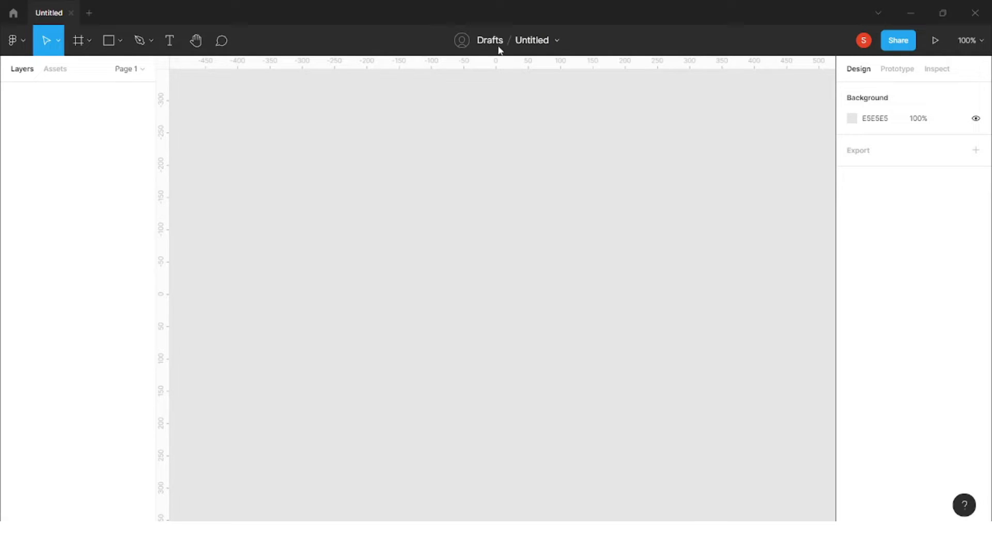
Rename the untitled draft file as "Class 03"
{"action": "left_click", "coordinate": [527, 42]}
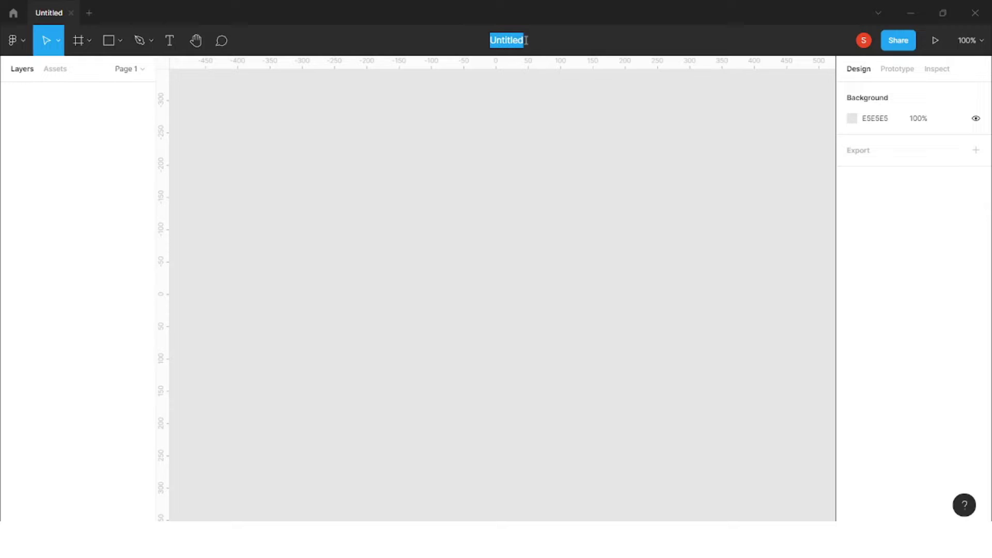
{"action": "type", "text": "Class 03"}
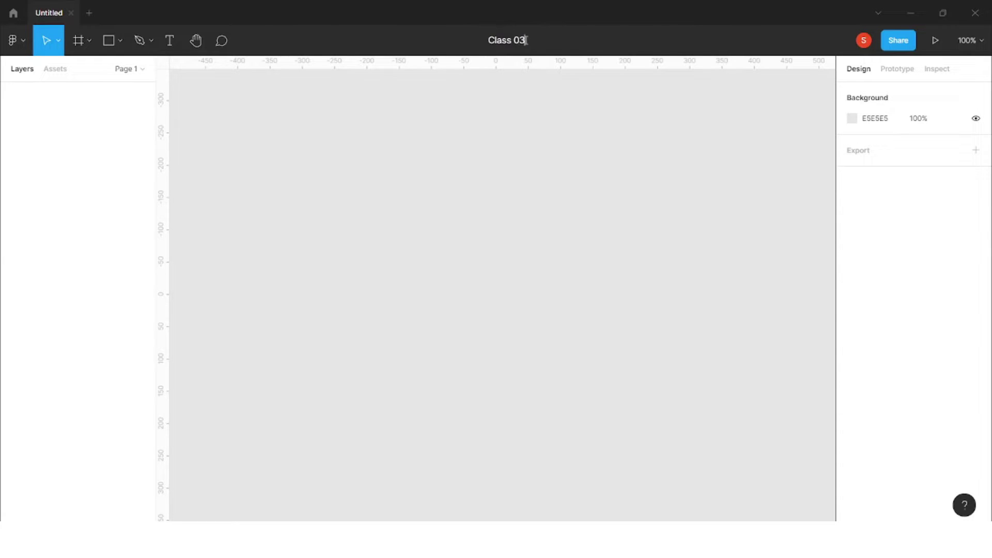
{"action": "left_click", "coordinate": [551, 100]}
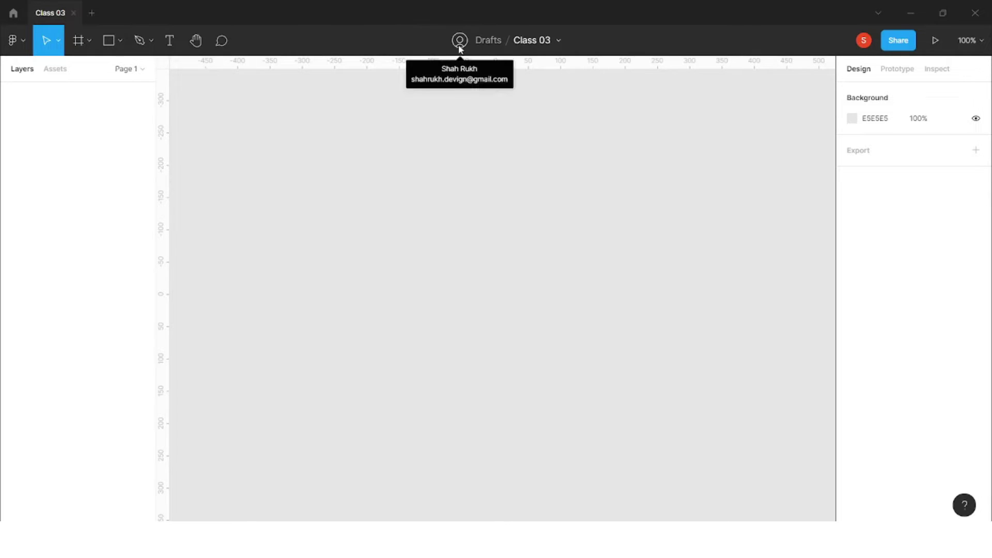
Look through the teams and projects the file can be moved to, and leave without moving it
{"action": "left_click", "coordinate": [485, 44]}
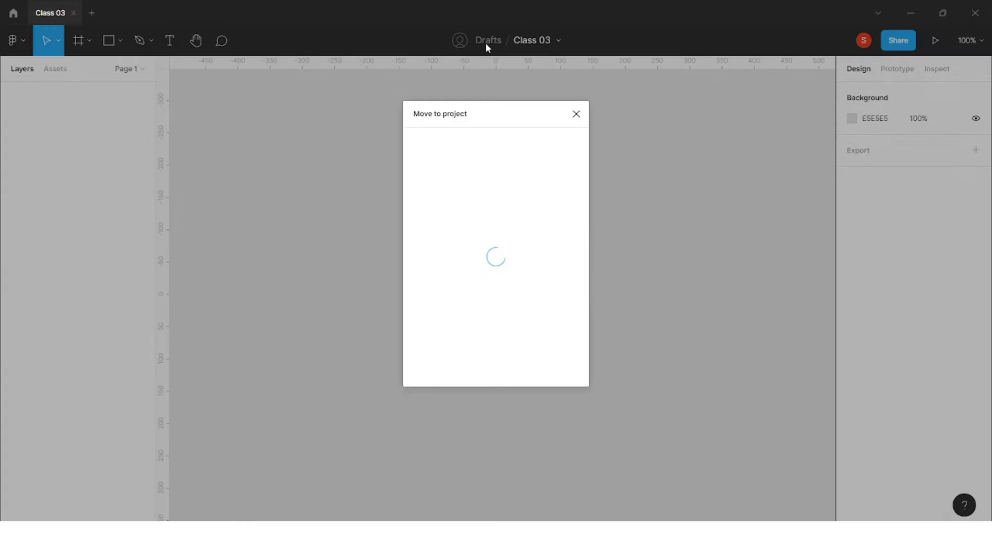
{"action": "scroll", "coordinate": [448, 243], "scroll_direction": "down", "scroll_amount": 4}
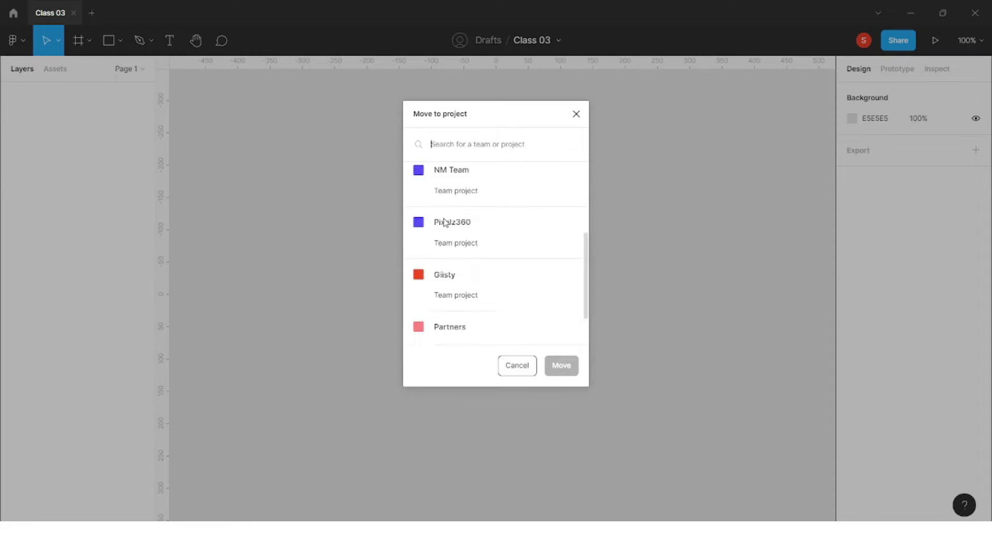
{"action": "scroll", "coordinate": [451, 255], "scroll_direction": "up", "scroll_amount": 4}
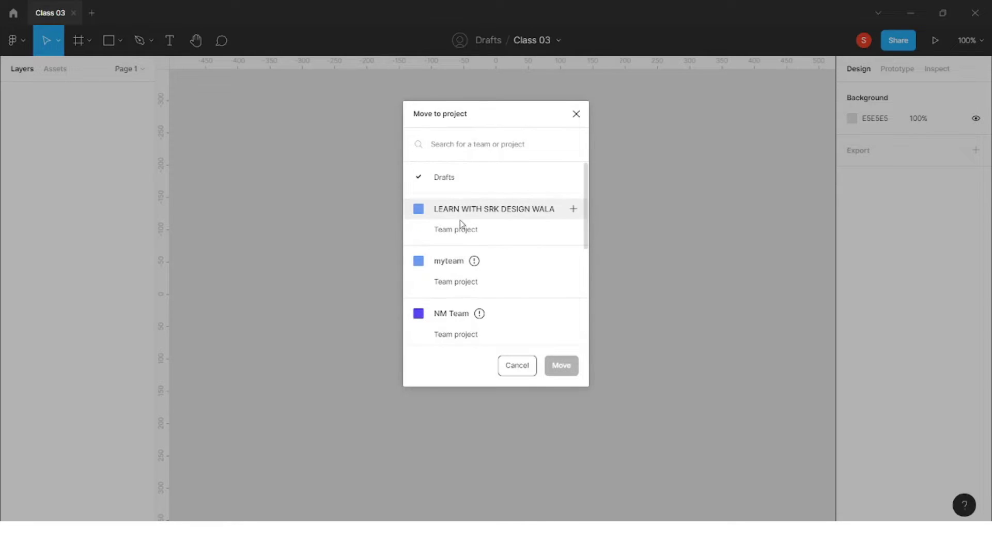
{"action": "scroll", "coordinate": [463, 297], "scroll_direction": "down", "scroll_amount": 3}
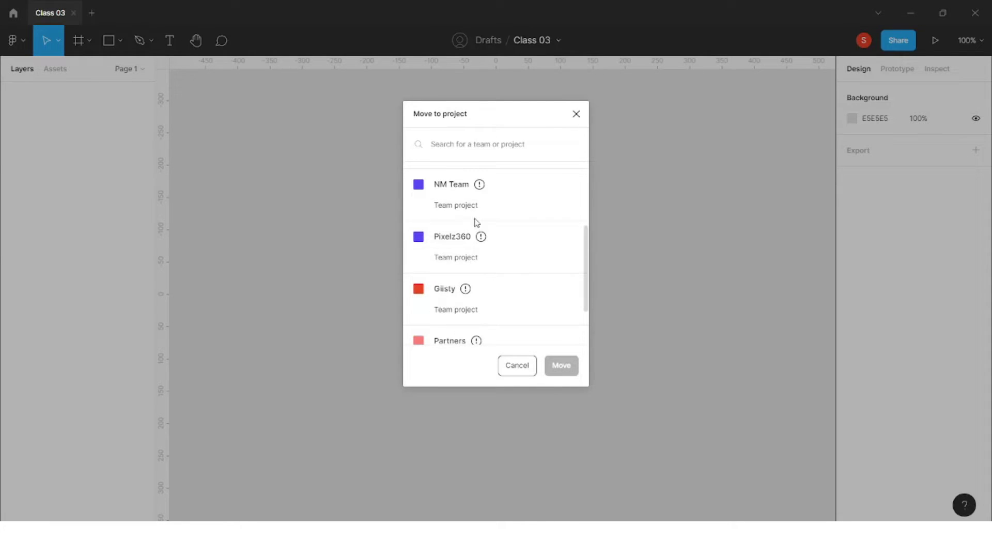
{"action": "scroll", "coordinate": [472, 171], "scroll_direction": "up", "scroll_amount": 3}
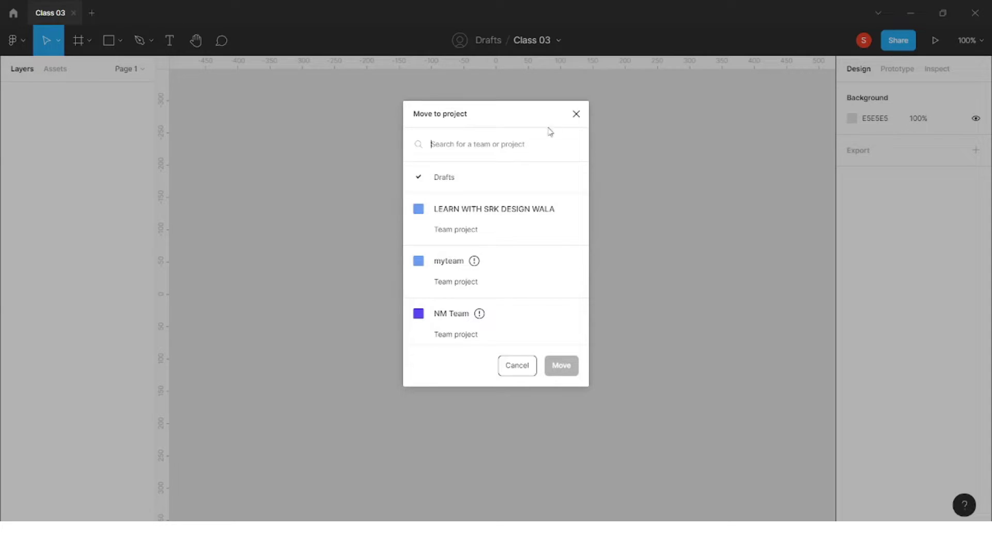
{"action": "left_click", "coordinate": [574, 116]}
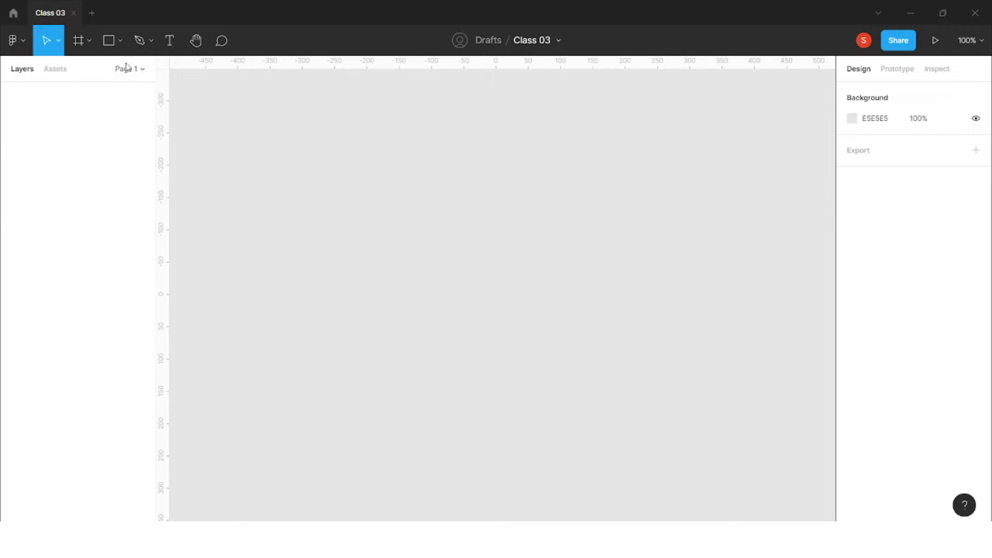
{"action": "left_click", "coordinate": [109, 40]}
{"action": "left_click", "coordinate": [109, 40]}
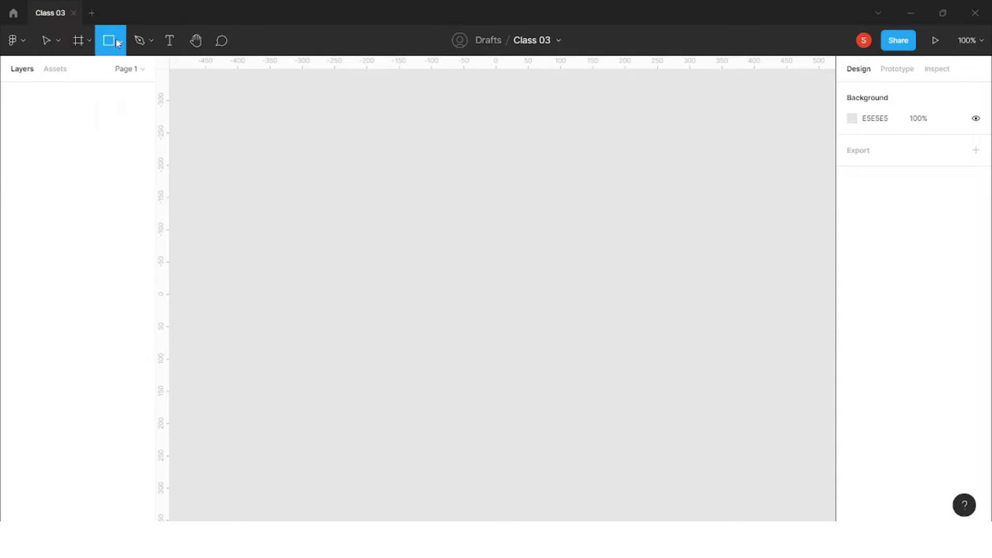
{"action": "key", "text": "v"}
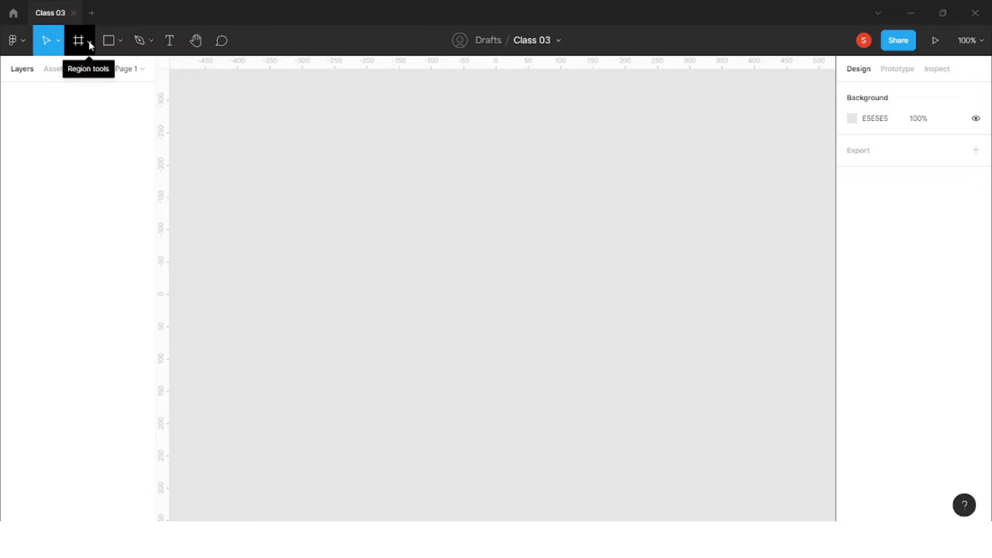
Search the quick actions for "rulers" and hide the canvas rulers
{"action": "left_click", "coordinate": [24, 44]}
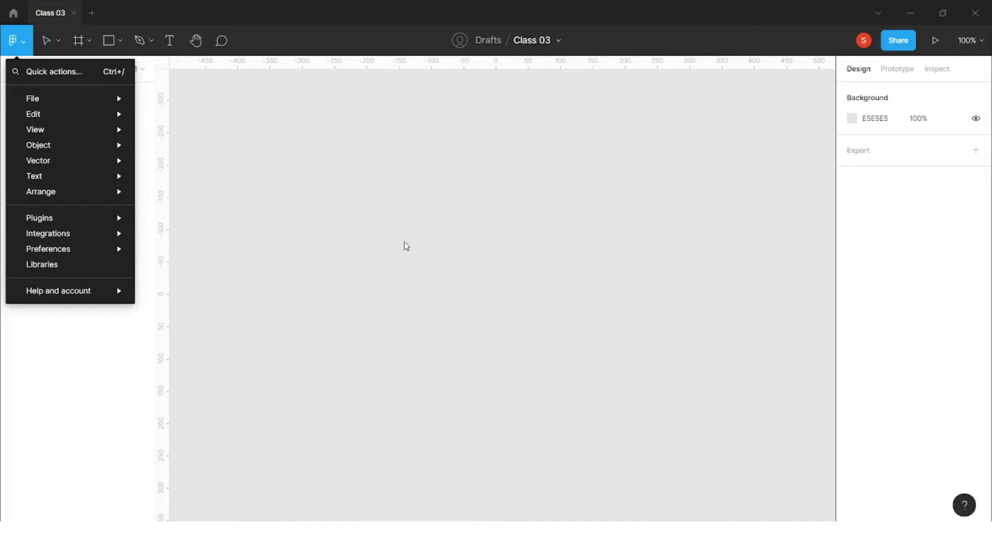
{"action": "left_click", "coordinate": [76, 72]}
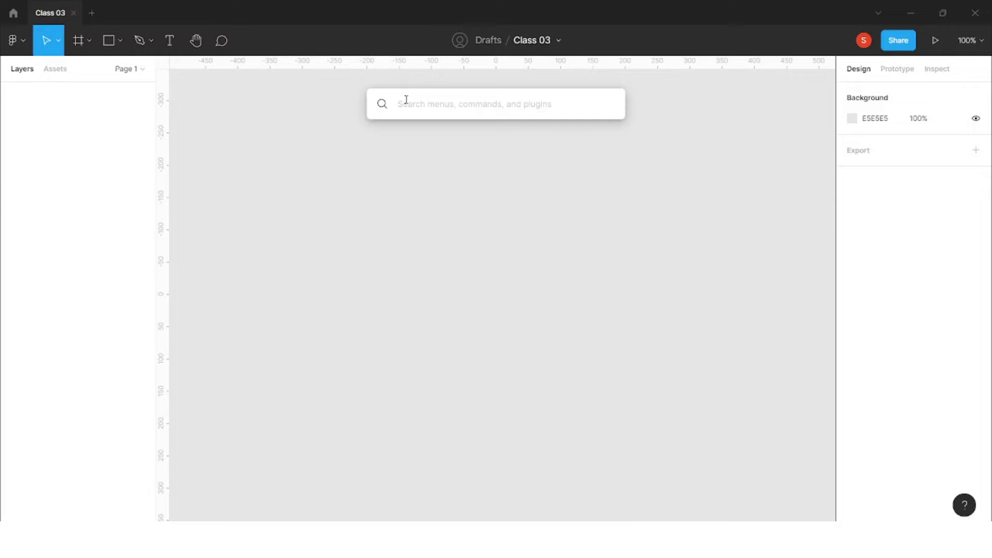
{"action": "type", "text": "rulers"}
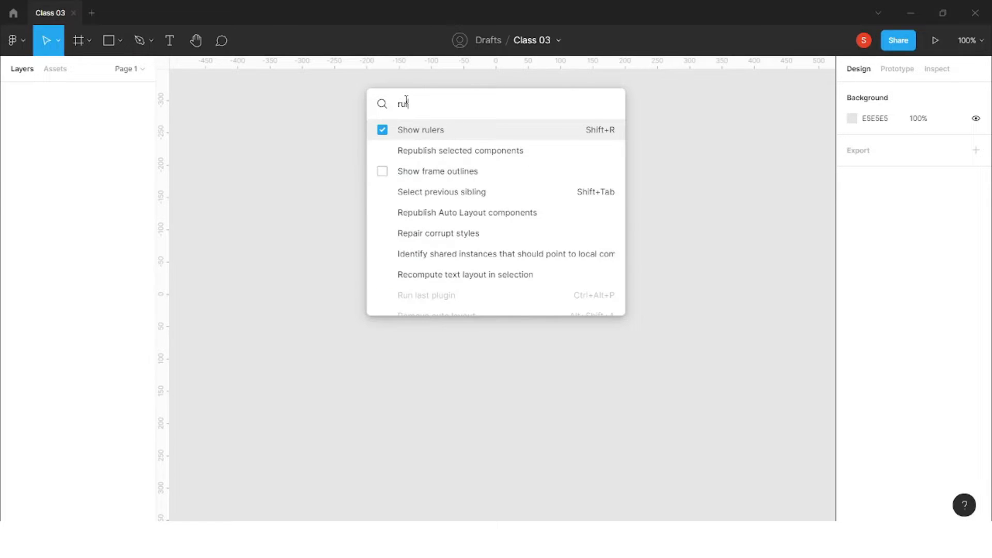
{"action": "left_click", "coordinate": [384, 133]}
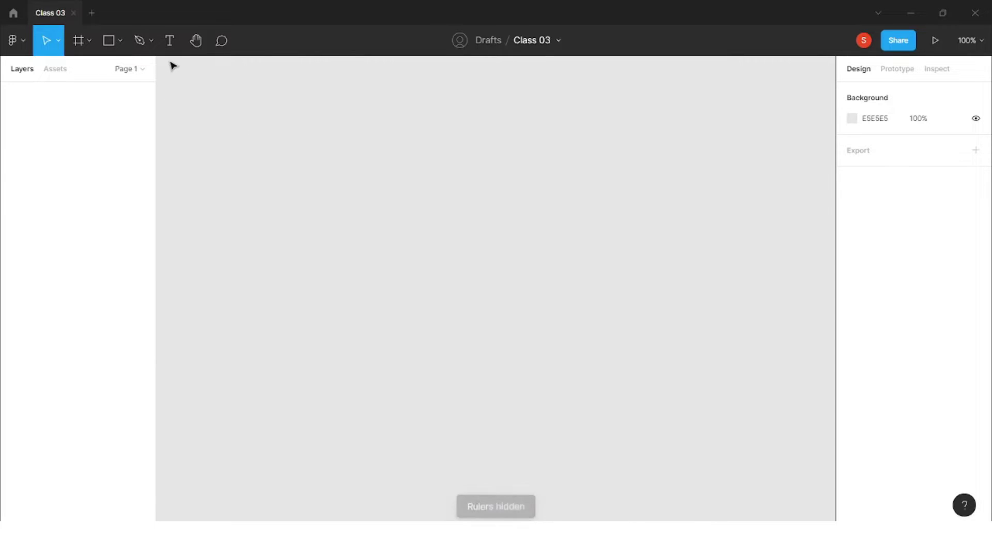
Turn the canvas rulers back on through quick actions
{"action": "right_click", "coordinate": [229, 92]}
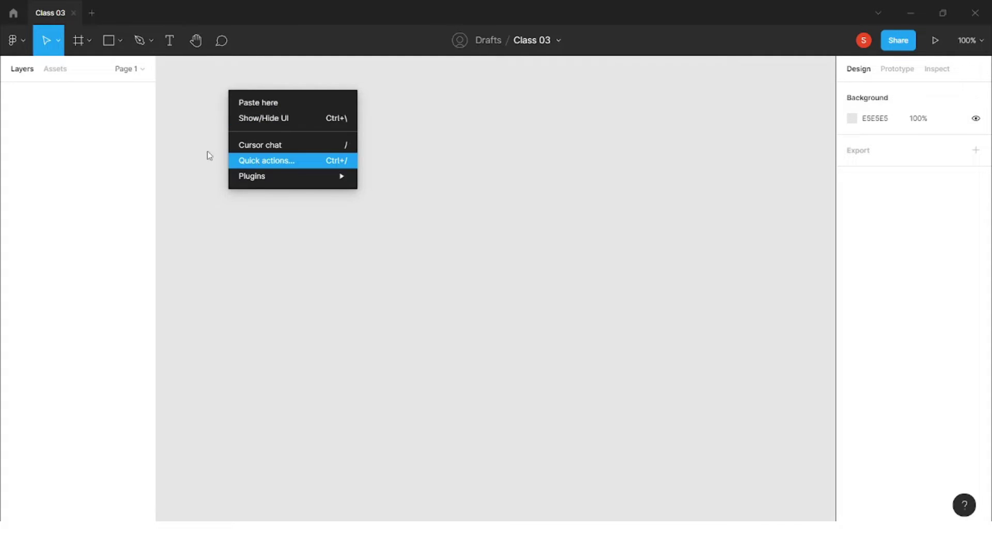
{"action": "left_click", "coordinate": [21, 42]}
{"action": "left_click", "coordinate": [20, 42]}
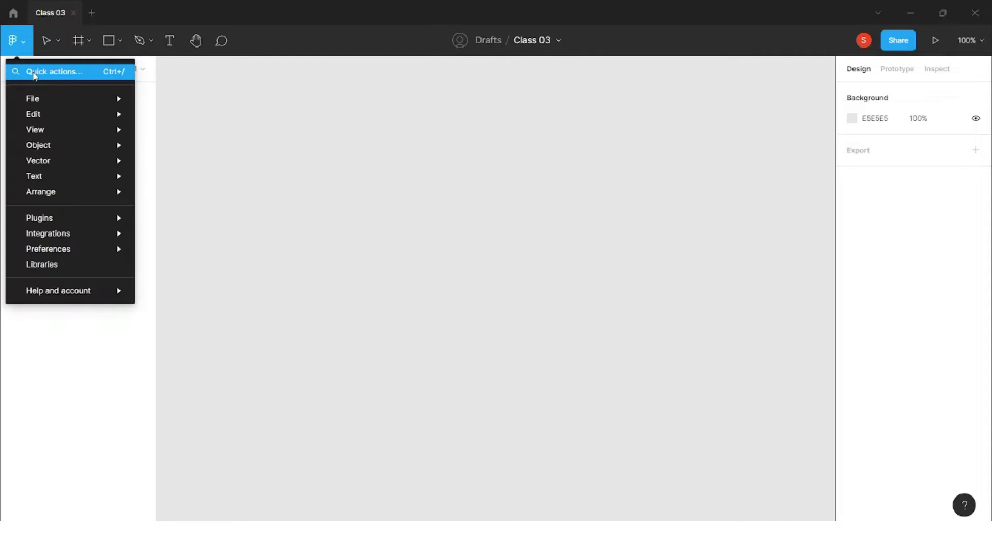
{"action": "left_click", "coordinate": [31, 70]}
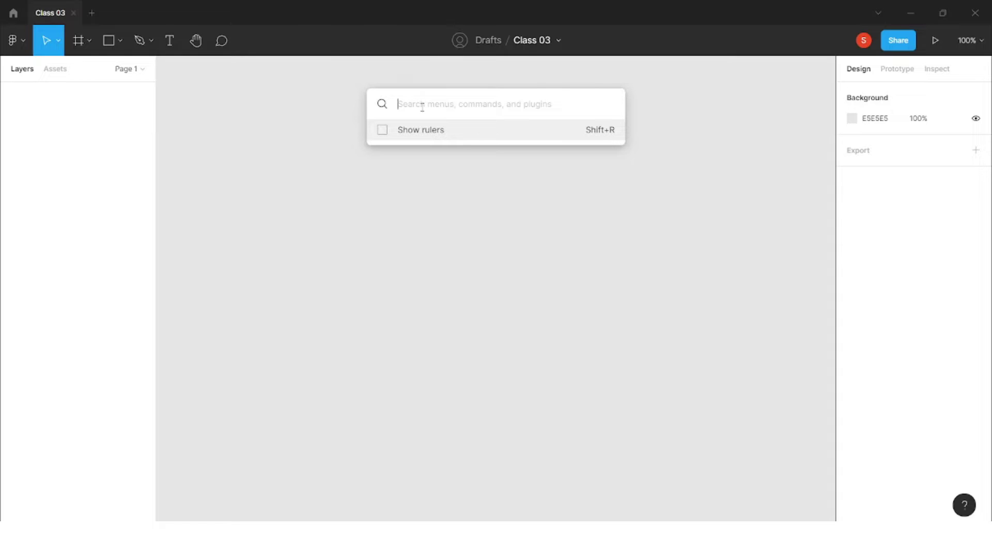
{"action": "left_click", "coordinate": [19, 48]}
{"action": "left_click", "coordinate": [23, 49]}
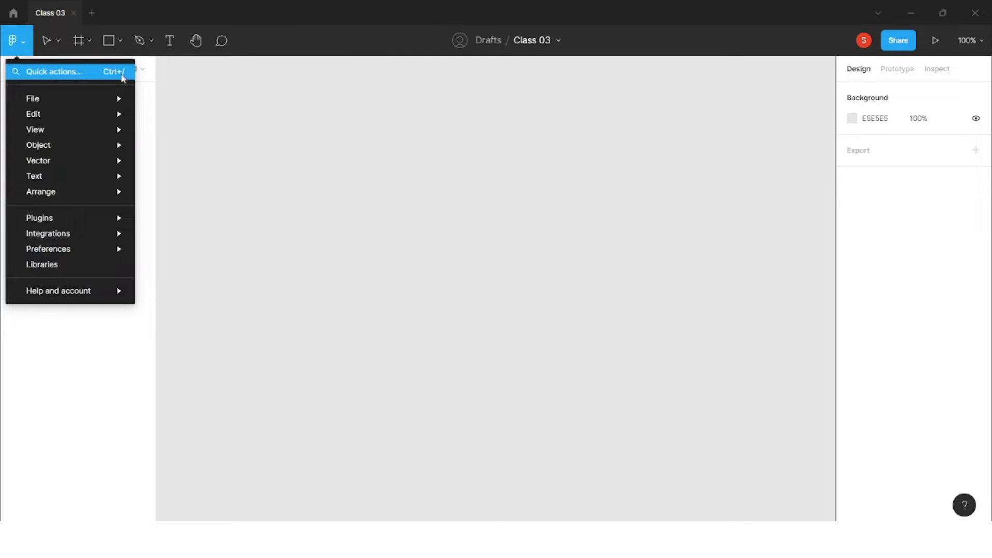
{"action": "left_click", "coordinate": [73, 77]}
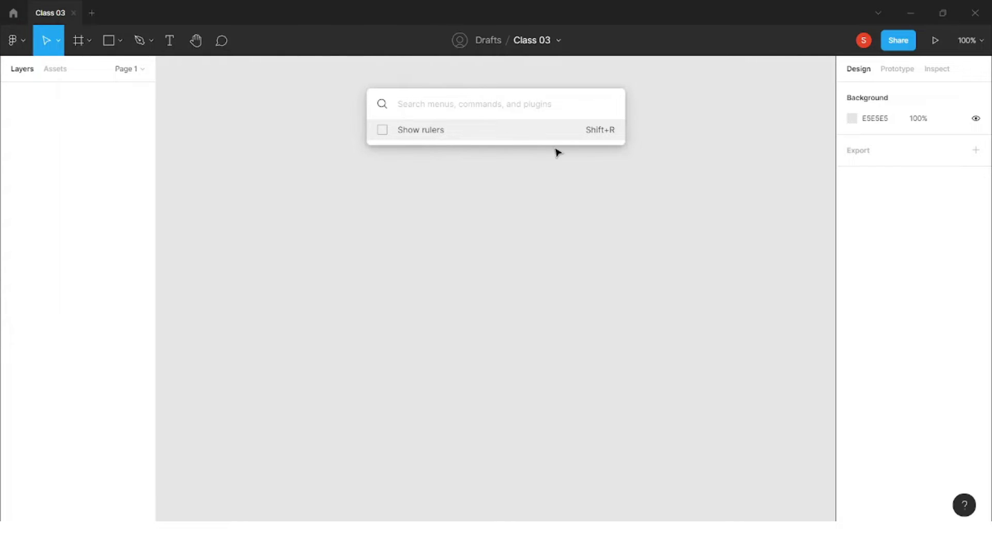
{"action": "left_click", "coordinate": [383, 134]}
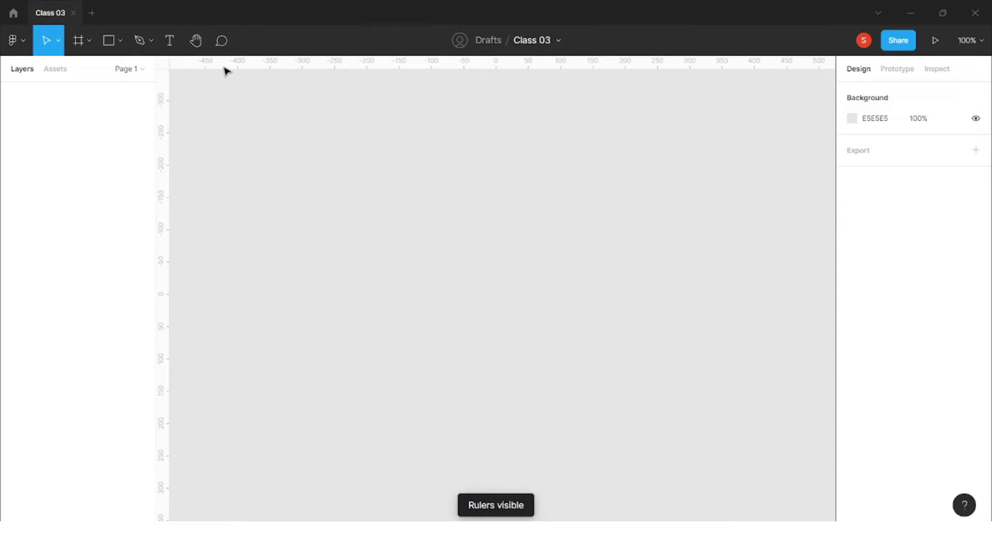
Place a vertical guide at about -297 and a horizontal guide at about -267, and remove both from the canvas
{"action": "left_click_drag", "start_coordinate": [166, 133], "coordinate": [303, 134]}
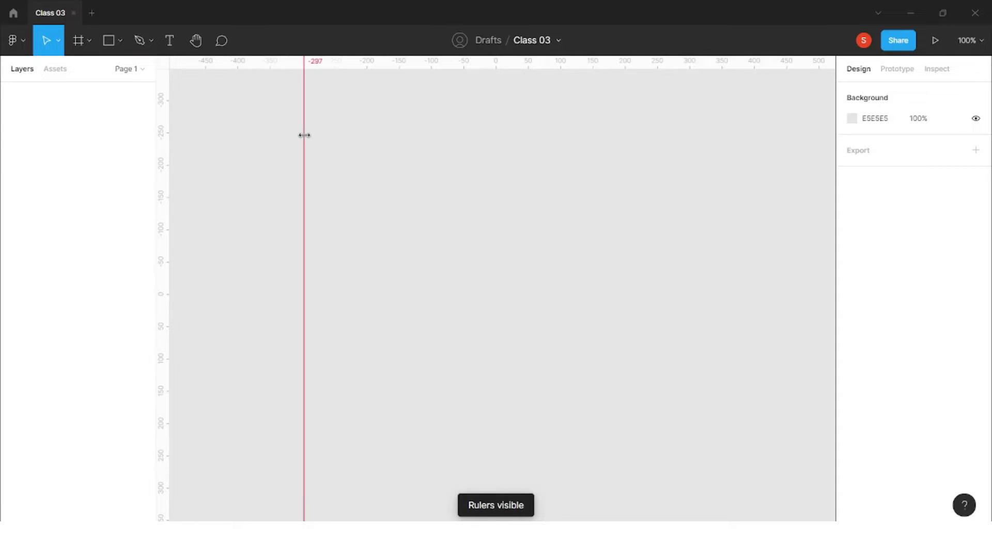
{"action": "left_click_drag", "start_coordinate": [340, 61], "coordinate": [339, 121]}
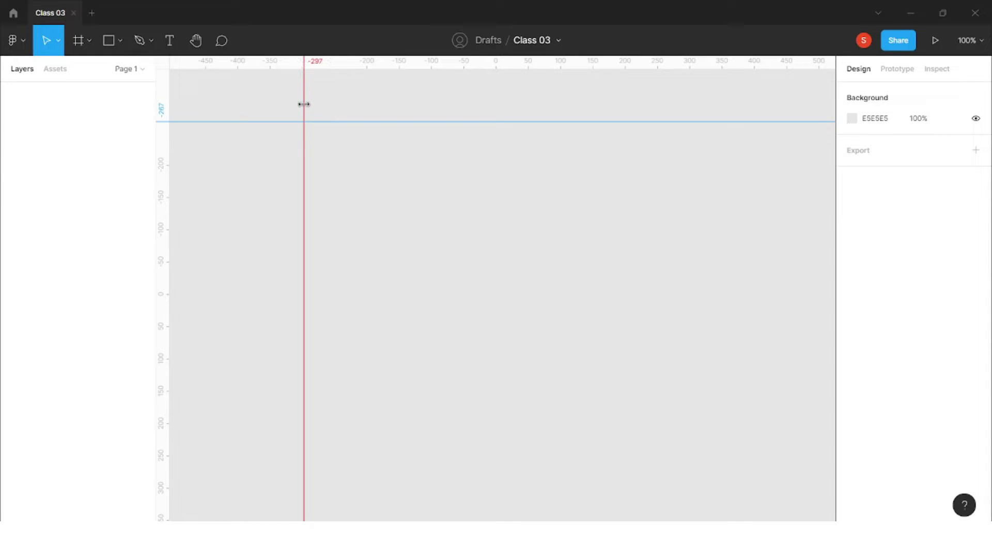
{"action": "left_click_drag", "start_coordinate": [303, 91], "coordinate": [155, 98]}
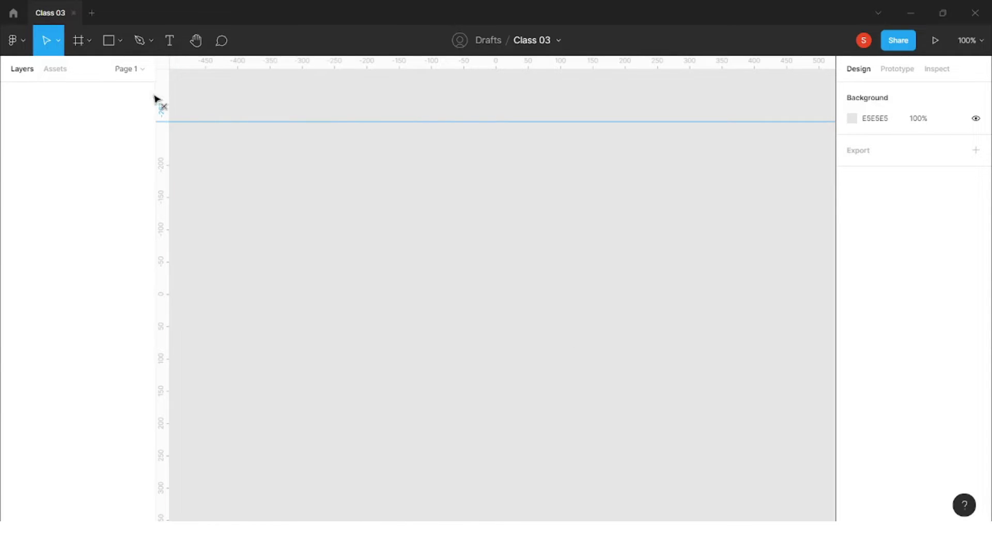
{"action": "left_click_drag", "start_coordinate": [200, 120], "coordinate": [197, 65]}
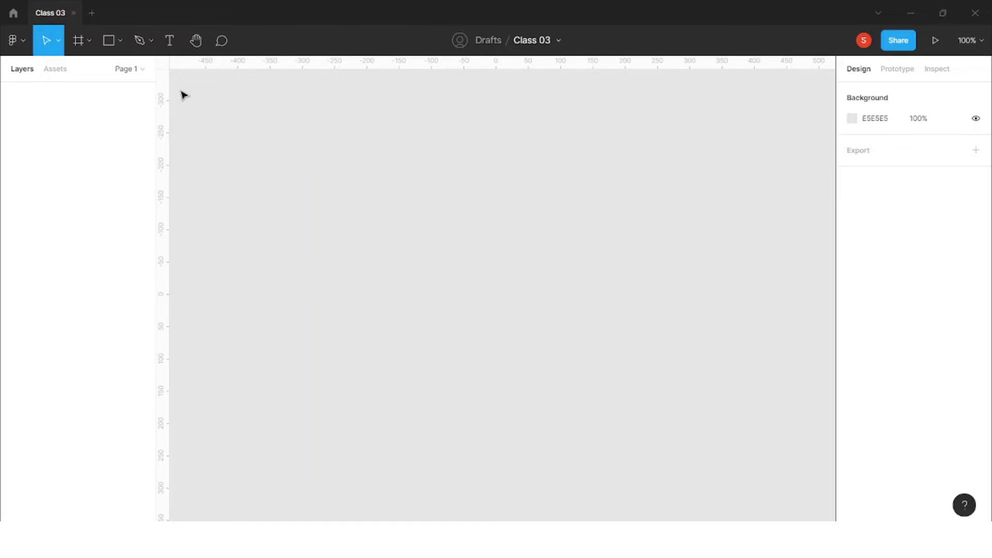
Save a version titled "11 32 wORK" with the description "Add VERSION HISTORY" to the version history, and return to editing
{"action": "left_click", "coordinate": [22, 39]}
{"action": "mouse_move", "coordinate": [40, 103]}
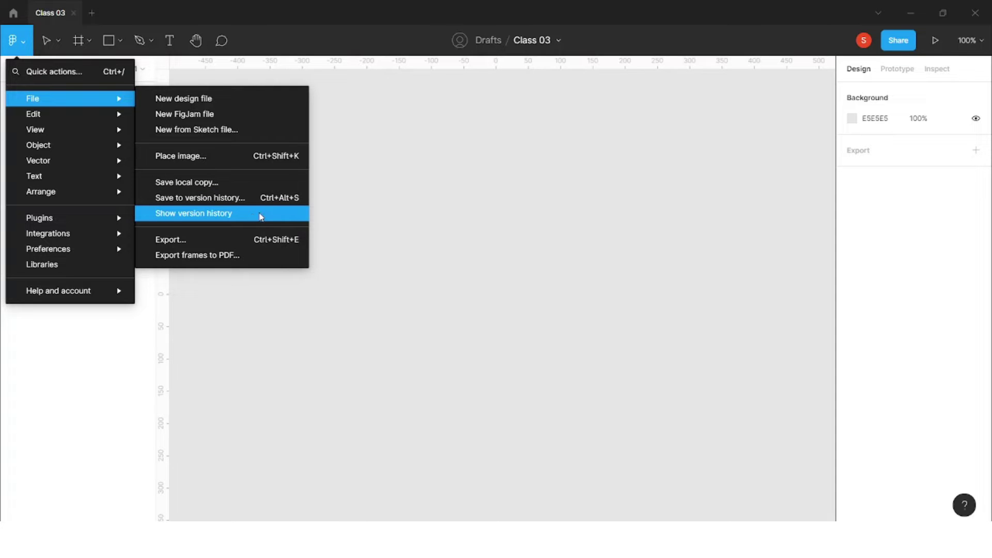
{"action": "left_click", "coordinate": [229, 219]}
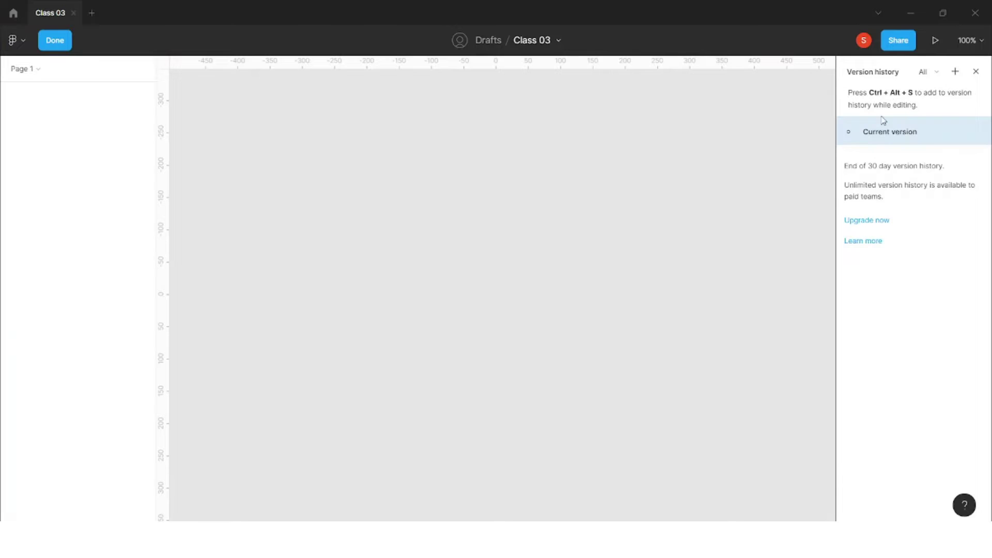
{"action": "left_click", "coordinate": [955, 72]}
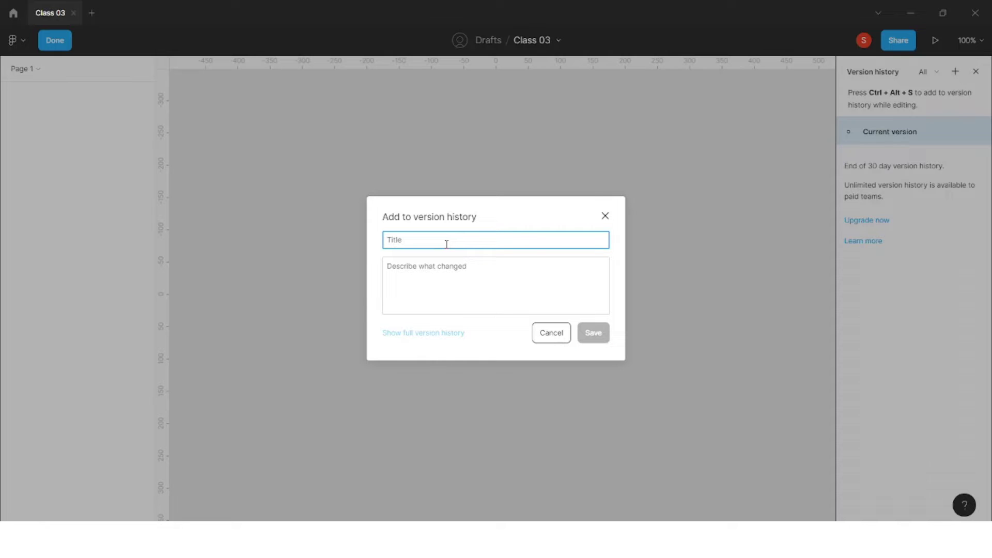
{"action": "type", "text": "11 32 wORK"}
{"action": "left_click", "coordinate": [438, 262]}
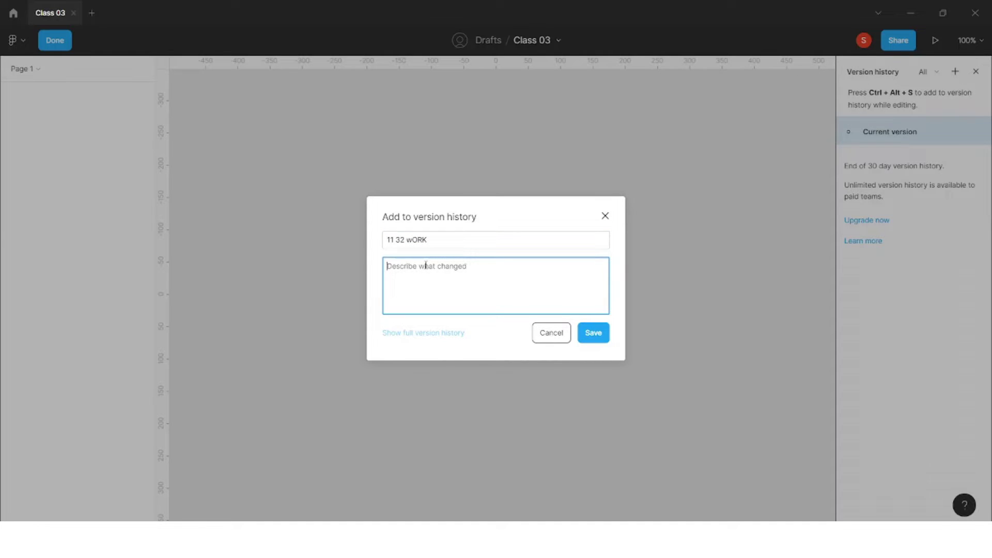
{"action": "type", "text": "Add VERSION HISTORY"}
{"action": "left_click", "coordinate": [592, 332]}
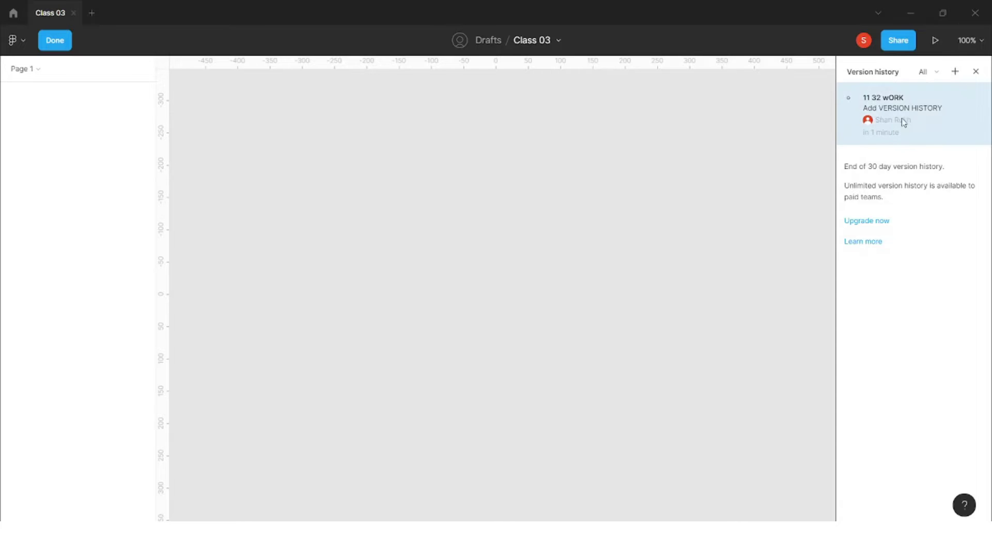
{"action": "left_click", "coordinate": [892, 135]}
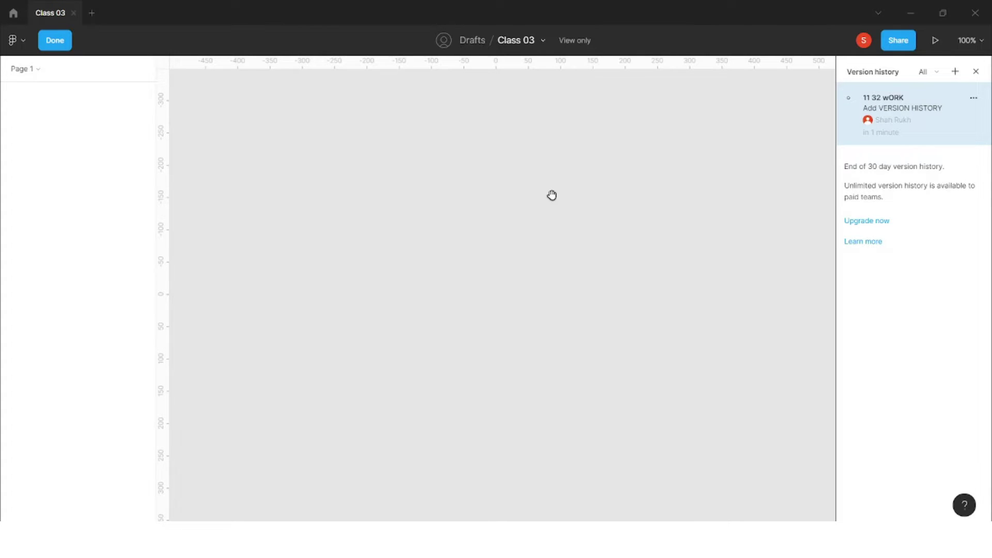
{"action": "left_click", "coordinate": [976, 71]}
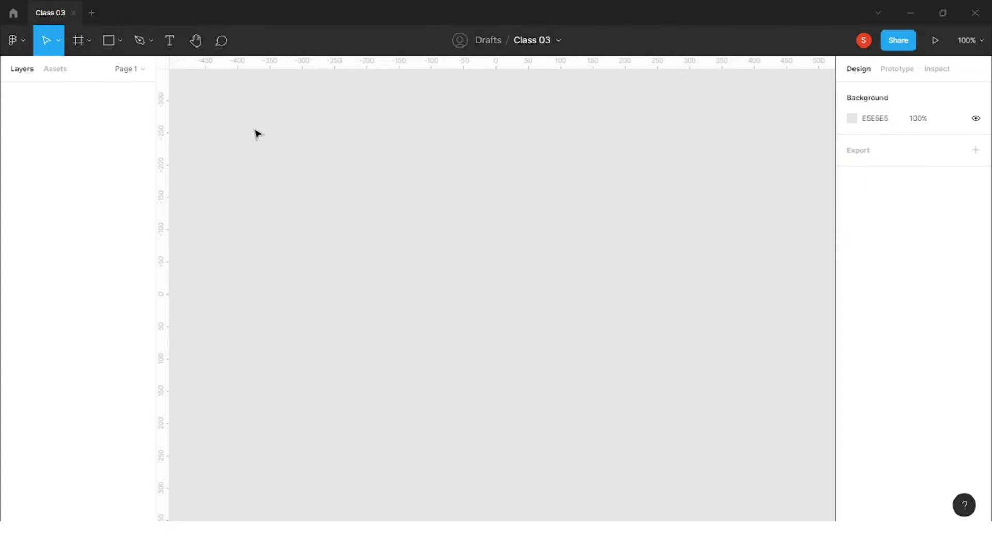
Examine the main menu's Edit commands, including the Copy as formats for text, CSS, SVG and PNG
{"action": "left_click", "coordinate": [15, 40]}
{"action": "mouse_move", "coordinate": [24, 97]}
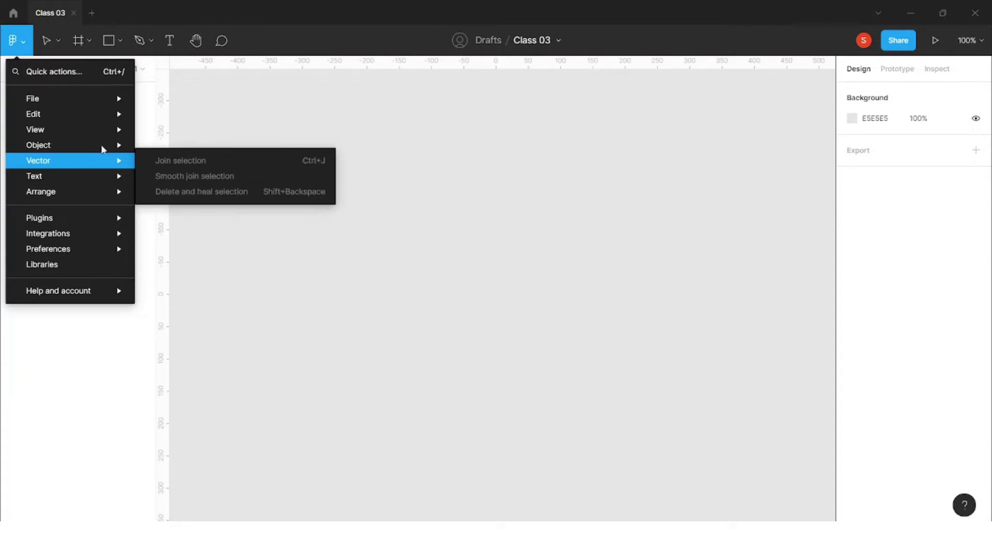
{"action": "mouse_move", "coordinate": [72, 120]}
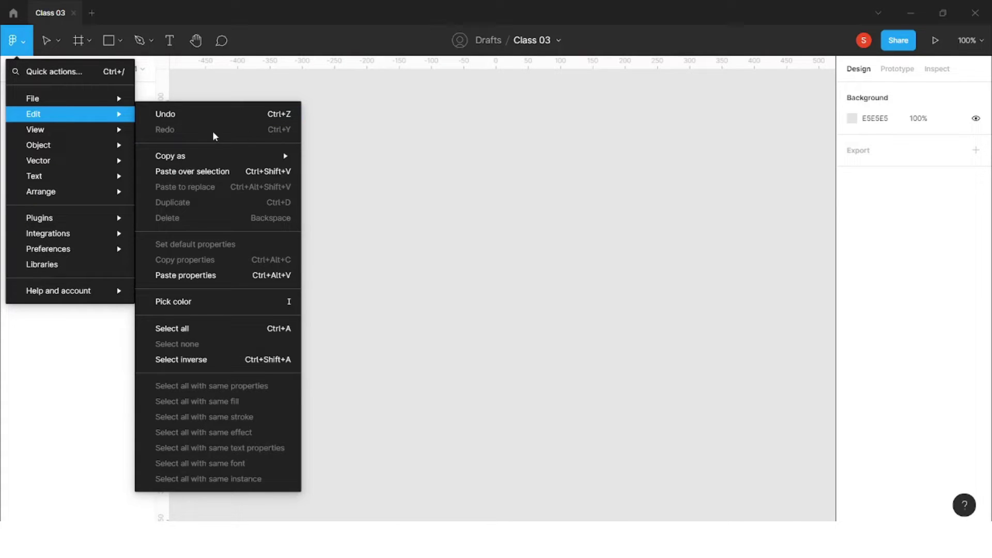
{"action": "mouse_move", "coordinate": [188, 161]}
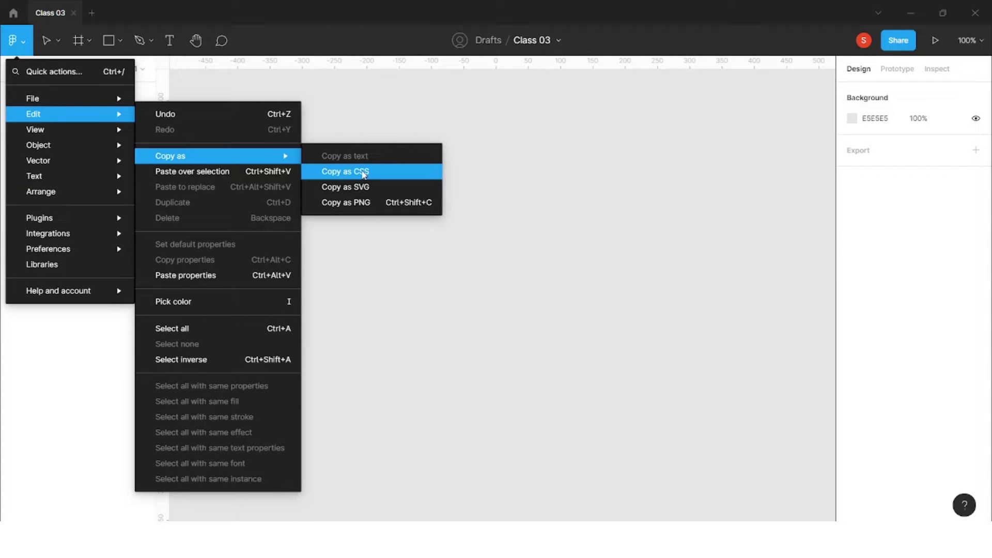
{"action": "left_click", "coordinate": [497, 160]}
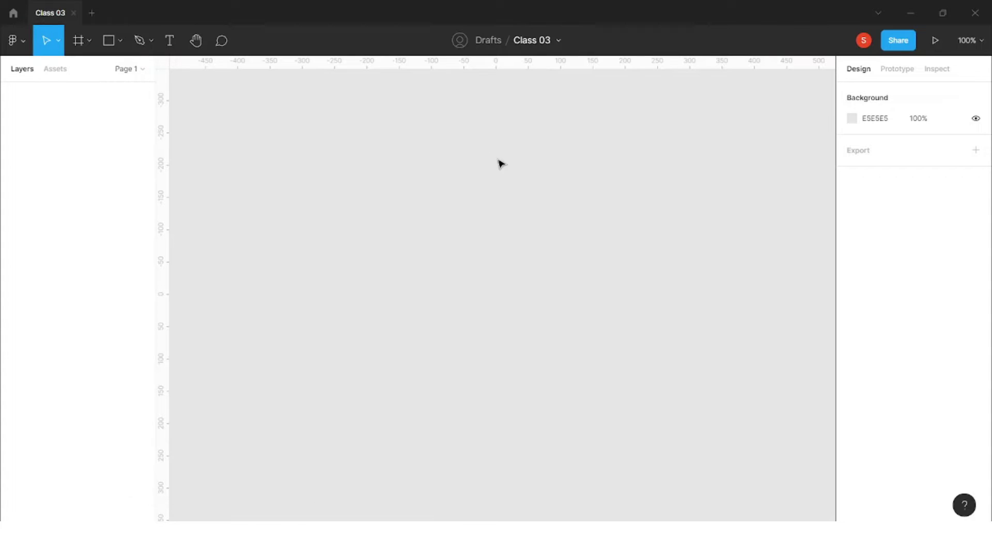
Draw a rectangle about 243 × 83 in the upper-left area of the canvas, at about X -371 and Y -282
{"action": "left_click", "coordinate": [109, 41]}
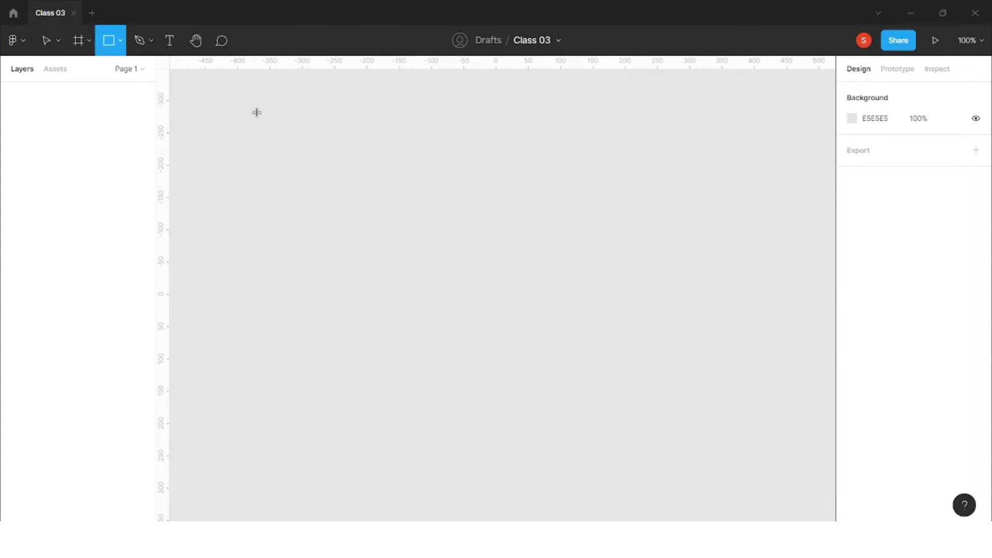
{"action": "left_click_drag", "start_coordinate": [256, 112], "coordinate": [414, 166]}
{"action": "left_click", "coordinate": [401, 169]}
{"action": "left_click", "coordinate": [370, 153]}
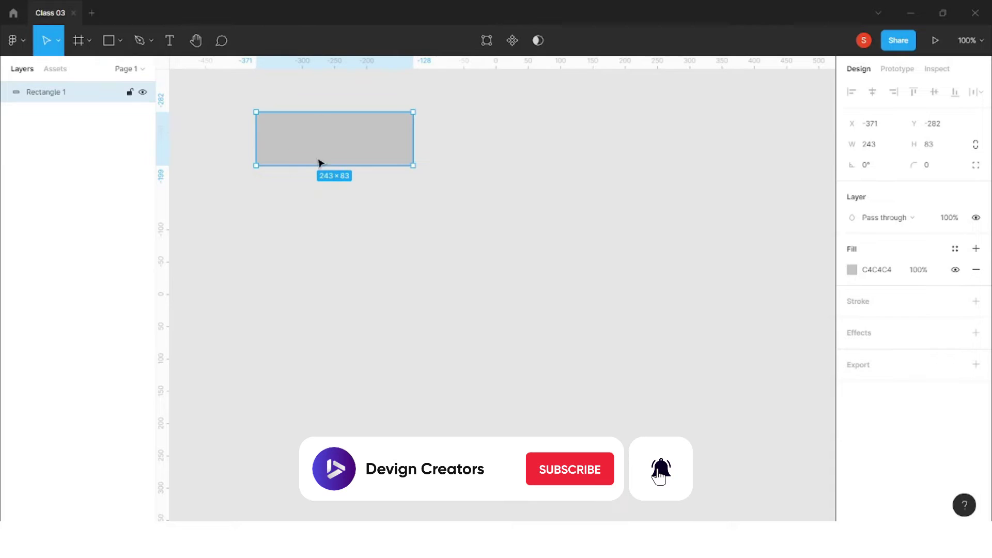
Inspect the rectangle's generated code in Android format and set the code language back to CSS
{"action": "left_click", "coordinate": [938, 75]}
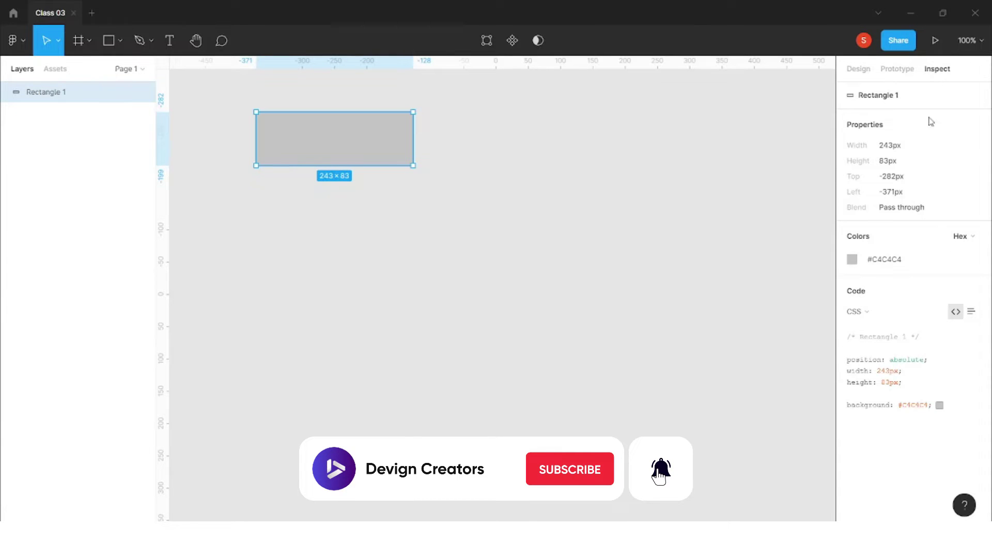
{"action": "left_click", "coordinate": [864, 313]}
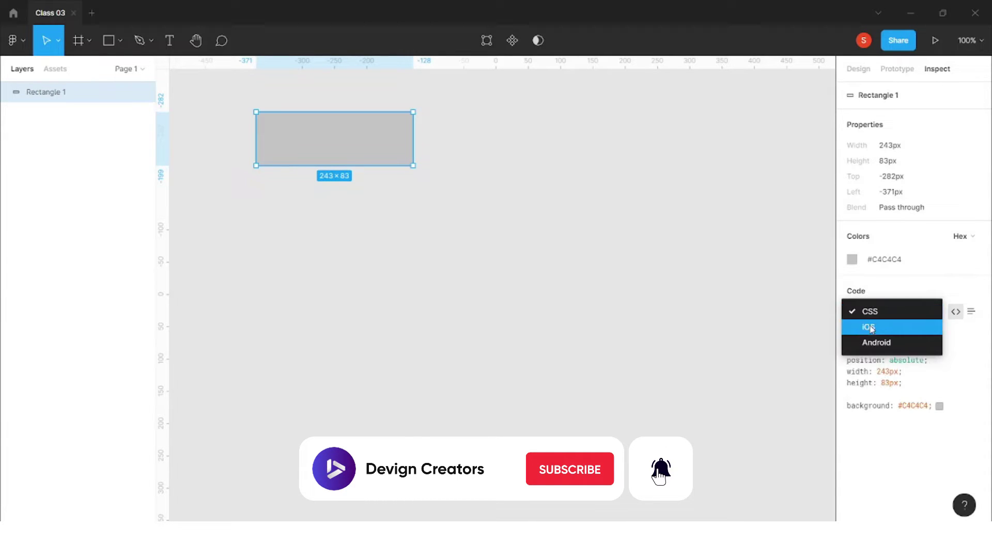
{"action": "left_click", "coordinate": [879, 343]}
{"action": "left_click_drag", "start_coordinate": [851, 349], "coordinate": [907, 440]}
{"action": "left_click", "coordinate": [899, 309]}
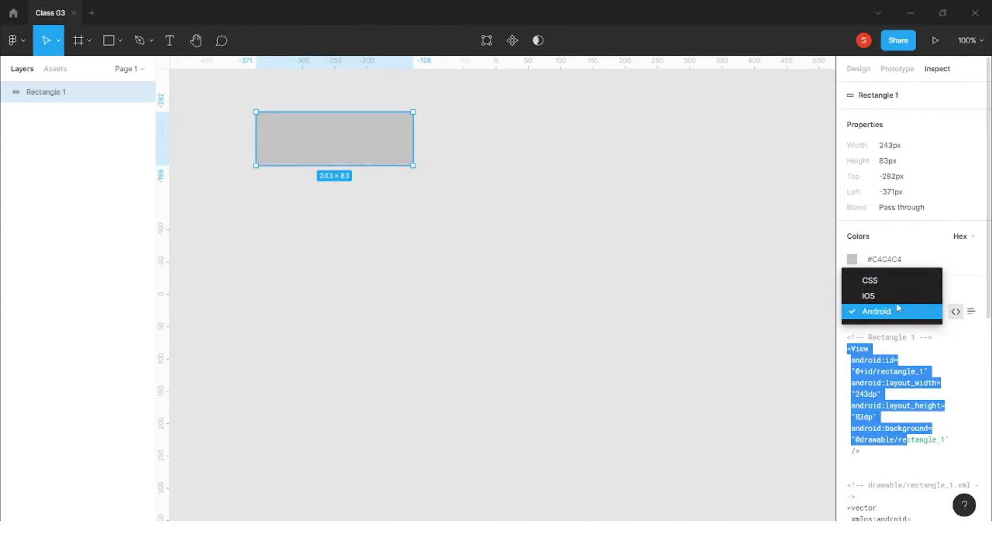
{"action": "left_click", "coordinate": [870, 281]}
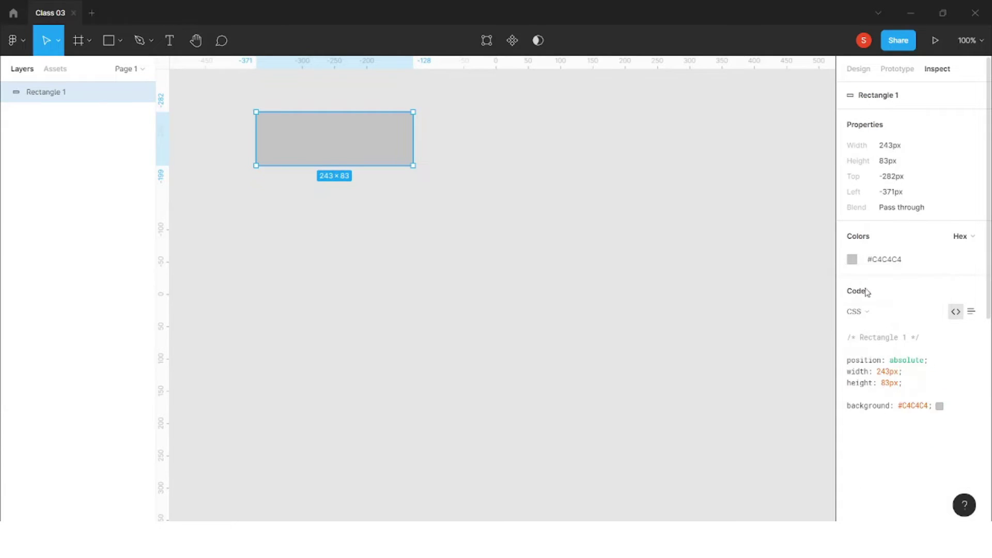
Return to the rectangle's design properties and delete the rectangle from the canvas
{"action": "left_click", "coordinate": [869, 71]}
{"action": "key", "text": "Delete"}
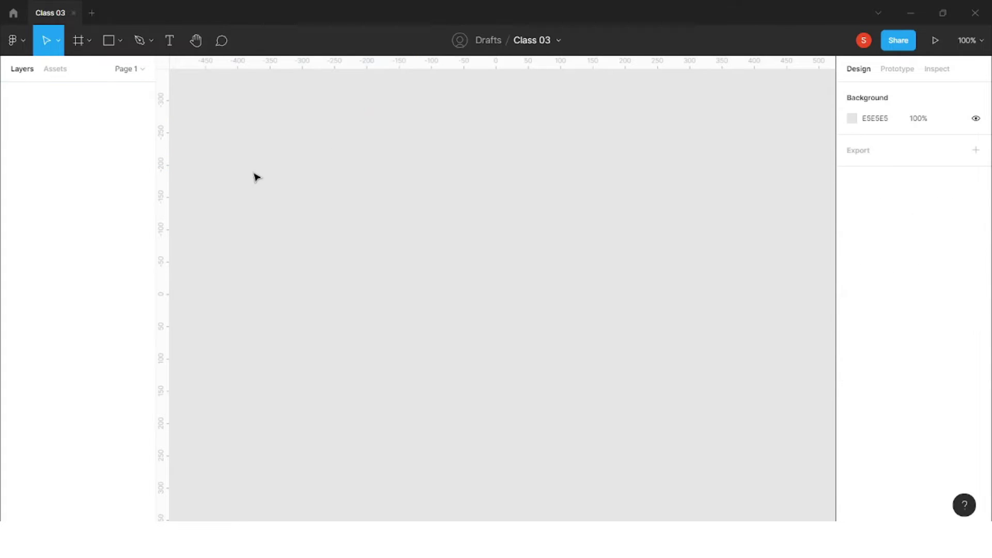
Examine the main menu's Edit commands and its View options, including rulers, grids, panels and zoom
{"action": "left_click", "coordinate": [57, 44]}
{"action": "left_click", "coordinate": [15, 49]}
{"action": "left_click", "coordinate": [23, 42]}
{"action": "mouse_move", "coordinate": [44, 145]}
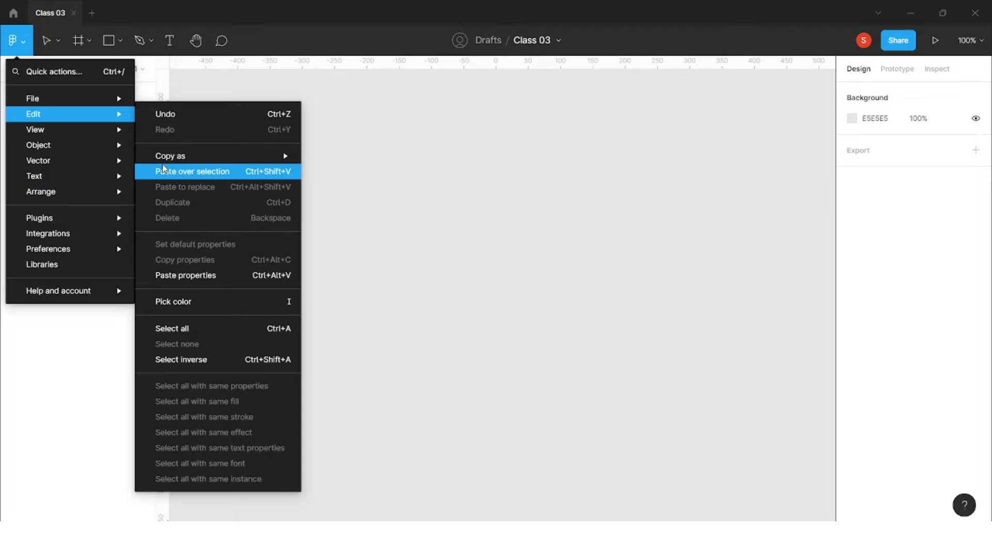
{"action": "mouse_move", "coordinate": [162, 164]}
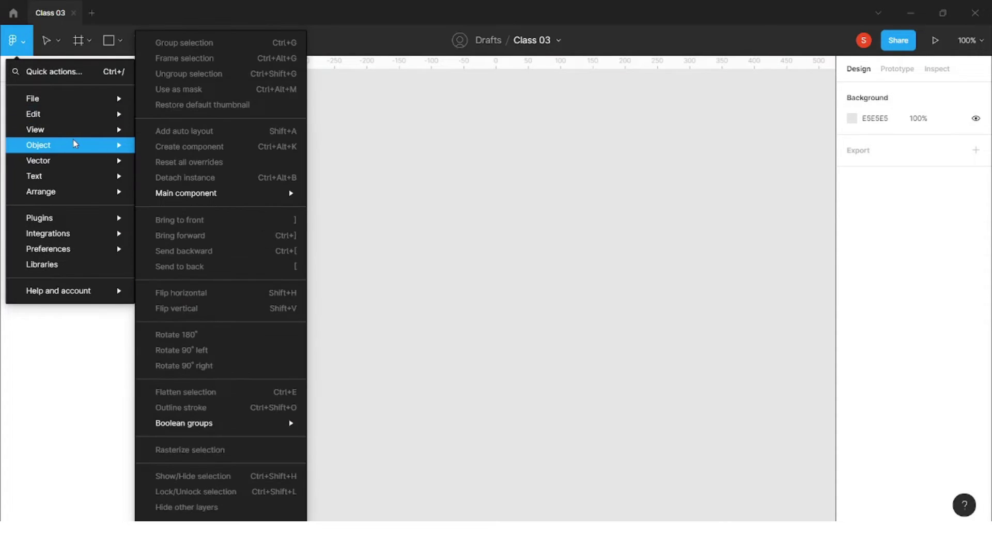
{"action": "mouse_move", "coordinate": [66, 135]}
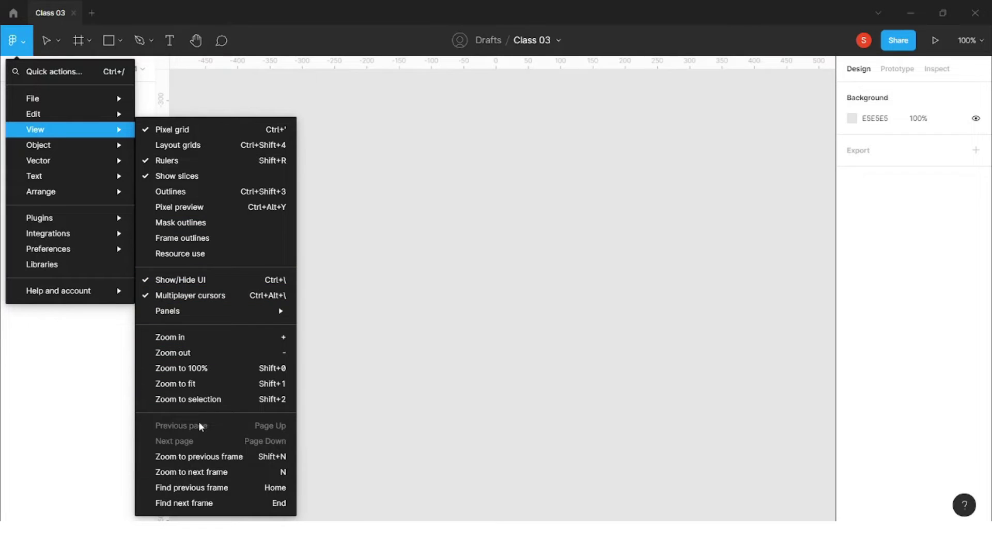
{"action": "mouse_move", "coordinate": [188, 316]}
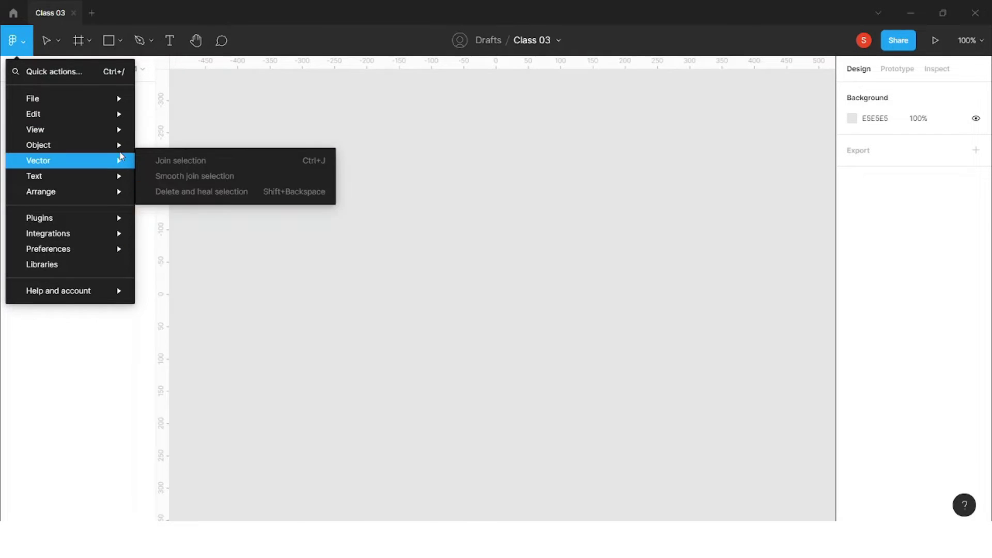
Examine the Object, Vector, Text and Arrange commands in the main menu
{"action": "mouse_move", "coordinate": [106, 145]}
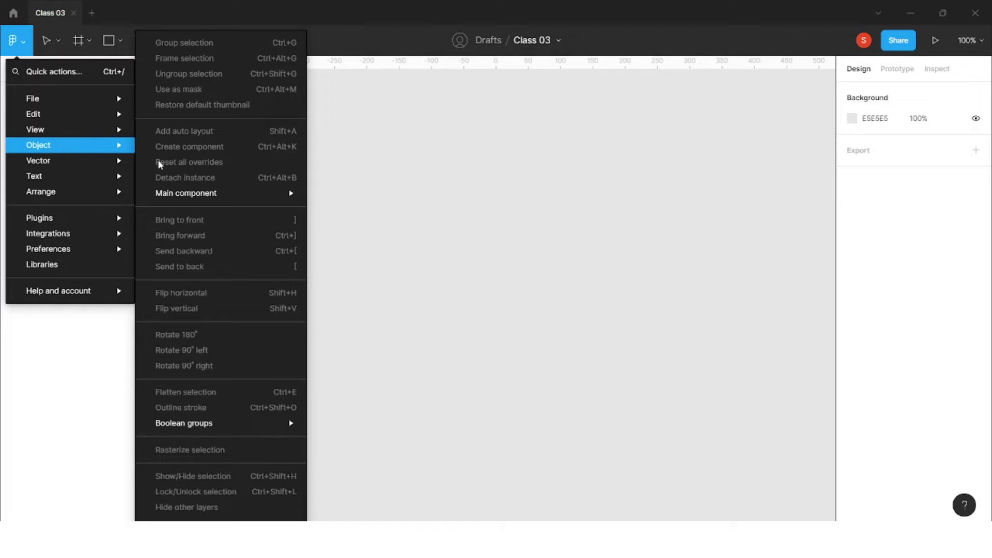
{"action": "mouse_move", "coordinate": [91, 162]}
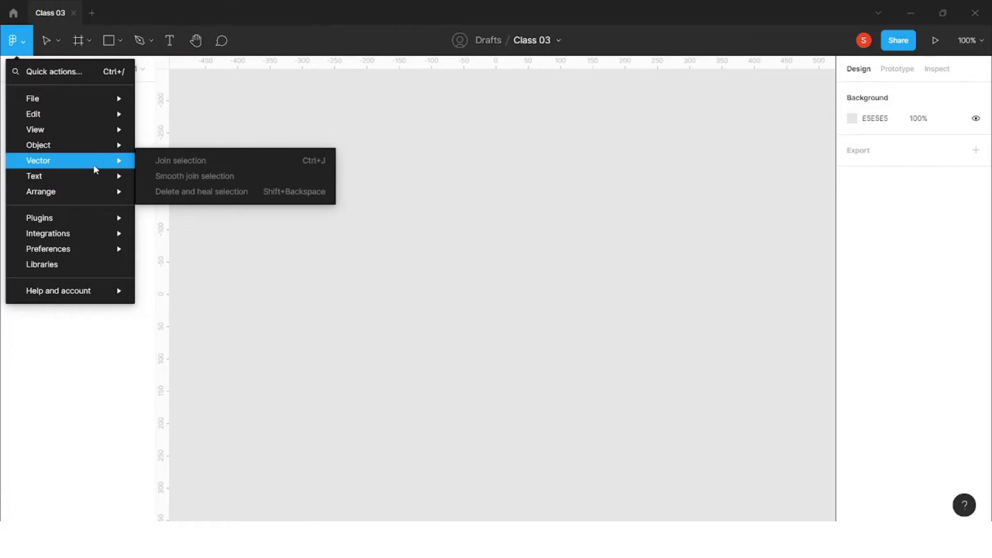
{"action": "mouse_move", "coordinate": [49, 177]}
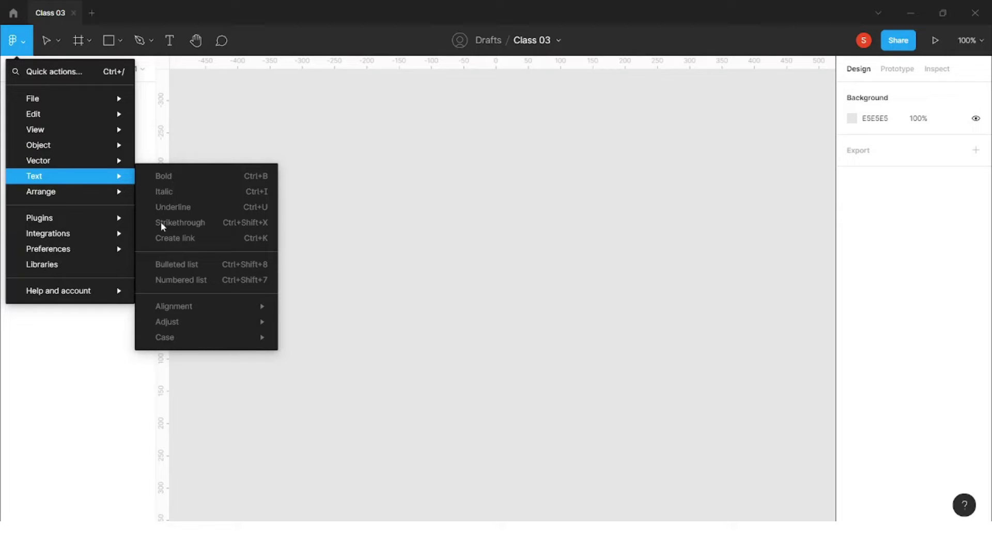
{"action": "mouse_move", "coordinate": [88, 196]}
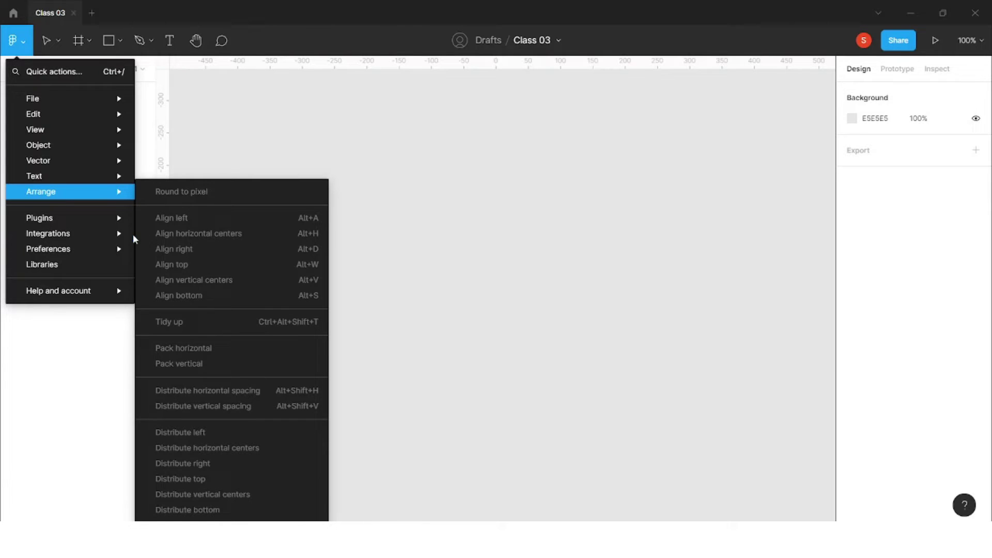
{"action": "mouse_move", "coordinate": [81, 177]}
{"action": "mouse_move", "coordinate": [44, 119]}
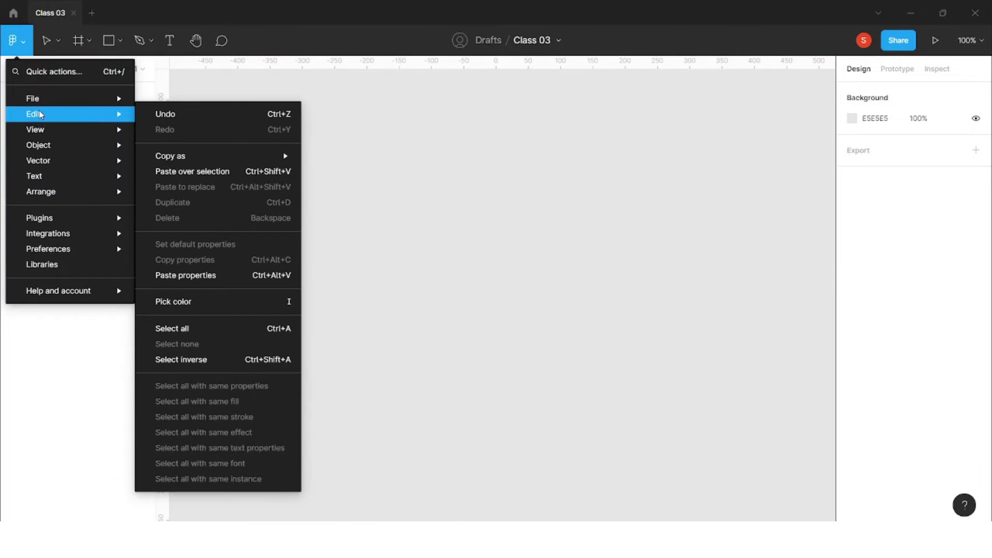
{"action": "mouse_move", "coordinate": [40, 190]}
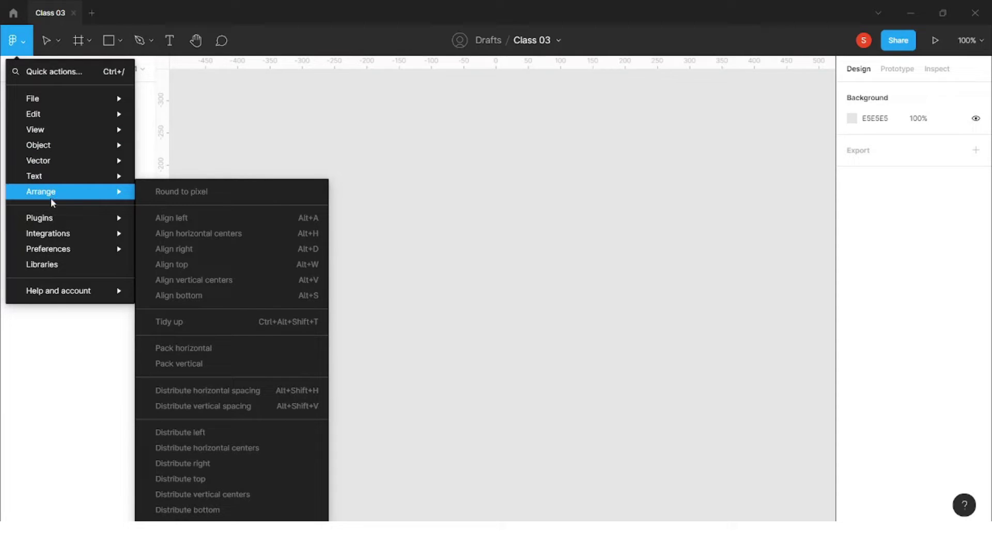
Review the Plugins, Integrations, Preferences, and Help and account entries of the main menu, and return to the canvas
{"action": "mouse_move", "coordinate": [60, 225]}
{"action": "mouse_move", "coordinate": [44, 147]}
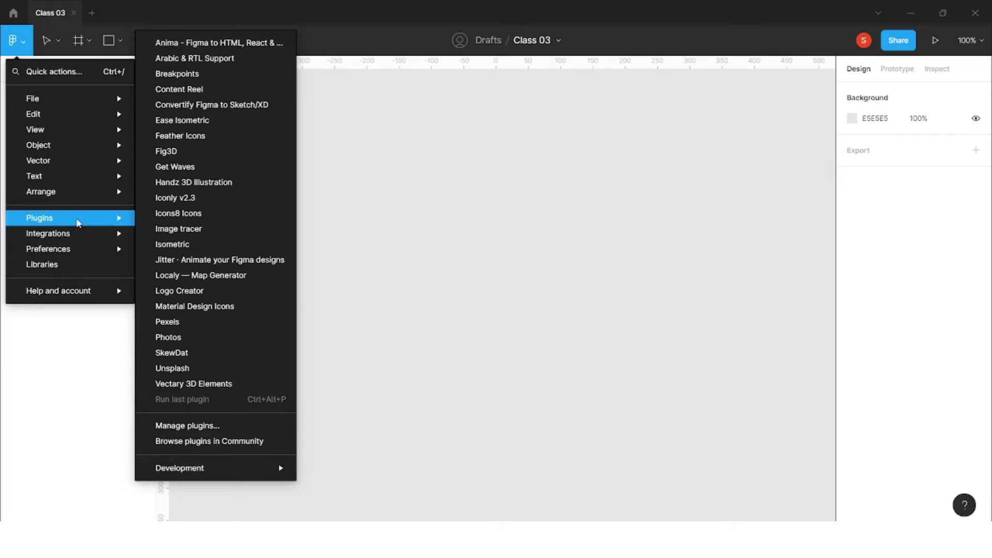
{"action": "mouse_move", "coordinate": [81, 238]}
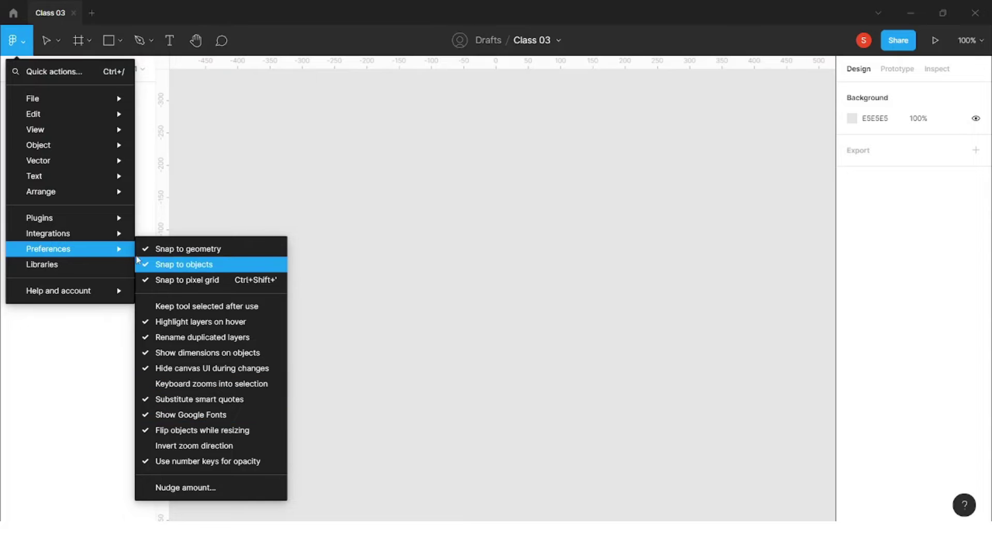
{"action": "mouse_move", "coordinate": [62, 292]}
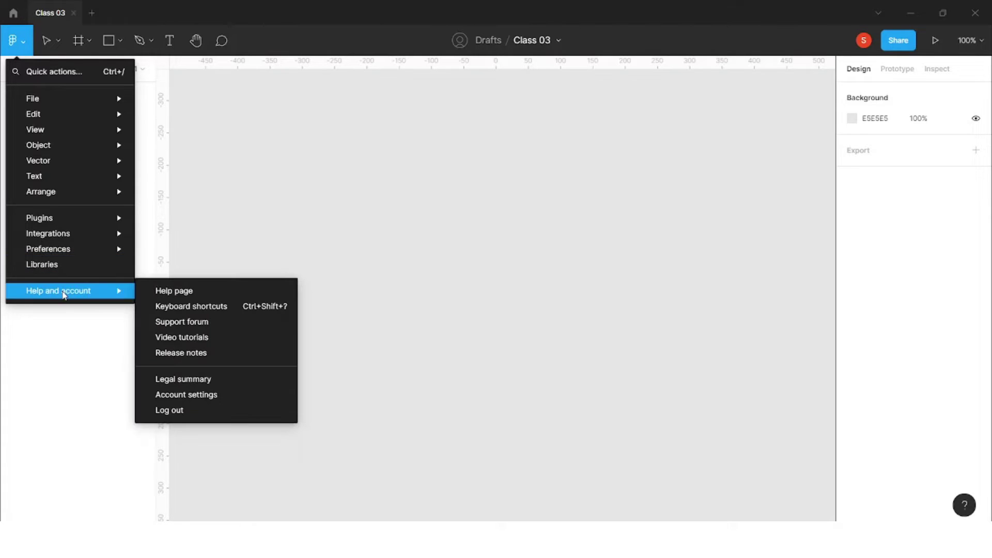
{"action": "mouse_move", "coordinate": [54, 149]}
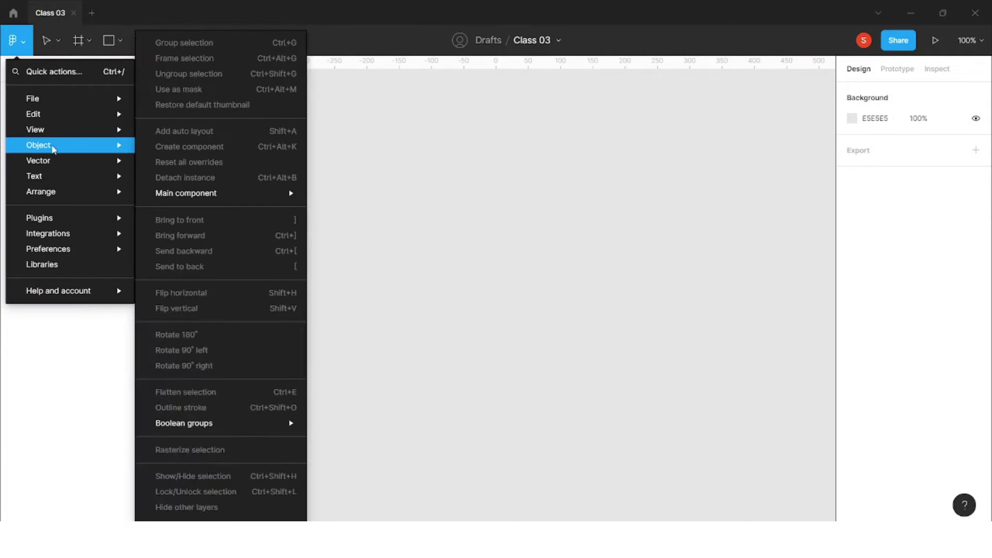
{"action": "left_click", "coordinate": [465, 115]}
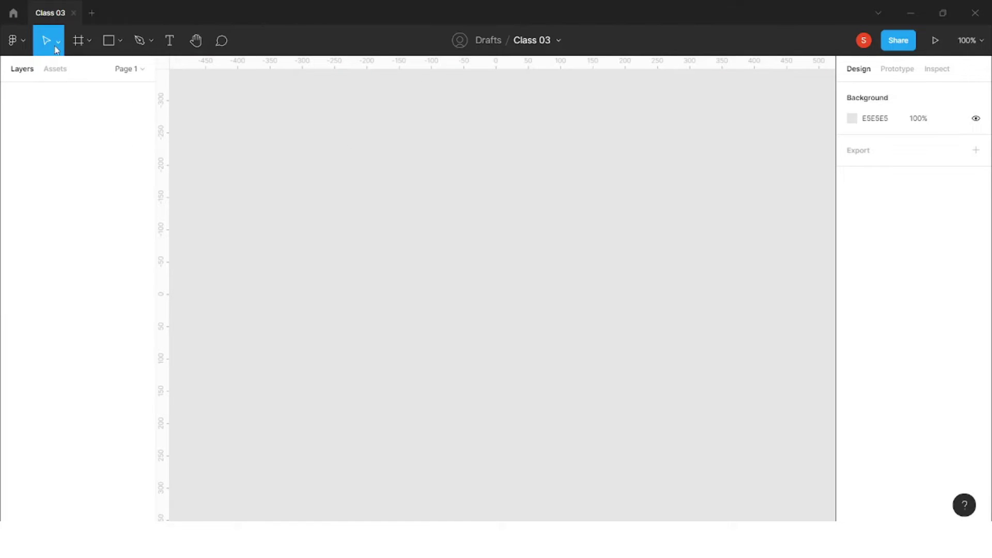
{"action": "left_click", "coordinate": [22, 46]}
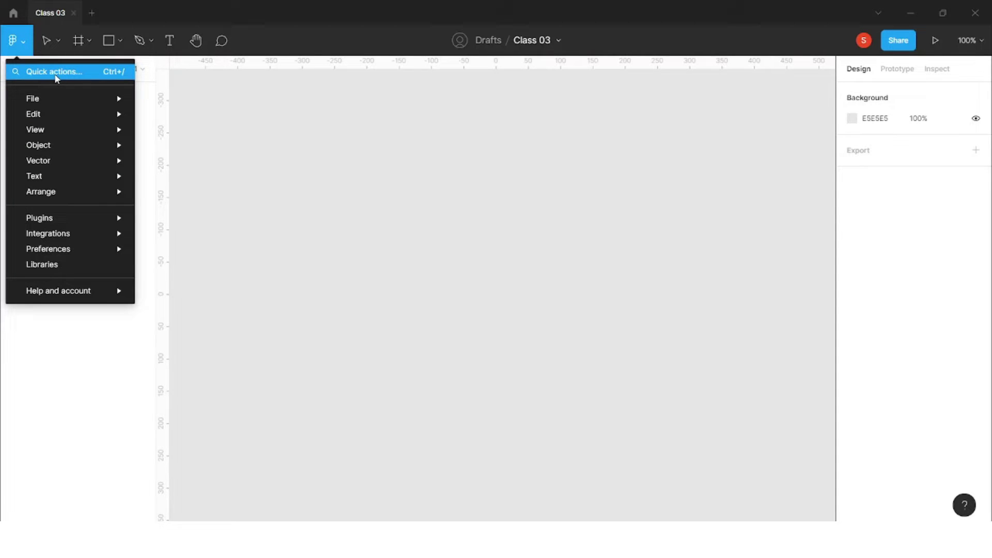
{"action": "mouse_move", "coordinate": [45, 94]}
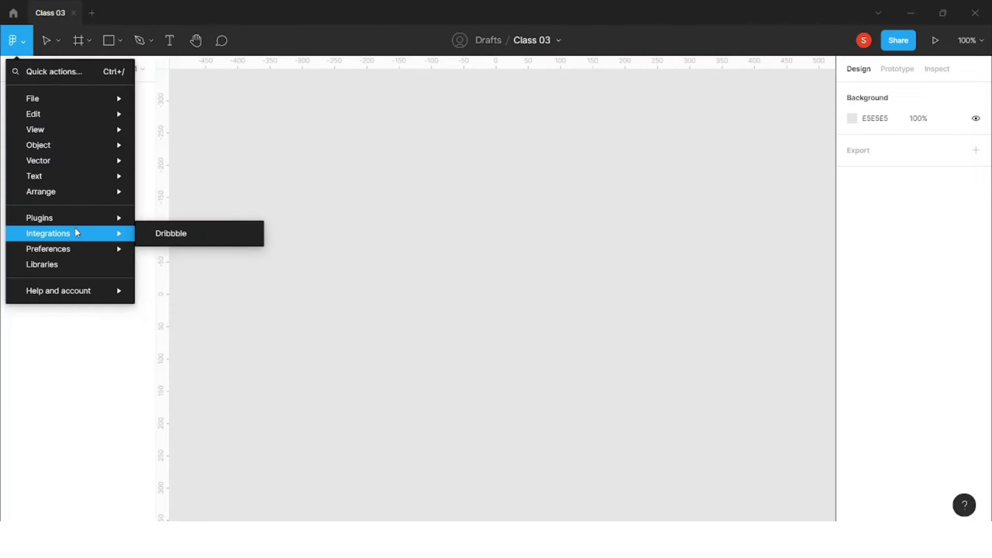
{"action": "left_click", "coordinate": [374, 134]}
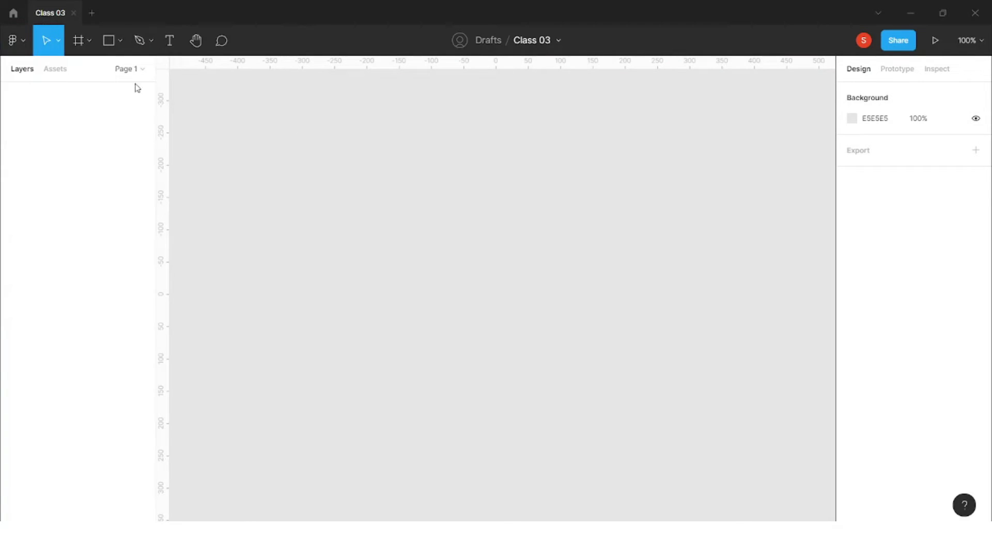
Look at the Move and Scale tool choices and keep the Move tool active
{"action": "left_click", "coordinate": [59, 43]}
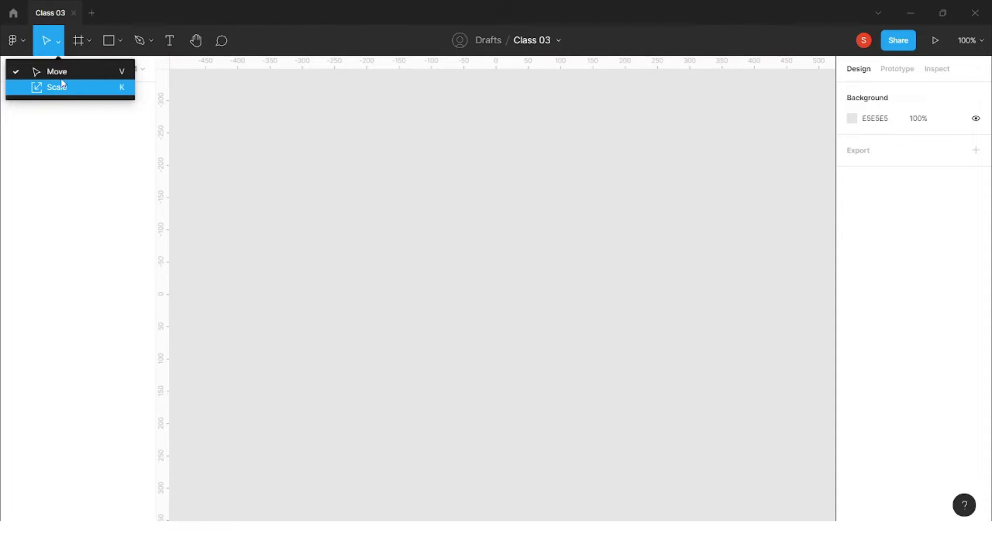
{"action": "left_click", "coordinate": [44, 39]}
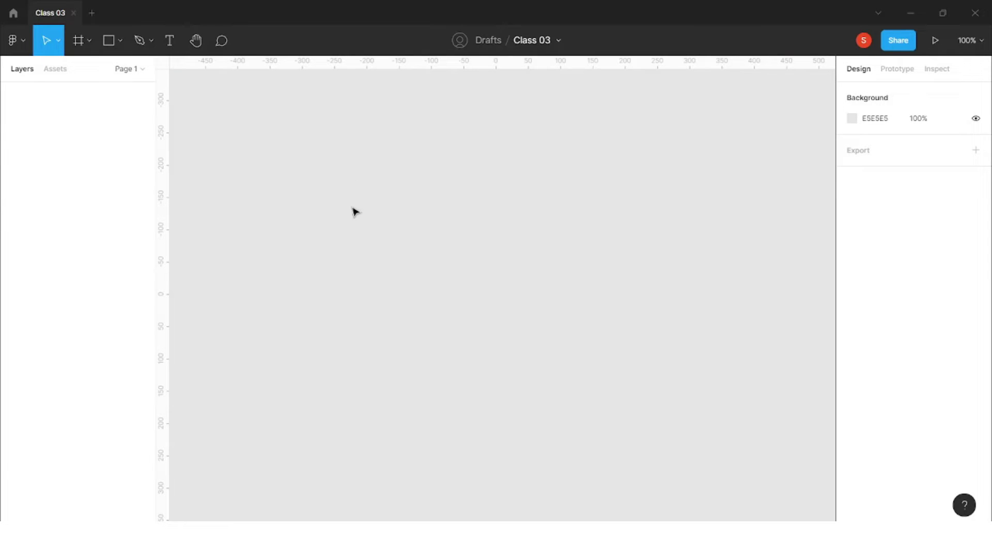
{"action": "left_click_drag", "start_coordinate": [335, 169], "coordinate": [462, 271]}
{"action": "left_click_drag", "start_coordinate": [351, 160], "coordinate": [485, 318]}
{"action": "left_click_drag", "start_coordinate": [581, 197], "coordinate": [401, 291]}
{"action": "left_click_drag", "start_coordinate": [362, 156], "coordinate": [445, 279]}
{"action": "left_click_drag", "start_coordinate": [252, 158], "coordinate": [517, 318]}
{"action": "left_click_drag", "start_coordinate": [580, 176], "coordinate": [444, 295]}
Look over the page's Prototype and Inspect settings and return to its Design settings
{"action": "left_click", "coordinate": [899, 69]}
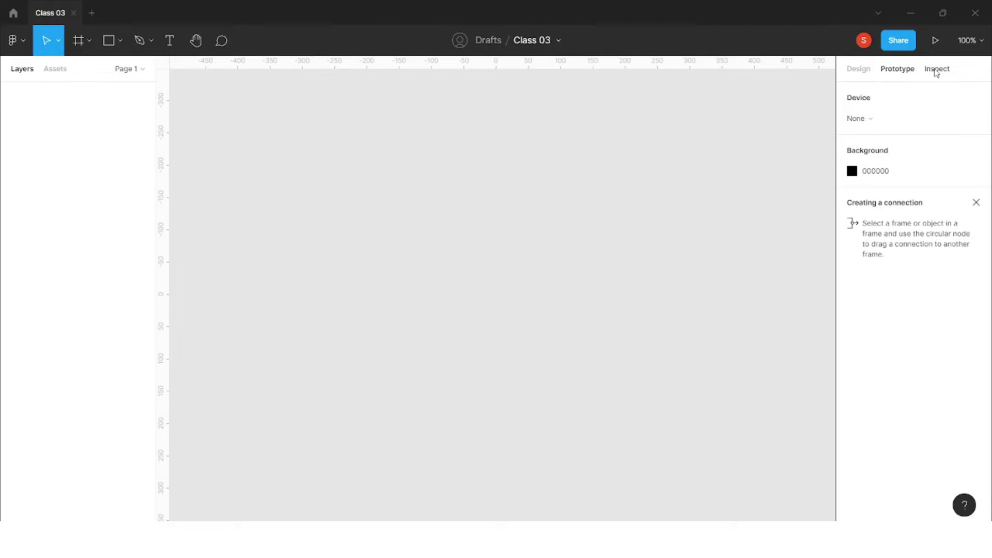
{"action": "left_click", "coordinate": [936, 70]}
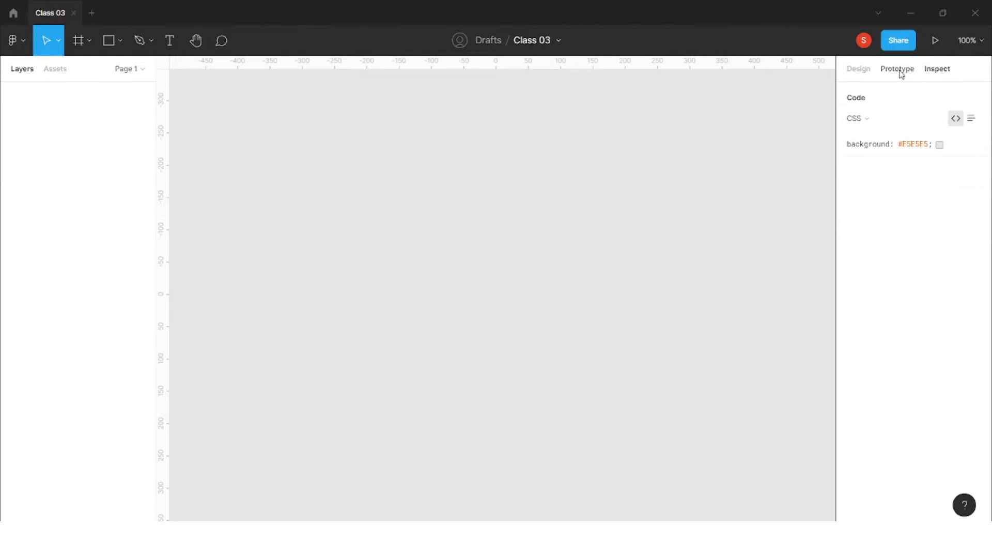
{"action": "left_click", "coordinate": [858, 70]}
Change the canvas background colour to the grey A8A8A8
{"action": "left_click", "coordinate": [851, 119]}
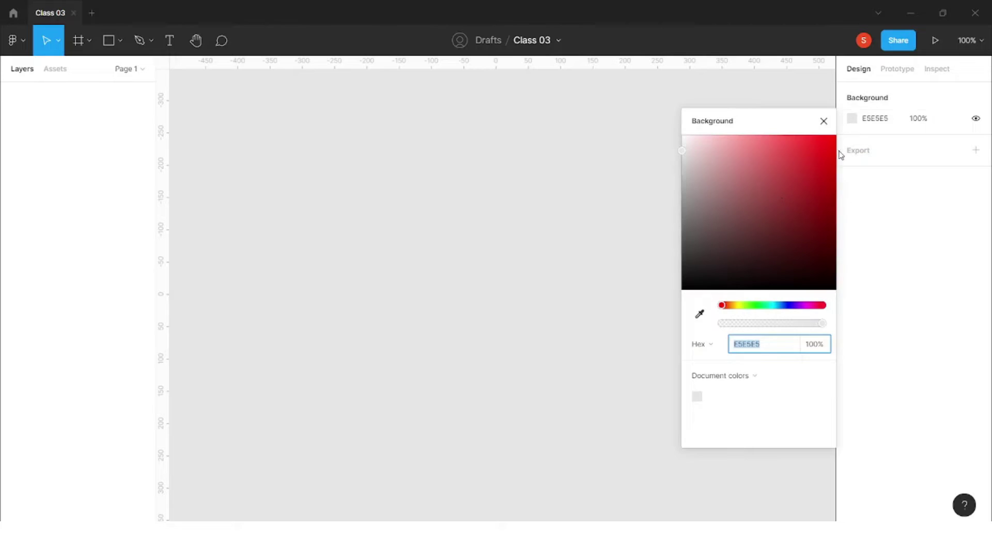
{"action": "left_click", "coordinate": [773, 173]}
{"action": "left_click_drag", "start_coordinate": [725, 224], "coordinate": [649, 195]}
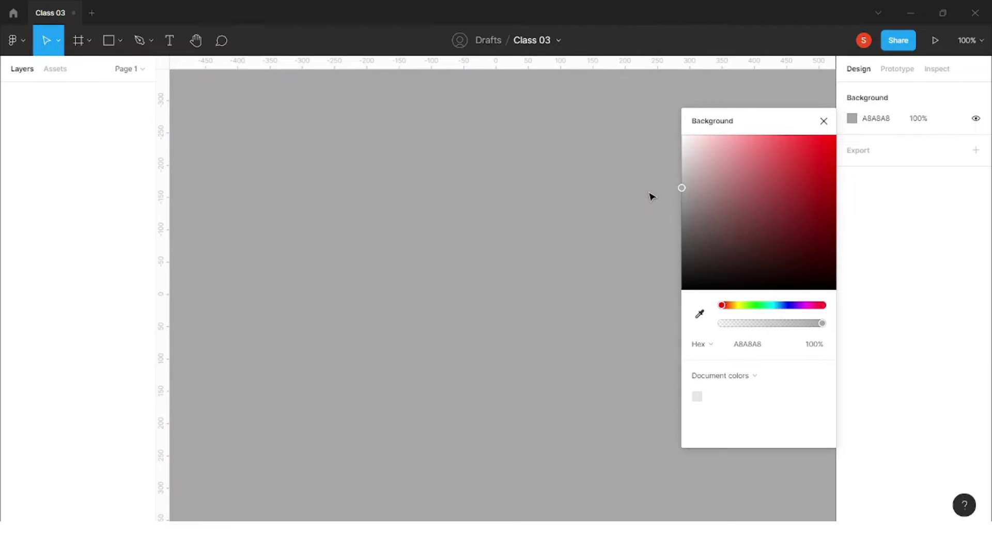
Try a teal 339A9A canvas background at 14% opacity
{"action": "left_click", "coordinate": [810, 162]}
{"action": "left_click_drag", "start_coordinate": [811, 163], "coordinate": [671, 175]}
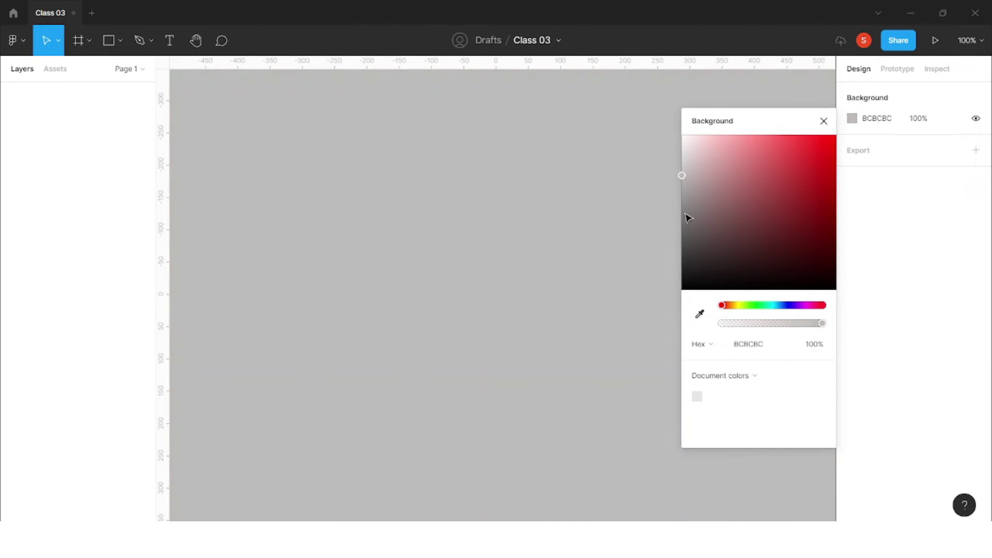
{"action": "left_click", "coordinate": [749, 305]}
{"action": "left_click", "coordinate": [772, 306]}
{"action": "left_click_drag", "start_coordinate": [762, 151], "coordinate": [786, 200]}
{"action": "left_click_drag", "start_coordinate": [789, 324], "coordinate": [734, 329]}
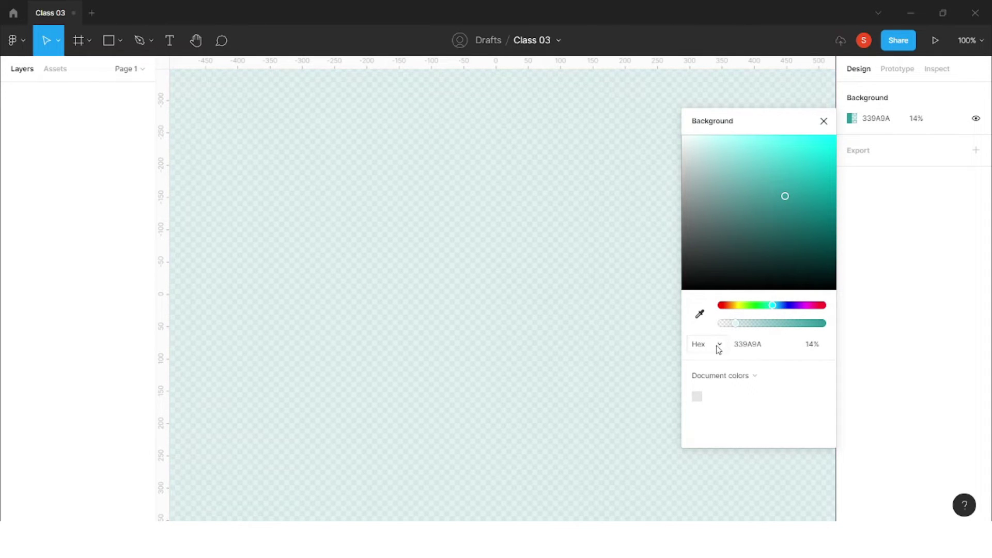
Keep the Hex colour format and set the canvas background to lavender CFCDE9 at 100% opacity
{"action": "left_click", "coordinate": [715, 345]}
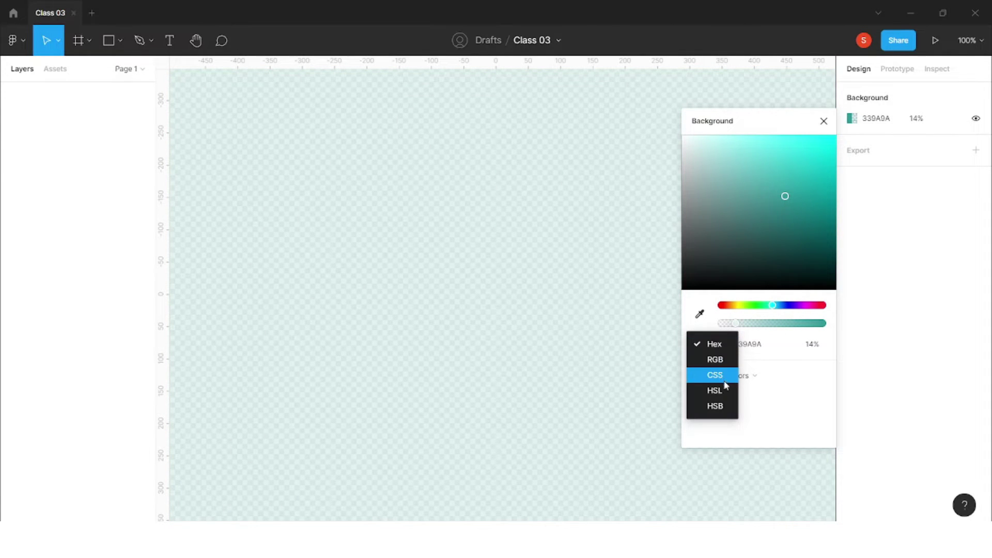
{"action": "left_click", "coordinate": [716, 346]}
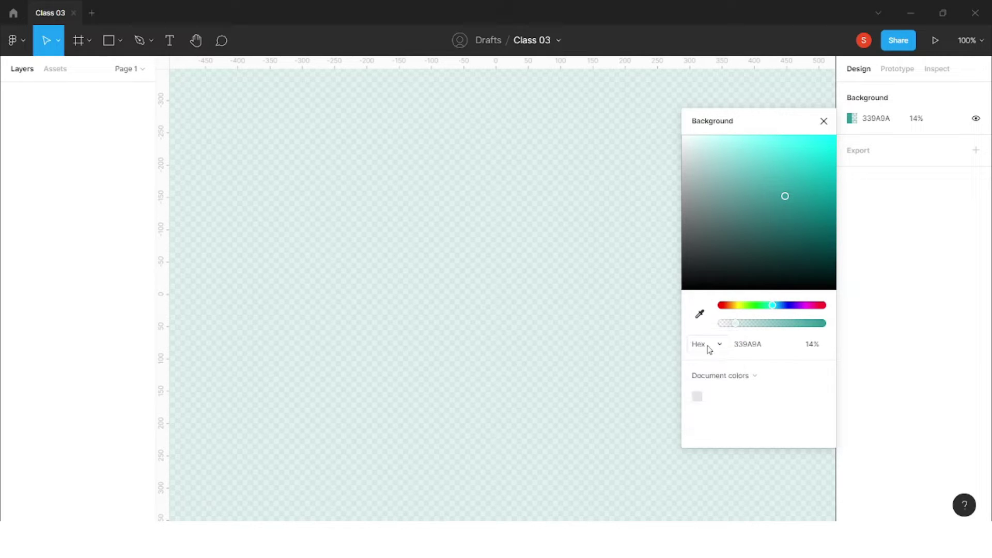
{"action": "left_click_drag", "start_coordinate": [759, 323], "coordinate": [824, 337]}
{"action": "left_click", "coordinate": [815, 344]}
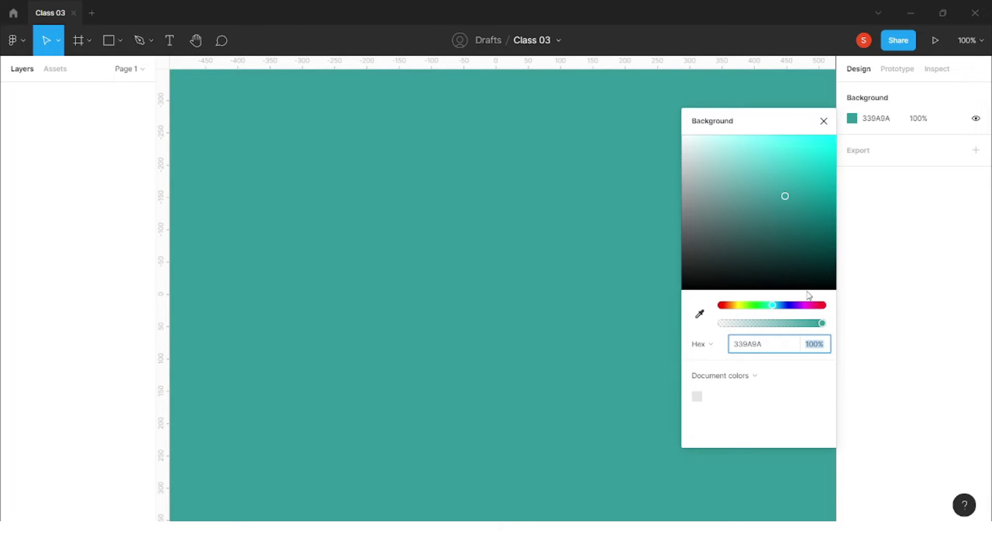
{"action": "mouse_move", "coordinate": [774, 306]}
{"action": "left_mouse_down"}
{"action": "mouse_move", "coordinate": [756, 306]}
{"action": "mouse_move", "coordinate": [791, 307]}
{"action": "left_mouse_up"}
{"action": "mouse_move", "coordinate": [765, 212]}
{"action": "left_mouse_down"}
{"action": "mouse_move", "coordinate": [718, 150]}
{"action": "mouse_move", "coordinate": [701, 153]}
{"action": "left_mouse_up"}
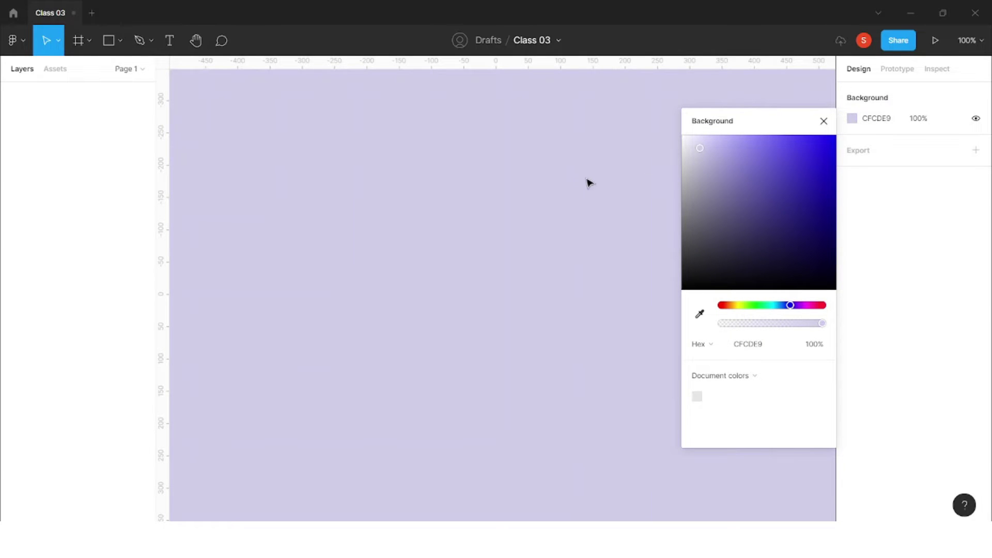
{"action": "left_click", "coordinate": [823, 121]}
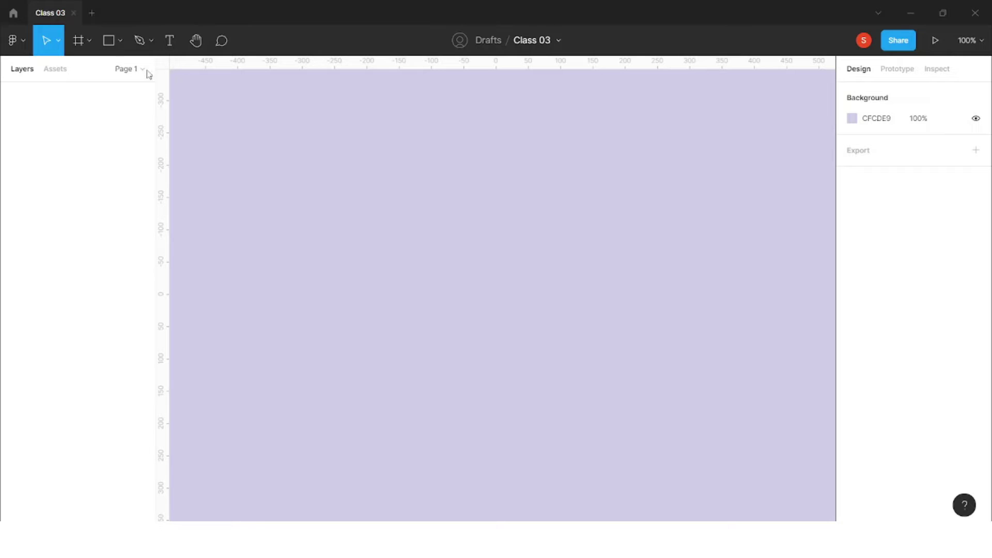
Activate the Frame tool and review its Phone, Tablet and Desktop size presets
{"action": "left_click", "coordinate": [58, 40]}
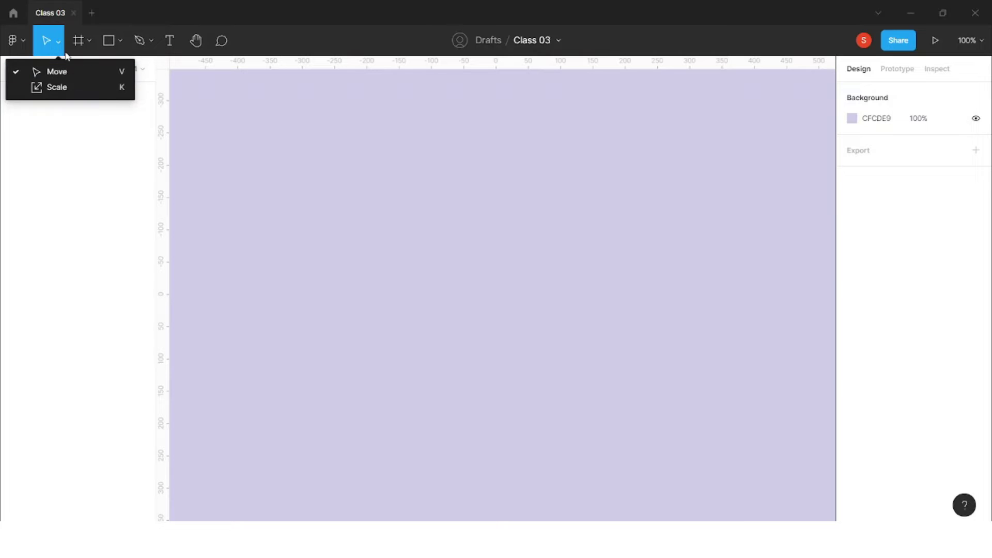
{"action": "left_click", "coordinate": [79, 45]}
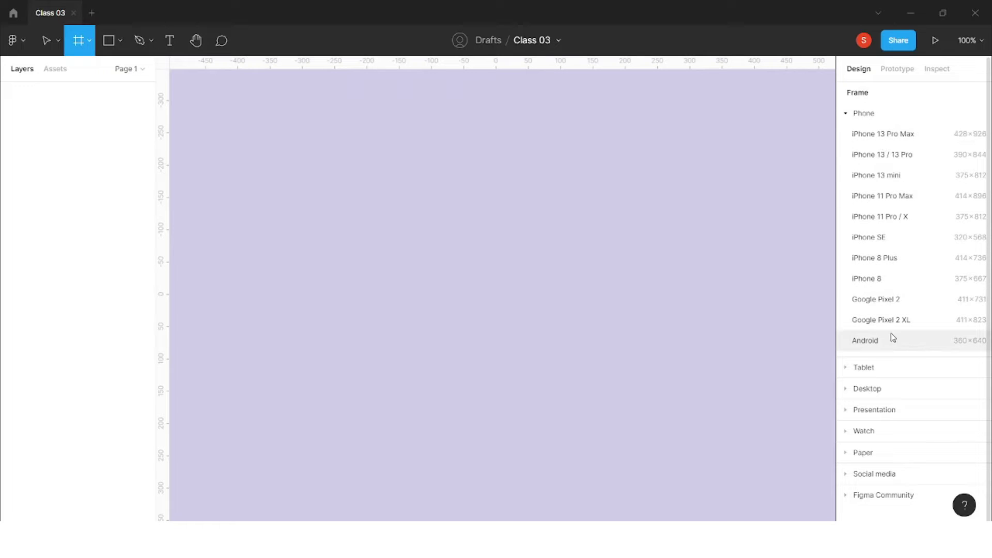
{"action": "left_click", "coordinate": [846, 115]}
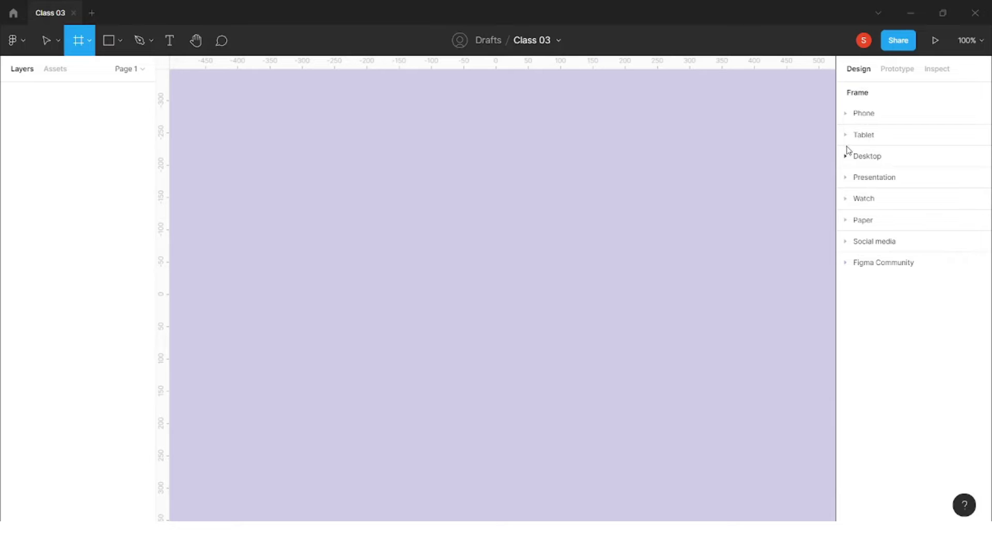
{"action": "left_click", "coordinate": [845, 135]}
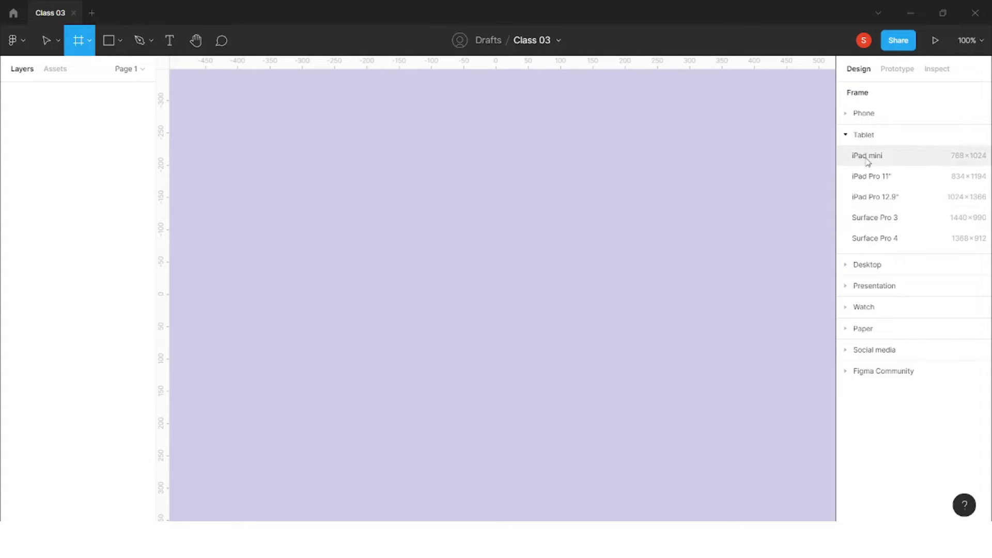
{"action": "left_click", "coordinate": [849, 136]}
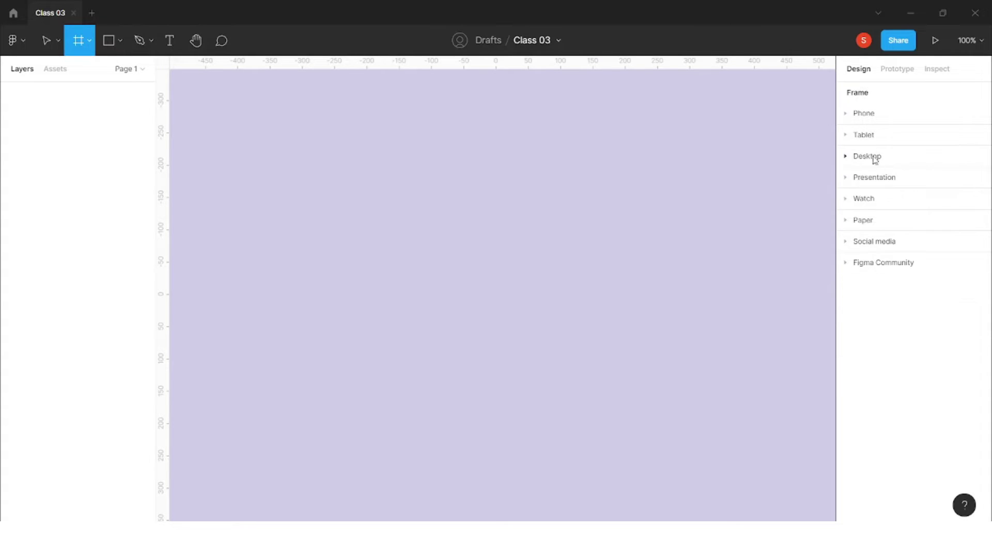
{"action": "left_click", "coordinate": [845, 156]}
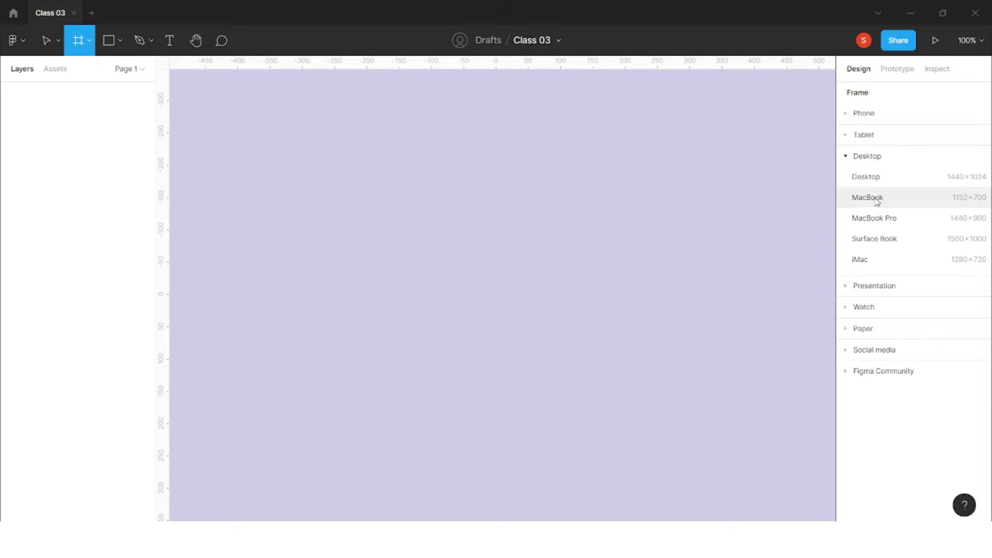
{"action": "left_click", "coordinate": [845, 156]}
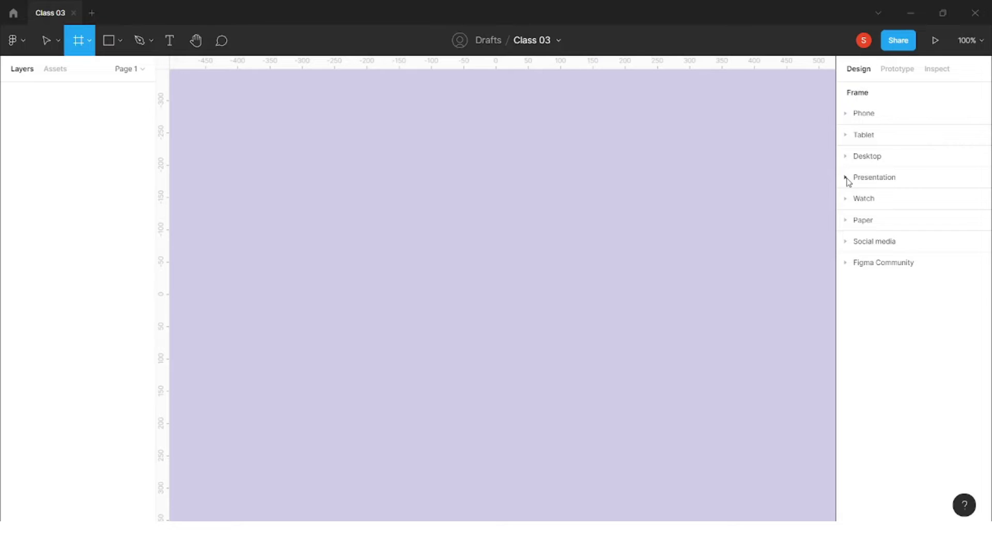
Review the Presentation, Watch and Paper frame size presets
{"action": "left_click", "coordinate": [846, 177]}
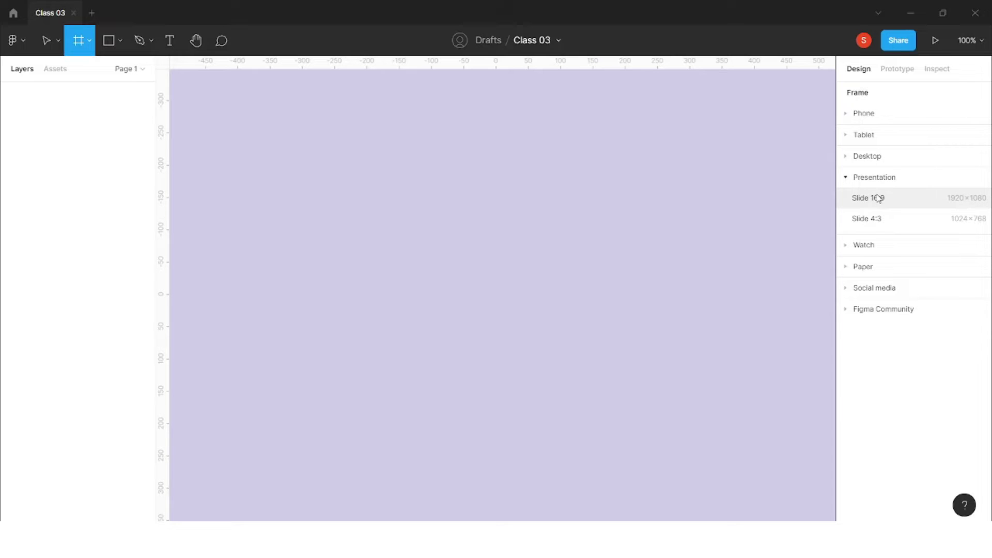
{"action": "left_click", "coordinate": [847, 180]}
{"action": "left_click", "coordinate": [848, 199]}
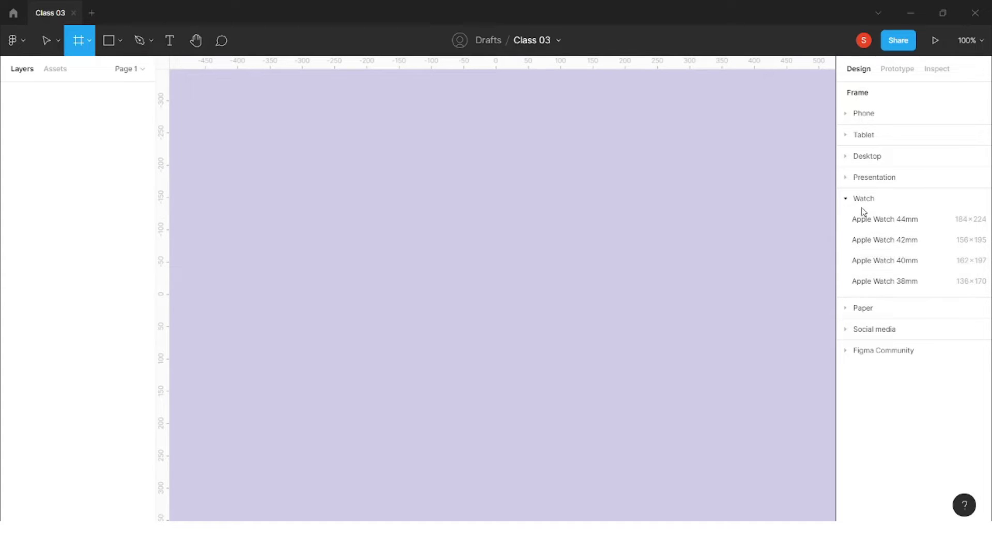
{"action": "left_click", "coordinate": [846, 200]}
{"action": "left_click", "coordinate": [848, 223]}
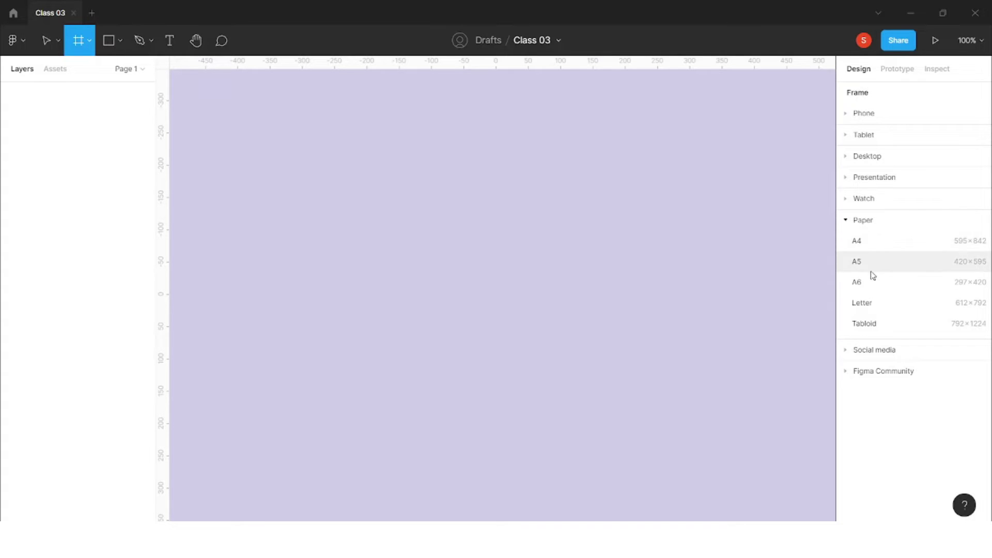
{"action": "left_click", "coordinate": [847, 223]}
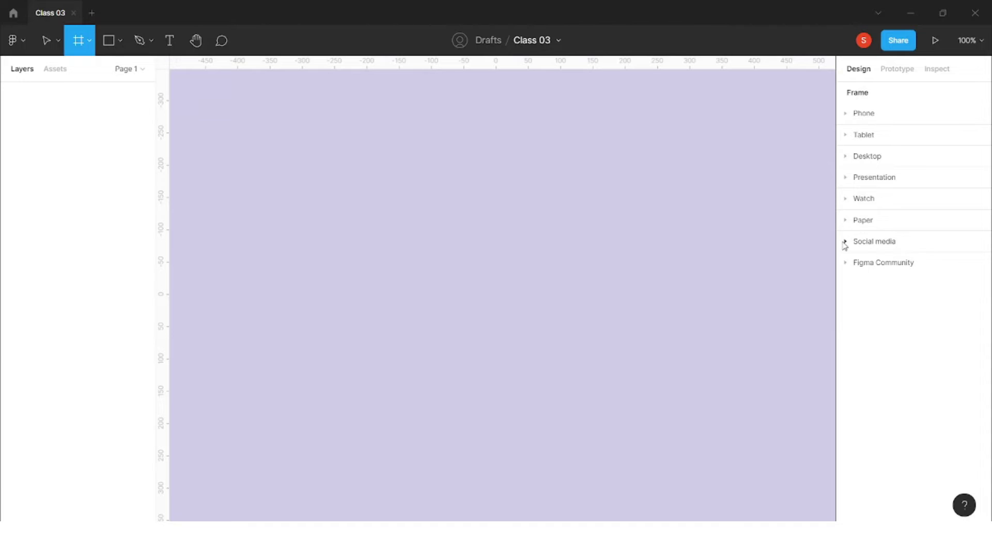
Review the Social media and Figma Community frame size presets and collapse both categories
{"action": "left_click", "coordinate": [849, 243]}
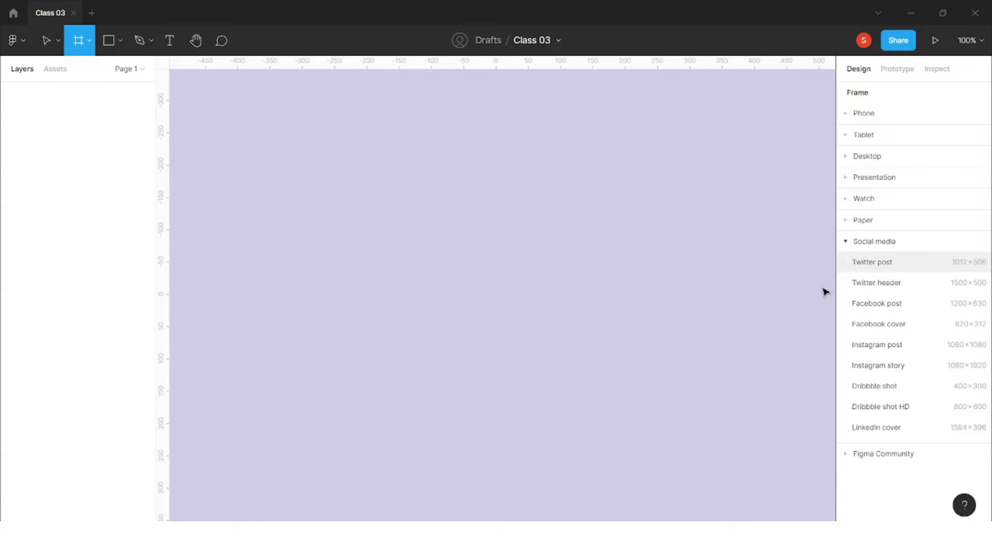
{"action": "left_click", "coordinate": [846, 241]}
{"action": "left_click", "coordinate": [846, 242]}
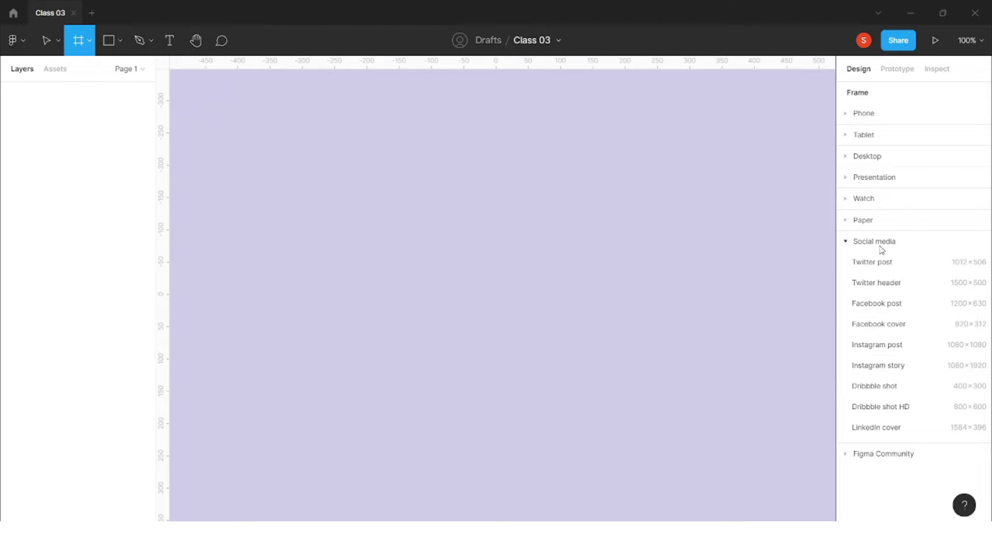
{"action": "left_click", "coordinate": [846, 242]}
{"action": "left_click", "coordinate": [847, 264]}
{"action": "left_click", "coordinate": [847, 263]}
{"action": "left_click", "coordinate": [847, 264]}
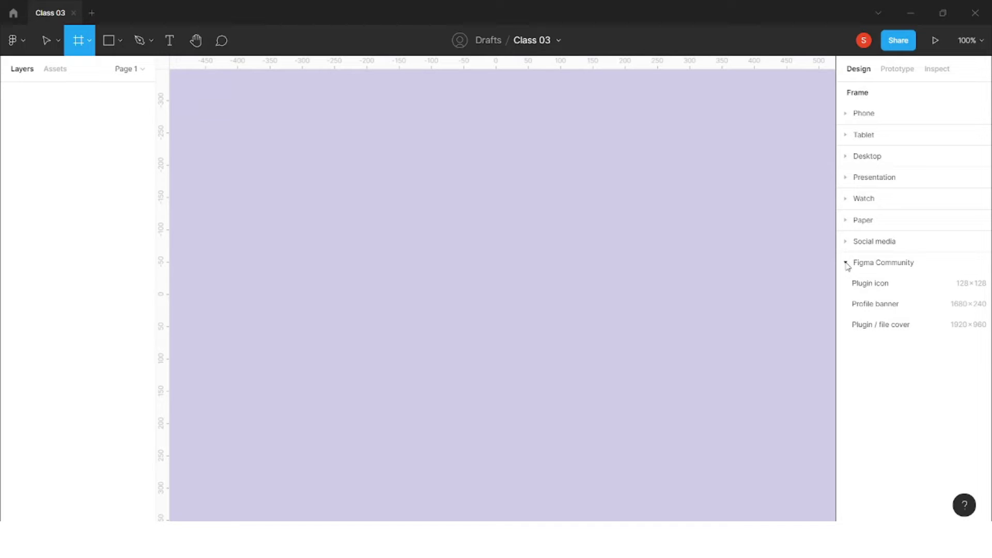
{"action": "left_click", "coordinate": [847, 264]}
{"action": "left_click", "coordinate": [847, 263]}
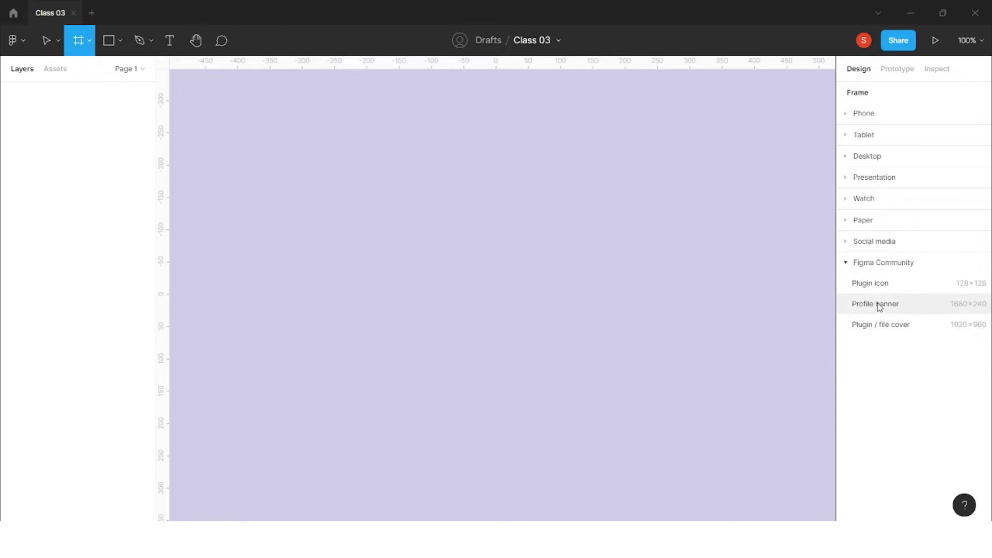
{"action": "left_click", "coordinate": [850, 264]}
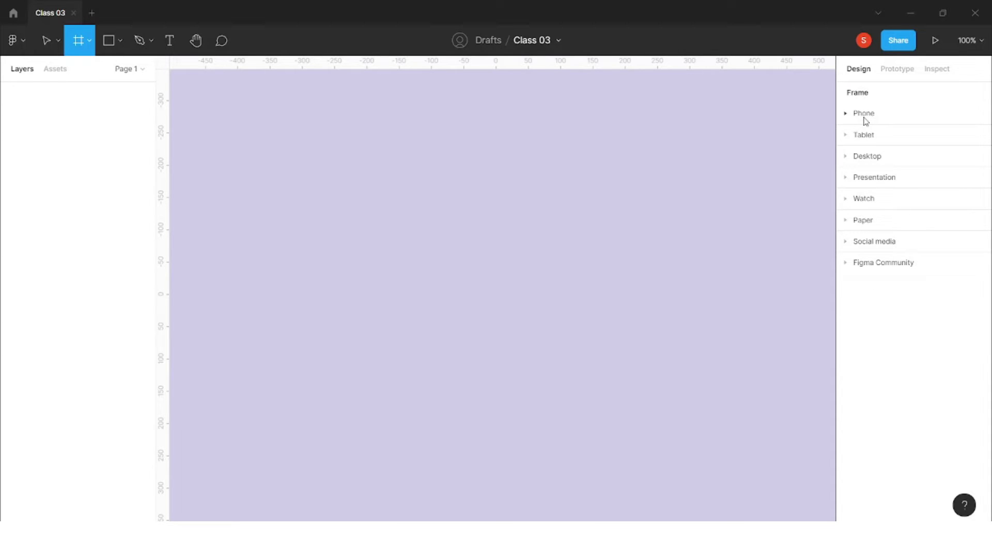
Add an iPhone 11 Pro / X frame from the Phone presets to the canvas
{"action": "left_click", "coordinate": [846, 115]}
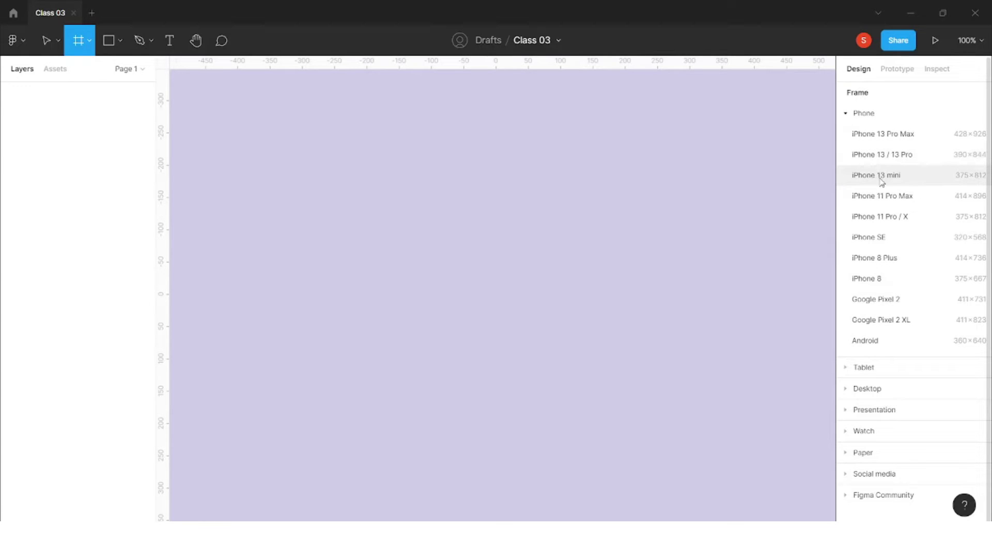
{"action": "left_click", "coordinate": [883, 217]}
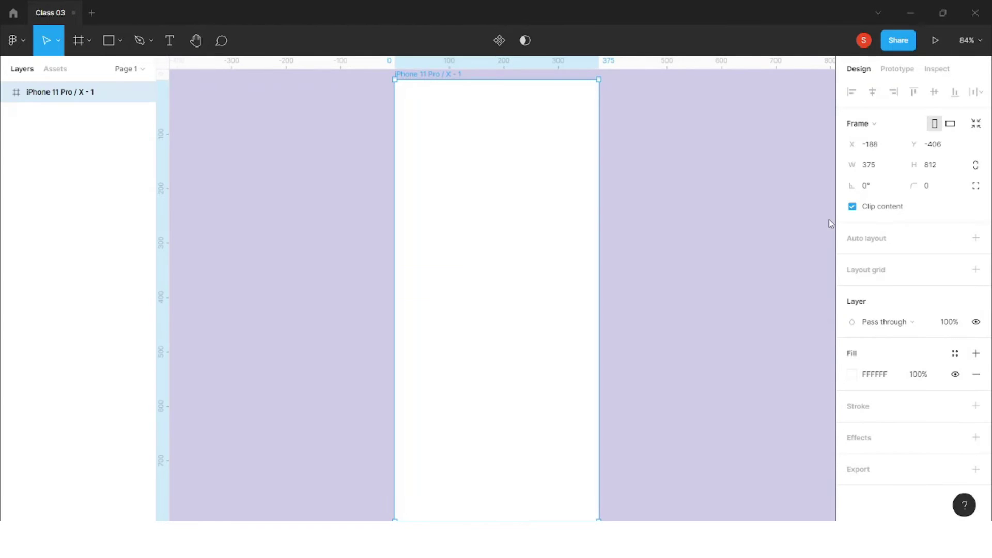
{"action": "scroll", "coordinate": [503, 220], "scroll_direction": "down", "scroll_amount": 2}
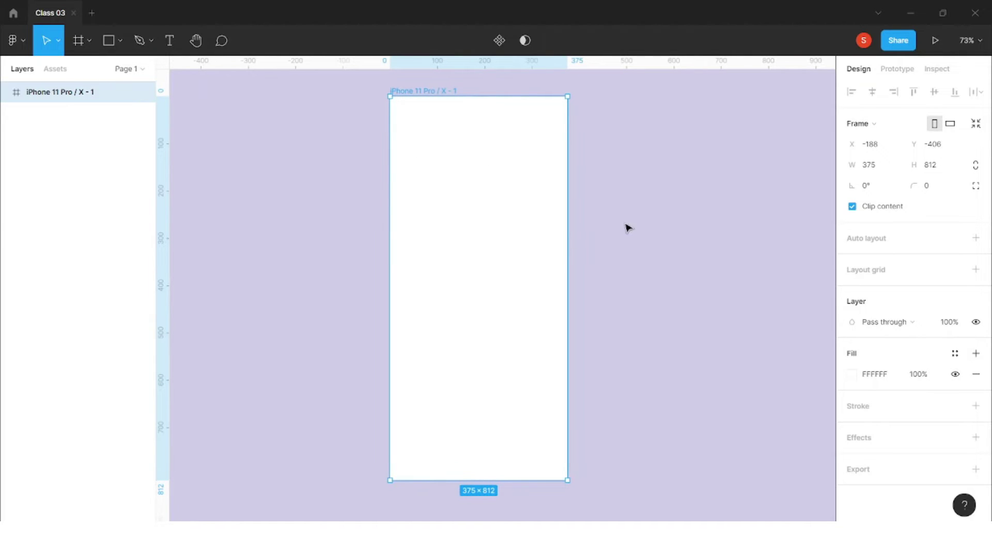
{"action": "scroll", "coordinate": [523, 137], "scroll_direction": "up", "scroll_amount": 1}
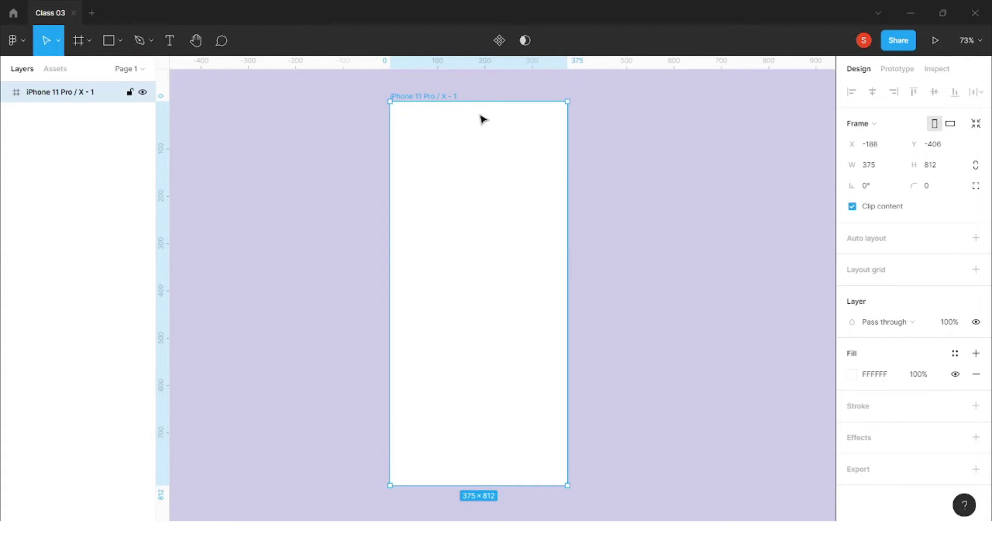
Try a rectangle of about 330 × 356 in the iPhone frame's upper part, checking its distances to the frame edges, and delete it
{"action": "left_click", "coordinate": [108, 41]}
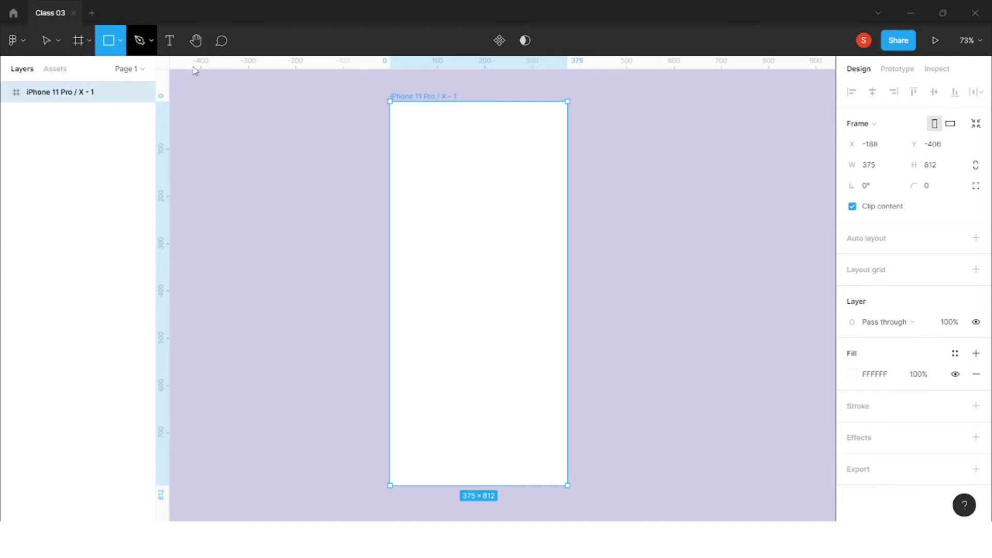
{"action": "left_click_drag", "start_coordinate": [399, 111], "coordinate": [555, 280]}
{"action": "key", "text": "alt"}
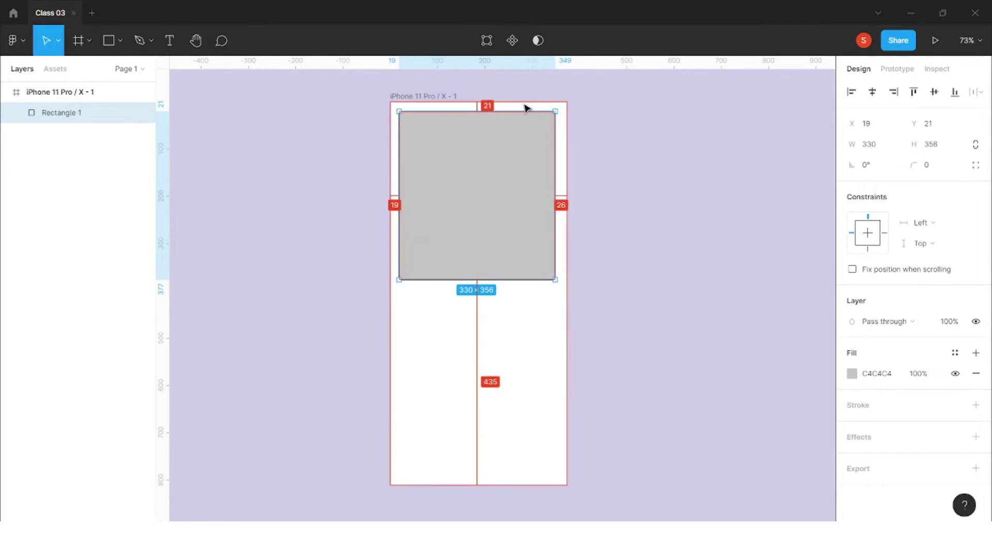
{"action": "key", "text": "alt"}
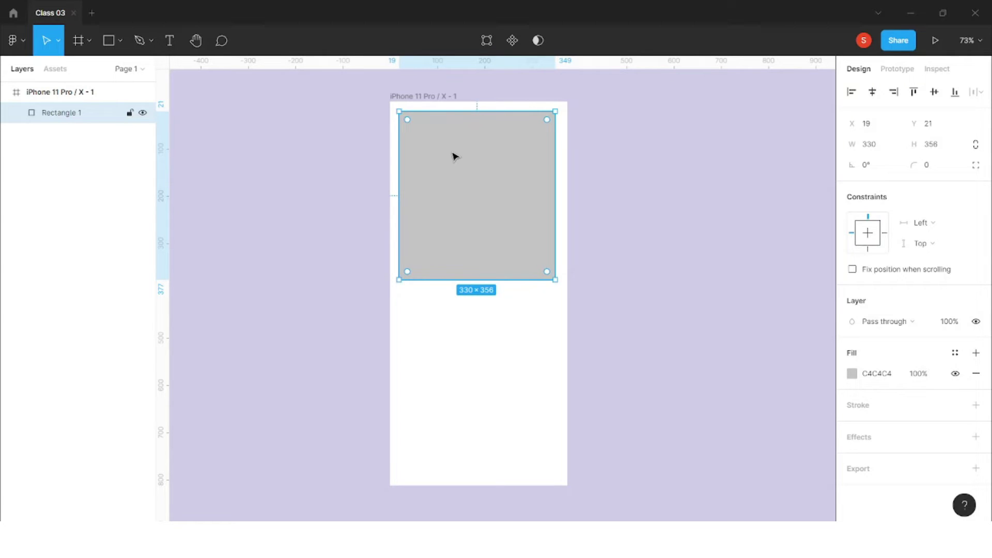
{"action": "key", "text": "Delete"}
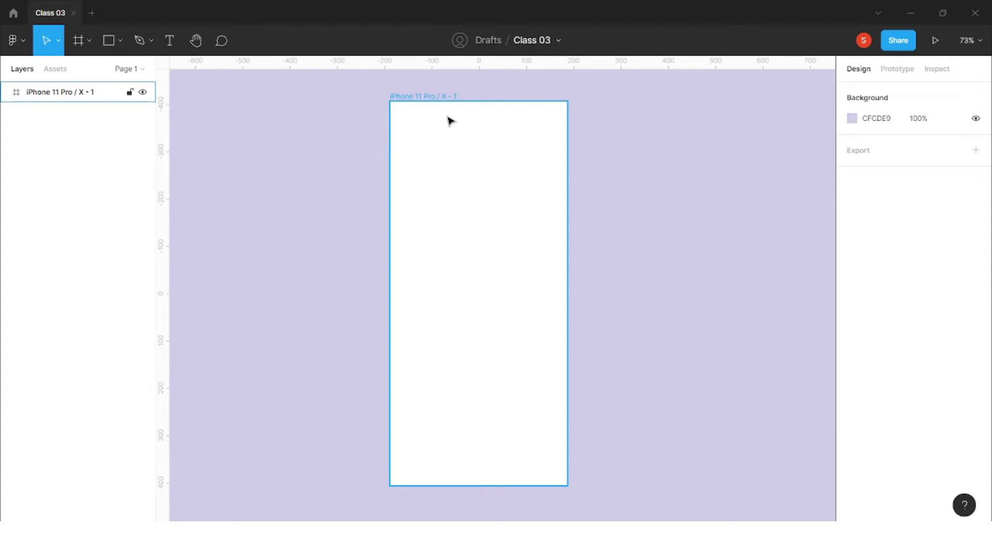
Look over the iPhone frame's name and layer entry, the file's page list and the component assets
{"action": "double_click", "coordinate": [420, 97]}
{"action": "left_click", "coordinate": [268, 126]}
{"action": "left_click", "coordinate": [409, 97]}
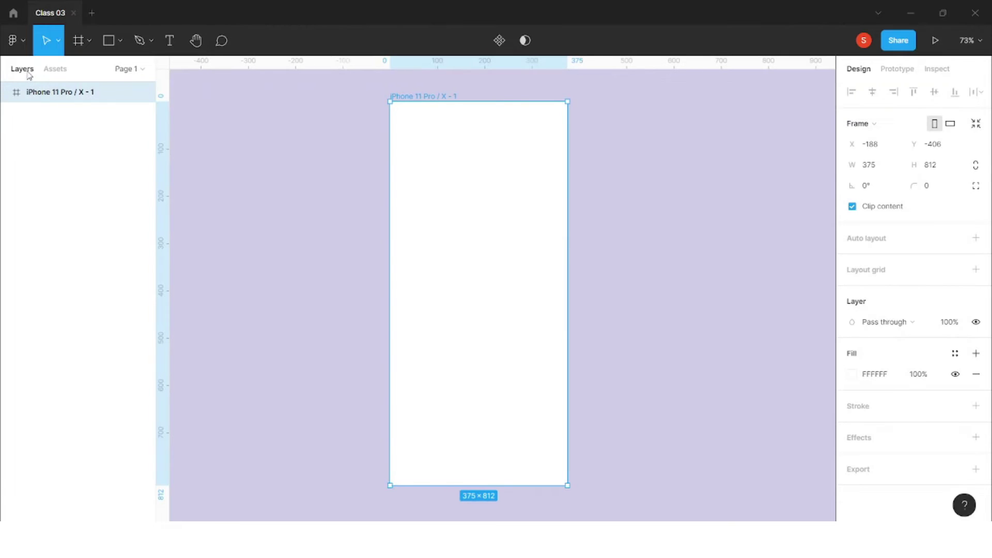
{"action": "left_click", "coordinate": [129, 69]}
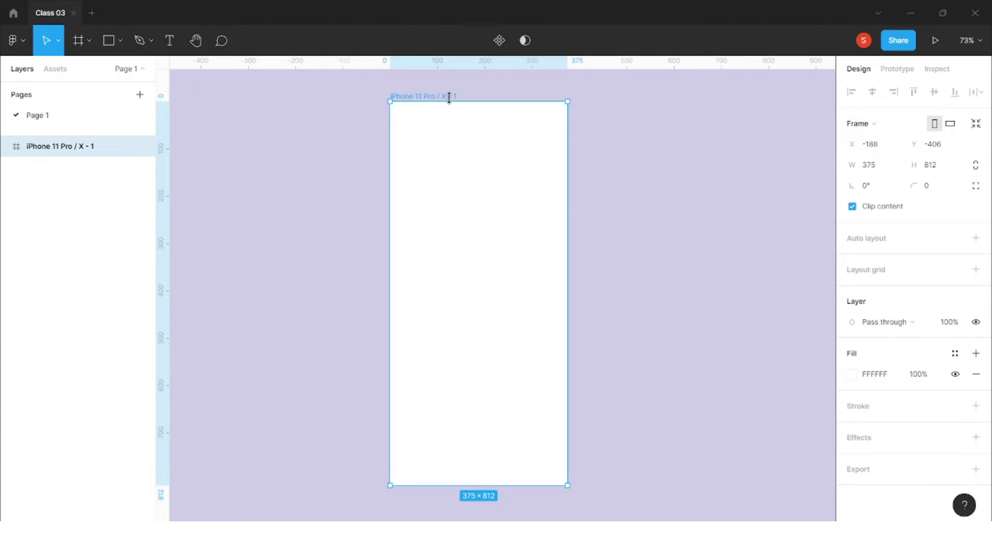
{"action": "left_click_drag", "start_coordinate": [353, 98], "coordinate": [682, 497]}
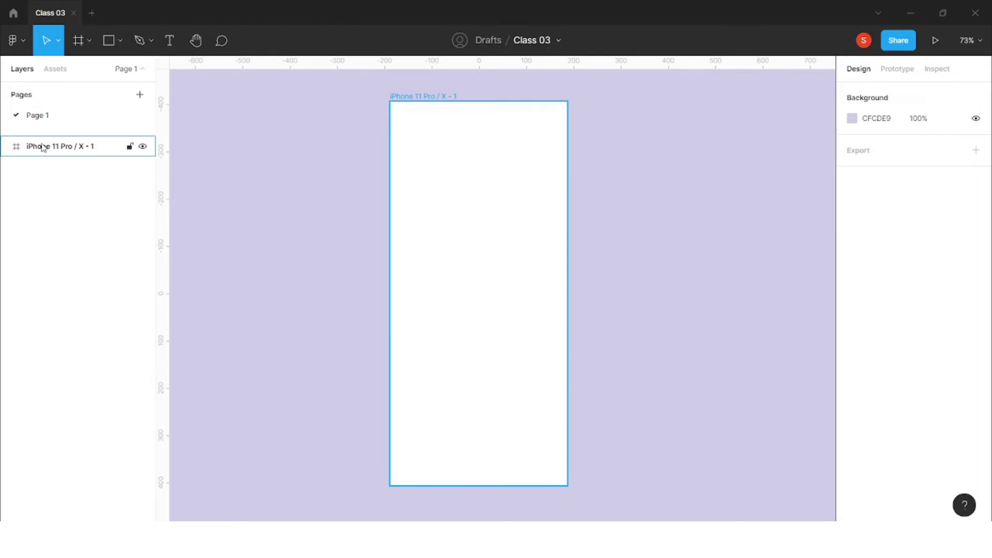
{"action": "left_click", "coordinate": [60, 73]}
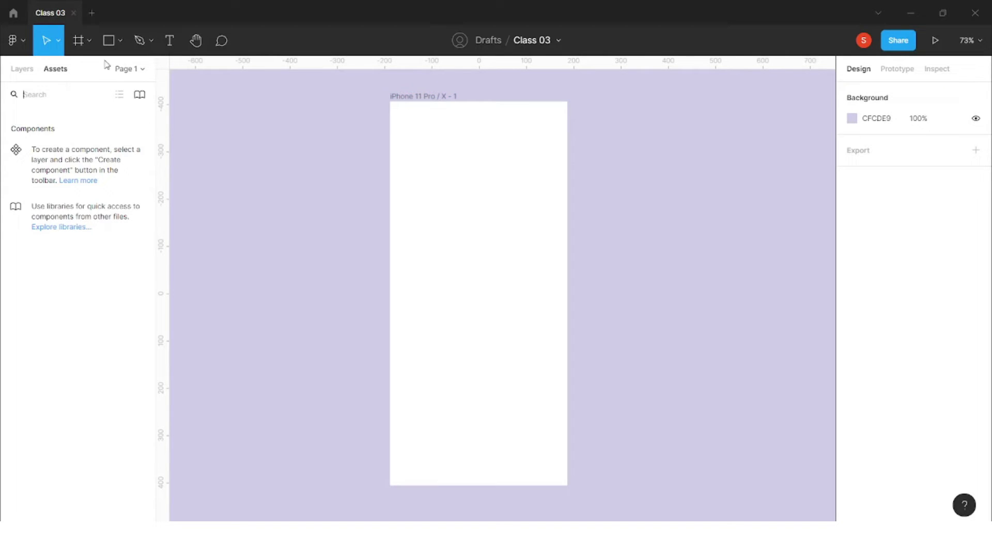
Show the file's page list and add five new pages, Page 2 through Page 6
{"action": "left_click", "coordinate": [133, 72]}
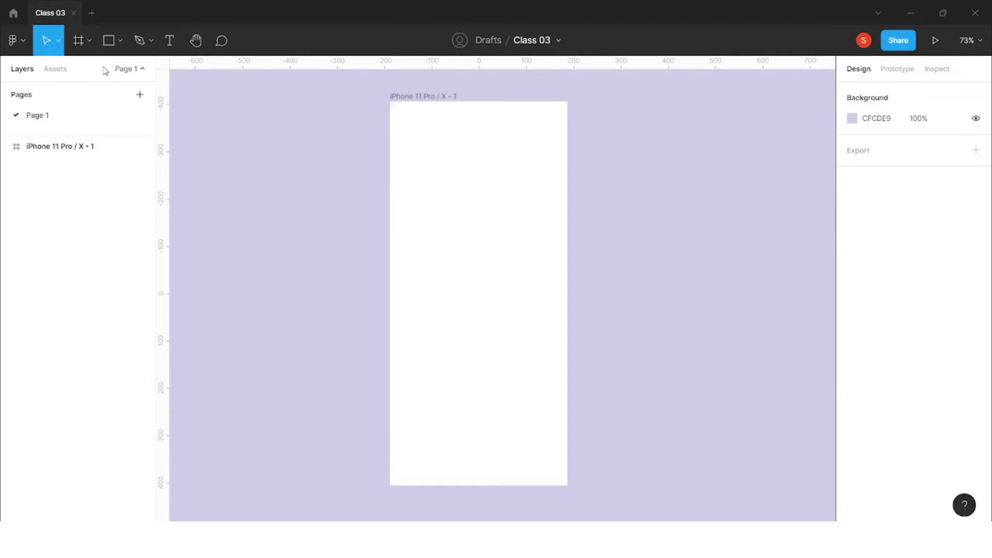
{"action": "left_click", "coordinate": [125, 70]}
{"action": "left_click", "coordinate": [130, 70]}
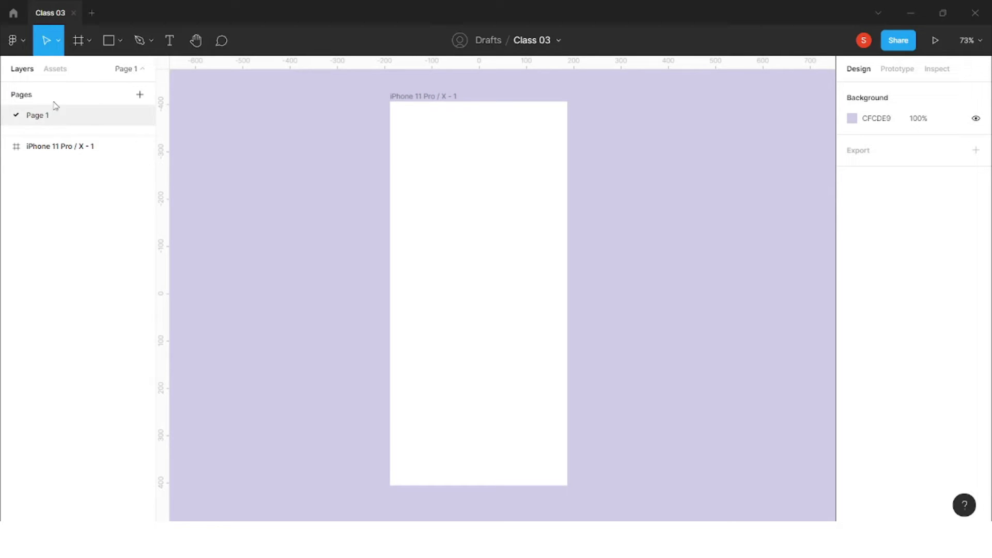
{"action": "left_click", "coordinate": [140, 96]}
{"action": "left_click", "coordinate": [140, 96]}
{"action": "left_click", "coordinate": [140, 96]}
{"action": "left_click", "coordinate": [140, 96]}
{"action": "left_click", "coordinate": [140, 96]}
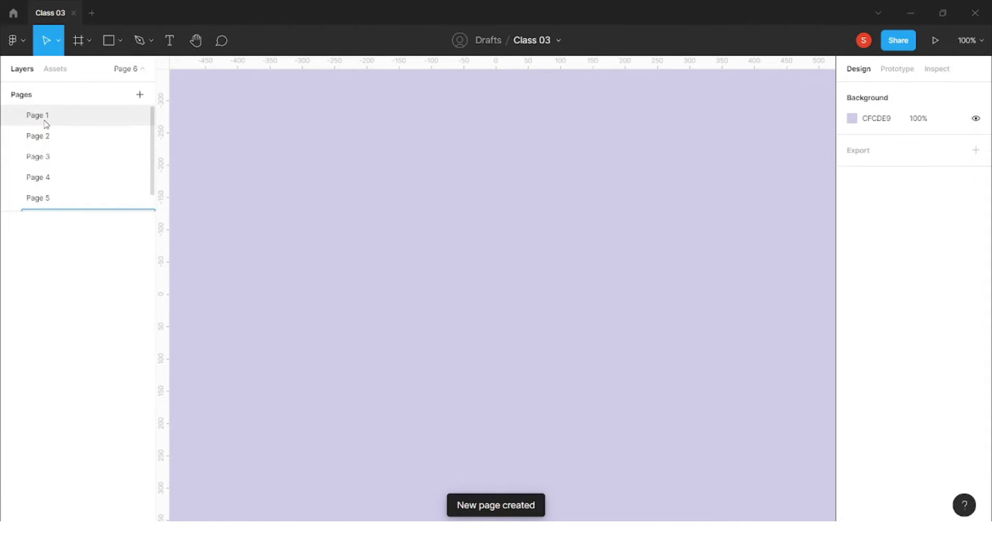
Rename Page 1 as "cLASS 03"
{"action": "double_click", "coordinate": [41, 118]}
{"action": "type", "text": "c"}
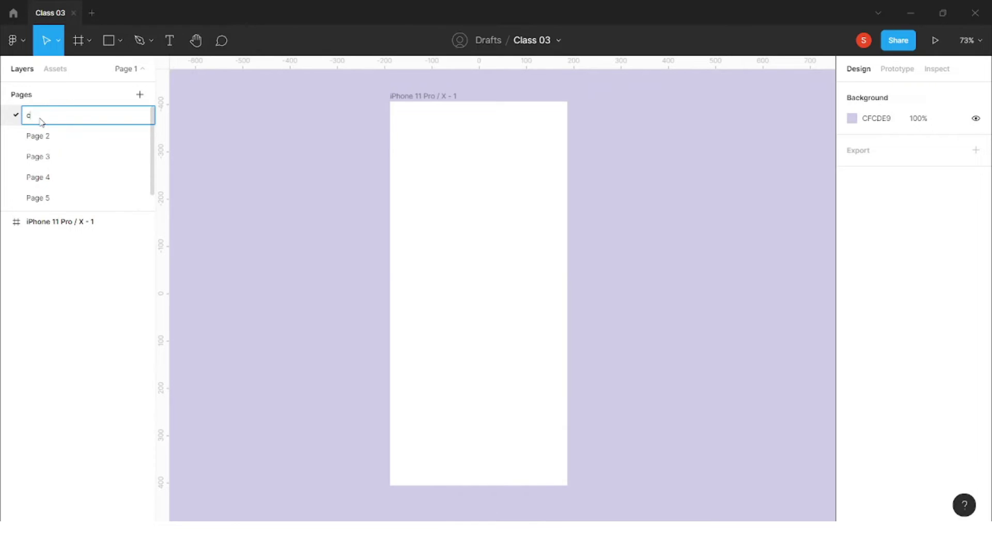
{"action": "type", "text": "LASS 03"}
{"action": "key", "text": "Return"}
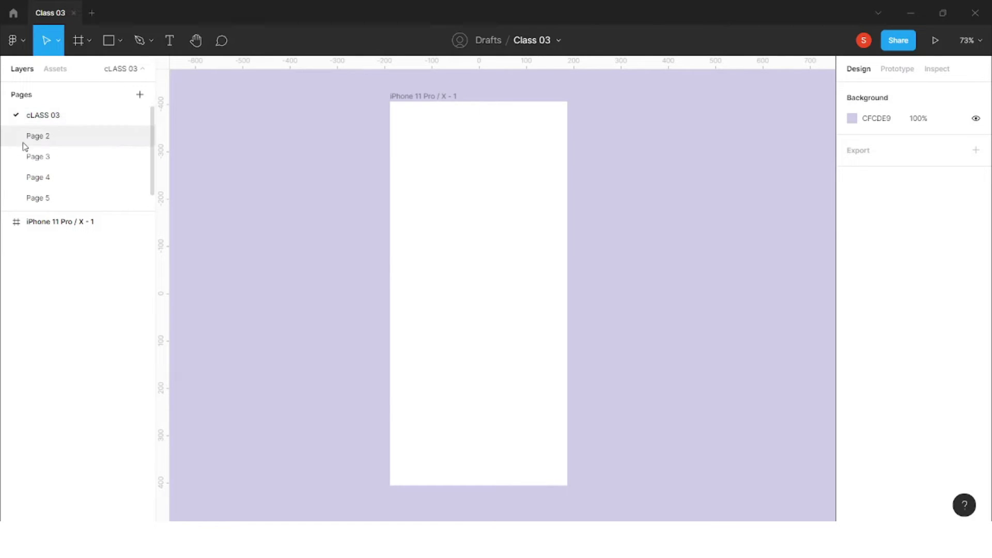
Rename Page 2 as "cLAAS 2"
{"action": "left_click", "coordinate": [39, 137]}
{"action": "double_click", "coordinate": [39, 139]}
{"action": "type", "text": "cLAAS"}
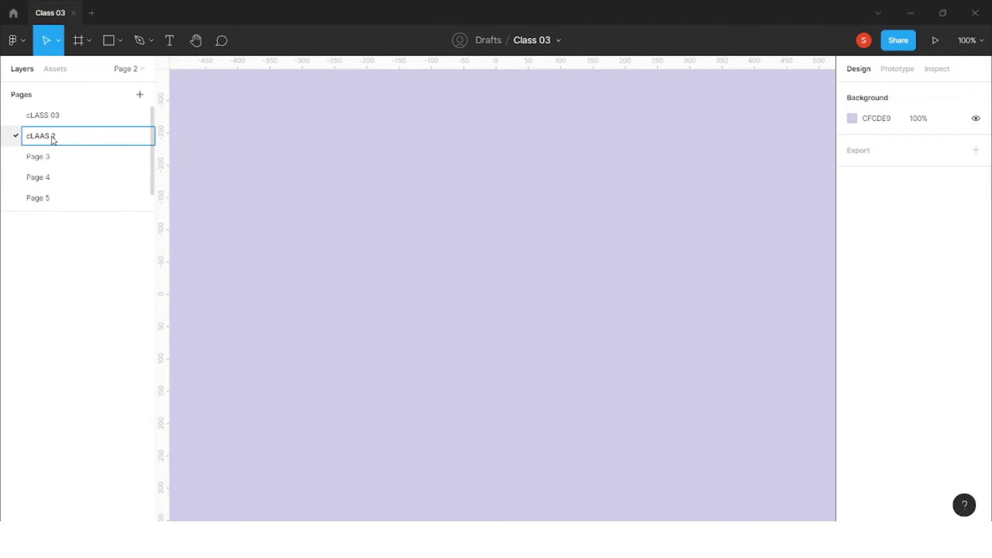
{"action": "left_click", "coordinate": [248, 148]}
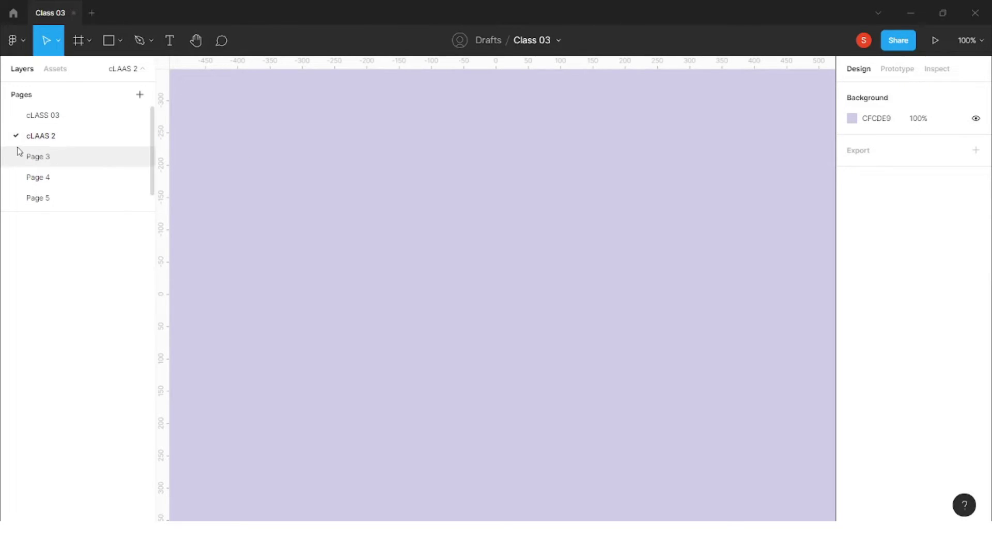
View Page 3 and Page 5, return to the cLASS 03 page and shrink the page list to about one row
{"action": "left_click", "coordinate": [44, 164]}
{"action": "left_click", "coordinate": [45, 199]}
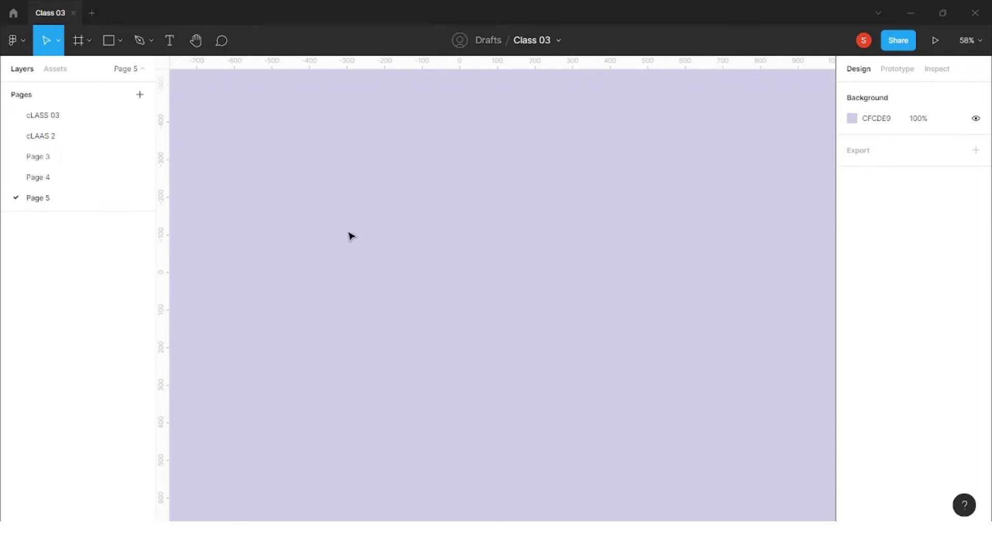
{"action": "left_click", "coordinate": [57, 116]}
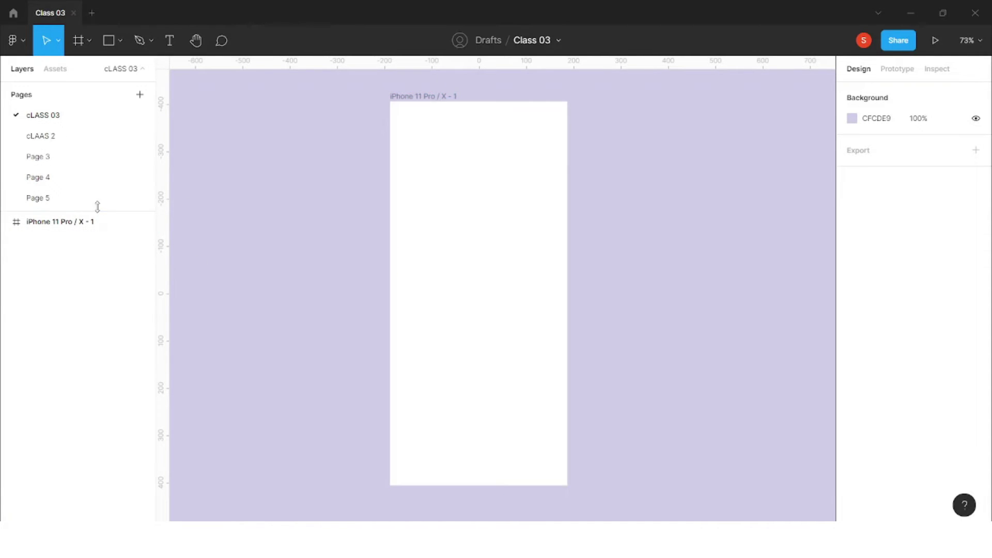
{"action": "left_click_drag", "start_coordinate": [98, 206], "coordinate": [98, 130]}
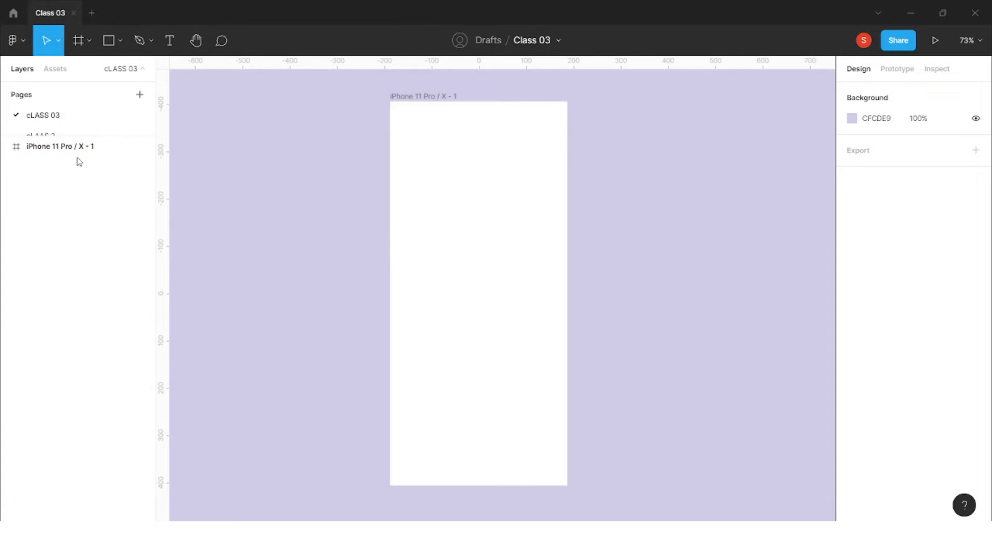
Rename the iPhone 11 Pro / X frame's layer as "sAMPLE SCREEN" and deselect it
{"action": "double_click", "coordinate": [62, 148]}
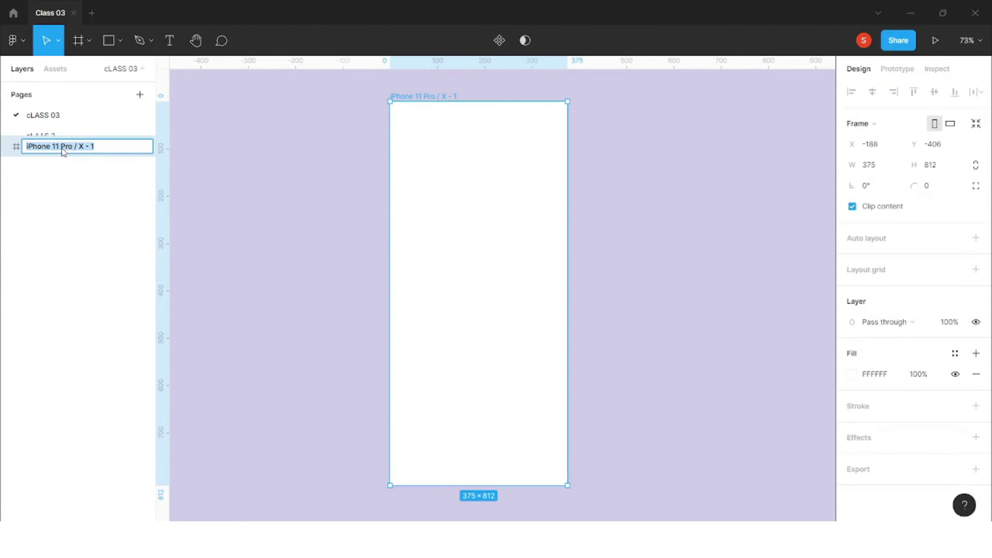
{"action": "type", "text": "sAMPLE SCREEN"}
{"action": "key", "text": "Return"}
{"action": "key", "text": "Escape"}
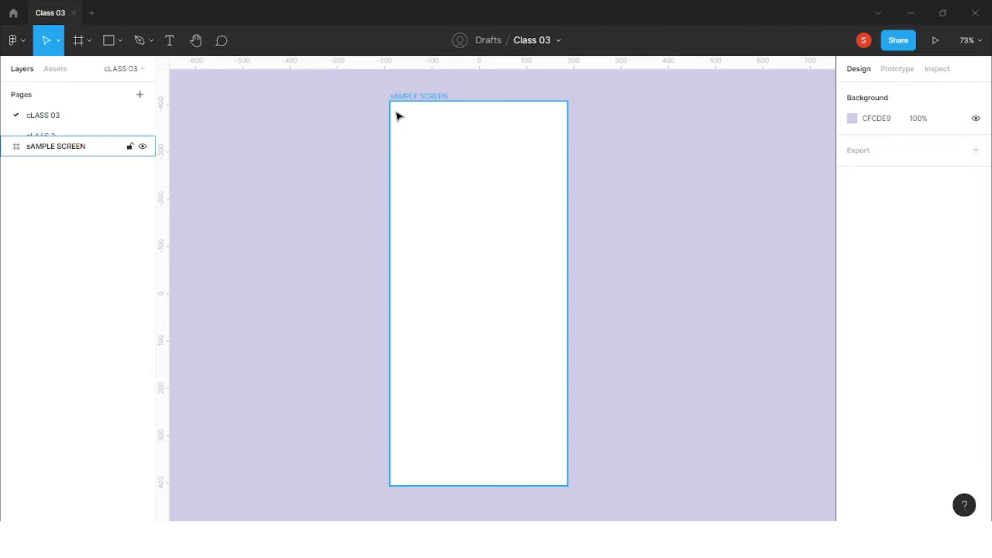
Check the Move and Scale tool options, and move the sAMPLE SCREEN frame to about X -319, Y -373 with the Move tool
{"action": "left_click", "coordinate": [58, 45]}
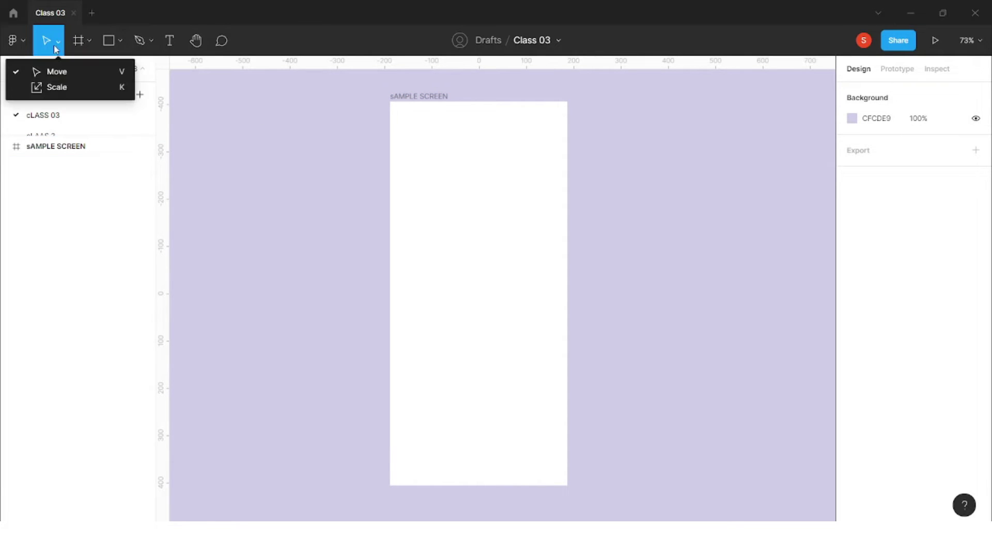
{"action": "left_click", "coordinate": [56, 71]}
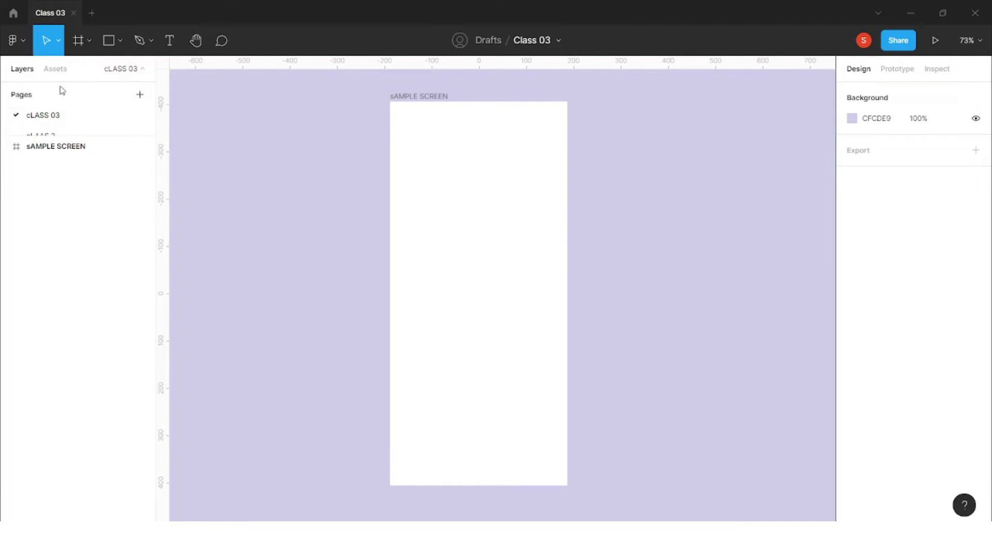
{"action": "left_click", "coordinate": [55, 45]}
{"action": "left_click", "coordinate": [57, 47]}
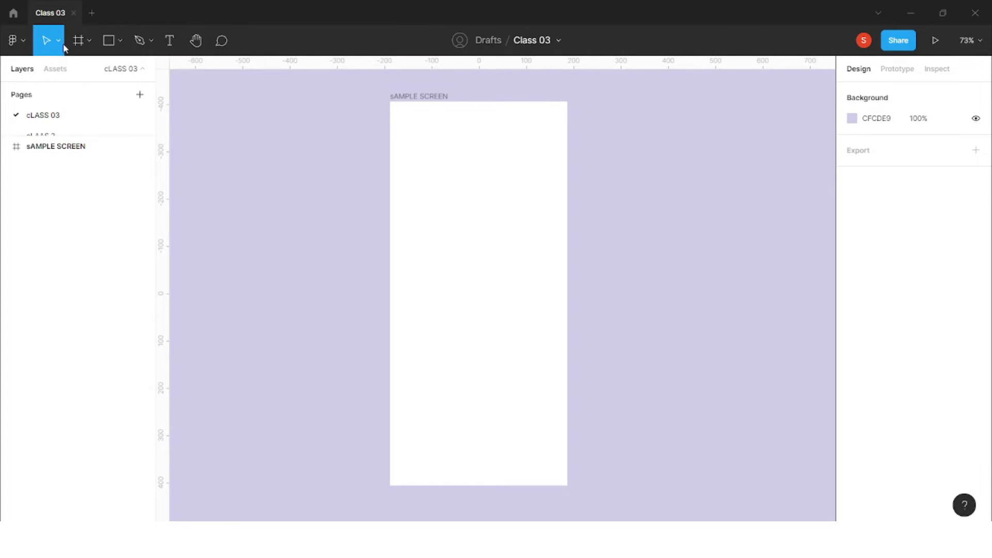
{"action": "left_click", "coordinate": [421, 98]}
{"action": "left_click_drag", "start_coordinate": [421, 99], "coordinate": [363, 116]}
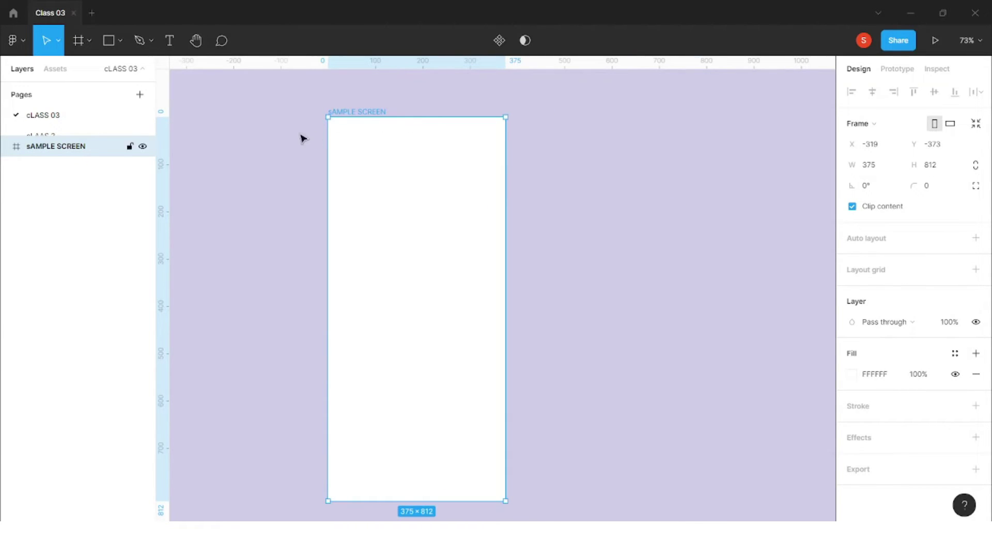
{"action": "left_click", "coordinate": [261, 131]}
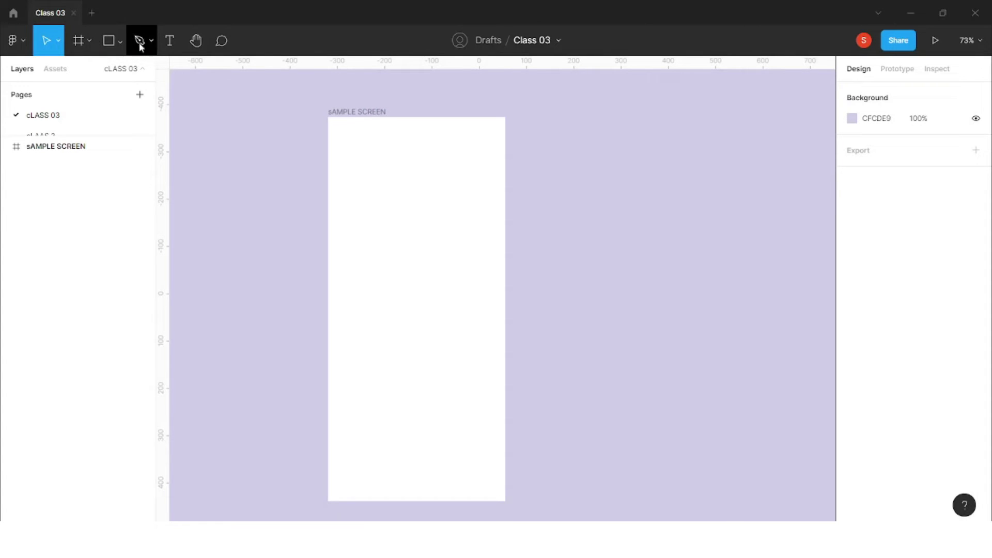
Add a two-line text in the frame's upper part with a full name on line one and "Devign Creators" on line two
{"action": "left_click", "coordinate": [168, 43]}
{"action": "left_click", "coordinate": [363, 187]}
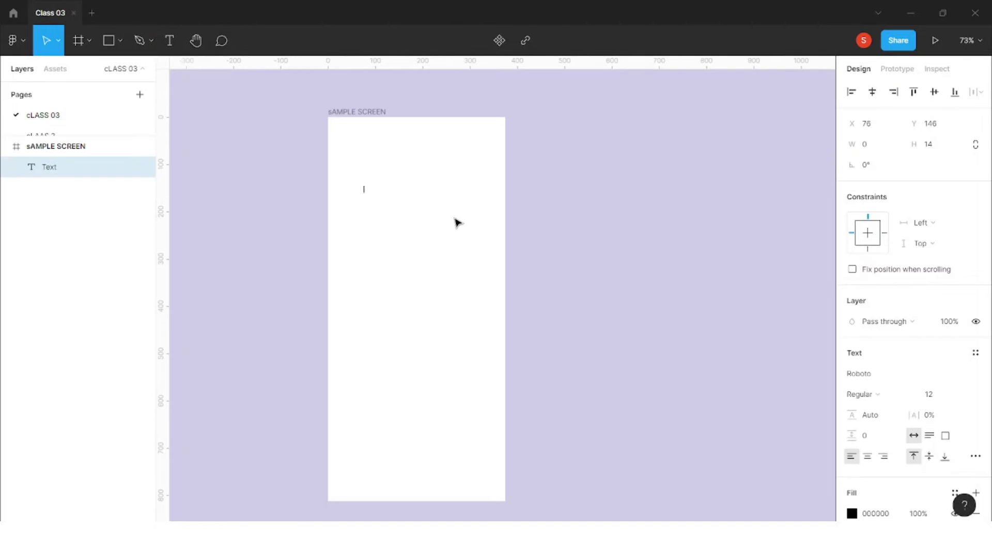
{"action": "type", "text": "5hah rukh khan"}
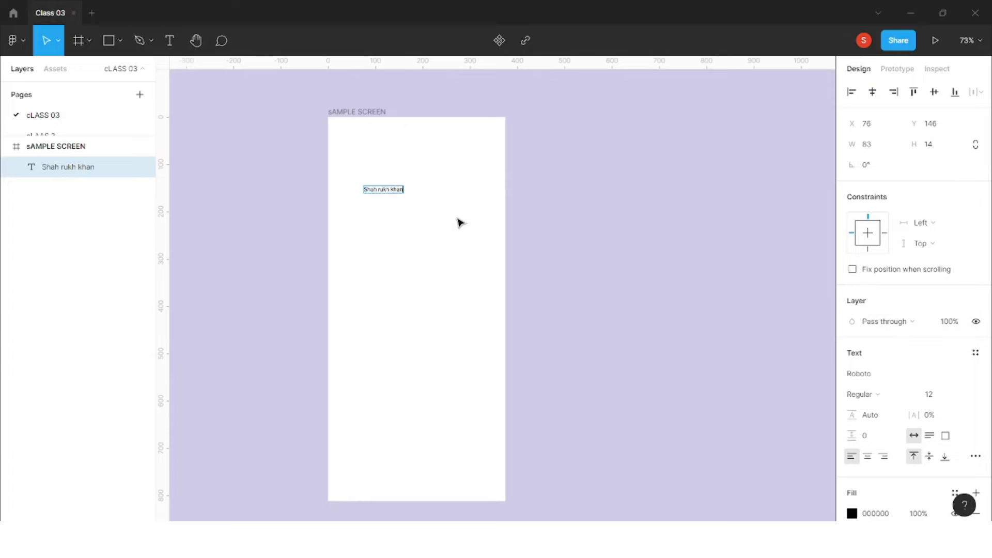
{"action": "key", "text": "Return"}
{"action": "type", "text": "Devign Creators"}
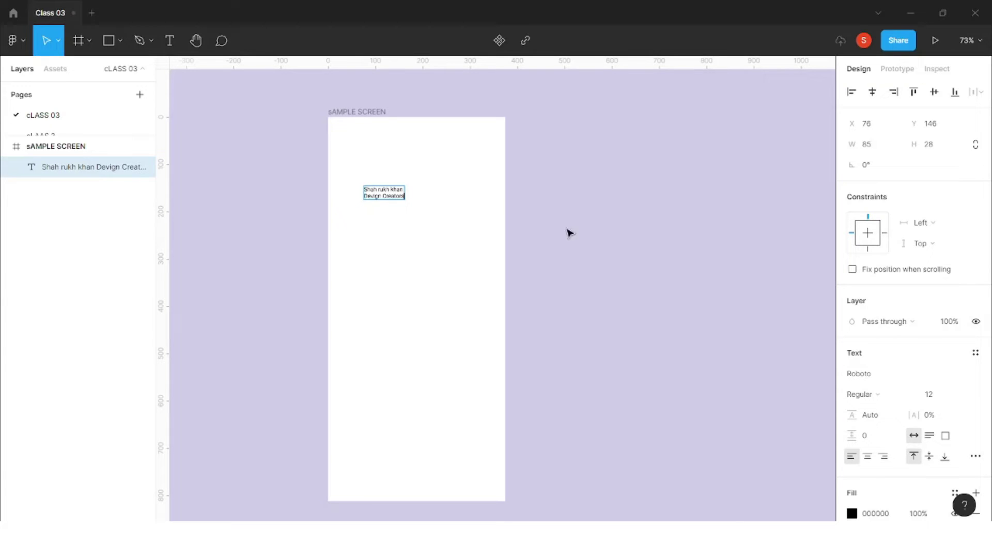
{"action": "key", "text": "Escape"}
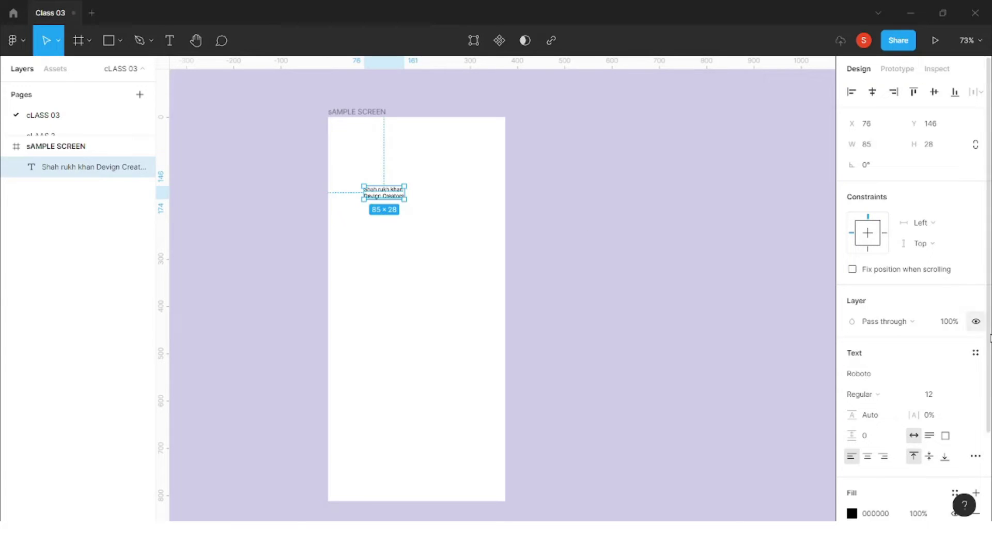
Enlarge the two-line text, trying a font size of 22 and settling on 32
{"action": "left_click", "coordinate": [933, 397]}
{"action": "type", "text": "52"}
{"action": "key", "text": "Return"}
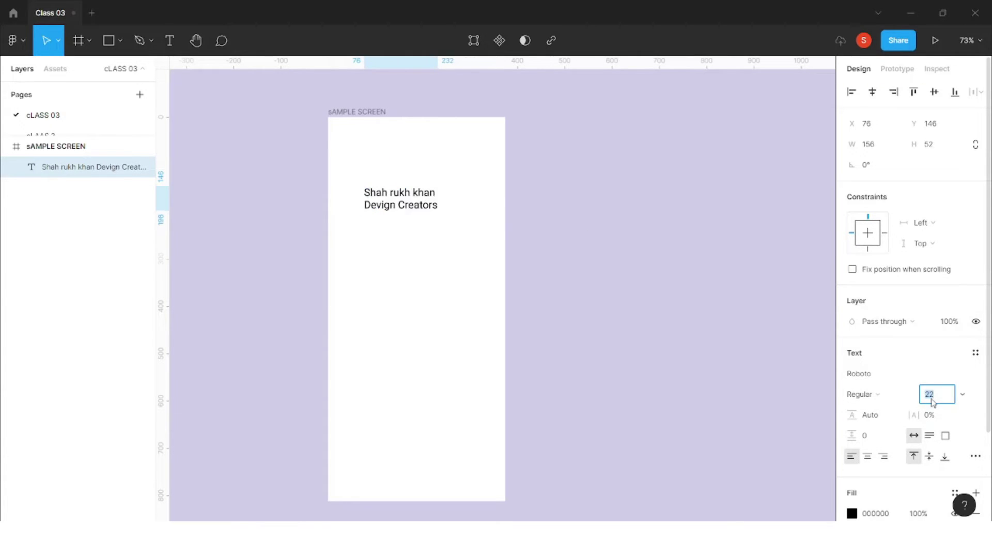
{"action": "type", "text": "22"}
{"action": "key", "text": "Return"}
{"action": "type", "text": "32"}
{"action": "key", "text": "Return"}
Move the two-line text to about X 82, Y 157 in the frame and deselect it
{"action": "scroll", "coordinate": [447, 213], "scroll_direction": "up", "scroll_amount": 3, "text": "ctrl"}
{"action": "left_click_drag", "start_coordinate": [448, 213], "coordinate": [450, 219]}
{"action": "scroll", "coordinate": [412, 217], "scroll_direction": "down", "scroll_amount": 1, "text": "ctrl"}
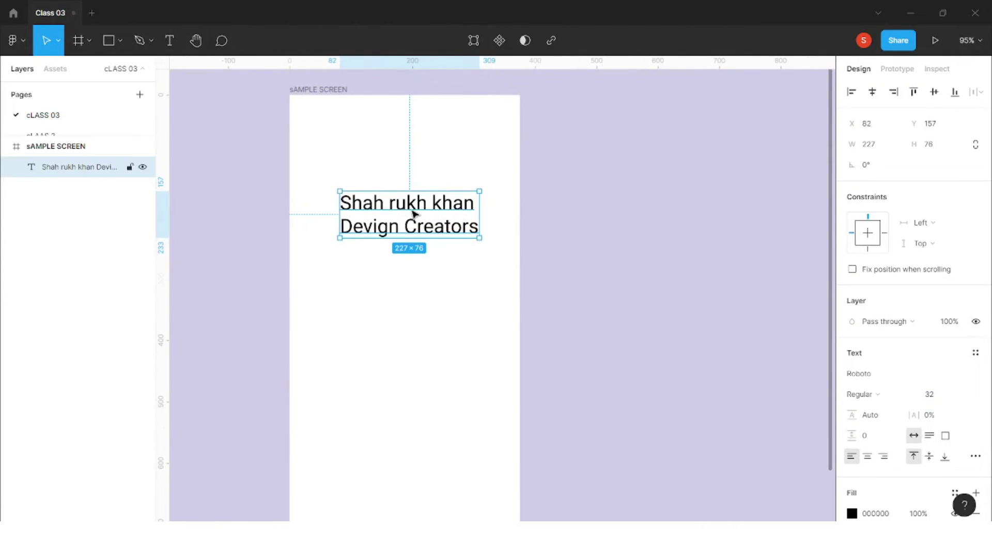
{"action": "left_click", "coordinate": [554, 214]}
{"action": "scroll", "coordinate": [465, 227], "scroll_direction": "down", "scroll_amount": 1, "text": "ctrl"}
{"action": "left_click", "coordinate": [394, 223]}
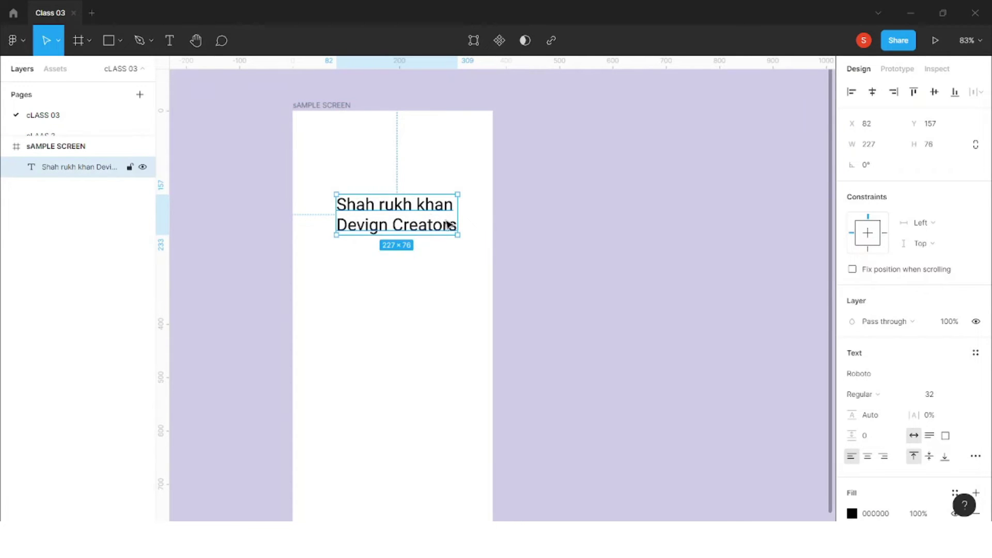
{"action": "left_click", "coordinate": [460, 140]}
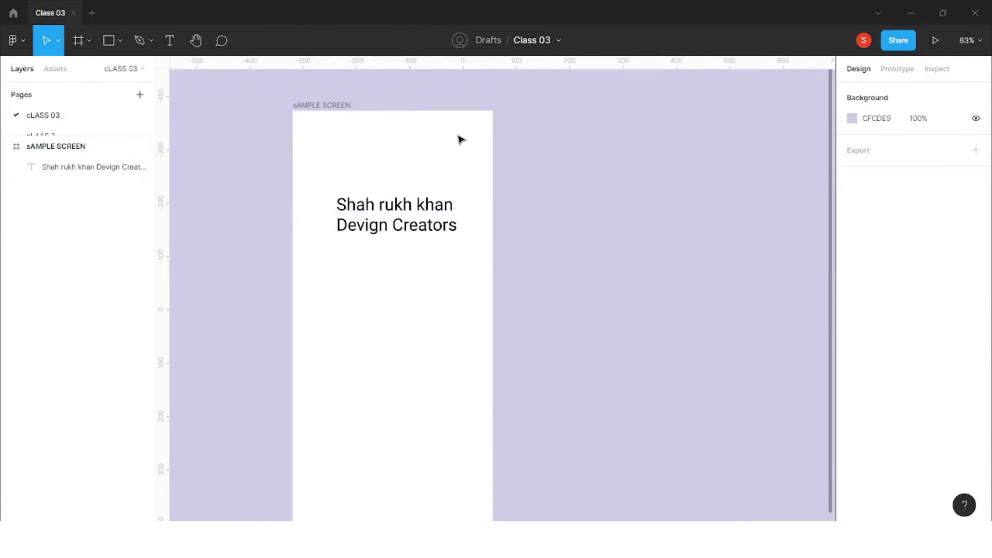
Try resizing the sAMPLE SCREEN frame to about 221 × 391 with the Move tool and inspect its effect on the text
{"action": "scroll", "coordinate": [346, 133], "scroll_direction": "down", "scroll_amount": 1, "text": "ctrl"}
{"action": "left_click", "coordinate": [350, 109]}
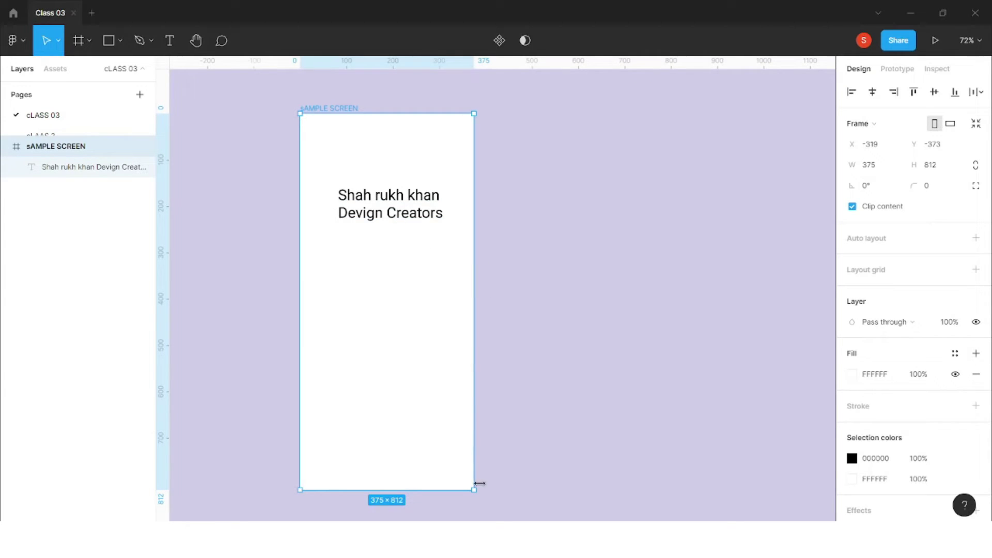
{"action": "left_click_drag", "start_coordinate": [472, 491], "coordinate": [402, 295]}
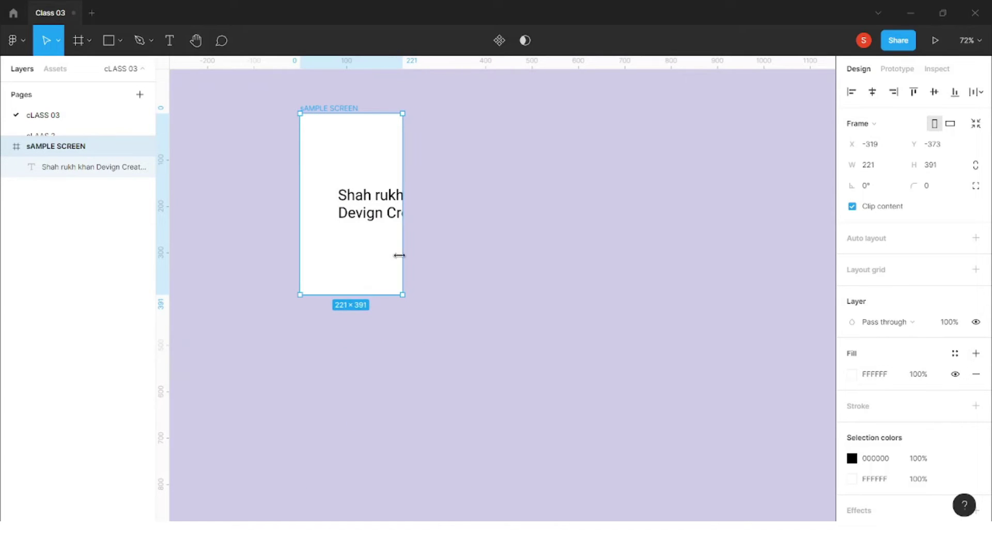
{"action": "left_click", "coordinate": [392, 203]}
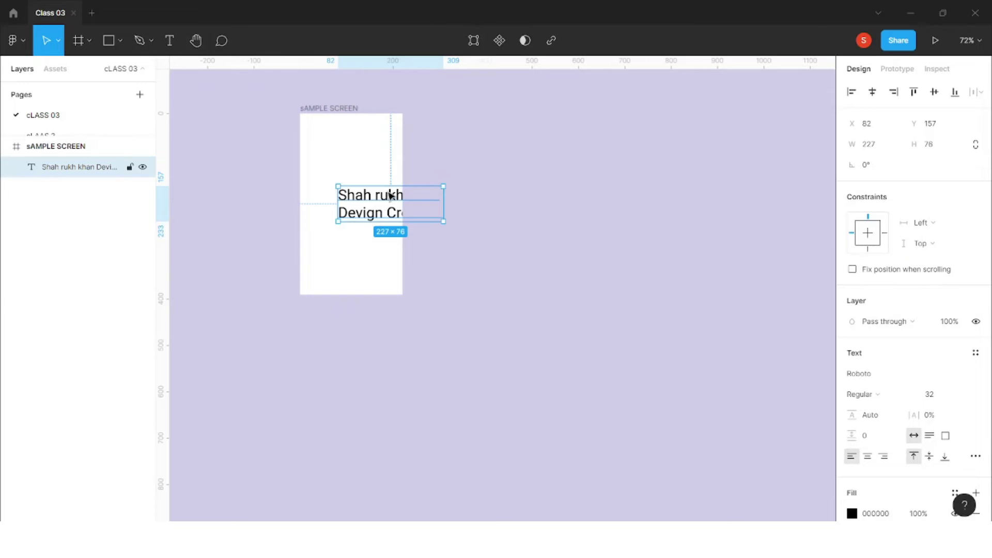
{"action": "left_click", "coordinate": [388, 291]}
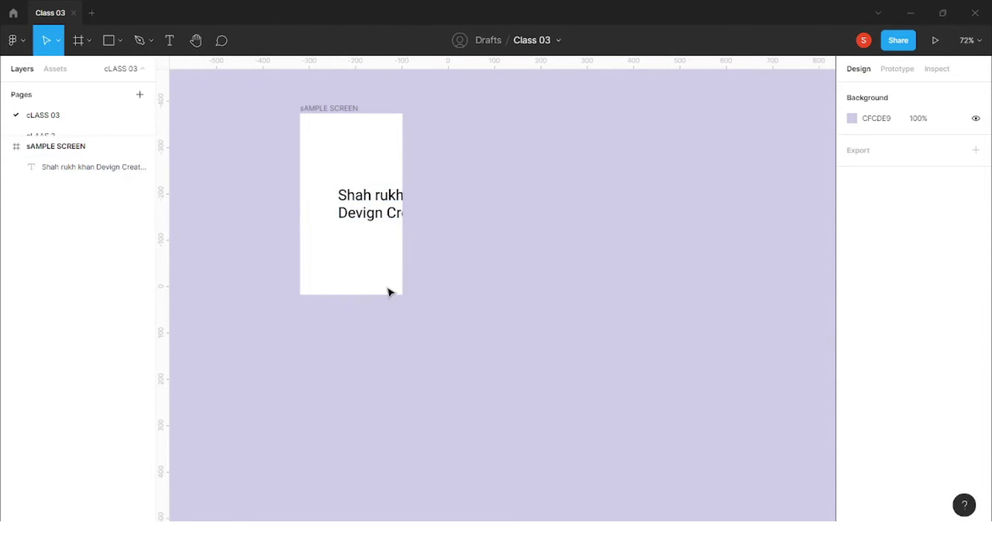
{"action": "left_click", "coordinate": [347, 109]}
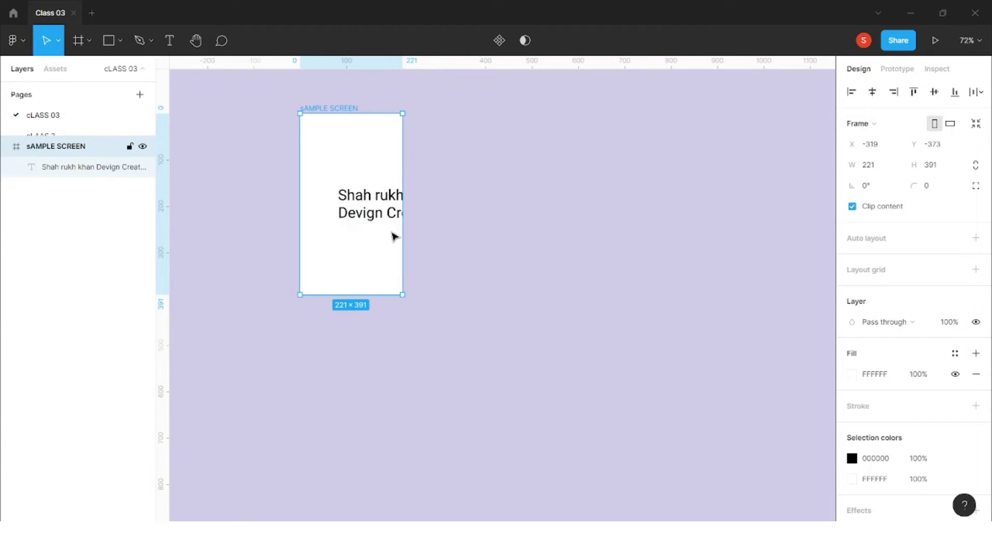
Undo the sAMPLE SCREEN frame's resize and deselect the frame
{"action": "key", "text": "ctrl+z"}
{"action": "key", "text": "ctrl+z"}
{"action": "key", "text": "ctrl+z"}
{"action": "key", "text": "ctrl+z"}
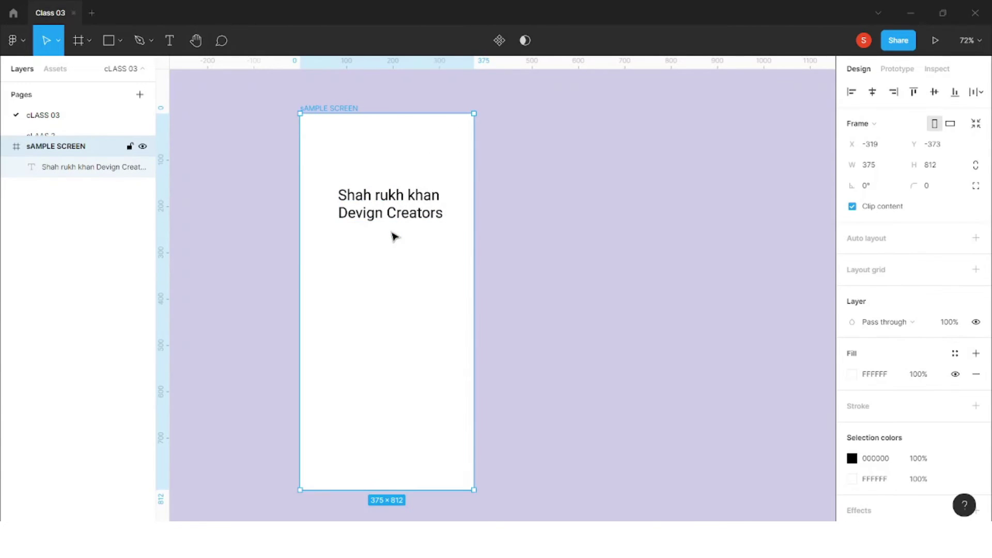
{"action": "left_click", "coordinate": [519, 195]}
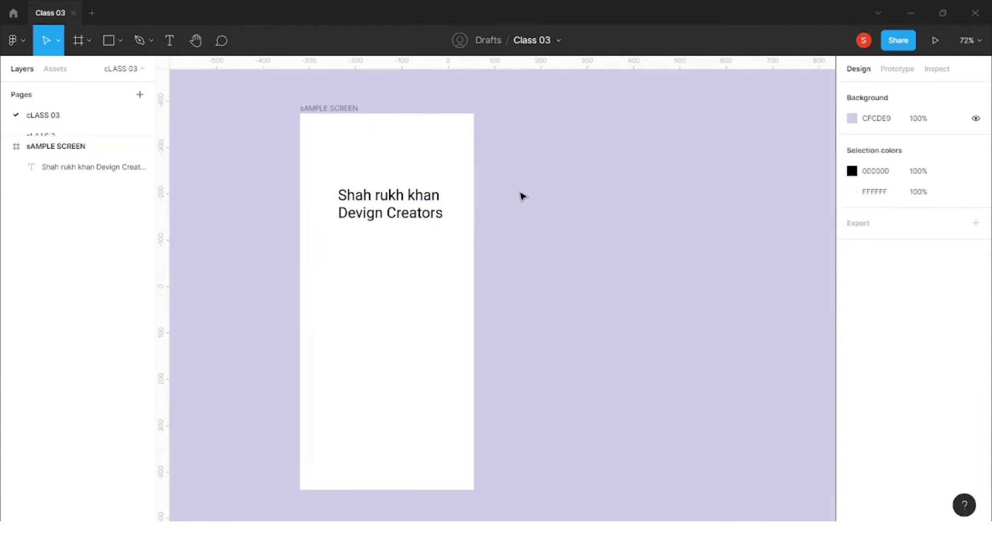
Scale the sAMPLE SCREEN frame and its text down to about 150 × 324.8 with the Scale tool
{"action": "left_click", "coordinate": [345, 109]}
{"action": "left_click", "coordinate": [58, 40]}
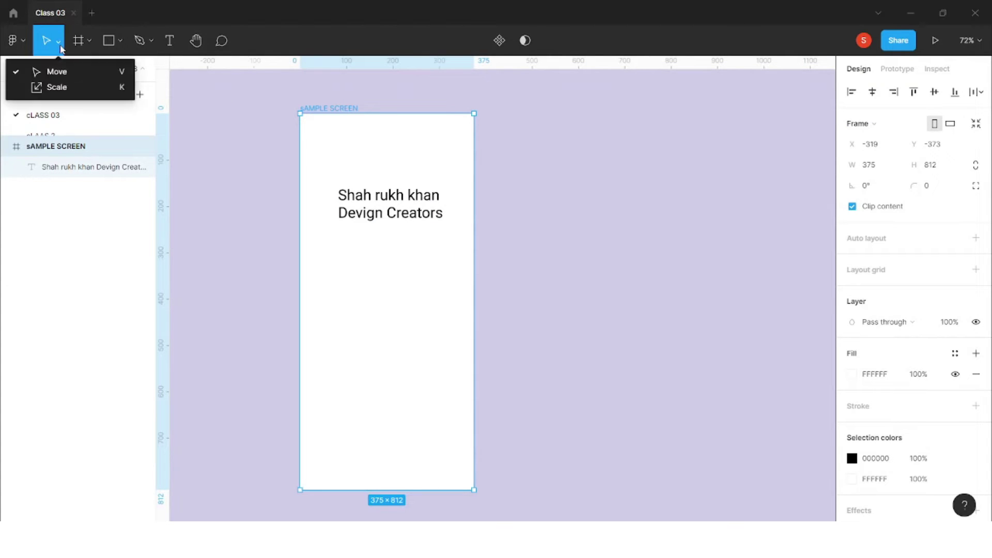
{"action": "left_click", "coordinate": [58, 88]}
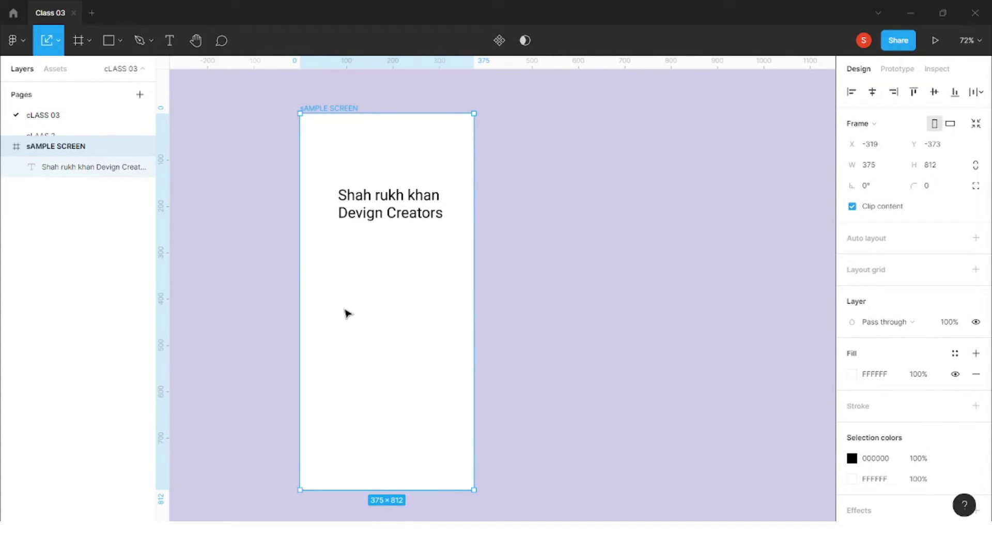
{"action": "left_click_drag", "start_coordinate": [474, 490], "coordinate": [421, 375]}
{"action": "left_click_drag", "start_coordinate": [457, 416], "coordinate": [370, 263]}
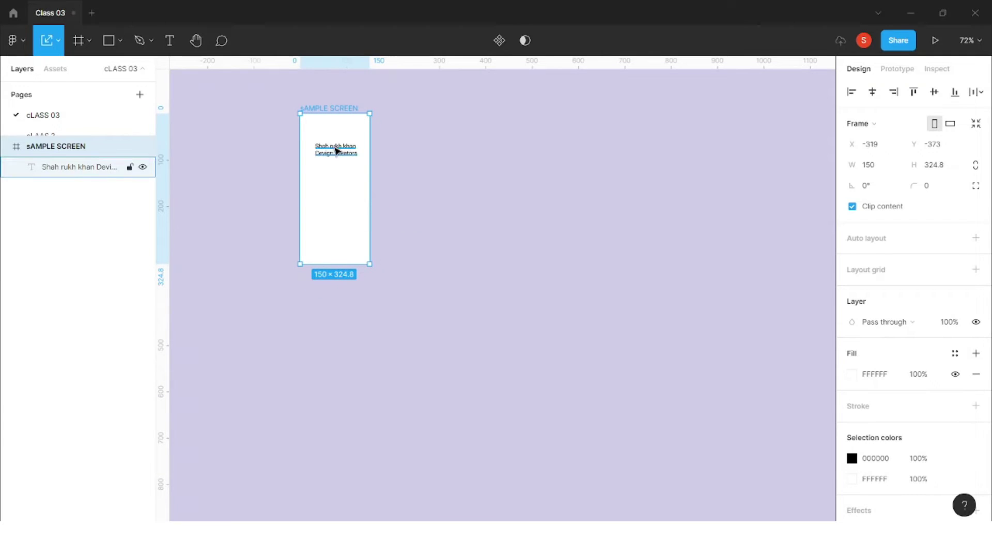
Inspect the scaled-down text inside the sAMPLE SCREEN frame and undo the frame's scaling
{"action": "scroll", "coordinate": [334, 148], "scroll_direction": "up", "scroll_amount": 10}
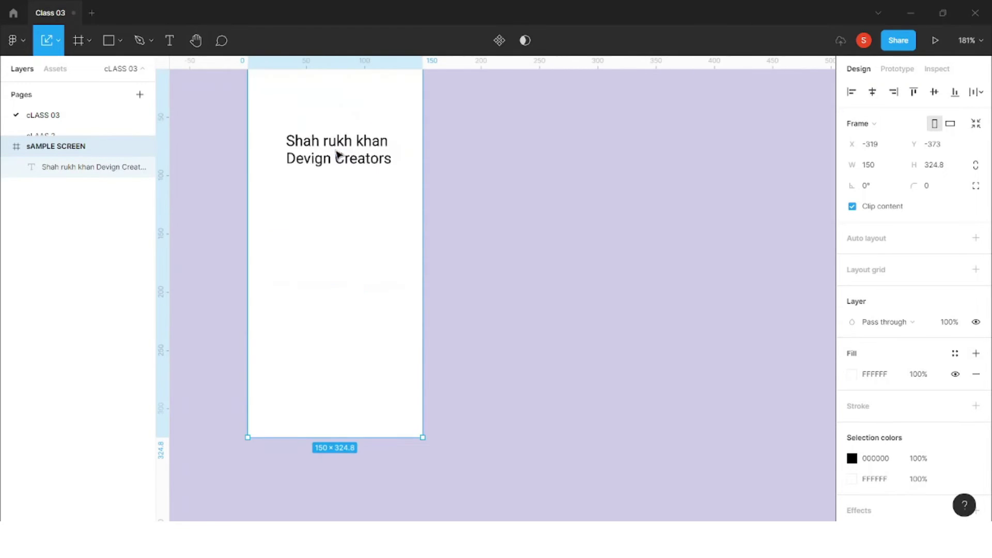
{"action": "scroll", "coordinate": [356, 186], "scroll_direction": "down", "scroll_amount": 3}
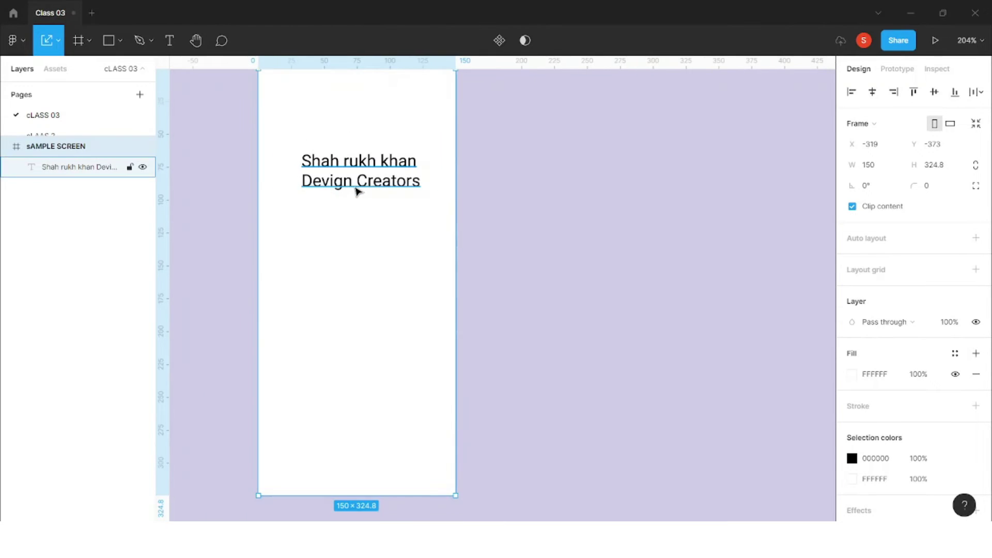
{"action": "scroll", "coordinate": [356, 191], "scroll_direction": "down", "scroll_amount": 8}
{"action": "key", "text": "ctrl+z"}
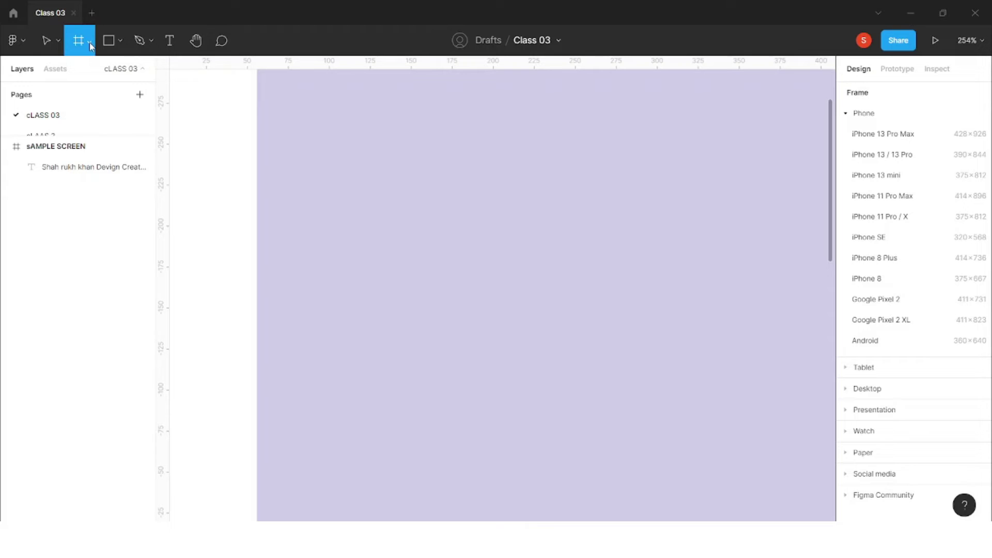
{"action": "left_click", "coordinate": [90, 46]}
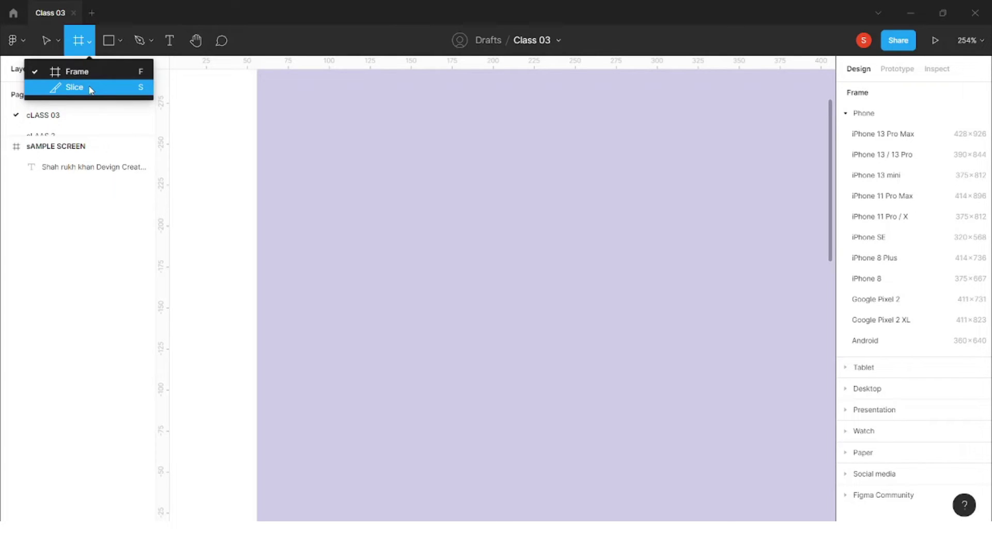
{"action": "left_click", "coordinate": [120, 44]}
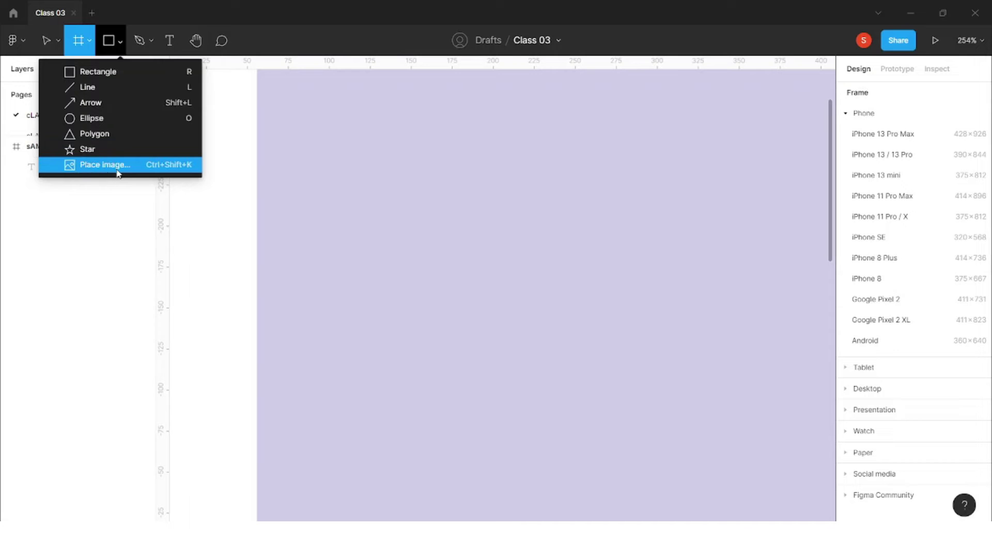
Move the two-line text up in the sAMPLE SCREEN frame to about X 74, Y 91 with the Move tool
{"action": "scroll", "coordinate": [423, 213], "scroll_direction": "down", "scroll_amount": 8}
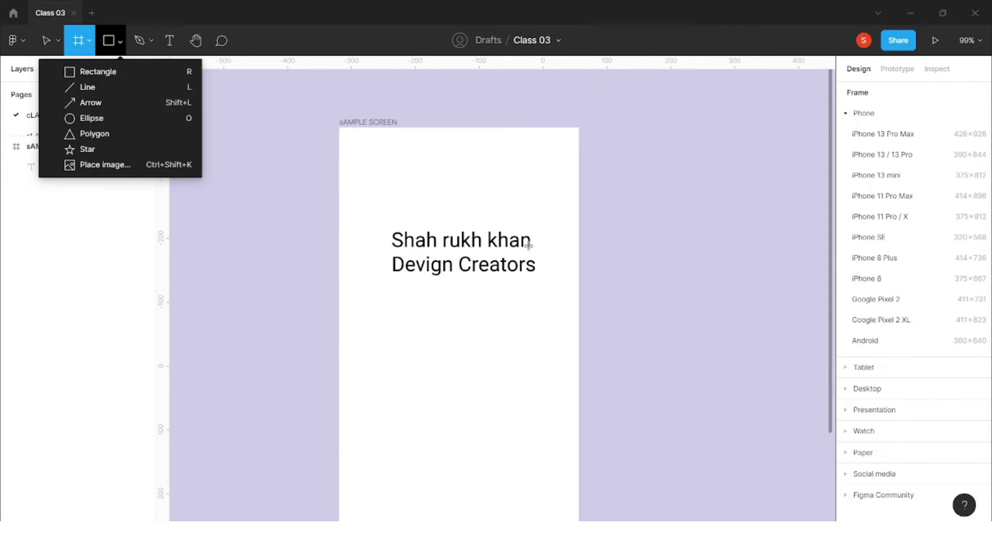
{"action": "left_click", "coordinate": [46, 40]}
{"action": "left_click", "coordinate": [451, 241]}
{"action": "left_click_drag", "start_coordinate": [456, 252], "coordinate": [451, 212]}
{"action": "scroll", "coordinate": [384, 201], "scroll_direction": "down", "scroll_amount": 1}
{"action": "scroll", "coordinate": [384, 202], "scroll_direction": "right", "scroll_amount": 1}
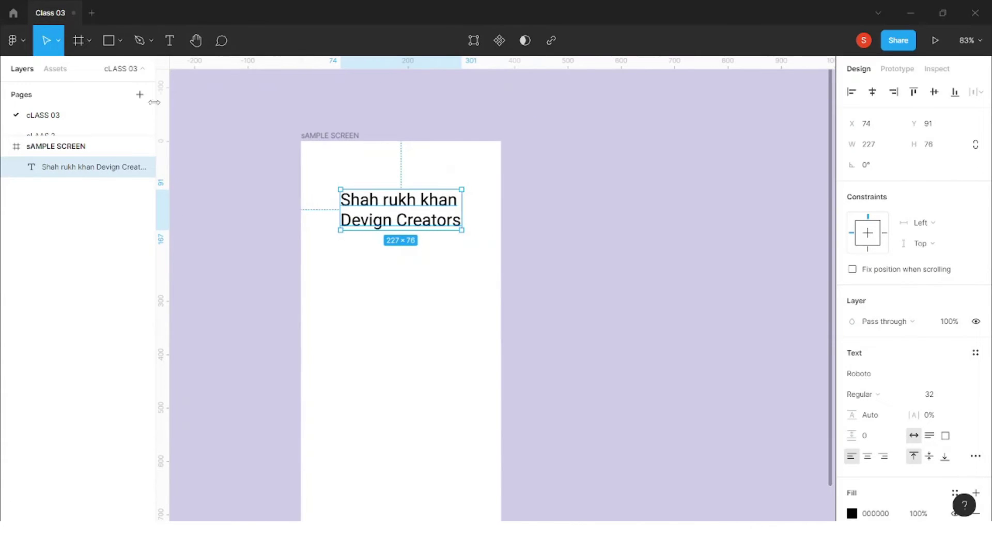
Draw a rectangle of about 184 × 190 below the two-line text and delete it
{"action": "left_click", "coordinate": [116, 43]}
{"action": "left_click", "coordinate": [121, 44]}
{"action": "left_click", "coordinate": [99, 72]}
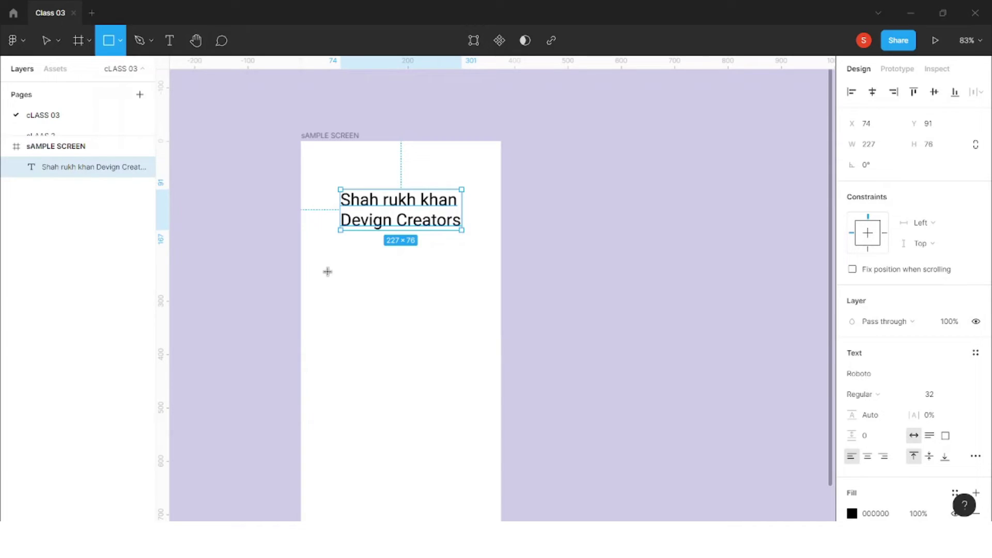
{"action": "mouse_move", "coordinate": [324, 256]}
{"action": "left_mouse_down"}
{"action": "mouse_move", "coordinate": [368, 288]}
{"action": "mouse_move", "coordinate": [426, 304]}
{"action": "mouse_move", "coordinate": [441, 410]}
{"action": "mouse_move", "coordinate": [443, 386]}
{"action": "mouse_move", "coordinate": [473, 402]}
{"action": "mouse_move", "coordinate": [465, 410]}
{"action": "mouse_move", "coordinate": [430, 381]}
{"action": "mouse_move", "coordinate": [418, 350]}
{"action": "mouse_move", "coordinate": [464, 378]}
{"action": "mouse_move", "coordinate": [476, 401]}
{"action": "mouse_move", "coordinate": [423, 356]}
{"action": "left_mouse_up"}
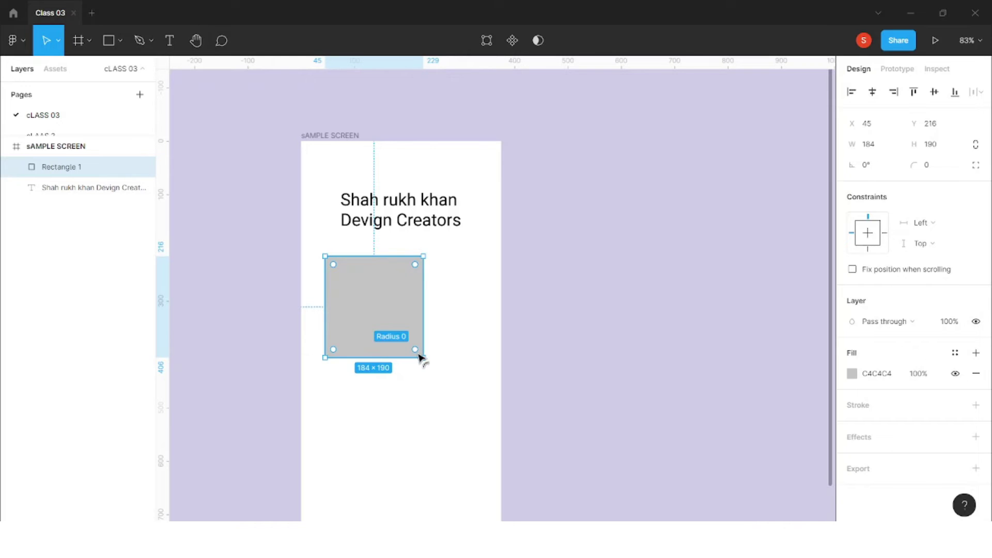
{"action": "key", "text": "Delete"}
Draw a square of about 269 × 269 below the two-line text and check its width and height values
{"action": "left_click", "coordinate": [109, 41]}
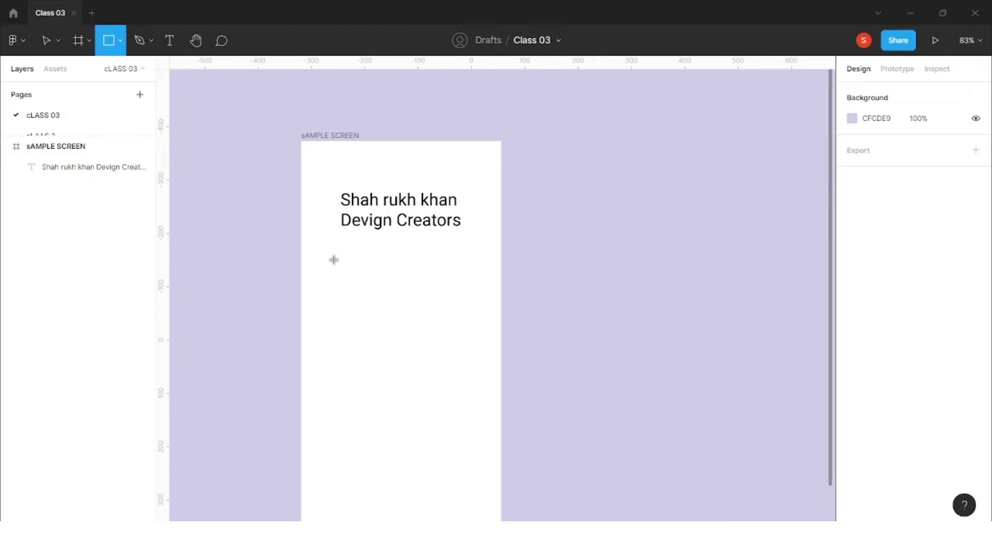
{"action": "left_click_drag", "start_coordinate": [332, 259], "coordinate": [477, 402]}
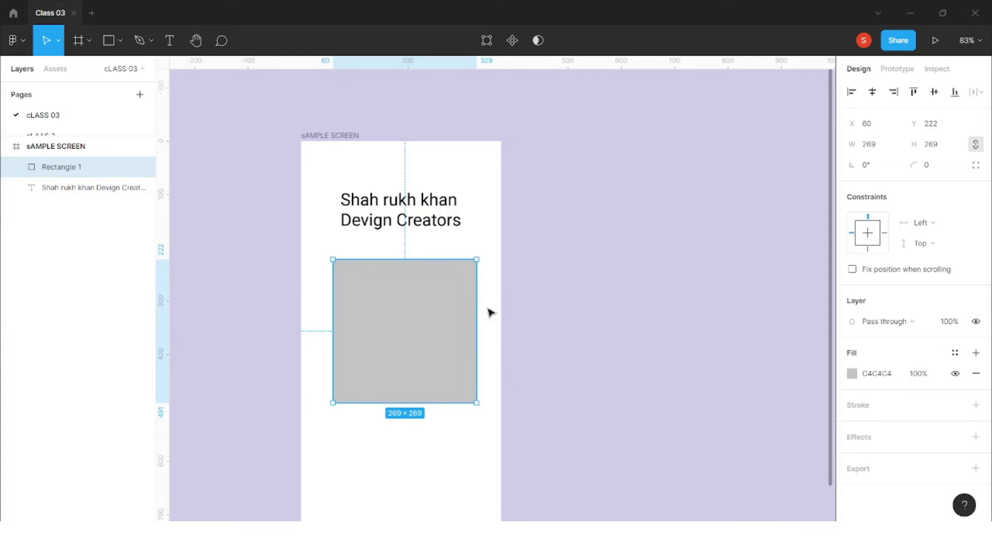
{"action": "left_click", "coordinate": [885, 148]}
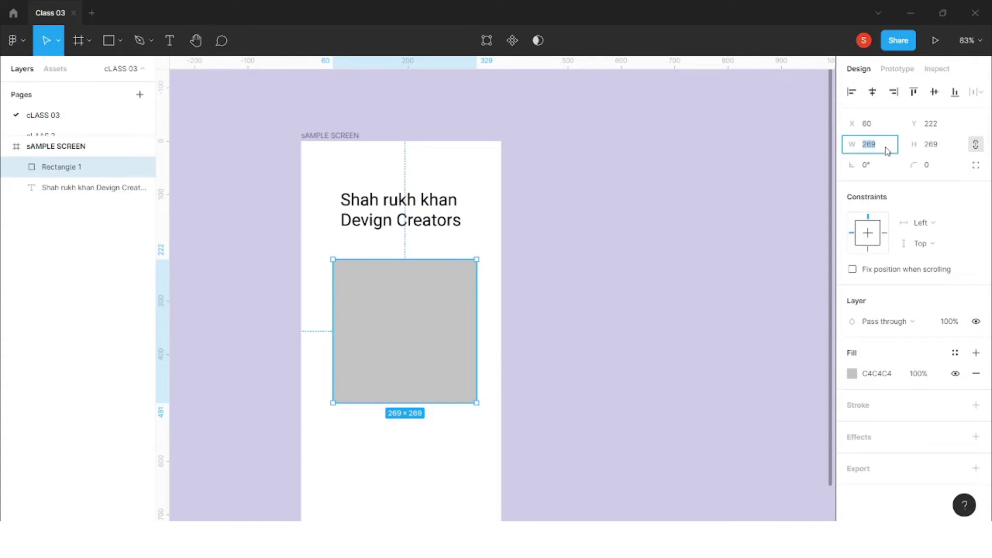
{"action": "left_click", "coordinate": [930, 148]}
{"action": "left_click", "coordinate": [882, 151]}
{"action": "left_click", "coordinate": [936, 149]}
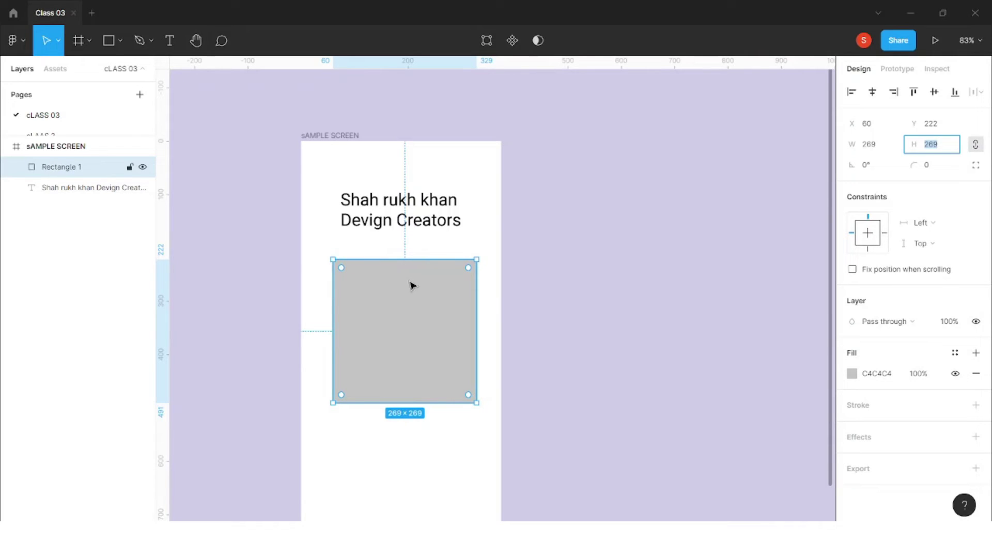
Increase the square's size to 271 × 271 by raising its width with the proportions constrained
{"action": "left_click", "coordinate": [890, 150]}
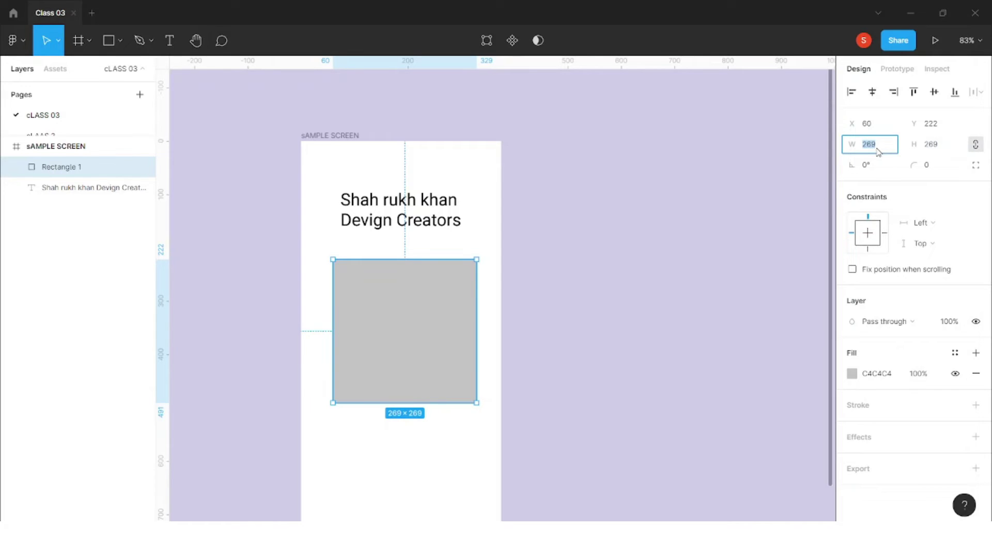
{"action": "key", "text": "Up"}
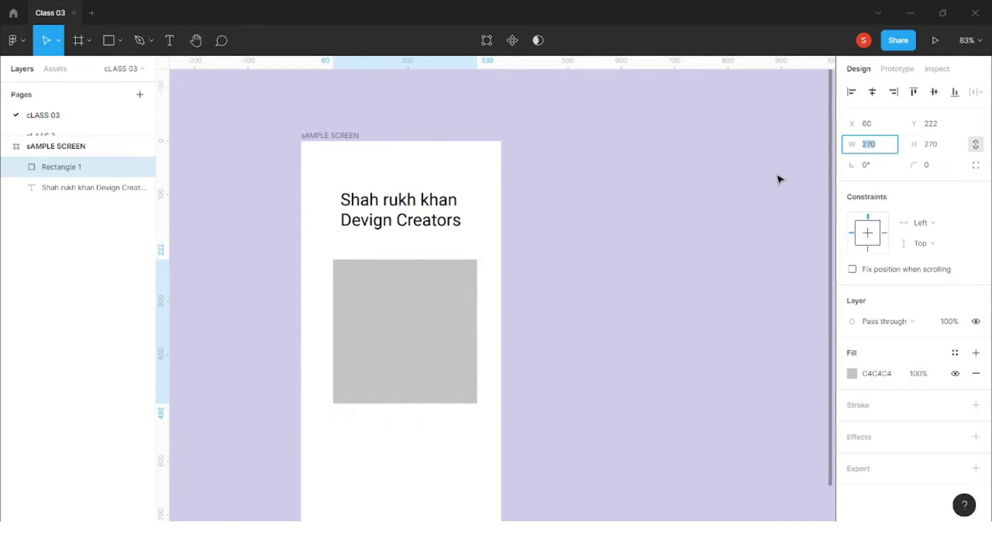
{"action": "key", "text": "Up"}
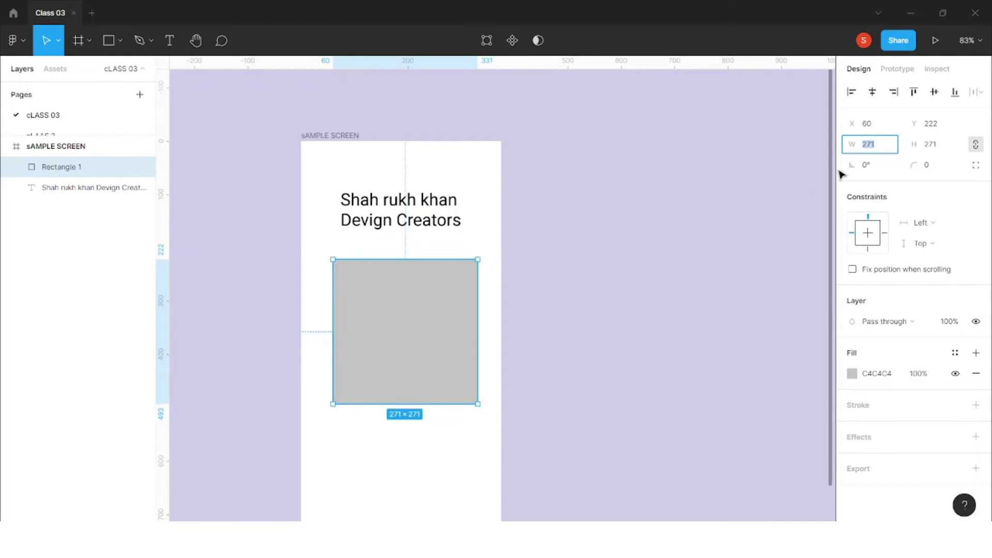
Unlink the square's proportions, try raising only its width to 273, and bring the width back to 271
{"action": "left_click", "coordinate": [976, 149]}
{"action": "left_click", "coordinate": [871, 147]}
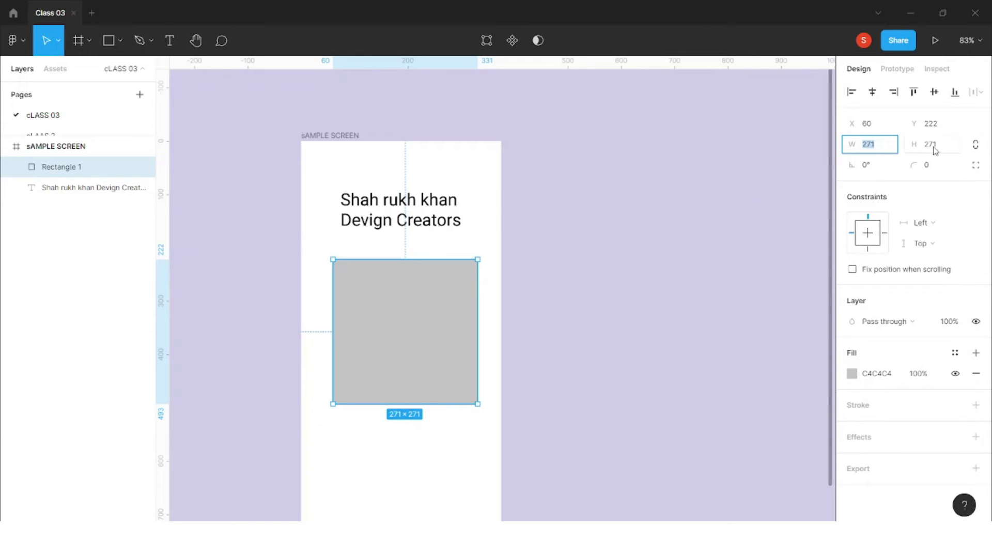
{"action": "key", "text": "Up"}
{"action": "key", "text": "Up"}
{"action": "key", "text": "Up"}
{"action": "key", "text": "Up"}
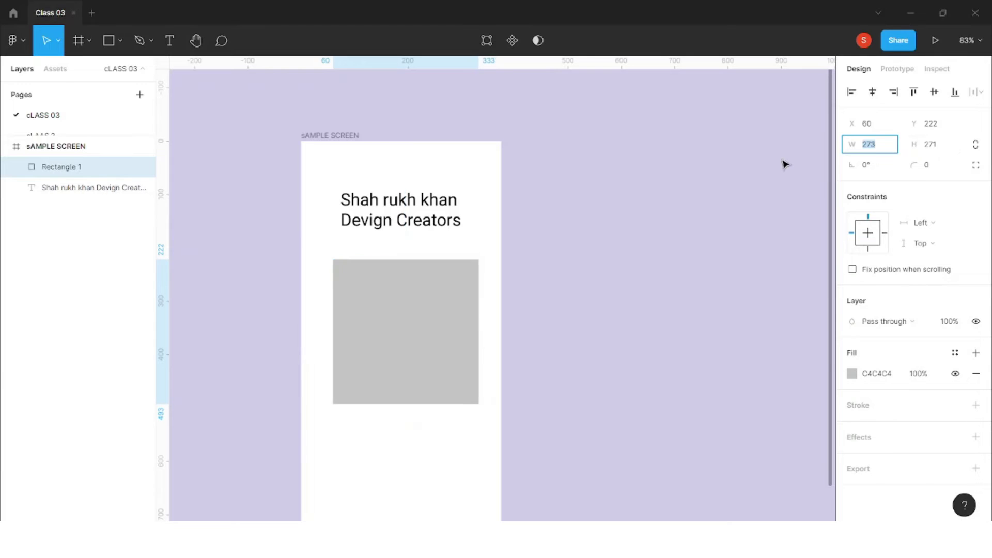
{"action": "key", "text": "Up"}
{"action": "key", "text": "Up"}
{"action": "type", "text": "272"}
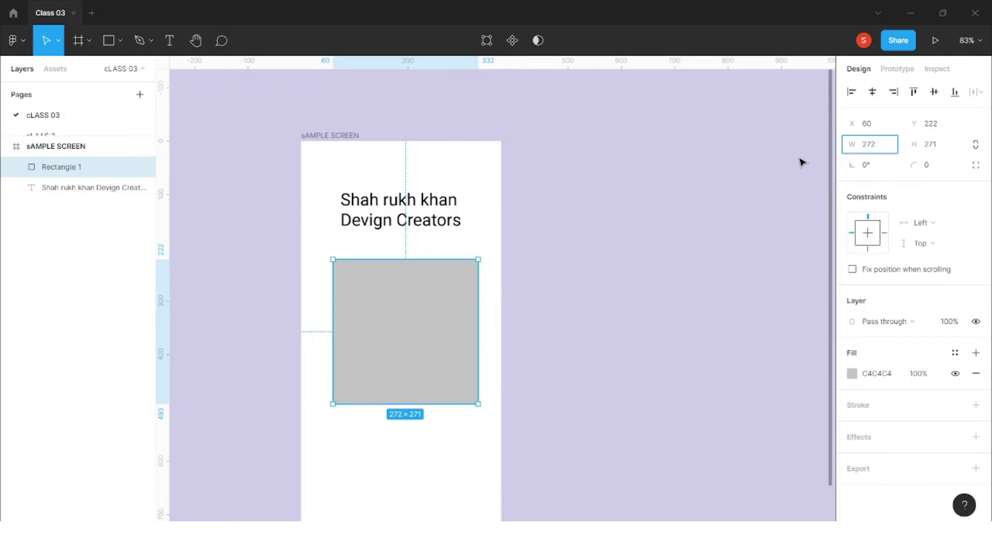
{"action": "key", "text": "Escape"}
Center the square horizontally in the sAMPLE SCREEN frame at X 52, Y 222
{"action": "left_click", "coordinate": [527, 257]}
{"action": "left_click_drag", "start_coordinate": [428, 283], "coordinate": [423, 283]}
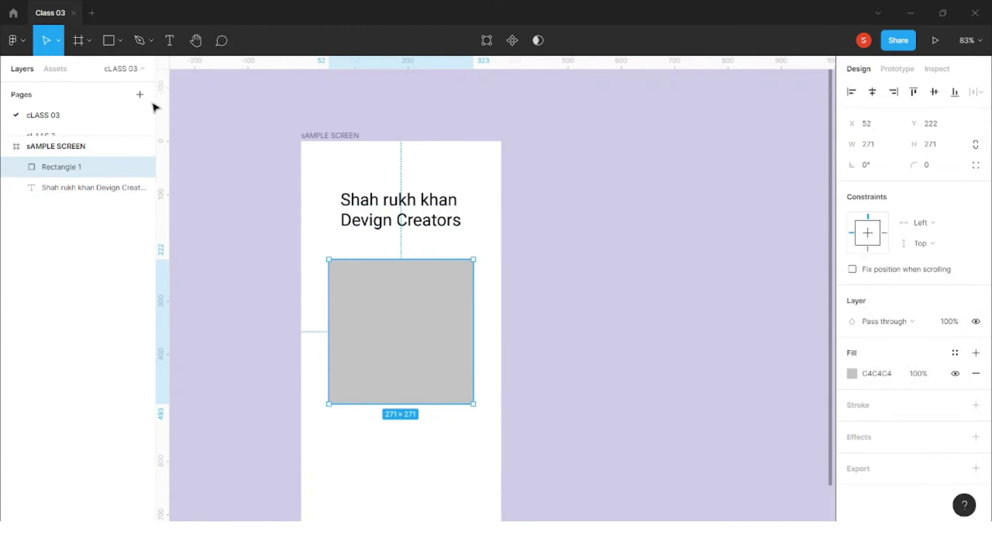
Try drawing a horizontal line just below the square with the Line tool, and undo it
{"action": "left_click", "coordinate": [120, 41]}
{"action": "left_click", "coordinate": [93, 91]}
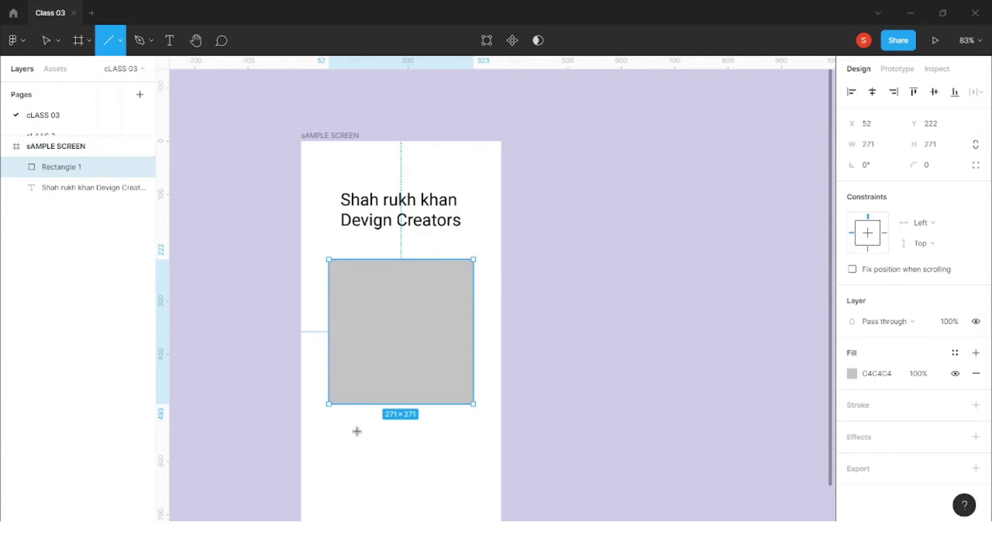
{"action": "mouse_move", "coordinate": [325, 440]}
{"action": "left_mouse_down"}
{"action": "mouse_move", "coordinate": [443, 401]}
{"action": "mouse_move", "coordinate": [494, 445]}
{"action": "mouse_move", "coordinate": [410, 511]}
{"action": "mouse_move", "coordinate": [458, 440]}
{"action": "left_mouse_up"}
{"action": "key", "text": "ctrl+z"}
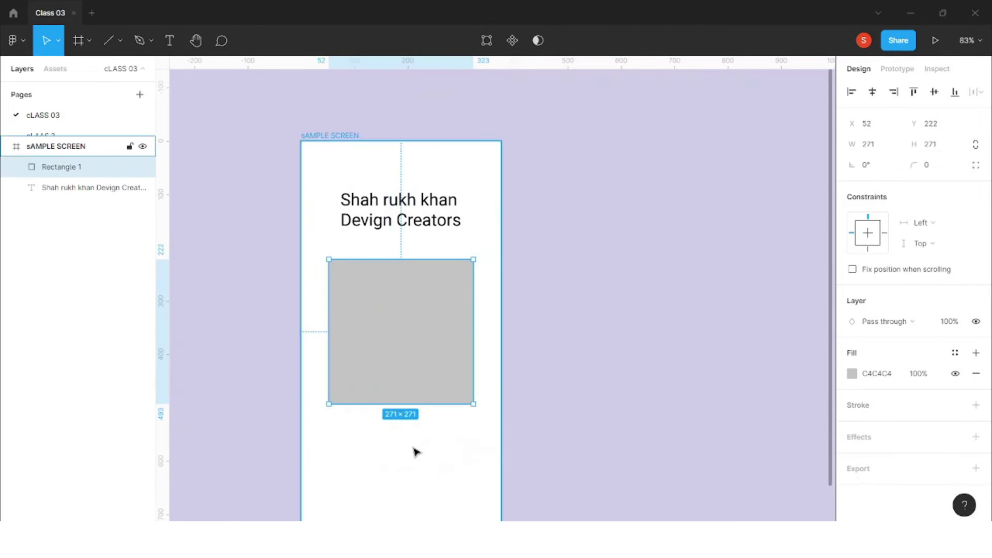
Draw a straight horizontal line about 245 long, centered below the square at X 65, Y 542
{"action": "left_click", "coordinate": [107, 40]}
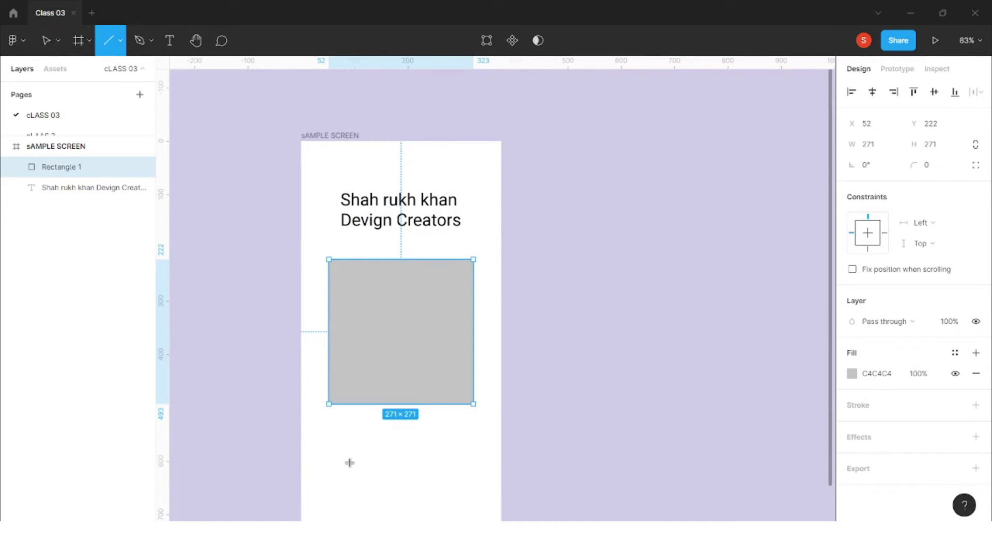
{"action": "mouse_move", "coordinate": [332, 455]}
{"action": "left_mouse_down"}
{"action": "mouse_move", "coordinate": [465, 458]}
{"action": "mouse_move", "coordinate": [444, 456]}
{"action": "left_mouse_up"}
{"action": "mouse_move", "coordinate": [446, 418]}
{"action": "left_mouse_down"}
{"action": "mouse_move", "coordinate": [420, 370]}
{"action": "mouse_move", "coordinate": [427, 357]}
{"action": "mouse_move", "coordinate": [339, 304]}
{"action": "mouse_move", "coordinate": [538, 462]}
{"action": "mouse_move", "coordinate": [327, 458]}
{"action": "mouse_move", "coordinate": [266, 378]}
{"action": "mouse_move", "coordinate": [237, 452]}
{"action": "mouse_move", "coordinate": [200, 453]}
{"action": "mouse_move", "coordinate": [288, 519]}
{"action": "mouse_move", "coordinate": [330, 519]}
{"action": "mouse_move", "coordinate": [394, 396]}
{"action": "mouse_move", "coordinate": [484, 344]}
{"action": "mouse_move", "coordinate": [498, 281]}
{"action": "mouse_move", "coordinate": [491, 264]}
{"action": "mouse_move", "coordinate": [449, 274]}
{"action": "mouse_move", "coordinate": [450, 266]}
{"action": "left_mouse_up"}
{"action": "scroll", "coordinate": [453, 279], "scroll_direction": "up", "scroll_amount": 2}
{"action": "scroll", "coordinate": [450, 266], "scroll_direction": "up", "scroll_amount": 2}
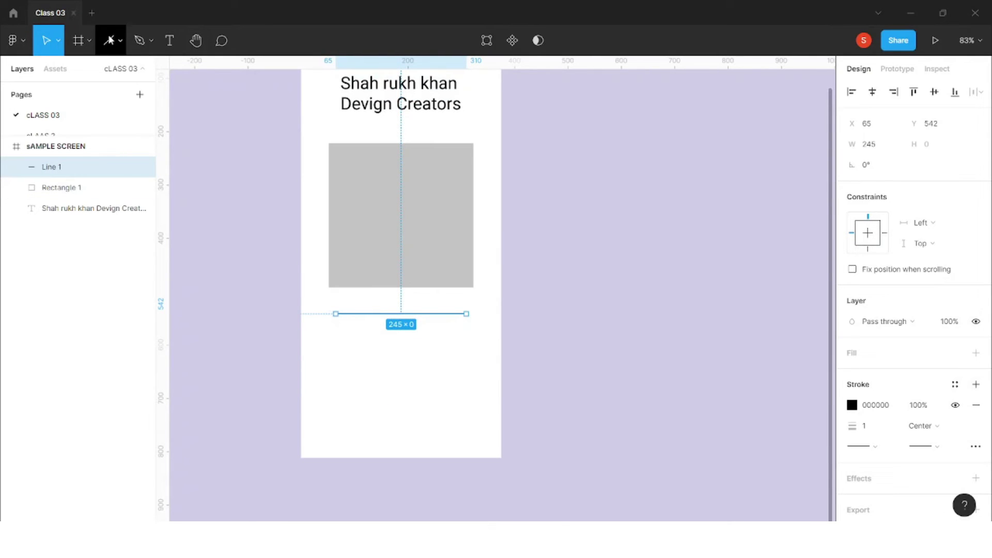
Draw a left-pointing arrow about 26 long above the two-line text, place it at X 52, Y 54, and deselect it
{"action": "left_click", "coordinate": [124, 40]}
{"action": "left_click", "coordinate": [117, 99]}
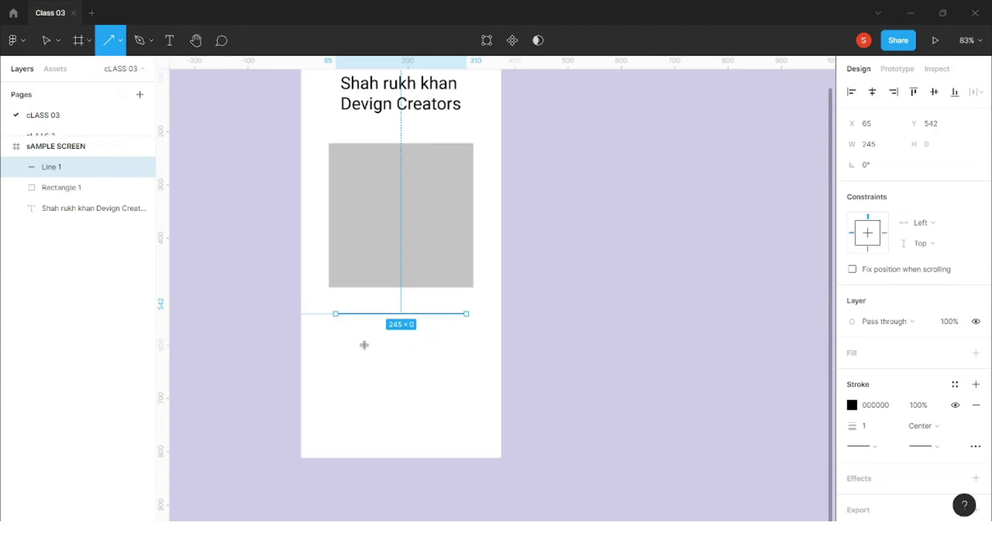
{"action": "scroll", "coordinate": [381, 351], "scroll_direction": "up", "scroll_amount": 1}
{"action": "scroll", "coordinate": [381, 351], "scroll_direction": "up", "scroll_amount": 3}
{"action": "scroll", "coordinate": [320, 202], "scroll_direction": "up", "scroll_amount": 5}
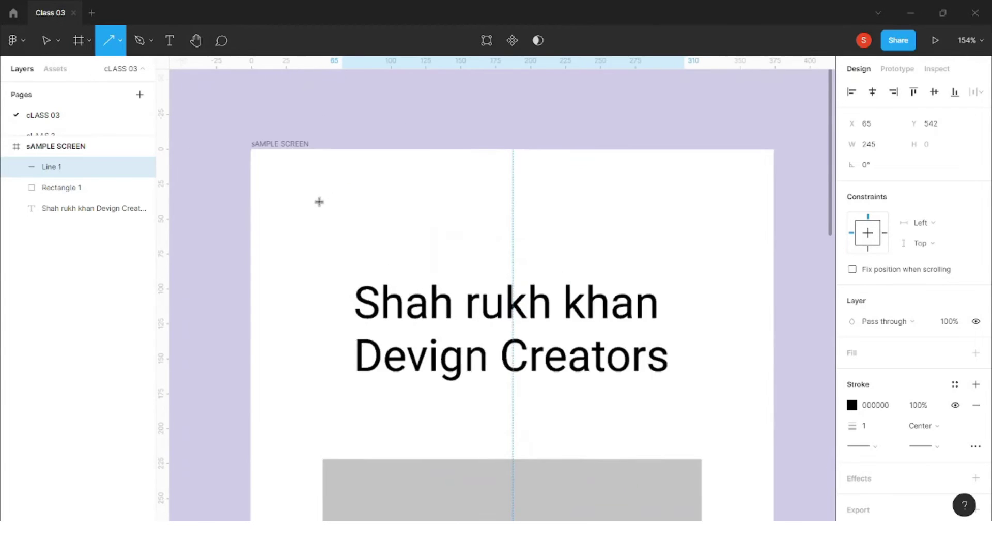
{"action": "mouse_move", "coordinate": [338, 223]}
{"action": "left_mouse_down"}
{"action": "mouse_move", "coordinate": [304, 223]}
{"action": "mouse_move", "coordinate": [311, 231]}
{"action": "left_mouse_up"}
{"action": "left_click", "coordinate": [346, 253]}
{"action": "left_click", "coordinate": [325, 226]}
{"action": "left_click_drag", "start_coordinate": [318, 240], "coordinate": [316, 229]}
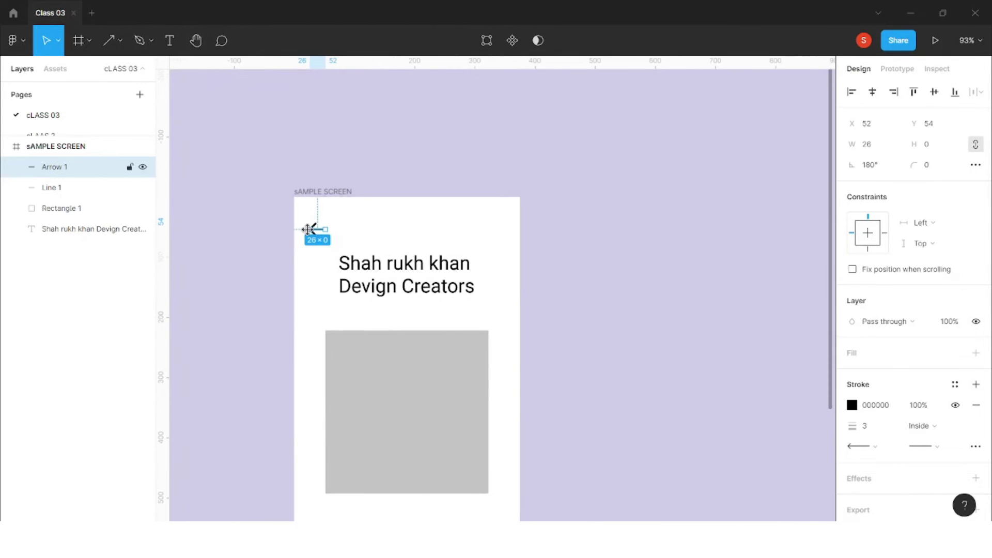
{"action": "left_click", "coordinate": [261, 244]}
Draw a circle of about 179 × 179 over the square and move it outside the frame to about X 161, Y -99
{"action": "scroll", "coordinate": [320, 261], "scroll_direction": "down", "scroll_amount": 3}
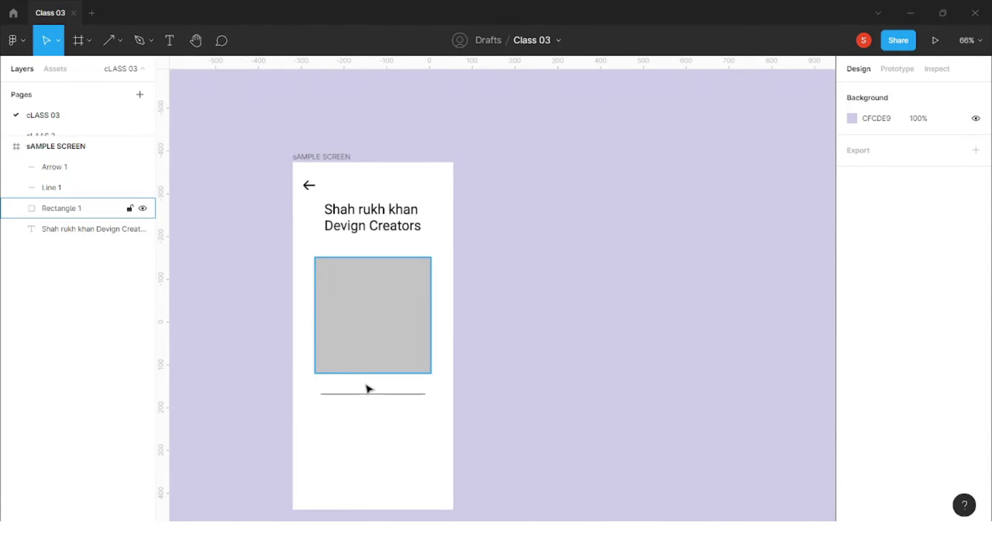
{"action": "scroll", "coordinate": [367, 387], "scroll_direction": "down", "scroll_amount": 2}
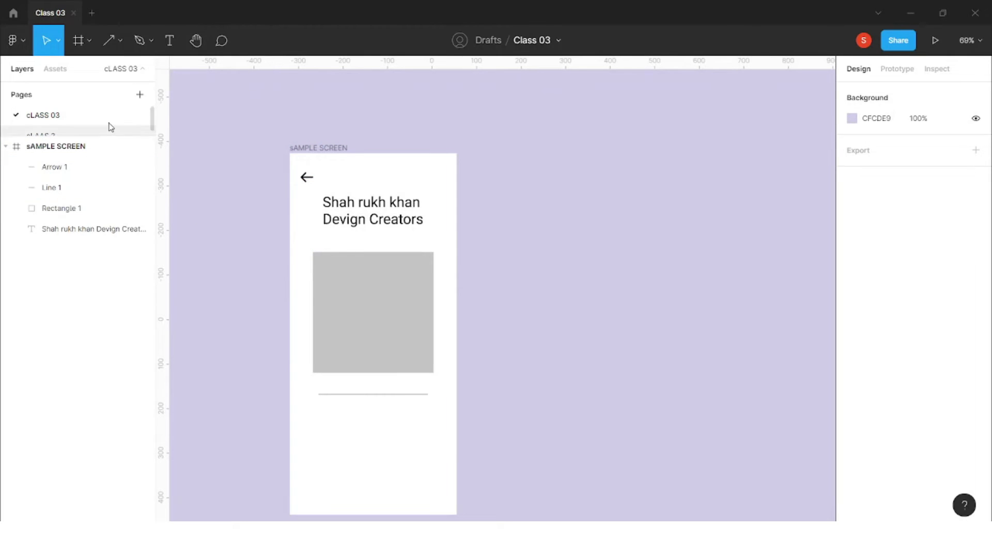
{"action": "left_click", "coordinate": [119, 41]}
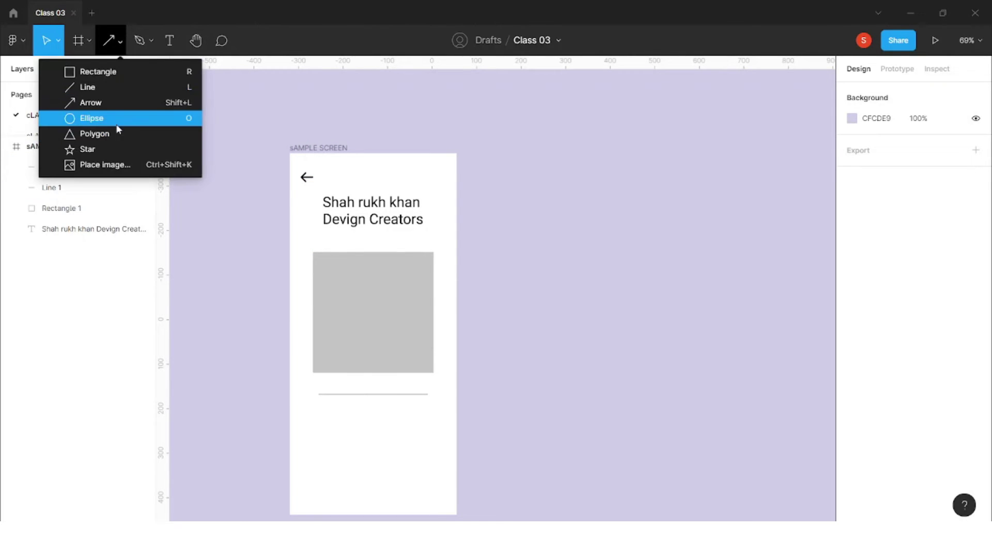
{"action": "left_click", "coordinate": [117, 124]}
{"action": "left_click_drag", "start_coordinate": [344, 275], "coordinate": [423, 355]}
{"action": "left_click_drag", "start_coordinate": [390, 312], "coordinate": [384, 313]}
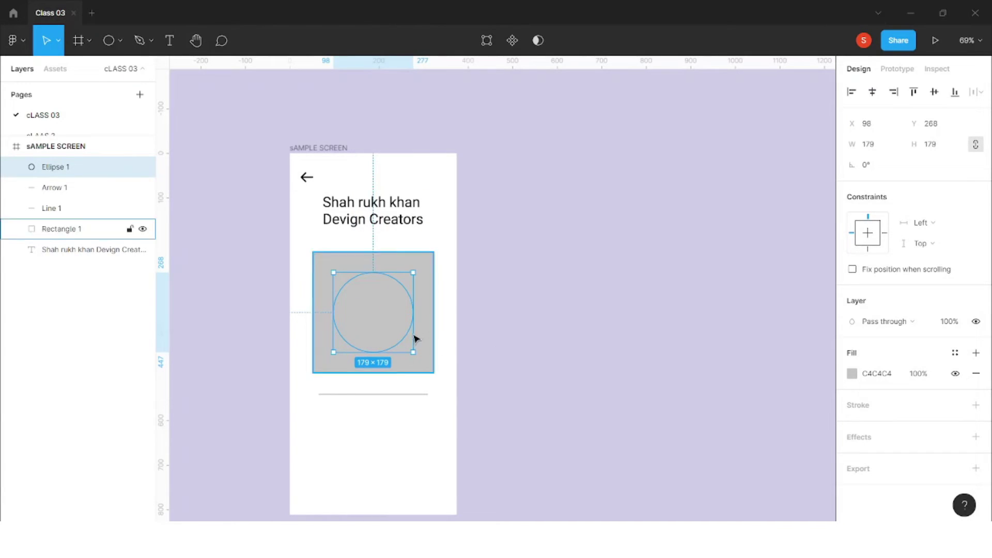
{"action": "left_click_drag", "start_coordinate": [359, 347], "coordinate": [540, 324]}
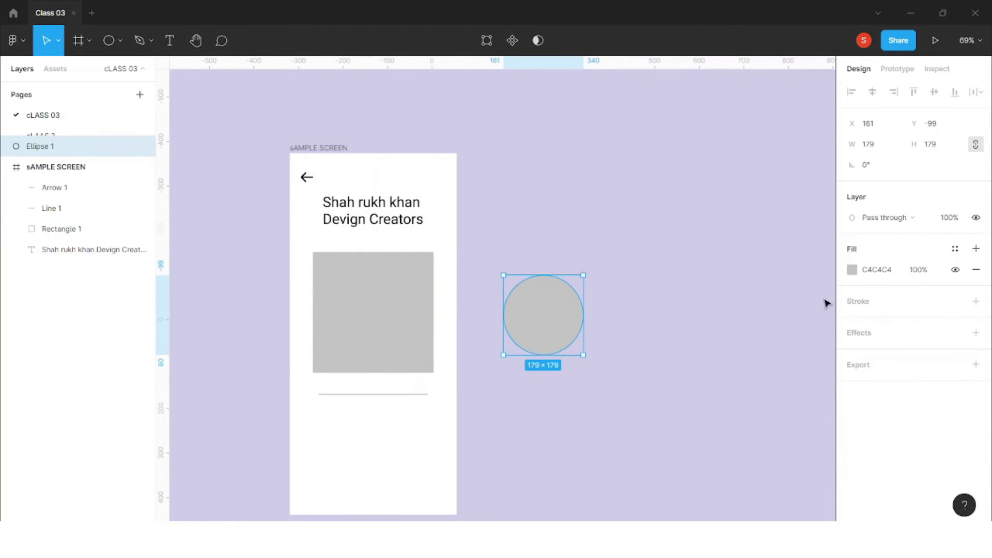
Change the circle's fill color to white, FFFFFF, and close the color picker
{"action": "left_click", "coordinate": [852, 270]}
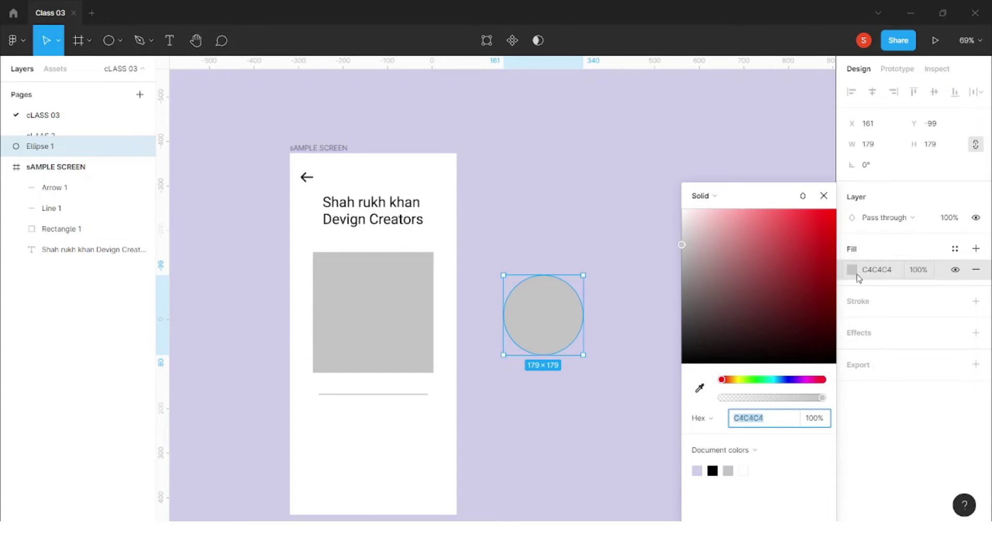
{"action": "left_click_drag", "start_coordinate": [780, 290], "coordinate": [658, 200]}
{"action": "scroll", "coordinate": [551, 219], "scroll_direction": "down", "scroll_amount": 1}
{"action": "scroll", "coordinate": [599, 251], "scroll_direction": "right", "scroll_amount": 1}
{"action": "scroll", "coordinate": [599, 253], "scroll_direction": "up", "scroll_amount": 2}
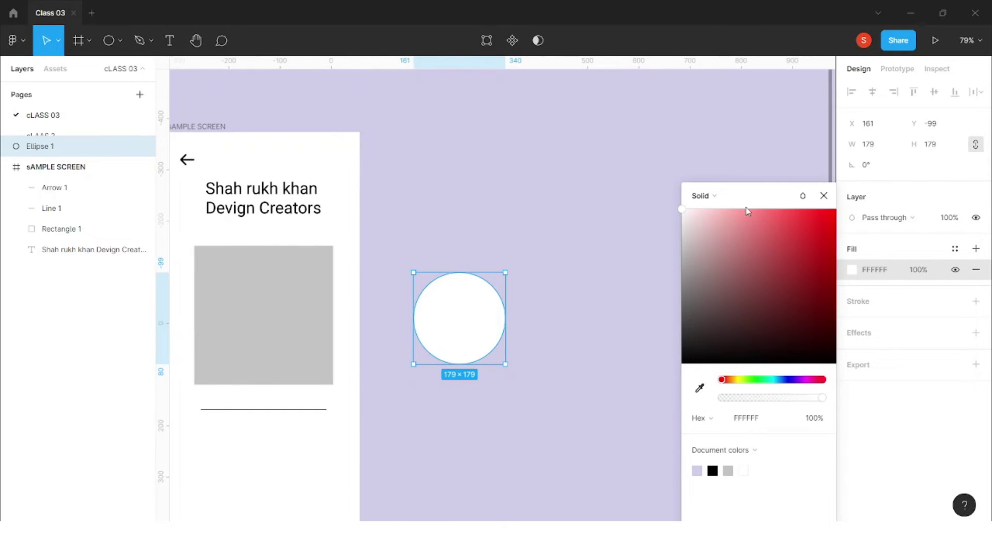
{"action": "left_click", "coordinate": [605, 304]}
Duplicate the white circle beside itself at X 377, Y -99, and delete the copy
{"action": "left_click", "coordinate": [472, 327]}
{"action": "scroll", "coordinate": [489, 319], "scroll_direction": "up", "scroll_amount": 4}
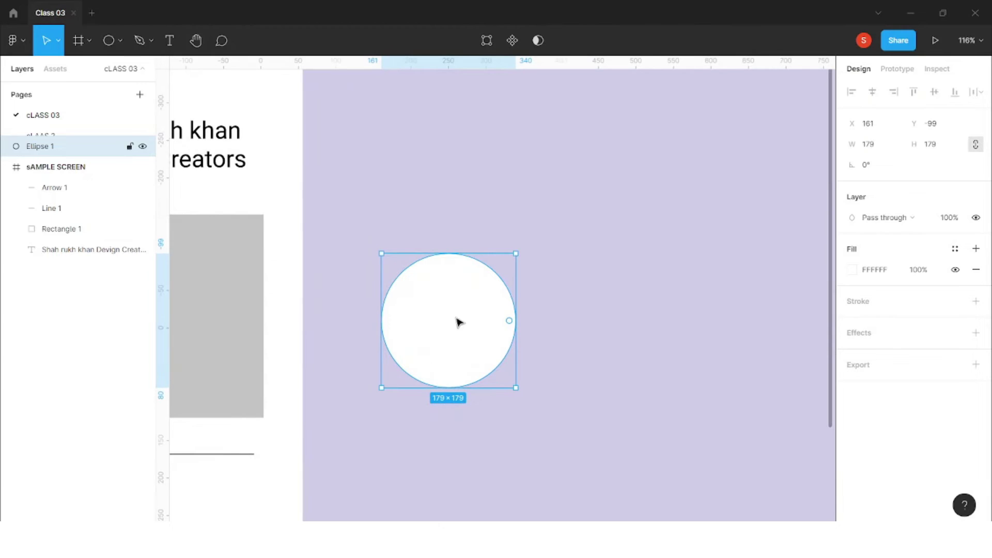
{"action": "left_click_drag", "start_coordinate": [457, 321], "coordinate": [615, 324]}
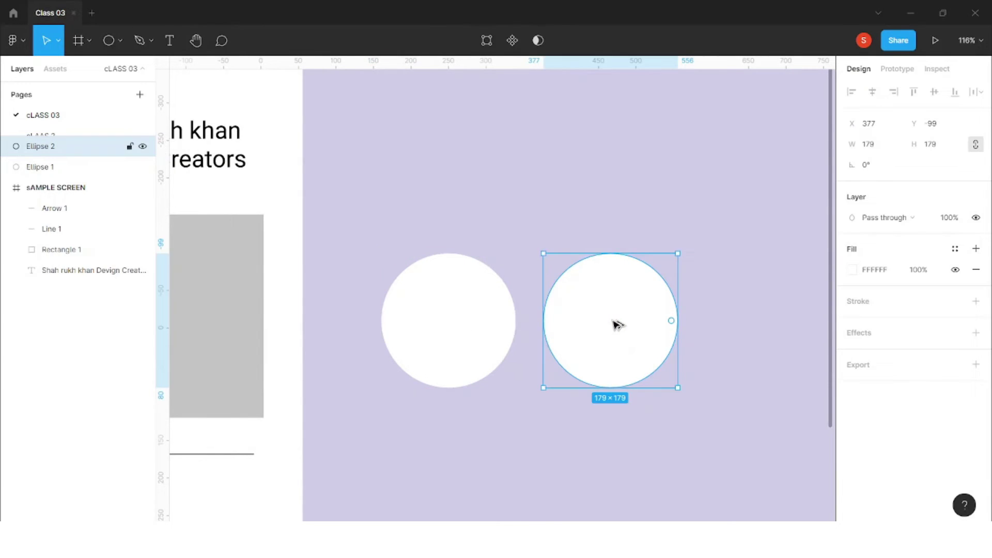
{"action": "scroll", "coordinate": [614, 323], "scroll_direction": "right", "scroll_amount": 3}
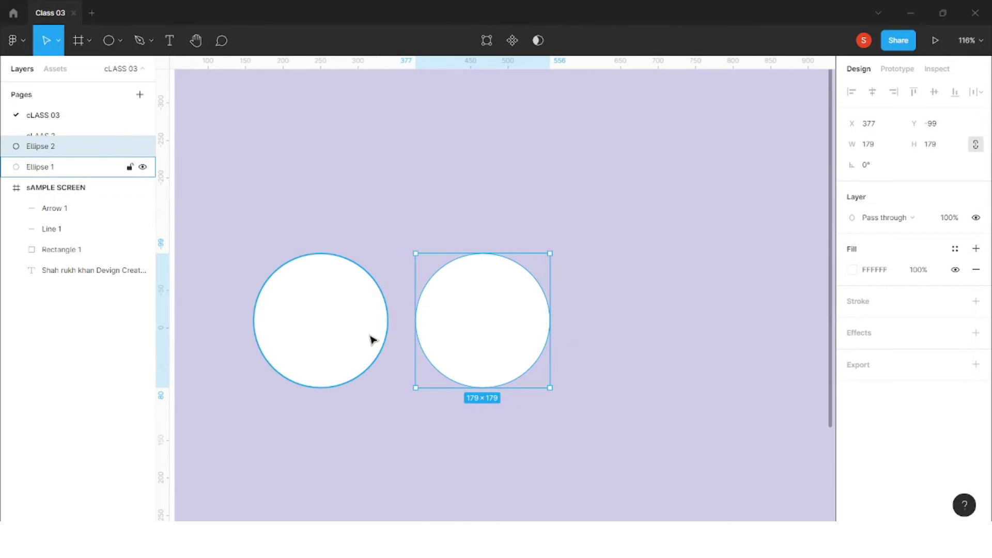
{"action": "key", "text": "Delete"}
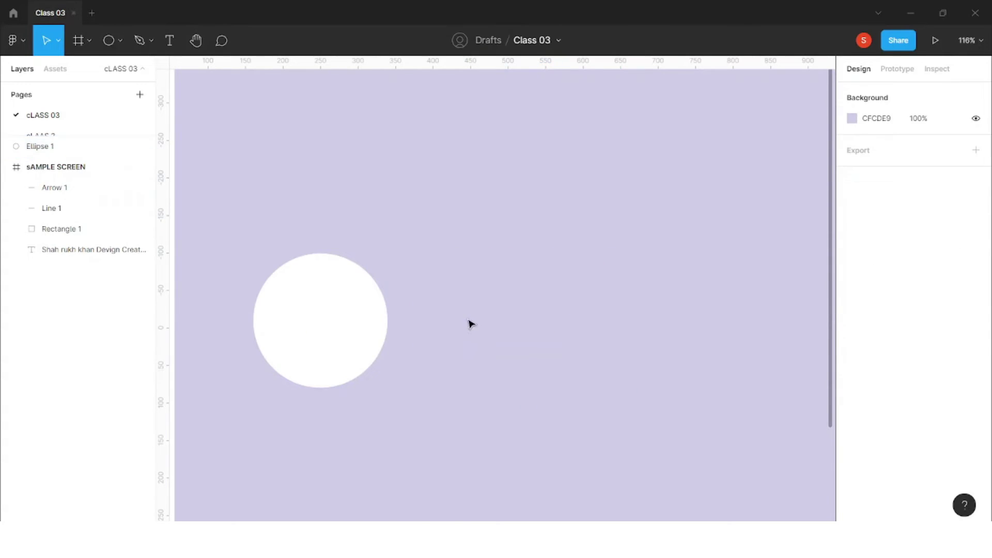
Duplicate the white circle to X 370, Y -99 and change the copy's fill to blue, 39B0F3
{"action": "left_click", "coordinate": [331, 331]}
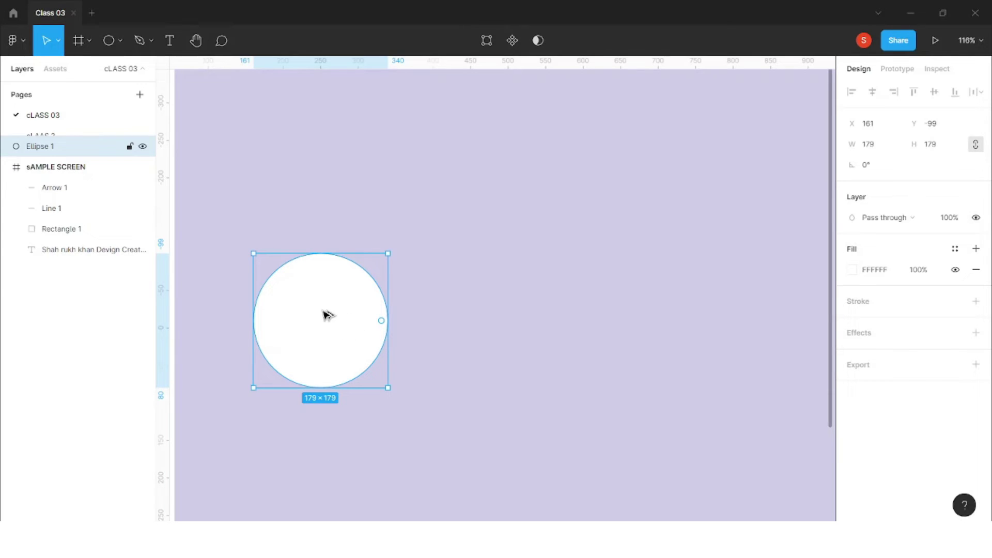
{"action": "left_click_drag", "start_coordinate": [326, 316], "coordinate": [483, 320]}
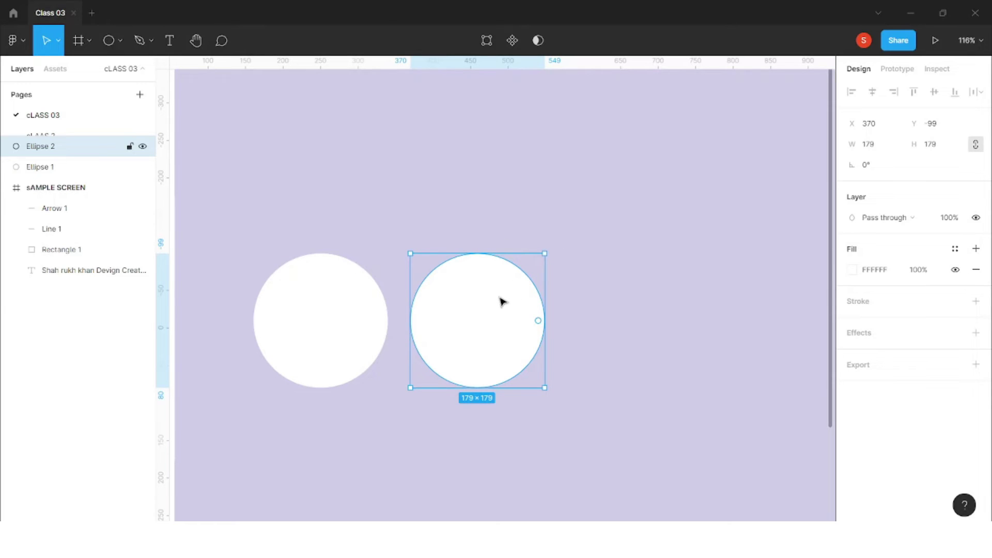
{"action": "left_click", "coordinate": [856, 272]}
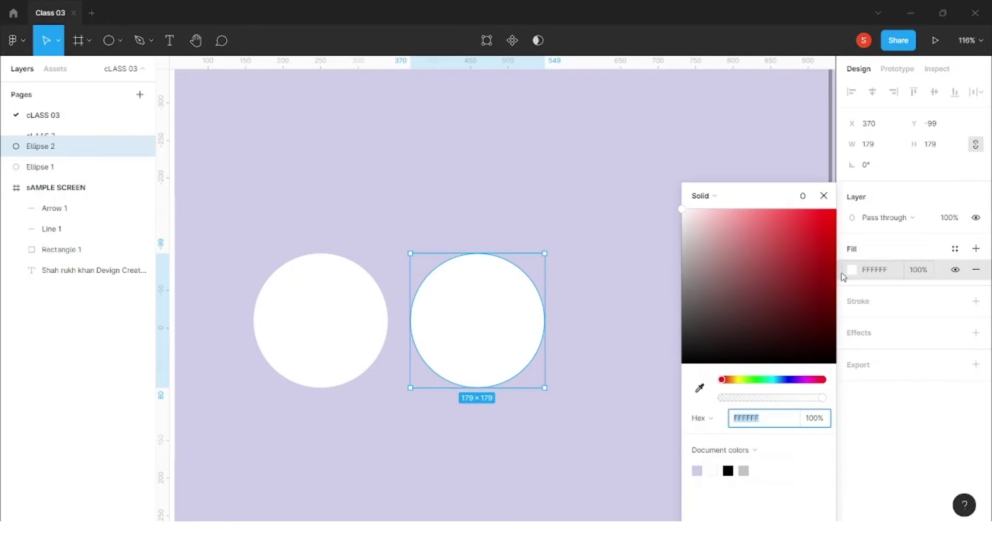
{"action": "left_click_drag", "start_coordinate": [783, 380], "coordinate": [779, 383]}
{"action": "left_click", "coordinate": [856, 273]}
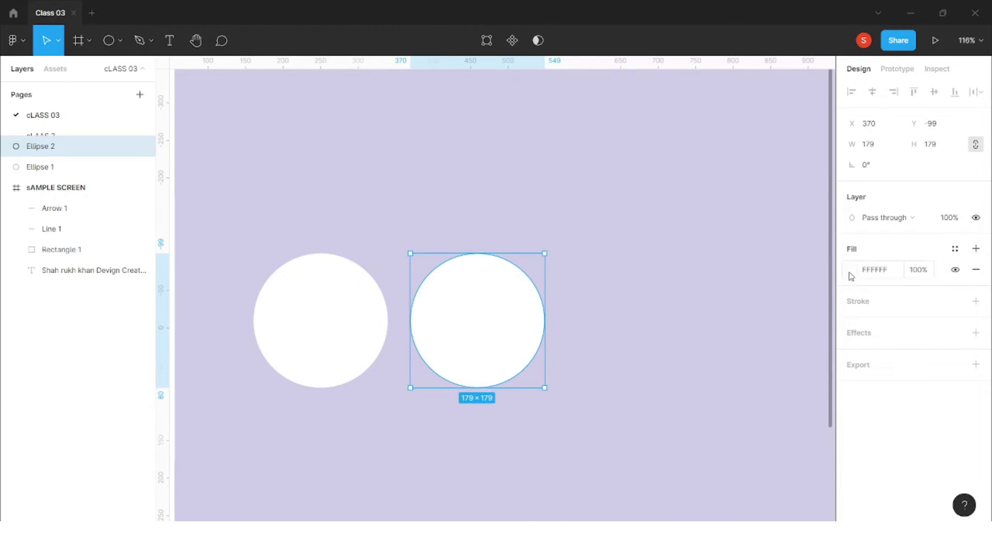
{"action": "left_click", "coordinate": [851, 272]}
{"action": "left_click_drag", "start_coordinate": [773, 277], "coordinate": [790, 224]}
{"action": "left_click_drag", "start_coordinate": [784, 380], "coordinate": [777, 380]}
{"action": "left_click", "coordinate": [800, 219]}
{"action": "left_click", "coordinate": [584, 259]}
{"action": "left_click", "coordinate": [527, 305]}
{"action": "scroll", "coordinate": [536, 343], "scroll_direction": "up", "scroll_amount": 5}
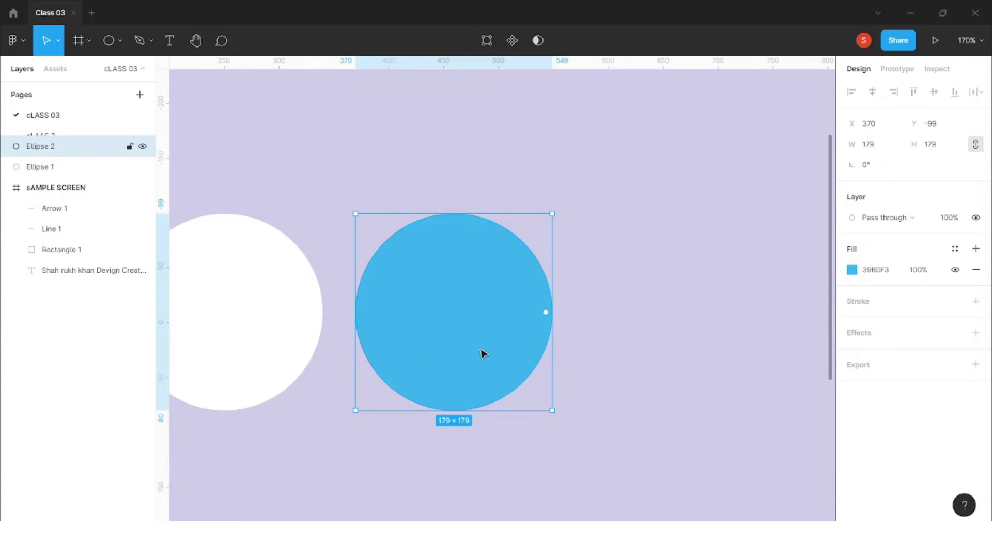
Add a black inside stroke of width 1 to the blue circle and hide its fill
{"action": "left_click", "coordinate": [864, 305]}
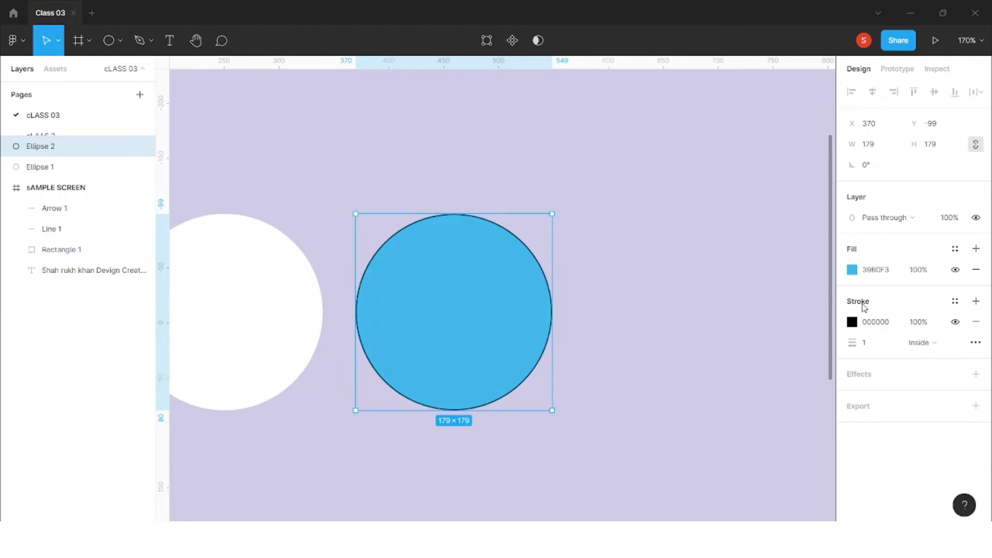
{"action": "left_click", "coordinate": [956, 270]}
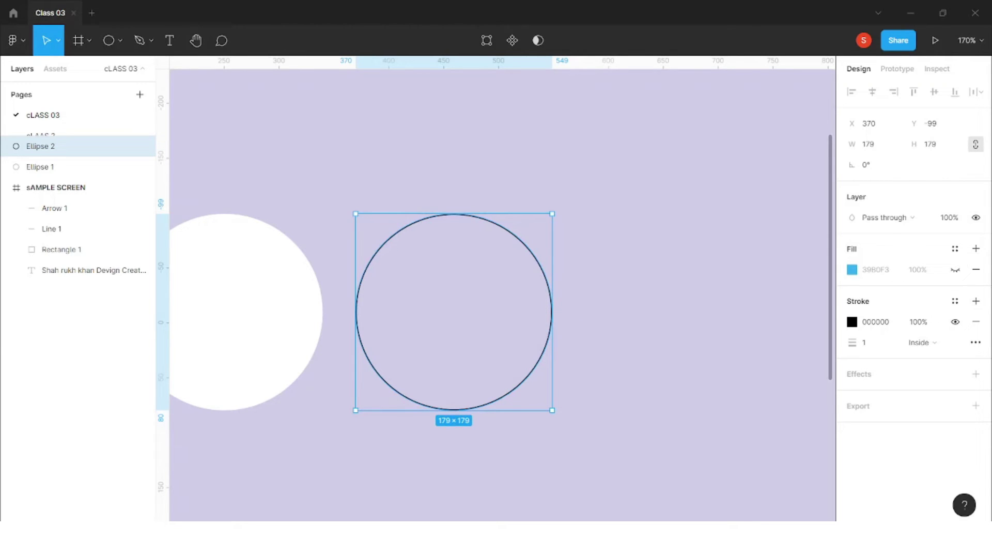
Add a second fill in red, DE4A4A at 54%, above the circle's hidden blue fill, and remove it again
{"action": "left_click", "coordinate": [977, 253]}
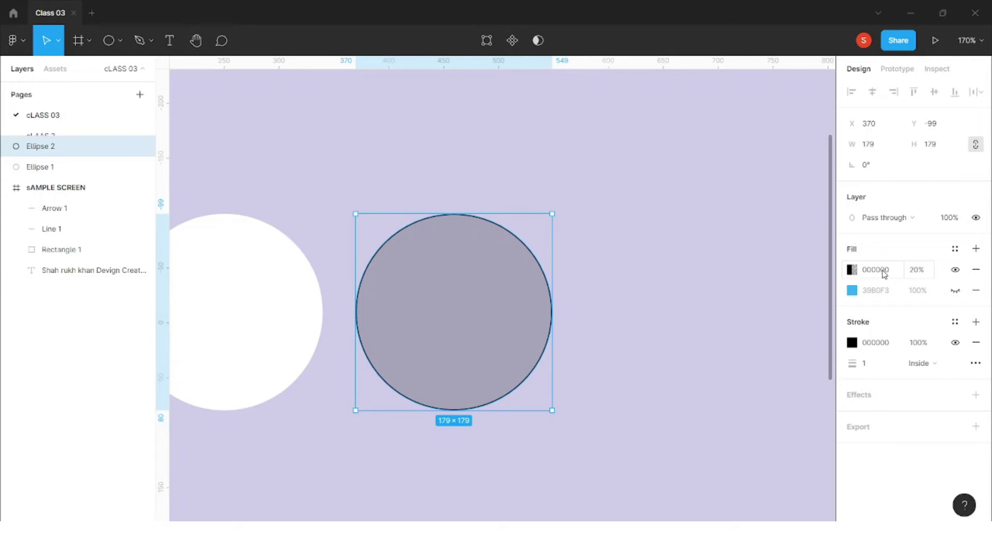
{"action": "left_click", "coordinate": [899, 274]}
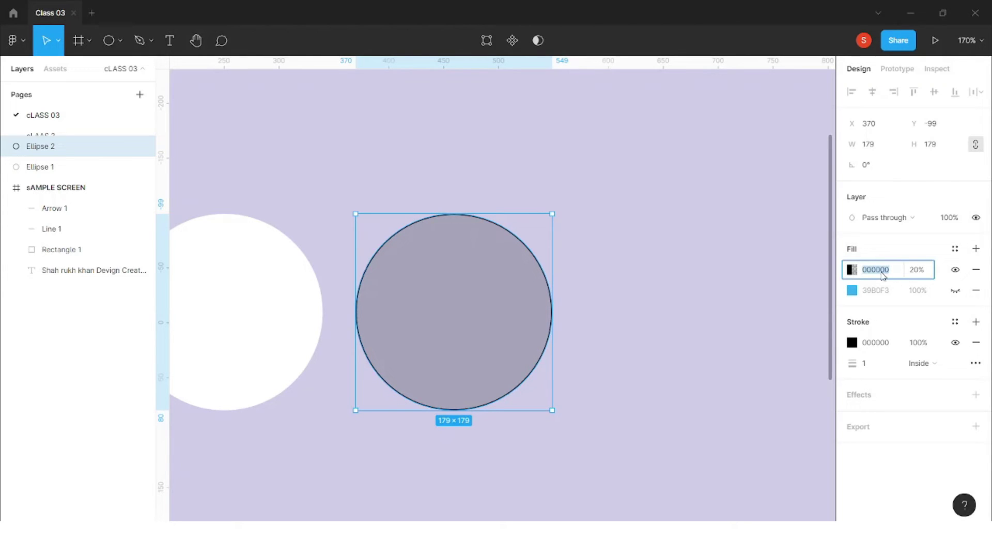
{"action": "left_click", "coordinate": [852, 270]}
{"action": "left_click_drag", "start_coordinate": [783, 272], "coordinate": [784, 229]}
{"action": "left_click", "coordinate": [759, 398]}
{"action": "mouse_move", "coordinate": [759, 400]}
{"action": "left_mouse_down"}
{"action": "mouse_move", "coordinate": [800, 398]}
{"action": "mouse_move", "coordinate": [770, 400]}
{"action": "left_mouse_up"}
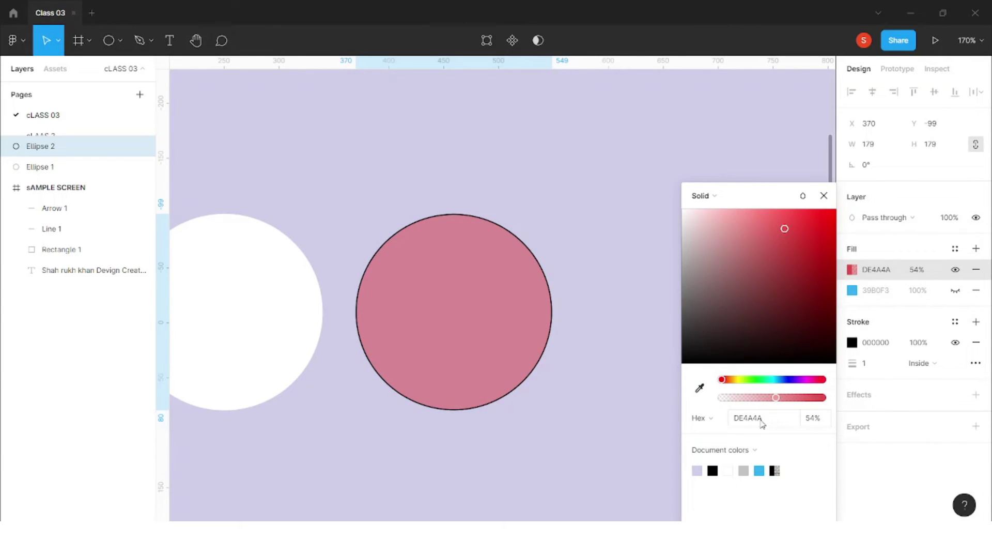
{"action": "left_click", "coordinate": [709, 419]}
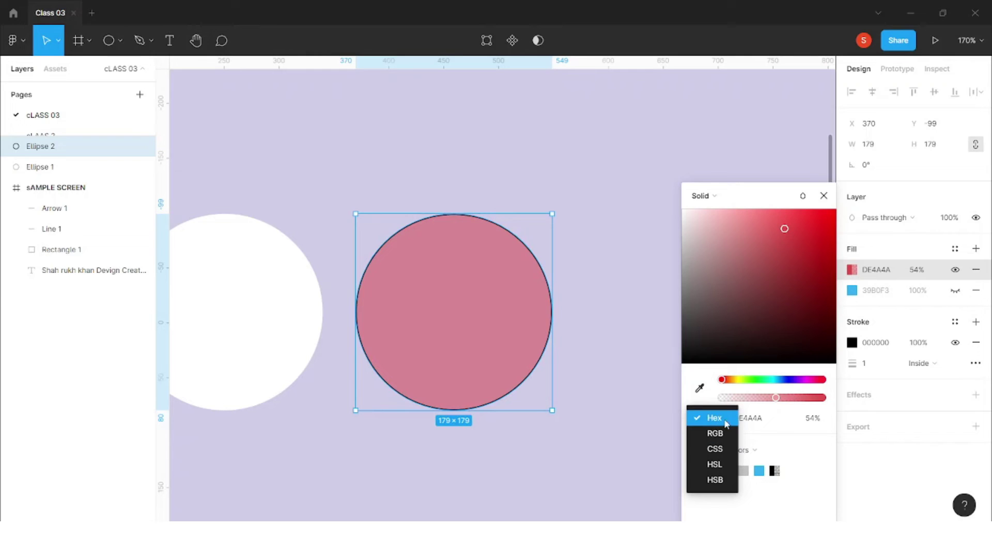
{"action": "left_click", "coordinate": [716, 419]}
{"action": "left_click", "coordinate": [820, 420]}
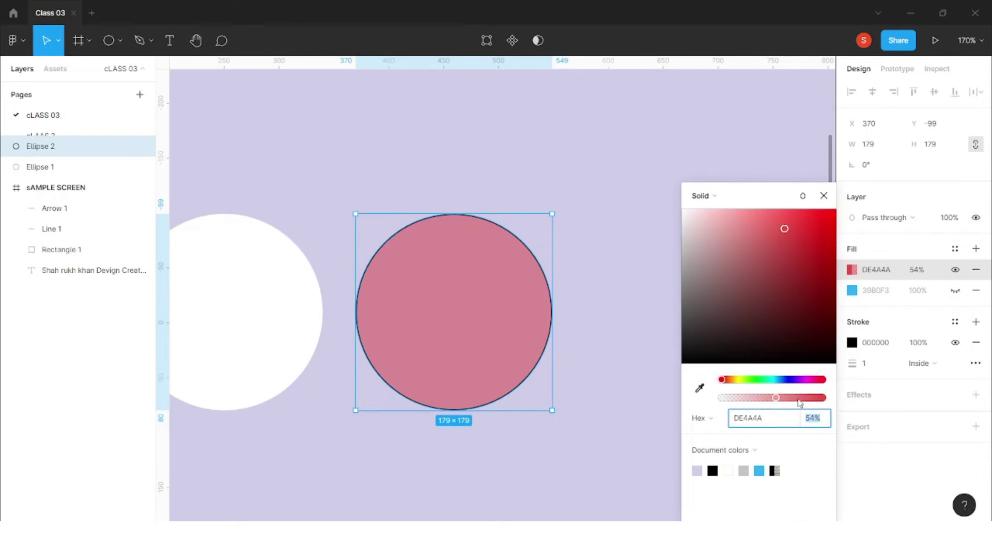
{"action": "left_click", "coordinate": [917, 270]}
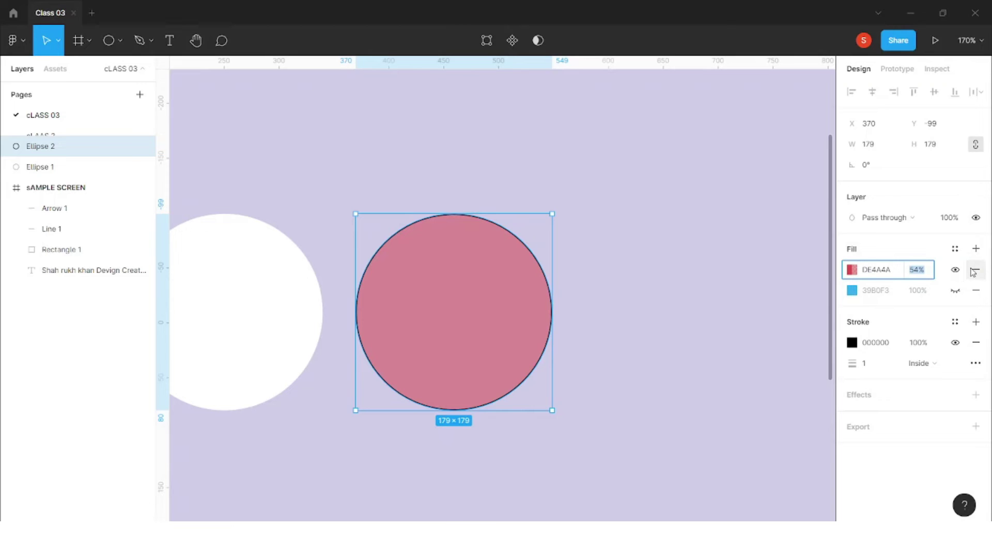
{"action": "left_click", "coordinate": [975, 271]}
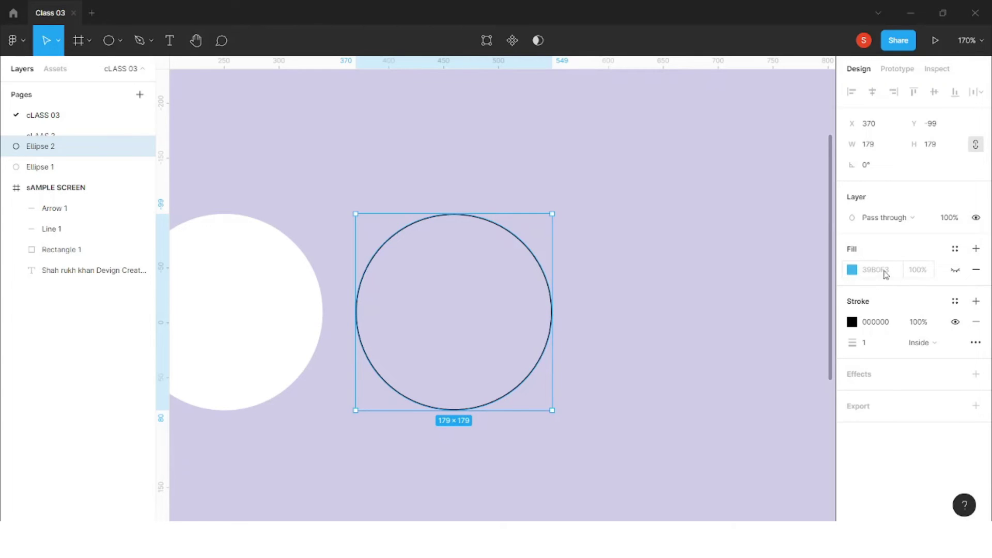
Show the circle's blue fill again, and add a trial fill above it and remove that one
{"action": "left_click", "coordinate": [955, 271]}
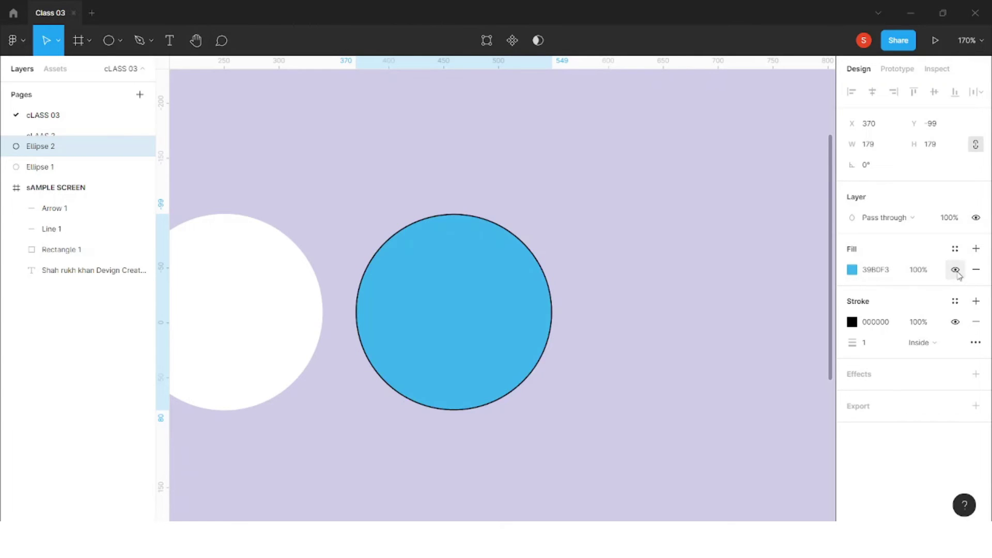
{"action": "left_click", "coordinate": [976, 249]}
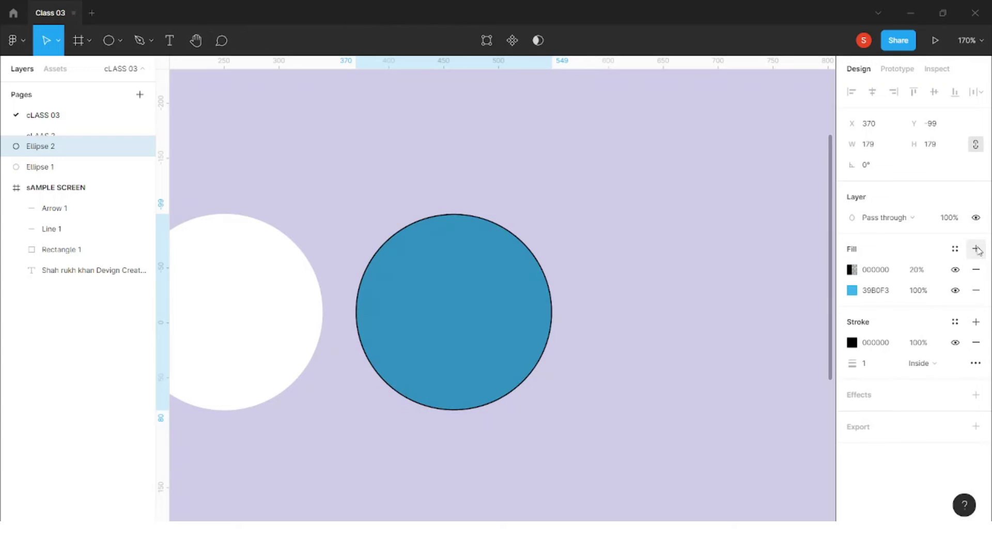
{"action": "left_click", "coordinate": [976, 269]}
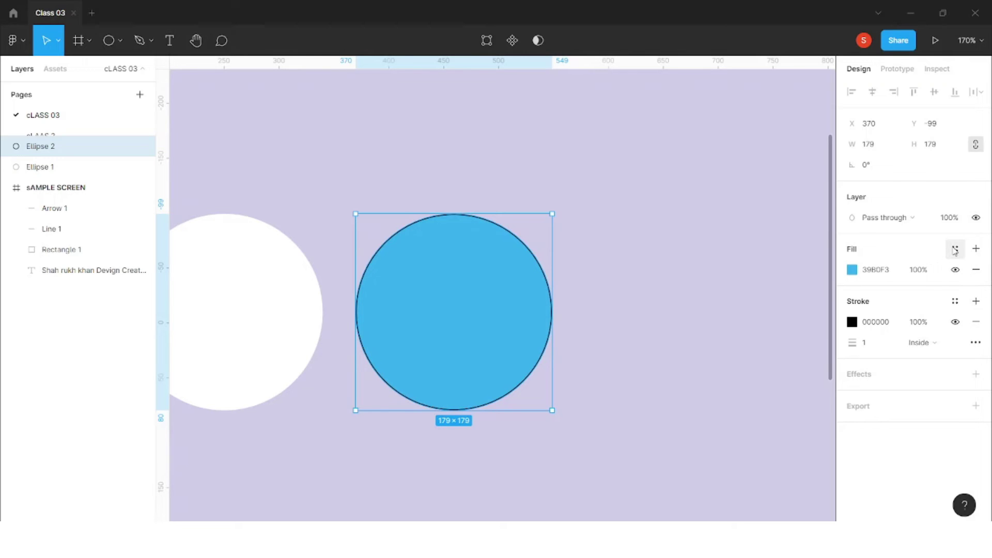
Create a color style named "blue" from the circle's fill
{"action": "left_click", "coordinate": [955, 250]}
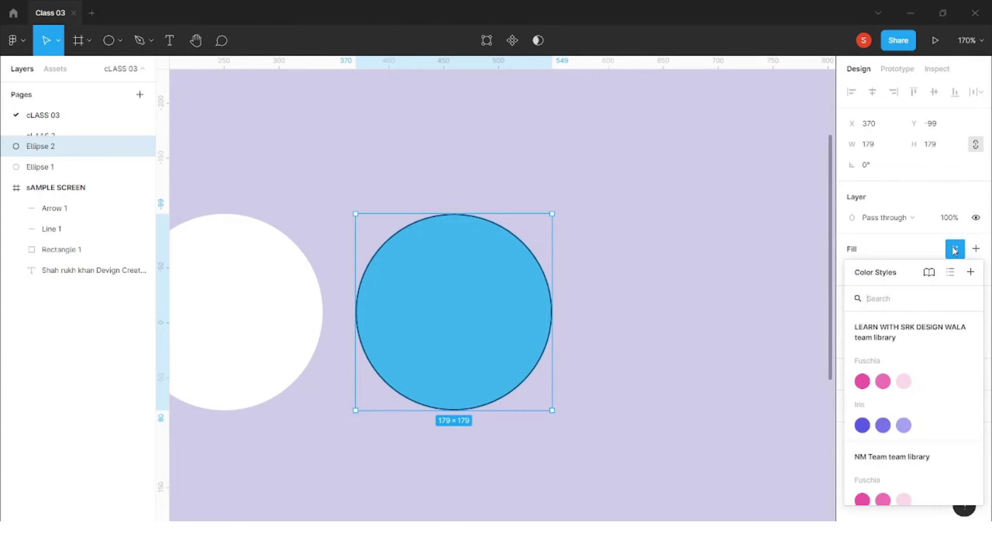
{"action": "left_click", "coordinate": [971, 274]}
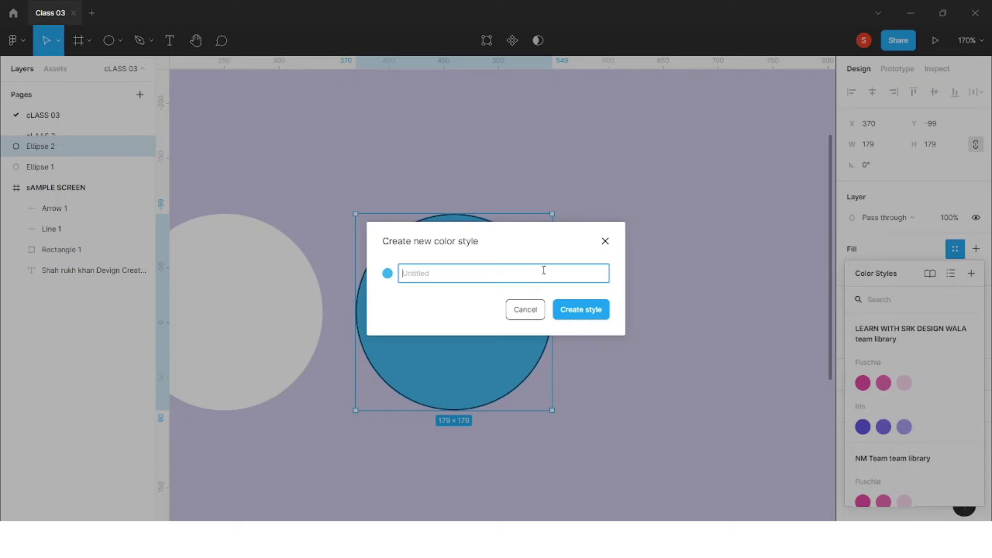
{"action": "type", "text": "blue"}
{"action": "left_click", "coordinate": [564, 306]}
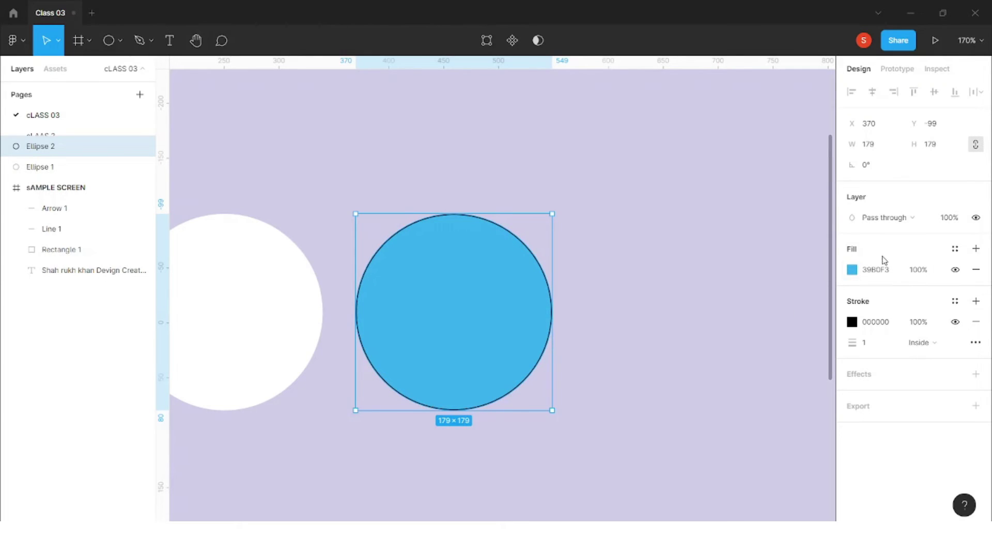
Examine the color styles and team libraries available for the circle's fill
{"action": "left_click", "coordinate": [955, 248]}
{"action": "scroll", "coordinate": [885, 350], "scroll_direction": "down", "scroll_amount": 5}
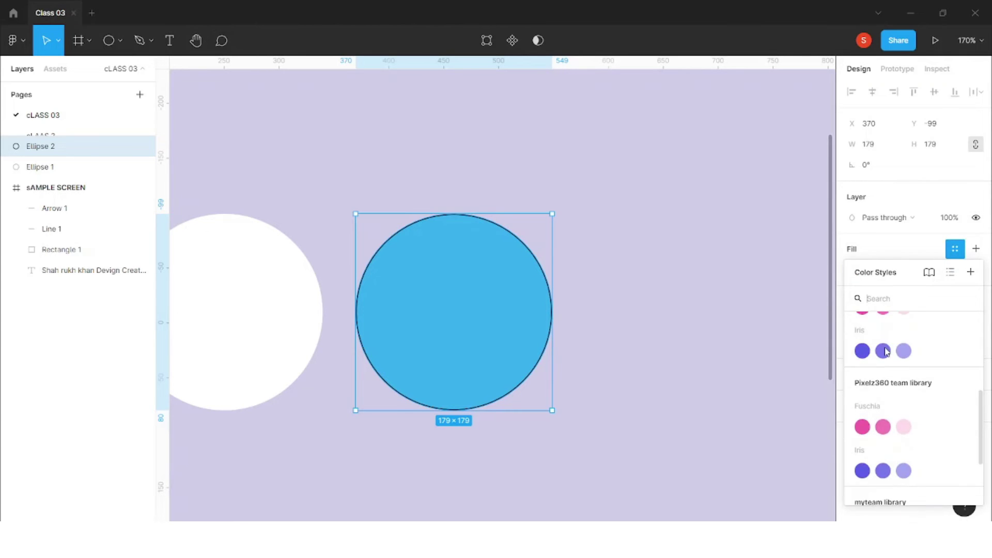
{"action": "scroll", "coordinate": [887, 352], "scroll_direction": "up", "scroll_amount": 5}
{"action": "left_click", "coordinate": [955, 249]}
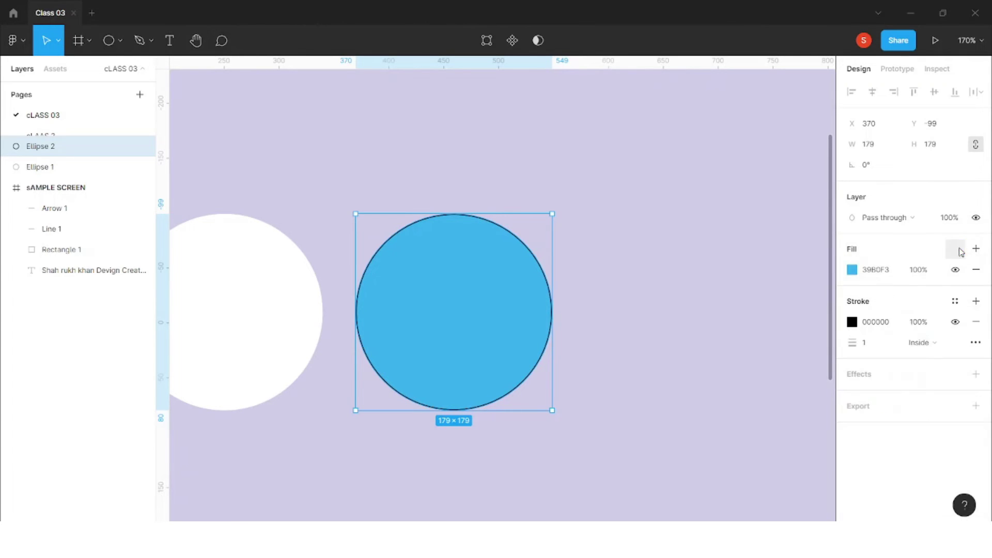
{"action": "left_click", "coordinate": [667, 296]}
{"action": "left_click", "coordinate": [507, 295]}
{"action": "left_click", "coordinate": [955, 249]}
{"action": "left_click", "coordinate": [955, 249]}
Hide the circle's blue fill and duplicate the outlined circle to X 568, Y -99
{"action": "left_click", "coordinate": [954, 270]}
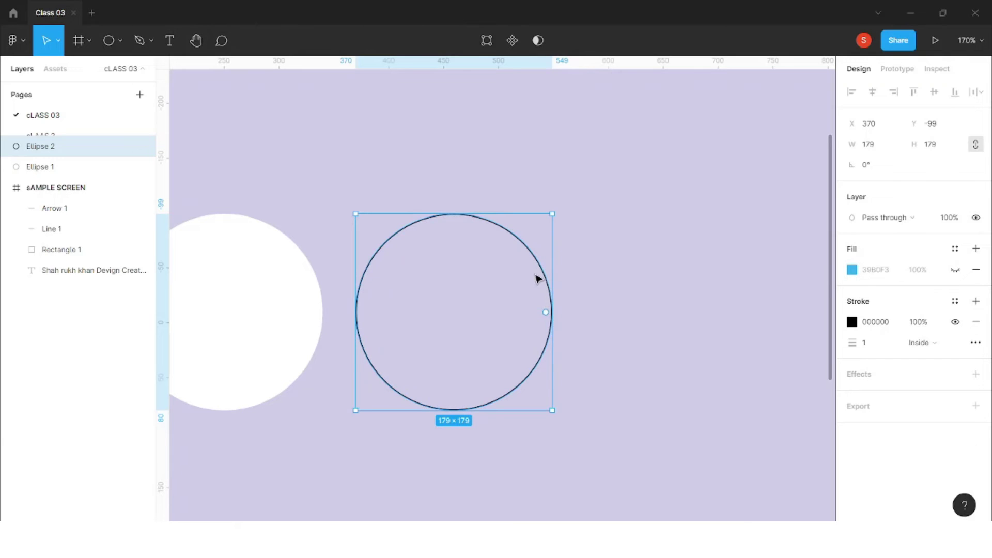
{"action": "scroll", "coordinate": [547, 319], "scroll_direction": "up", "scroll_amount": 1}
{"action": "scroll", "coordinate": [546, 319], "scroll_direction": "up", "scroll_amount": 3}
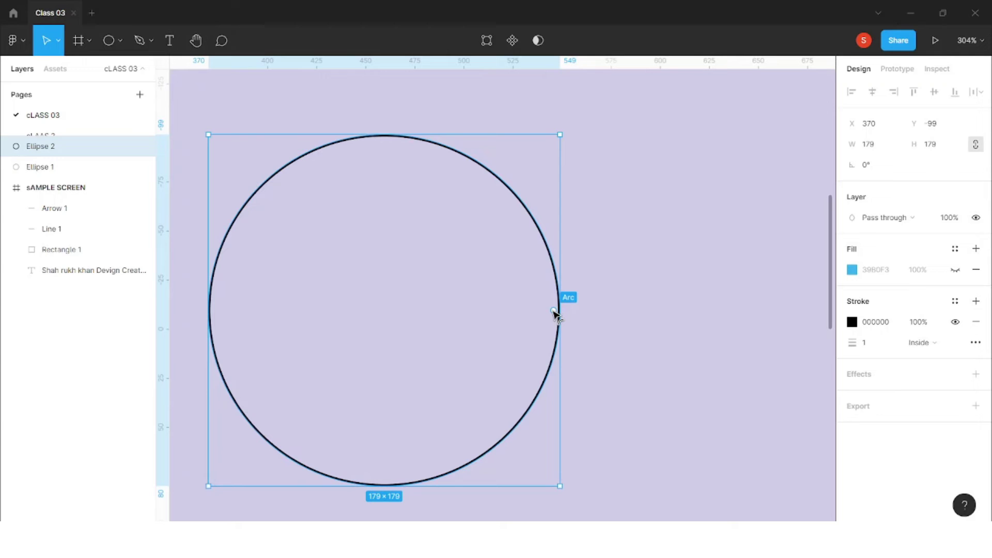
{"action": "scroll", "coordinate": [554, 313], "scroll_direction": "down", "scroll_amount": 3}
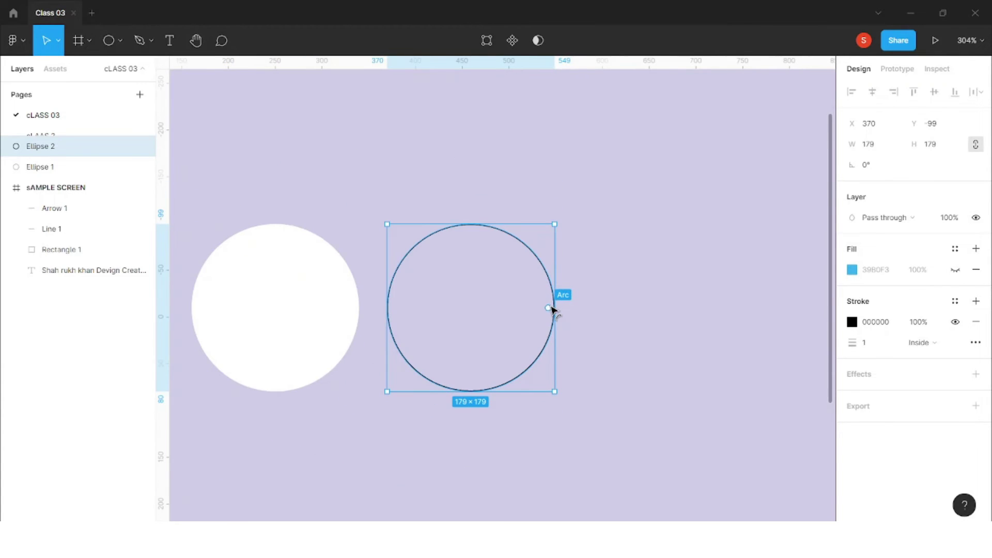
{"action": "left_click_drag", "start_coordinate": [544, 346], "coordinate": [726, 335]}
{"action": "scroll", "coordinate": [643, 344], "scroll_direction": "right", "scroll_amount": 5}
{"action": "scroll", "coordinate": [575, 320], "scroll_direction": "up", "scroll_amount": 1}
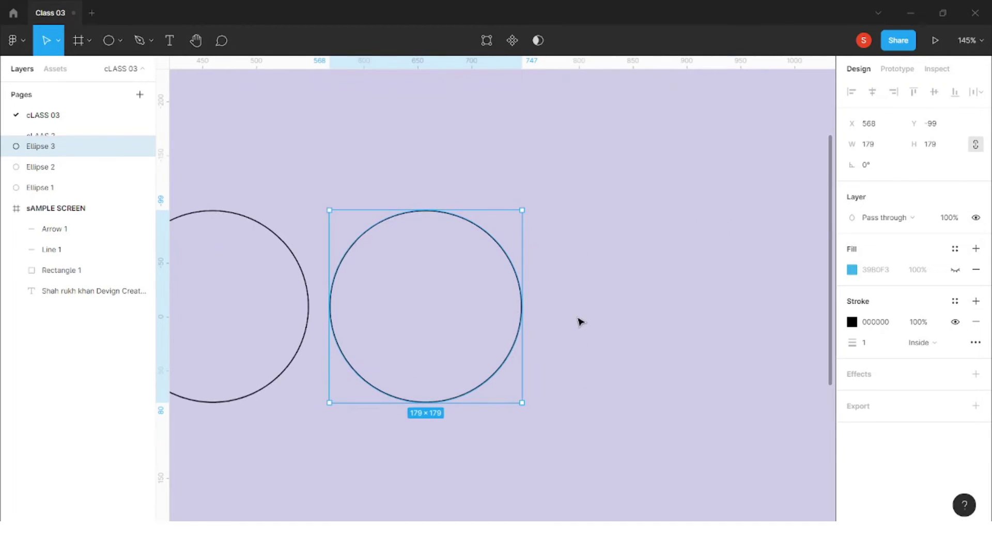
Cut the copied circle into an open pie shape with an arc sweep of about -58.22%, and deselect it
{"action": "scroll", "coordinate": [516, 310], "scroll_direction": "up", "scroll_amount": 1}
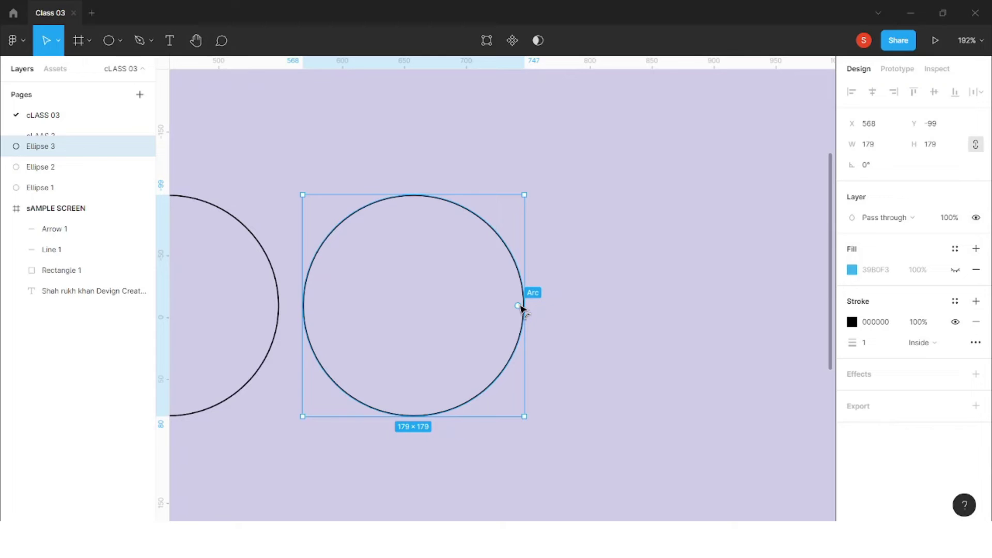
{"action": "left_click_drag", "start_coordinate": [518, 306], "coordinate": [329, 361]}
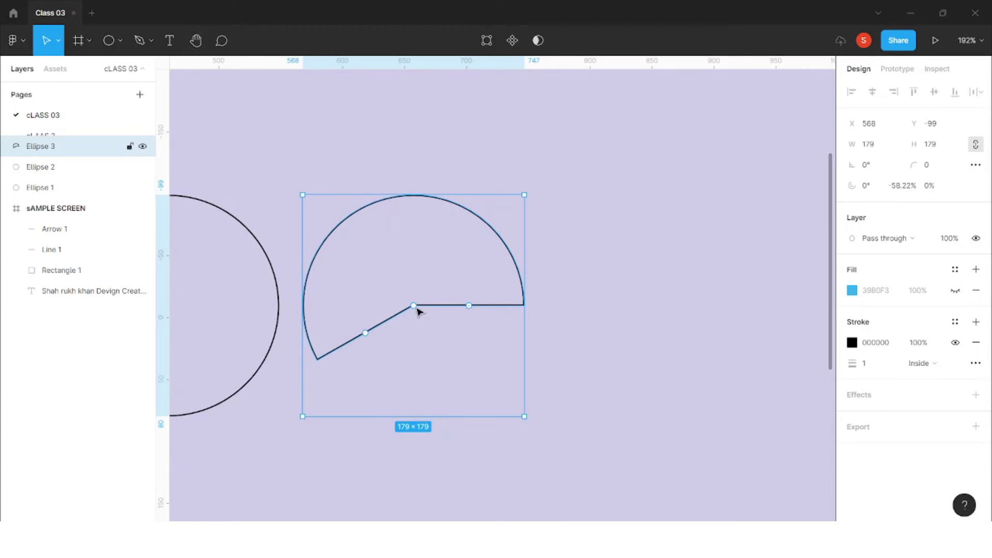
{"action": "left_click", "coordinate": [612, 316]}
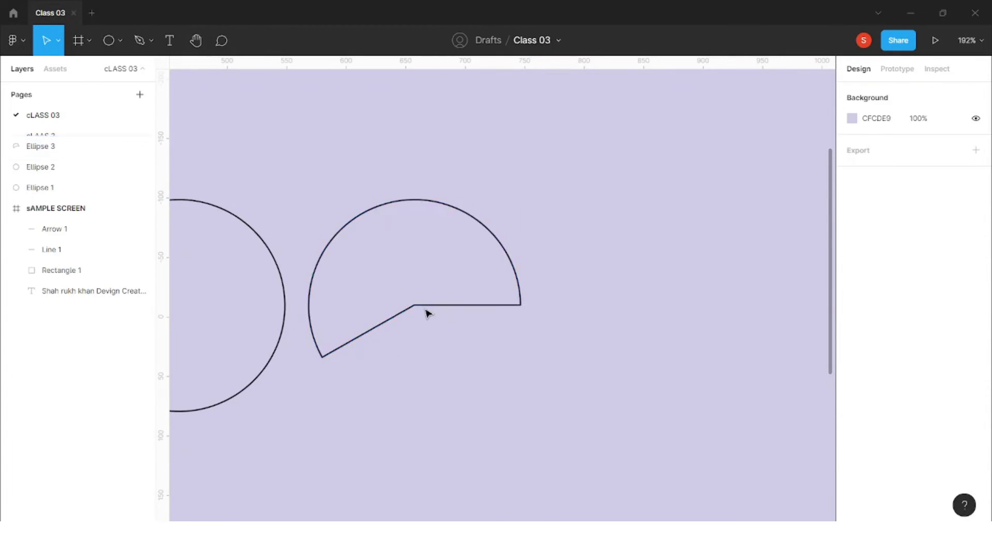
{"action": "left_click", "coordinate": [420, 306]}
{"action": "scroll", "coordinate": [465, 313], "scroll_direction": "down", "scroll_amount": 2}
{"action": "left_click", "coordinate": [578, 312]}
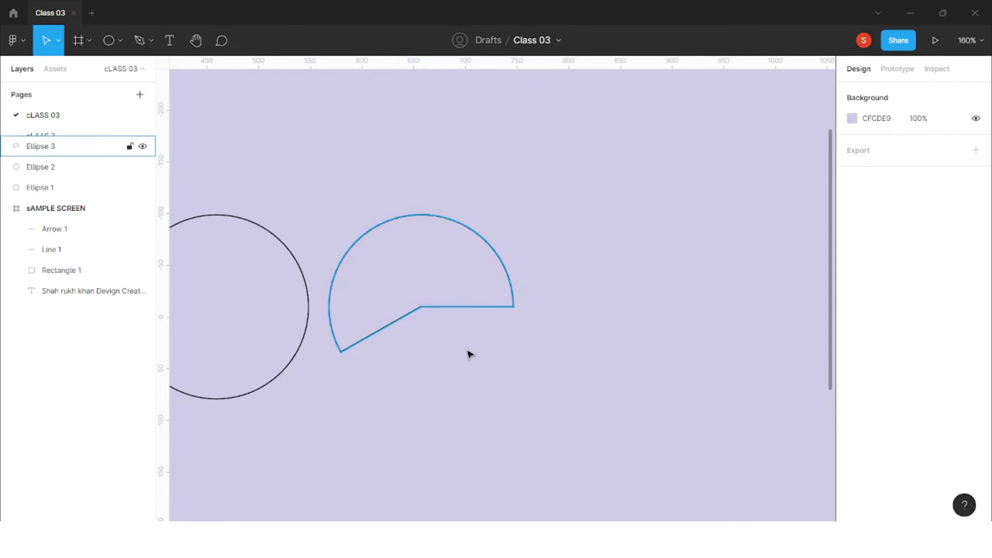
{"action": "scroll", "coordinate": [449, 350], "scroll_direction": "down", "scroll_amount": 2}
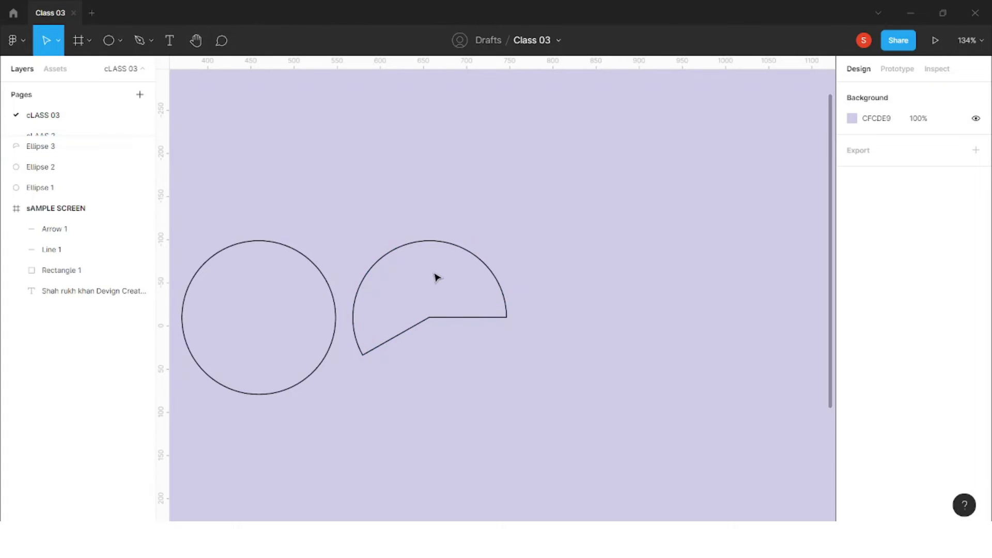
Duplicate the open pie shape to X 793, Y -99 and make the blue fill visible on both pies
{"action": "left_click_drag", "start_coordinate": [386, 259], "coordinate": [580, 280]}
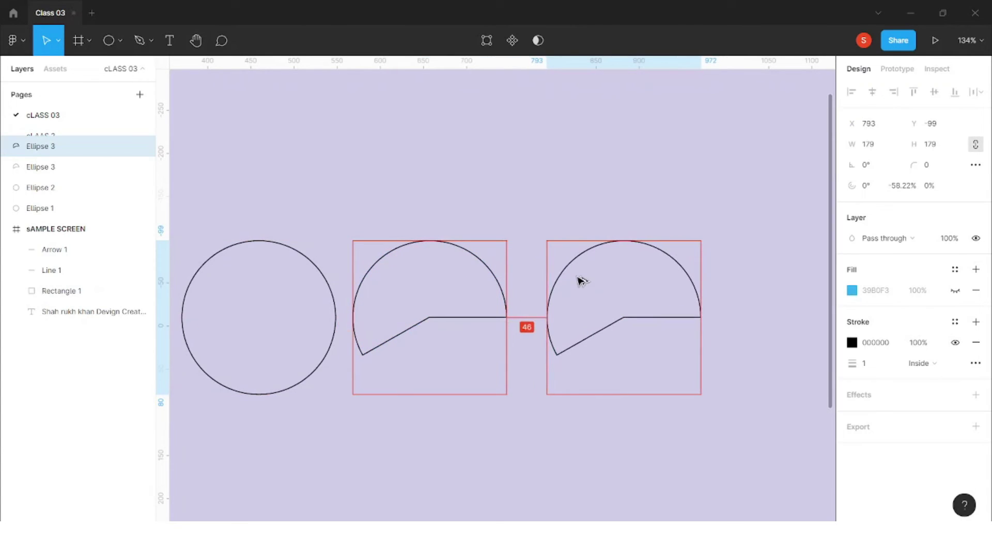
{"action": "left_click", "coordinate": [476, 317]}
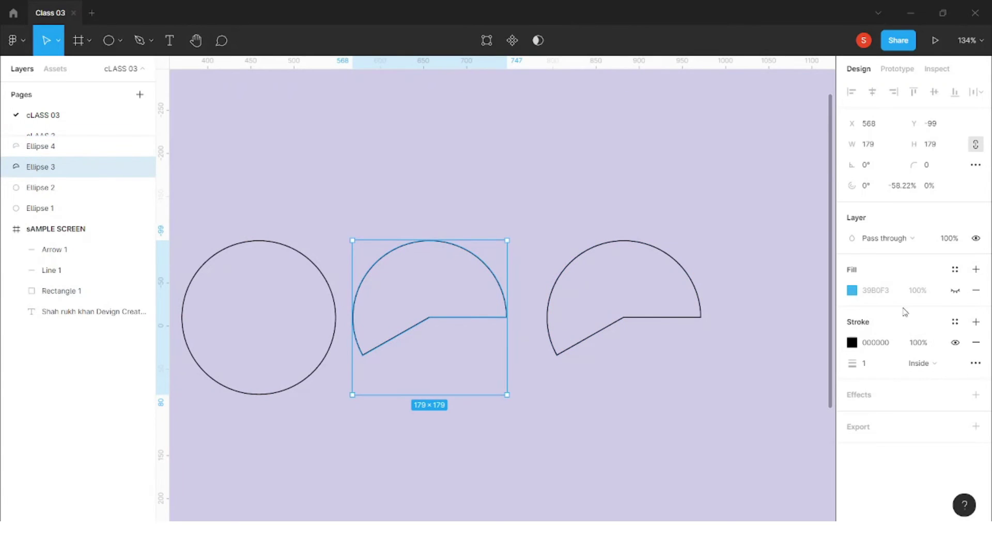
{"action": "left_click", "coordinate": [954, 291]}
{"action": "left_click", "coordinate": [585, 257]}
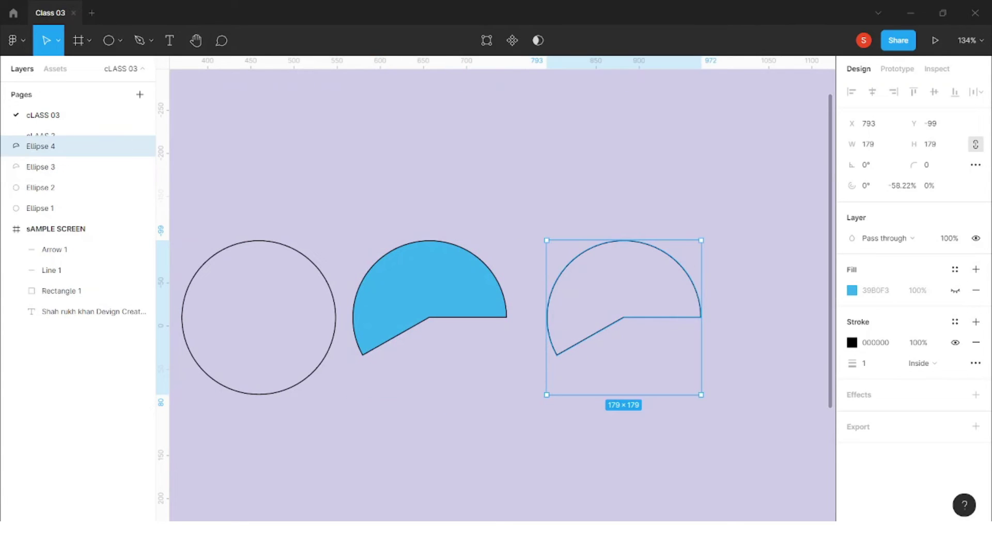
{"action": "left_click", "coordinate": [955, 290]}
Turn the copied pie into a thin open ring with a 94.01% sweep and 90.74% ratio, positioned at X 804, Y -90
{"action": "scroll", "coordinate": [739, 333], "scroll_direction": "right", "scroll_amount": 5}
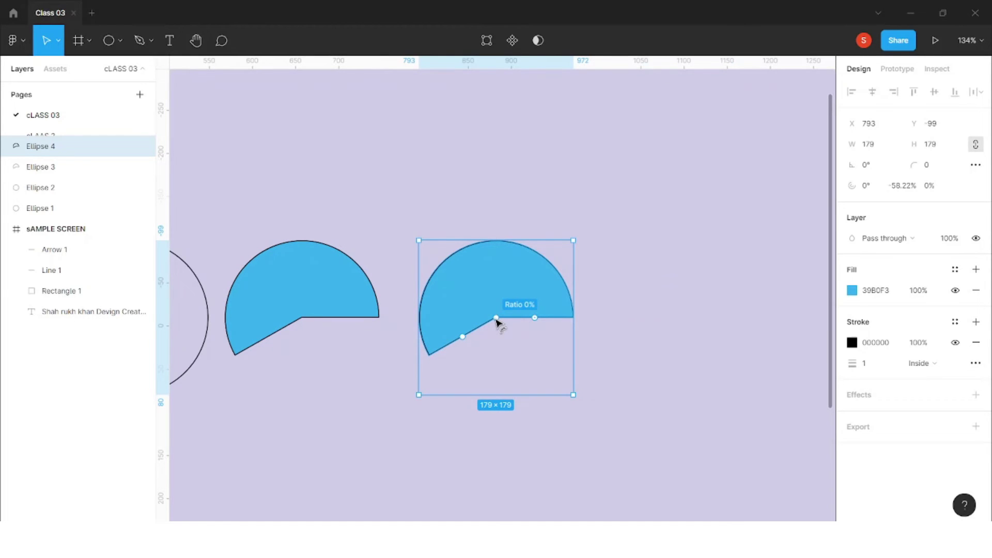
{"action": "scroll", "coordinate": [496, 320], "scroll_direction": "up", "scroll_amount": 3}
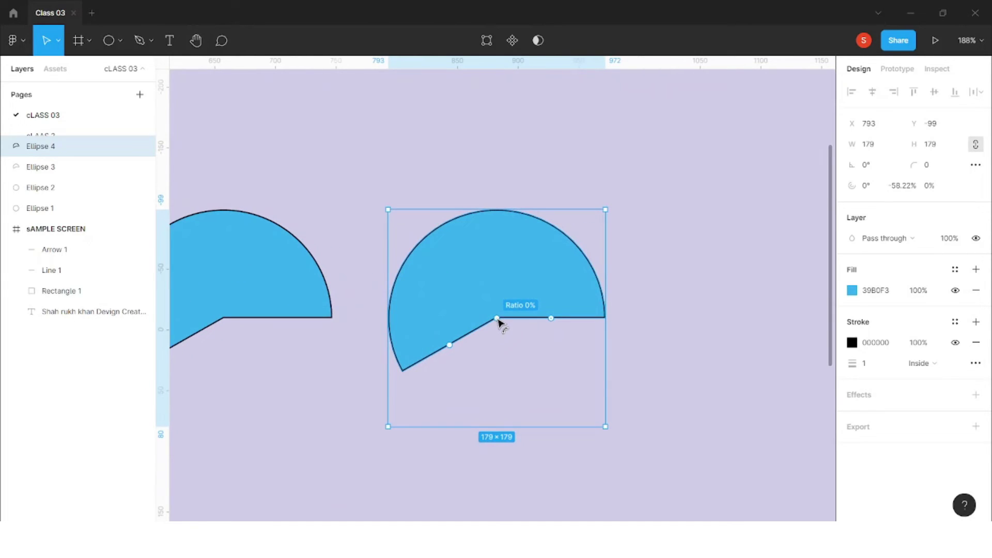
{"action": "left_click_drag", "start_coordinate": [498, 320], "coordinate": [532, 395]}
{"action": "left_click_drag", "start_coordinate": [535, 399], "coordinate": [538, 405]}
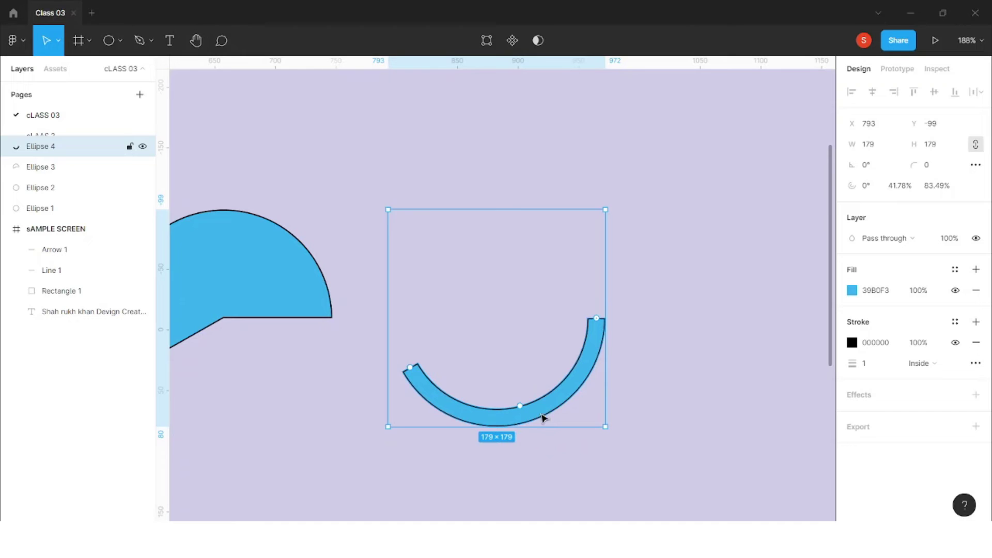
{"action": "left_click_drag", "start_coordinate": [411, 368], "coordinate": [695, 261]}
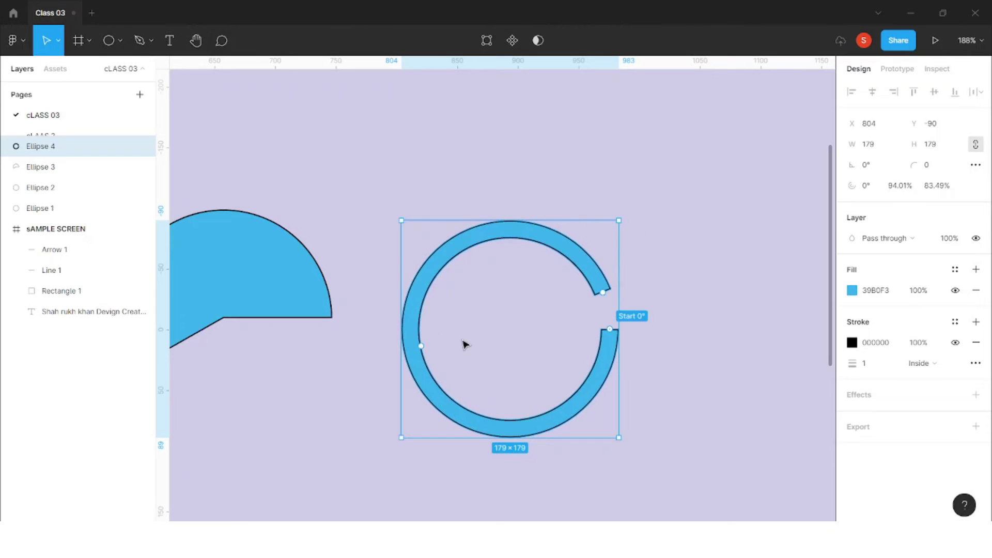
{"action": "mouse_move", "coordinate": [425, 350]}
{"action": "left_mouse_down"}
{"action": "mouse_move", "coordinate": [505, 344]}
{"action": "mouse_move", "coordinate": [416, 345]}
{"action": "left_mouse_up"}
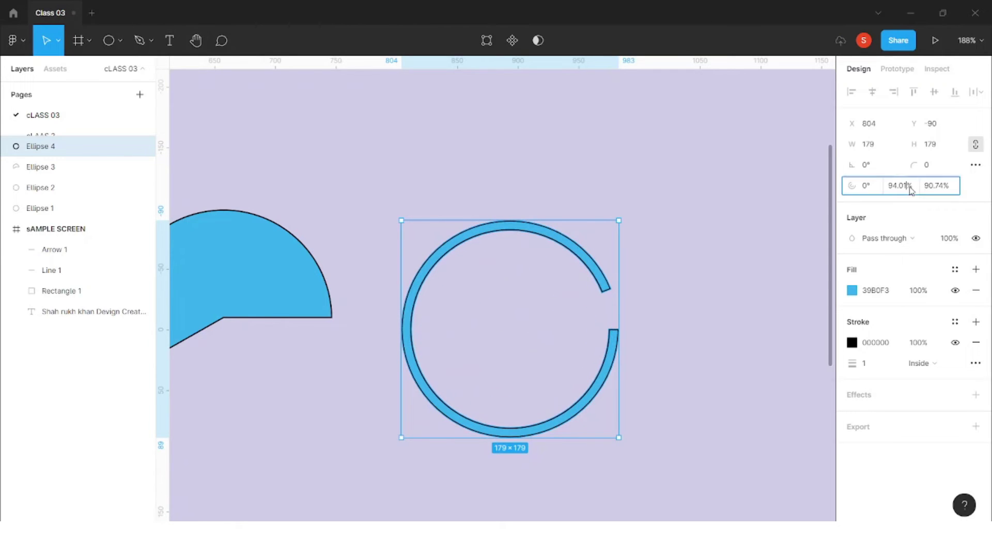
Round the ends of the open ring with a corner radius of 100 and deselect it
{"action": "left_click", "coordinate": [932, 194]}
{"action": "left_click", "coordinate": [939, 172]}
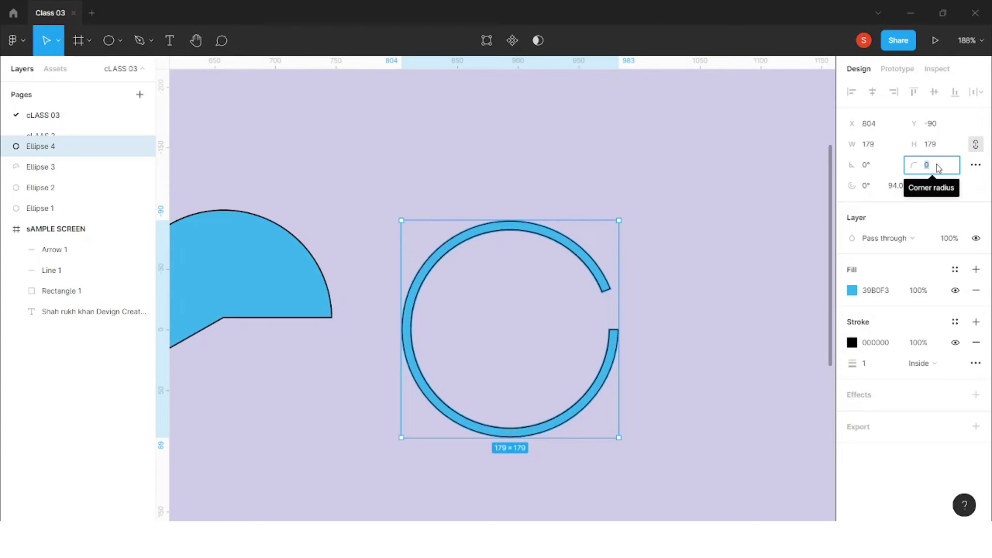
{"action": "scroll", "coordinate": [582, 292], "scroll_direction": "up", "scroll_amount": 10}
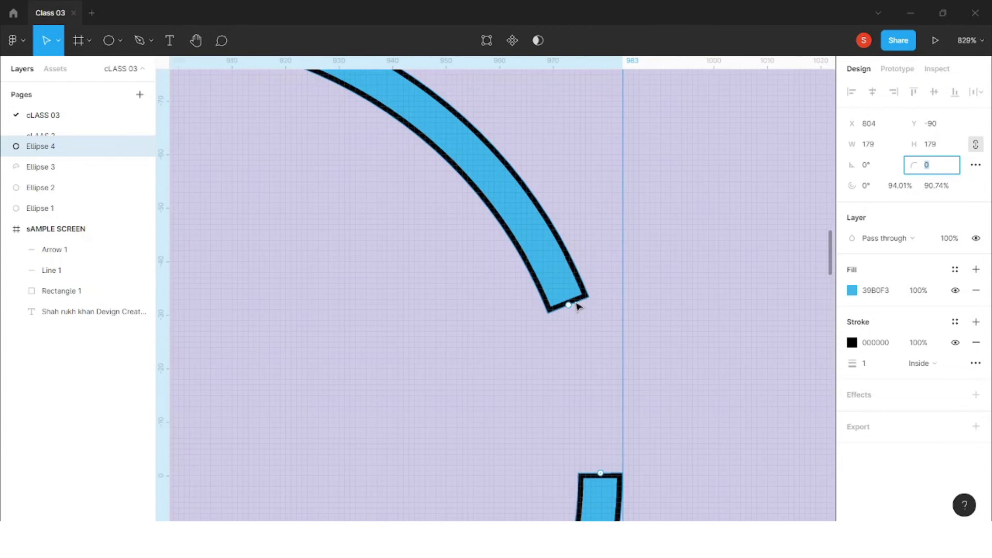
{"action": "scroll", "coordinate": [587, 296], "scroll_direction": "down", "scroll_amount": 7}
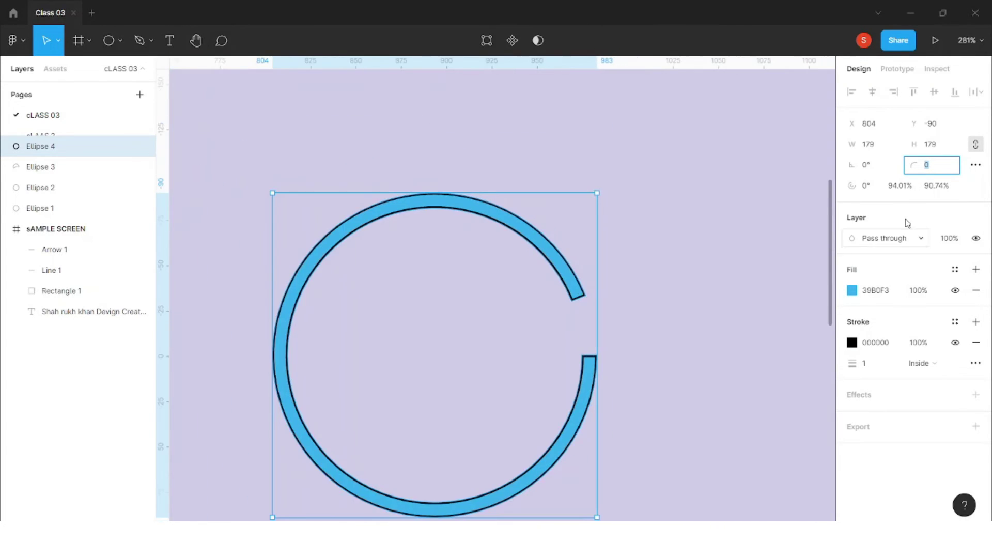
{"action": "type", "text": "20"}
{"action": "key", "text": "Return"}
{"action": "scroll", "coordinate": [684, 254], "scroll_direction": "down", "scroll_amount": 1}
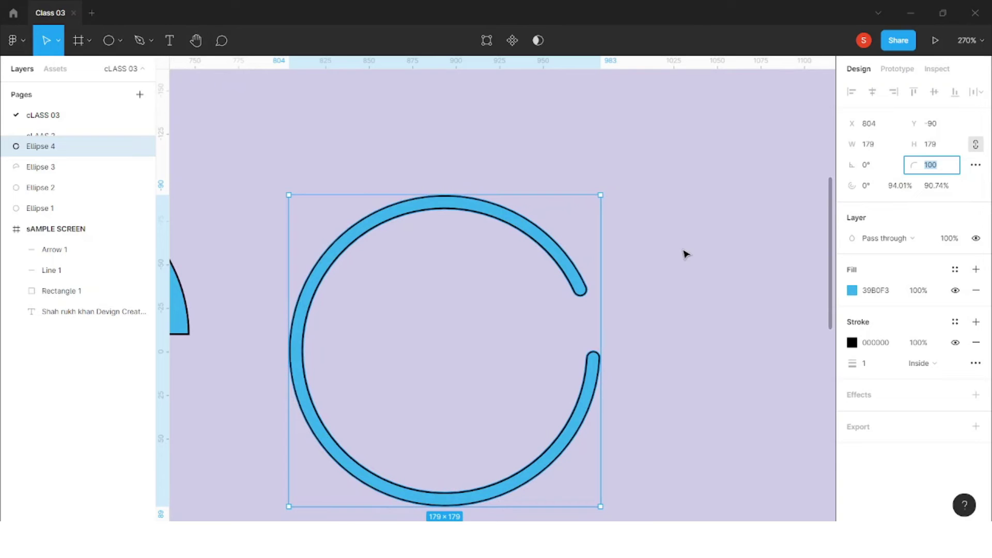
{"action": "left_click", "coordinate": [678, 334]}
Change the ring's arc to a start angle of about -174.7° and a sweep of 62.5%, and deselect it
{"action": "scroll", "coordinate": [589, 297], "scroll_direction": "down", "scroll_amount": 6}
{"action": "left_click", "coordinate": [583, 297]}
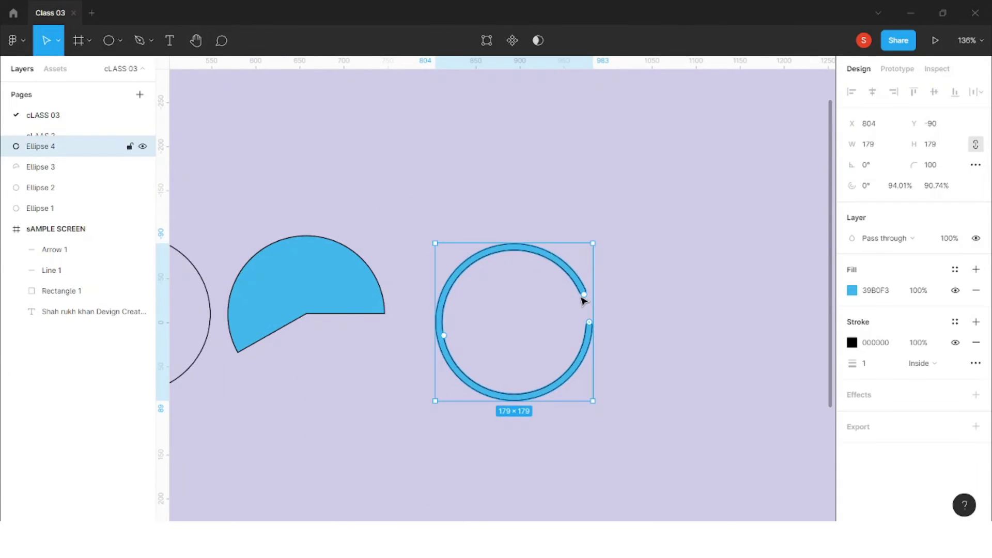
{"action": "left_click_drag", "start_coordinate": [583, 298], "coordinate": [472, 281]}
{"action": "left_click_drag", "start_coordinate": [589, 325], "coordinate": [444, 320]}
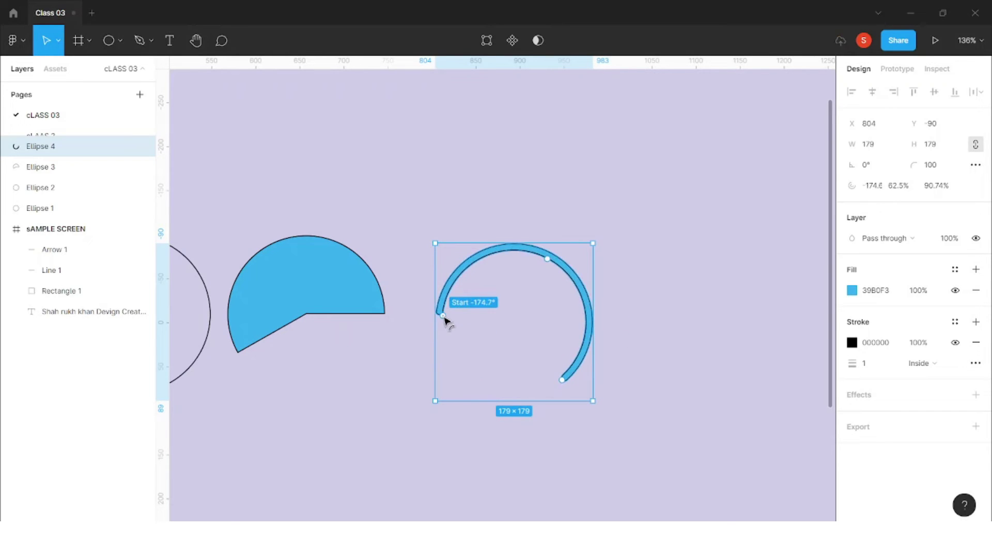
{"action": "left_click", "coordinate": [532, 207]}
Select the grey rectangle in the sample screen and examine its shared and independent corner radius options
{"action": "scroll", "coordinate": [551, 237], "scroll_direction": "down", "scroll_amount": 5, "text": "ctrl"}
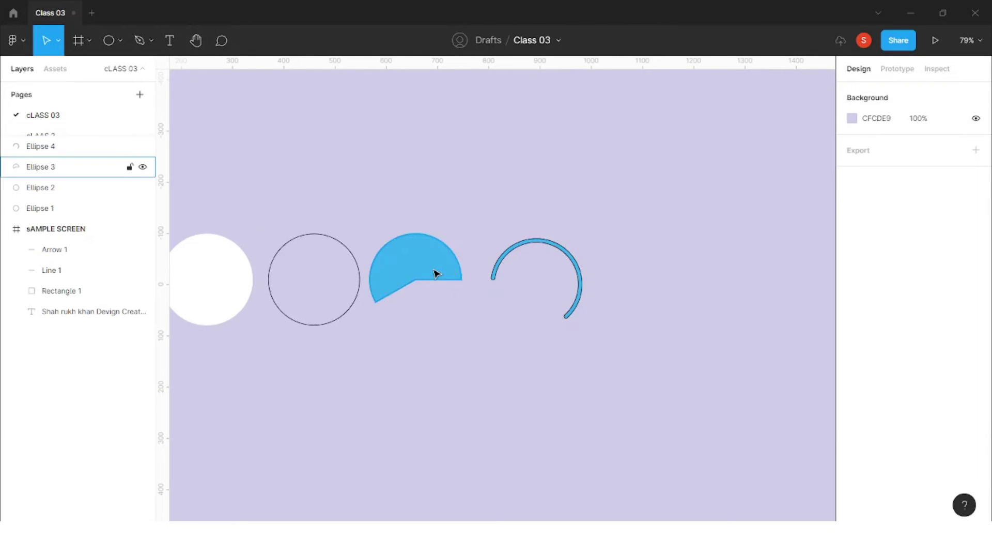
{"action": "scroll", "coordinate": [627, 250], "scroll_direction": "down", "scroll_amount": 5, "text": "ctrl"}
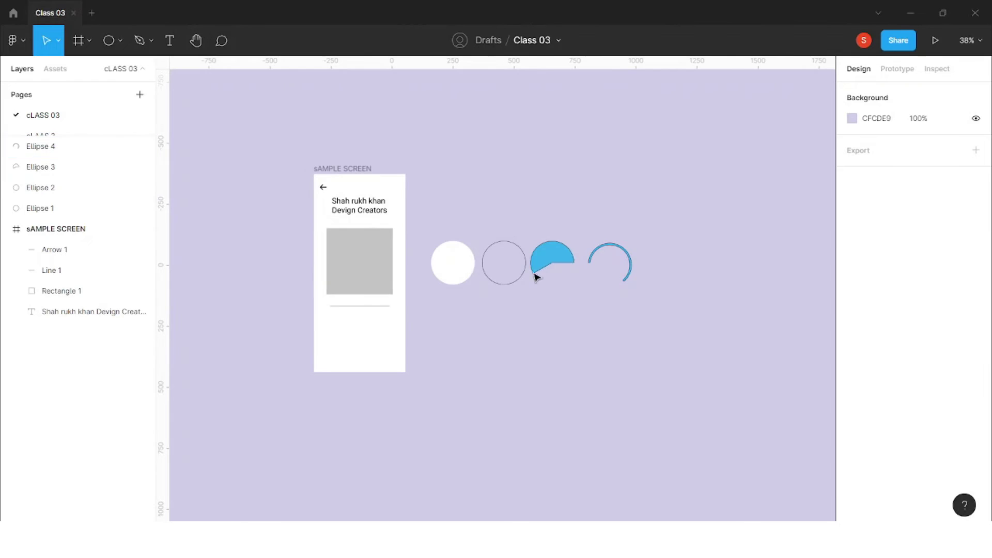
{"action": "scroll", "coordinate": [365, 286], "scroll_direction": "up", "scroll_amount": 2, "text": "ctrl"}
{"action": "left_click", "coordinate": [365, 286]}
{"action": "scroll", "coordinate": [335, 254], "scroll_direction": "up", "scroll_amount": 3, "text": "ctrl"}
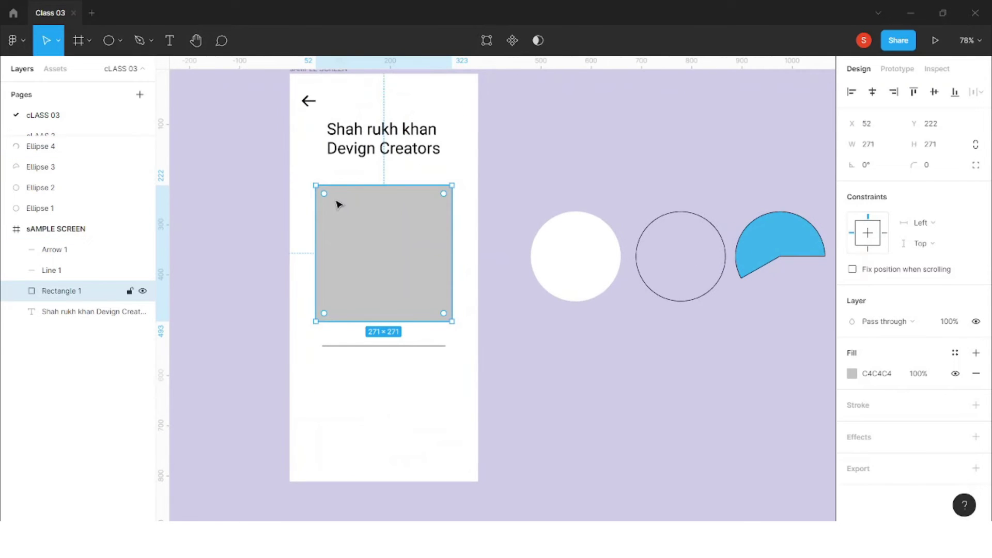
{"action": "scroll", "coordinate": [327, 200], "scroll_direction": "up", "scroll_amount": 2}
{"action": "mouse_move", "coordinate": [322, 192]}
{"action": "left_mouse_down"}
{"action": "mouse_move", "coordinate": [389, 240]}
{"action": "mouse_move", "coordinate": [396, 261]}
{"action": "mouse_move", "coordinate": [324, 191]}
{"action": "mouse_move", "coordinate": [332, 190]}
{"action": "mouse_move", "coordinate": [301, 150]}
{"action": "mouse_move", "coordinate": [319, 189]}
{"action": "mouse_move", "coordinate": [425, 311]}
{"action": "mouse_move", "coordinate": [328, 212]}
{"action": "mouse_move", "coordinate": [432, 292]}
{"action": "mouse_move", "coordinate": [303, 179]}
{"action": "mouse_move", "coordinate": [324, 177]}
{"action": "left_mouse_up"}
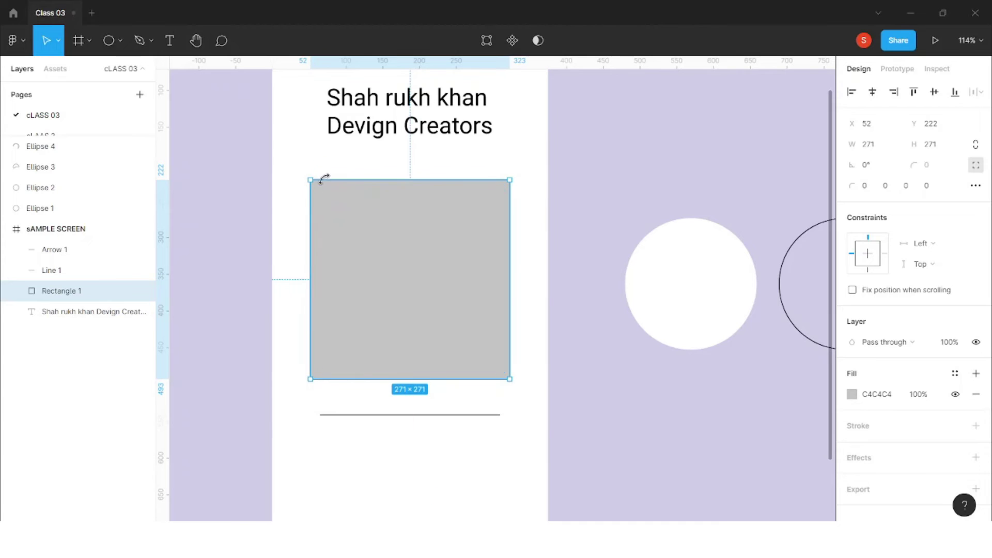
{"action": "left_click", "coordinate": [975, 165]}
{"action": "left_click", "coordinate": [928, 165]}
{"action": "left_click", "coordinate": [468, 219]}
{"action": "left_click", "coordinate": [937, 171]}
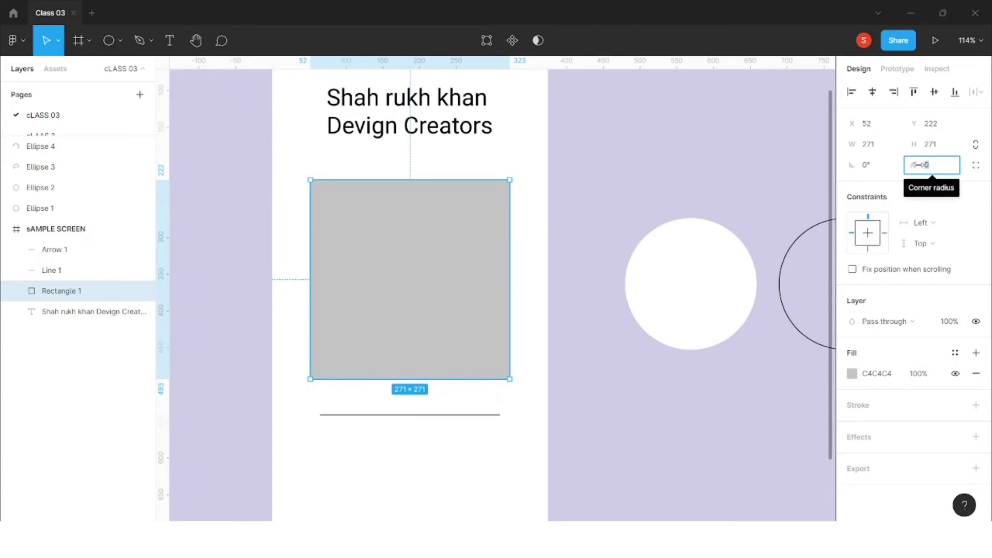
Switch the grey rectangle to independent corners and set its bottom-left corner radius to 140
{"action": "left_click", "coordinate": [977, 167]}
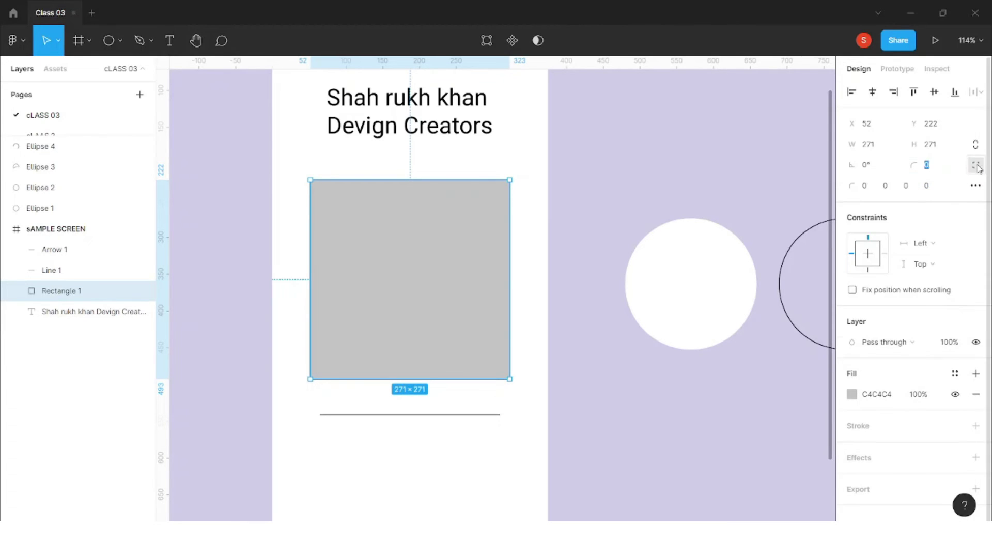
{"action": "left_click", "coordinate": [872, 191]}
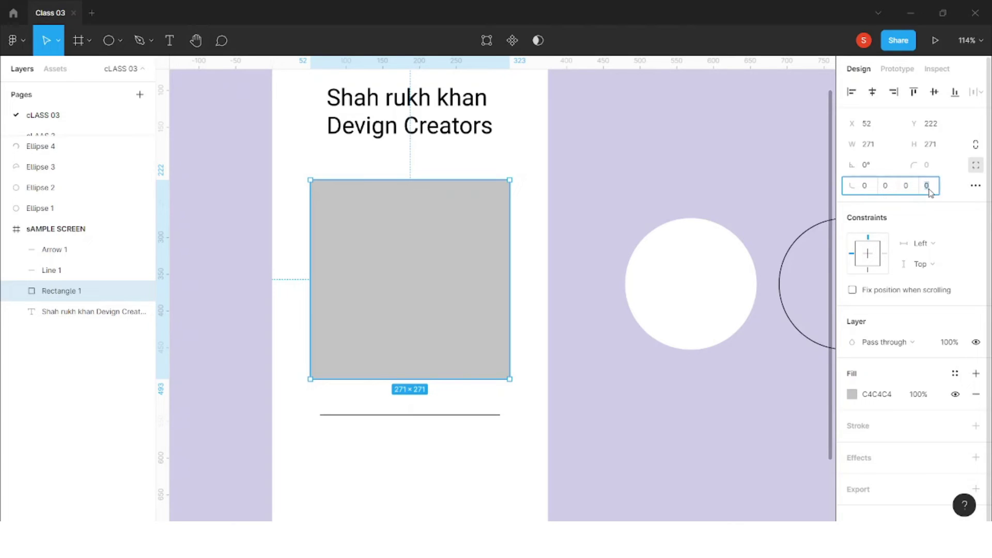
{"action": "type", "text": "10"}
{"action": "key", "text": "Return"}
{"action": "key", "text": "shift+Up"}
{"action": "key", "text": "shift+Up"}
{"action": "key", "text": "shift+Up"}
{"action": "key", "text": "shift+Up"}
{"action": "key", "text": "shift+Up"}
{"action": "key", "text": "shift+Up"}
{"action": "key", "text": "shift+Up"}
{"action": "key", "text": "shift+Up"}
{"action": "key", "text": "shift+Up"}
{"action": "key", "text": "shift+Up"}
{"action": "key", "text": "shift+Up"}
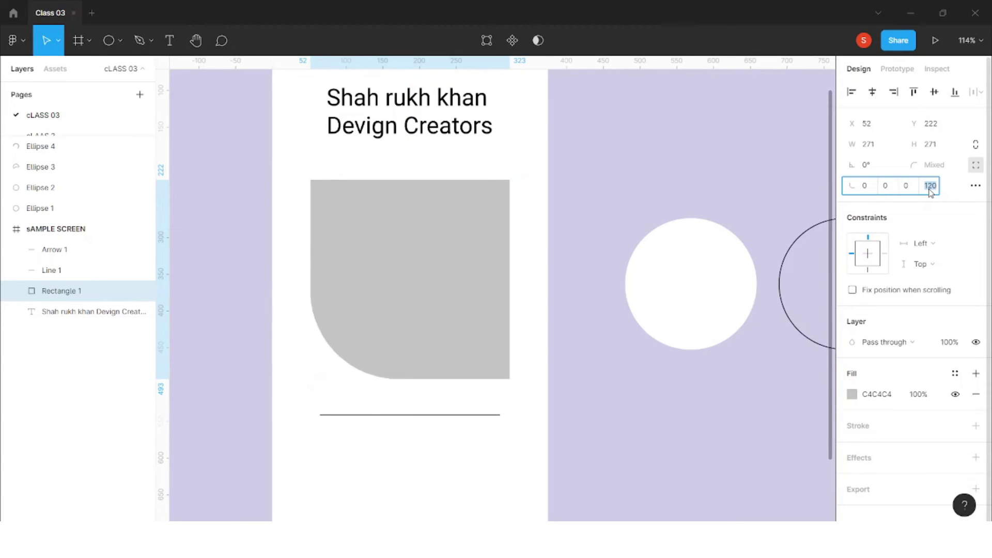
{"action": "left_click", "coordinate": [616, 212]}
Move the horizontal line beneath the grey rectangle slightly up, closer to the rectangle
{"action": "scroll", "coordinate": [522, 259], "scroll_direction": "down", "scroll_amount": 8}
{"action": "scroll", "coordinate": [498, 303], "scroll_direction": "up", "scroll_amount": 6}
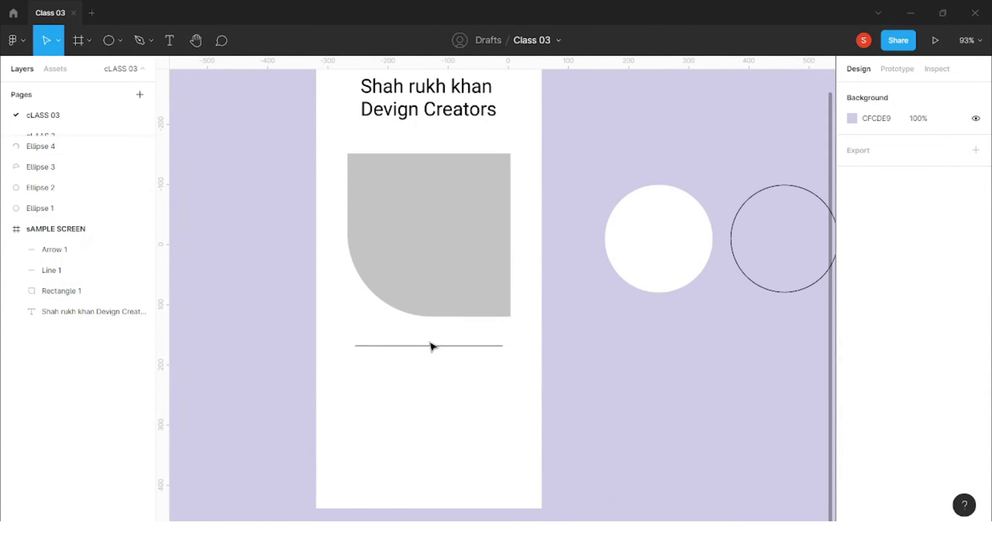
{"action": "left_click", "coordinate": [432, 336]}
Change the fill of the rectangle in the sample screen from grey to red and deselect it
{"action": "left_click", "coordinate": [483, 270]}
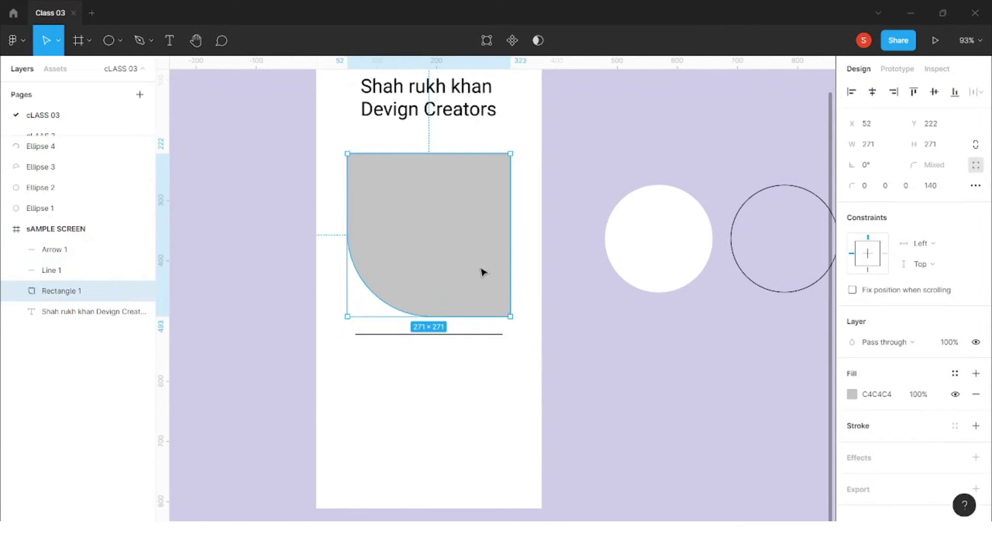
{"action": "left_click", "coordinate": [853, 396]}
{"action": "left_click", "coordinate": [797, 248]}
{"action": "left_click", "coordinate": [773, 228]}
{"action": "left_click", "coordinate": [582, 339]}
{"action": "scroll", "coordinate": [506, 303], "scroll_direction": "down", "scroll_amount": 3}
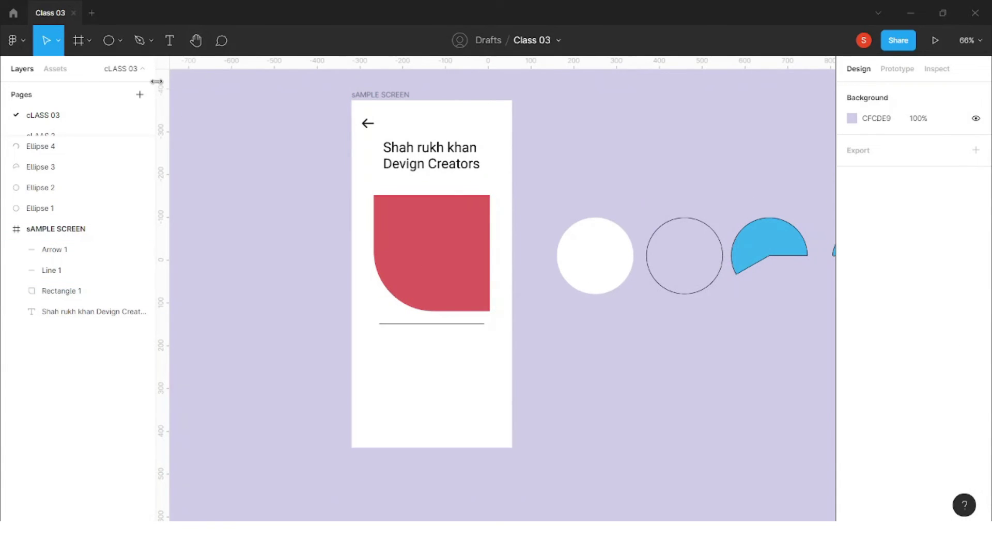
Draw a 210 × 210 triangle with the Polygon tool below the white circle and place it at X 146, Y 175
{"action": "left_click", "coordinate": [119, 41]}
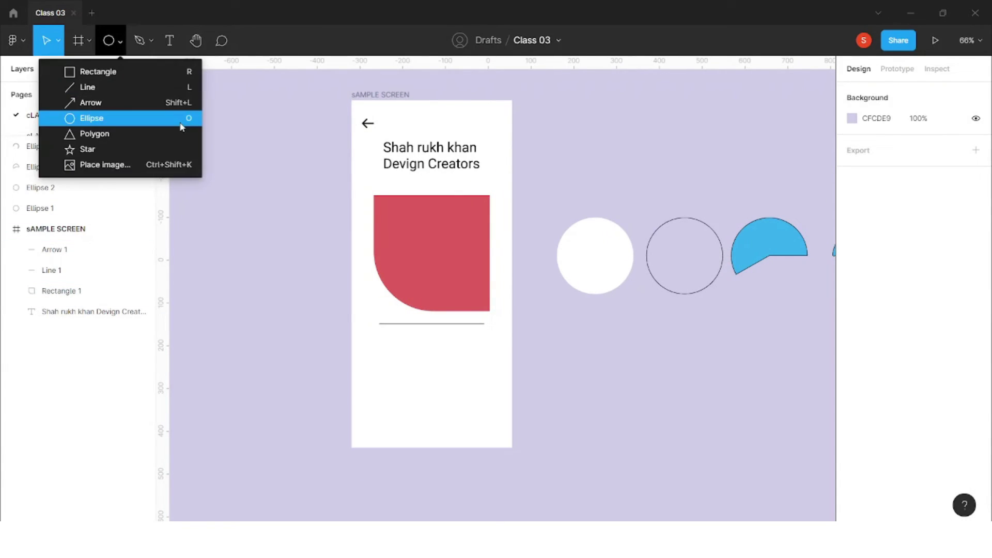
{"action": "left_click", "coordinate": [117, 134]}
{"action": "scroll", "coordinate": [494, 343], "scroll_direction": "up", "scroll_amount": 2}
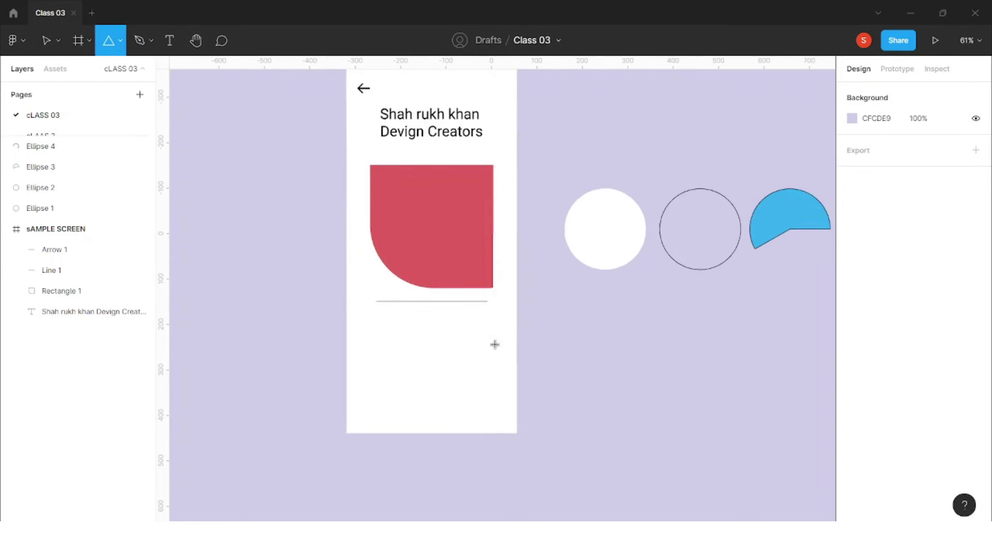
{"action": "scroll", "coordinate": [512, 339], "scroll_direction": "right", "scroll_amount": 3}
{"action": "left_click_drag", "start_coordinate": [471, 317], "coordinate": [573, 419]}
{"action": "left_click_drag", "start_coordinate": [533, 372], "coordinate": [502, 367]}
{"action": "scroll", "coordinate": [502, 367], "scroll_direction": "up", "scroll_amount": 5}
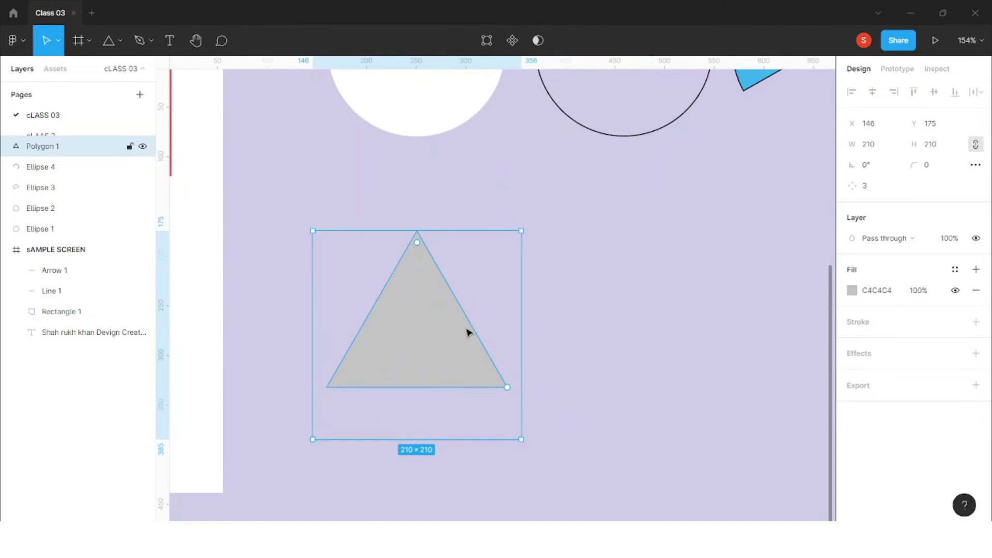
Enlarge the triangle to 252 × 252 at X 134, Y 160, and set its point count to 4
{"action": "left_click_drag", "start_coordinate": [520, 443], "coordinate": [562, 483]}
{"action": "left_click_drag", "start_coordinate": [489, 355], "coordinate": [477, 340]}
{"action": "left_click_drag", "start_coordinate": [428, 233], "coordinate": [421, 211]}
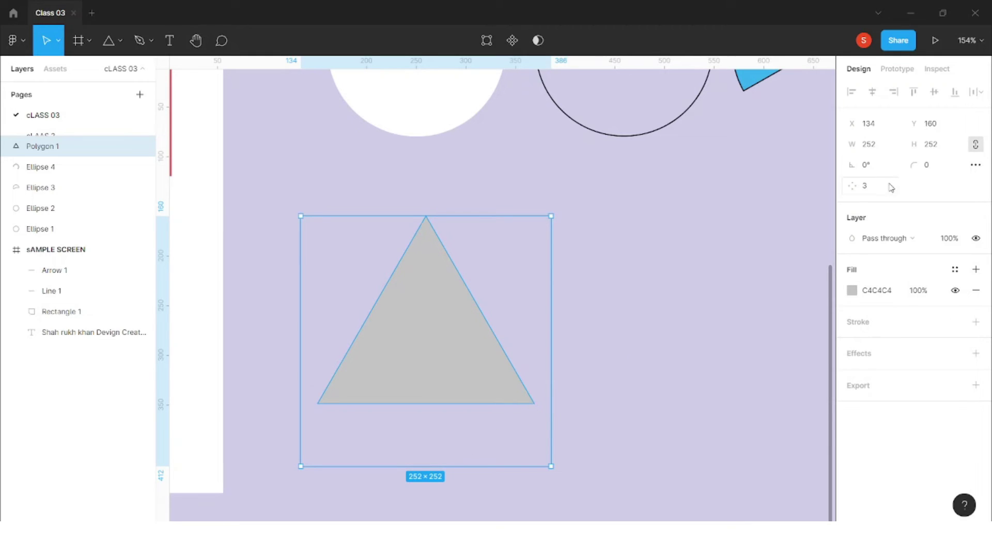
{"action": "left_click", "coordinate": [886, 189]}
{"action": "key", "text": "Up"}
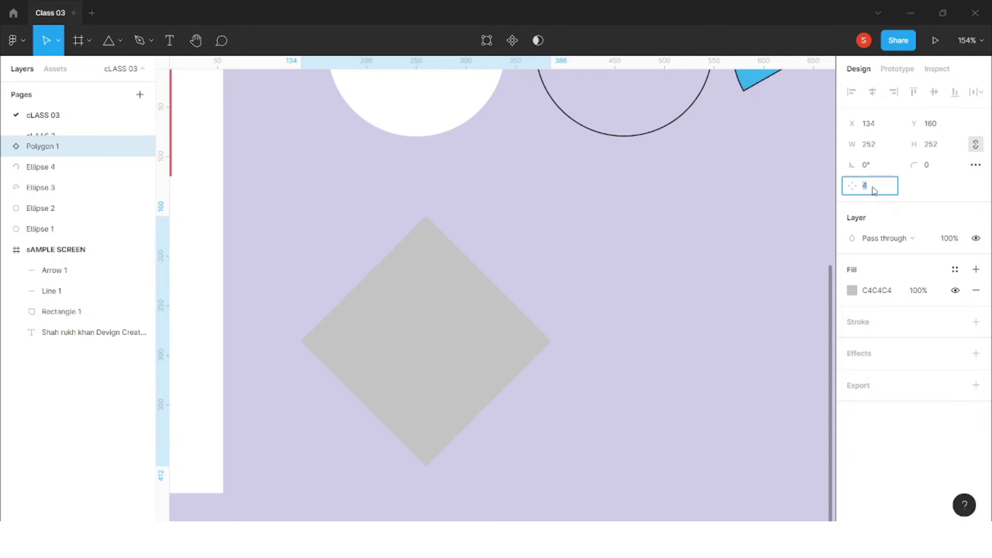
Raise the polygon's point count to 8, and reduce it to 5
{"action": "key", "text": "Up"}
{"action": "key", "text": "Up"}
{"action": "key", "text": "Up"}
{"action": "key", "text": "Up"}
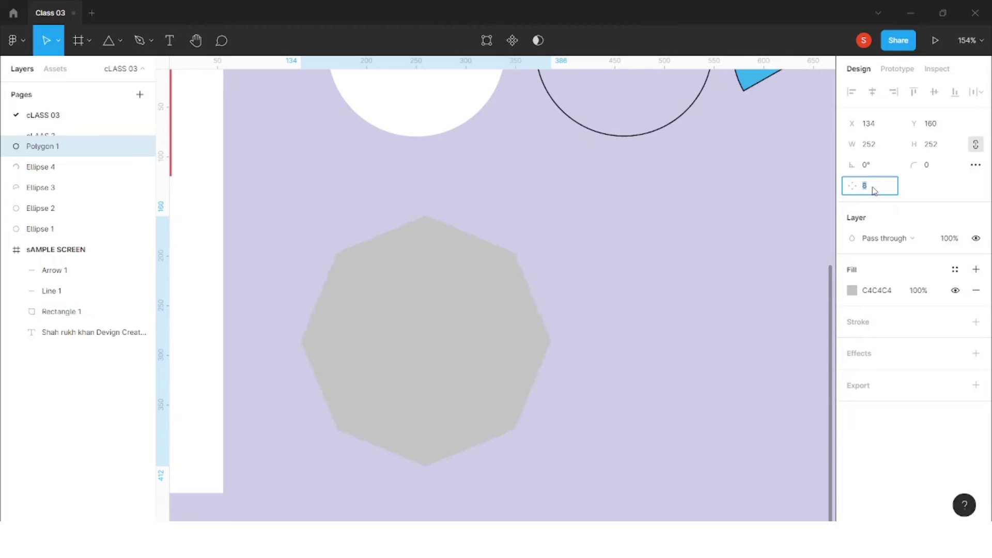
{"action": "key", "text": "Down"}
{"action": "key", "text": "Down"}
{"action": "key", "text": "Down"}
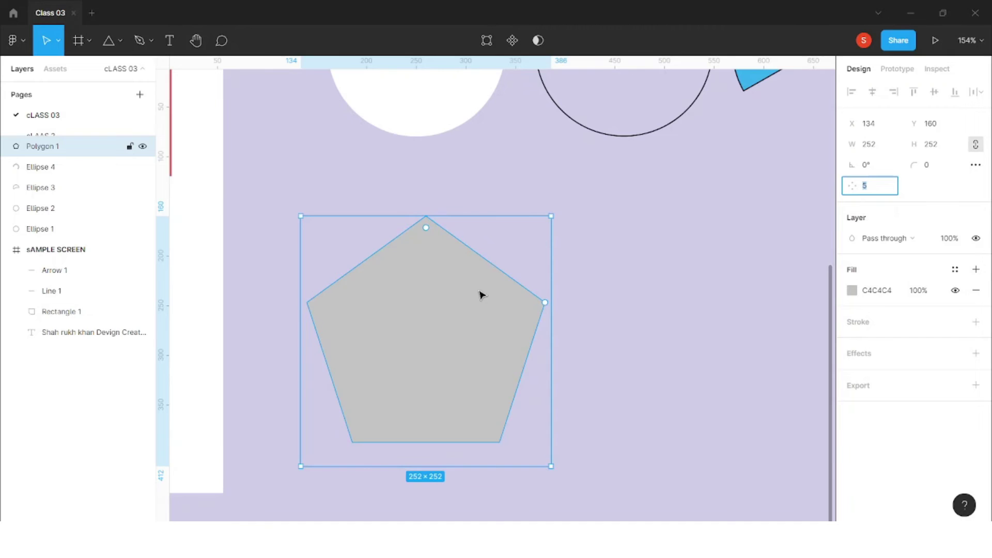
Change the polygon's fill colour to purple 9F29BC
{"action": "scroll", "coordinate": [520, 307], "scroll_direction": "down", "scroll_amount": 2}
{"action": "left_click", "coordinate": [851, 290]}
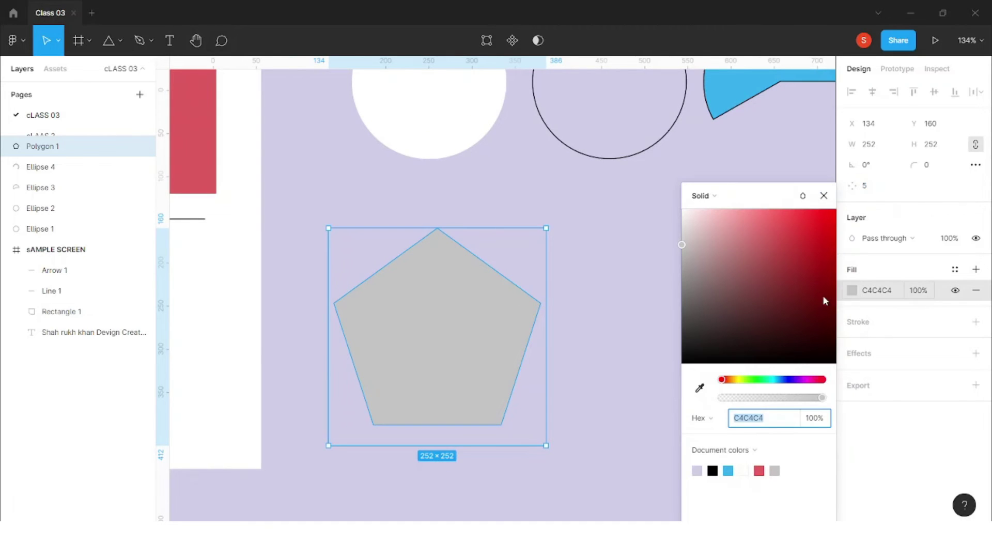
{"action": "left_click", "coordinate": [802, 250]}
{"action": "left_click", "coordinate": [804, 380]}
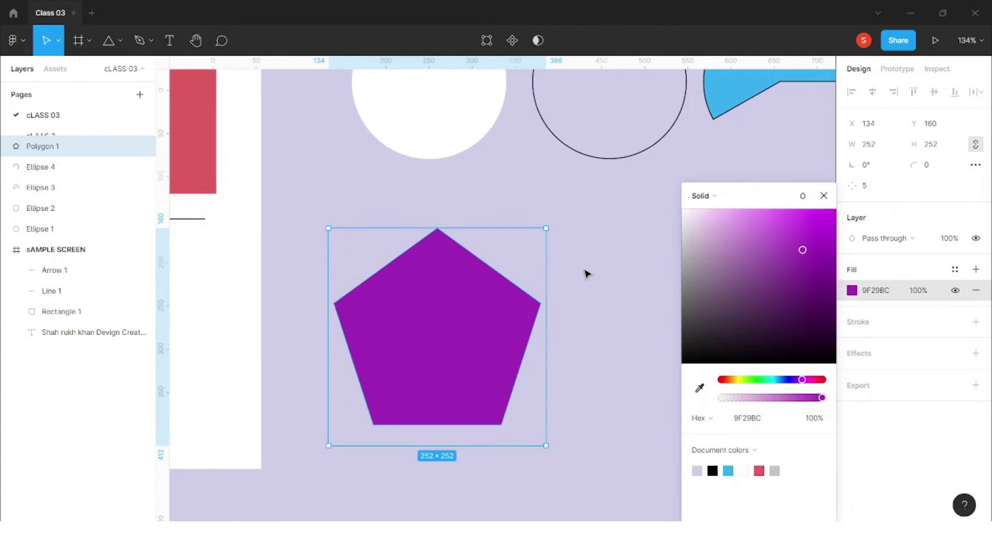
{"action": "left_click", "coordinate": [586, 272]}
Round the purple polygon's corners to a radius of 27 and reduce its point count to 4
{"action": "scroll", "coordinate": [479, 302], "scroll_direction": "down", "scroll_amount": 3}
{"action": "left_click", "coordinate": [485, 321]}
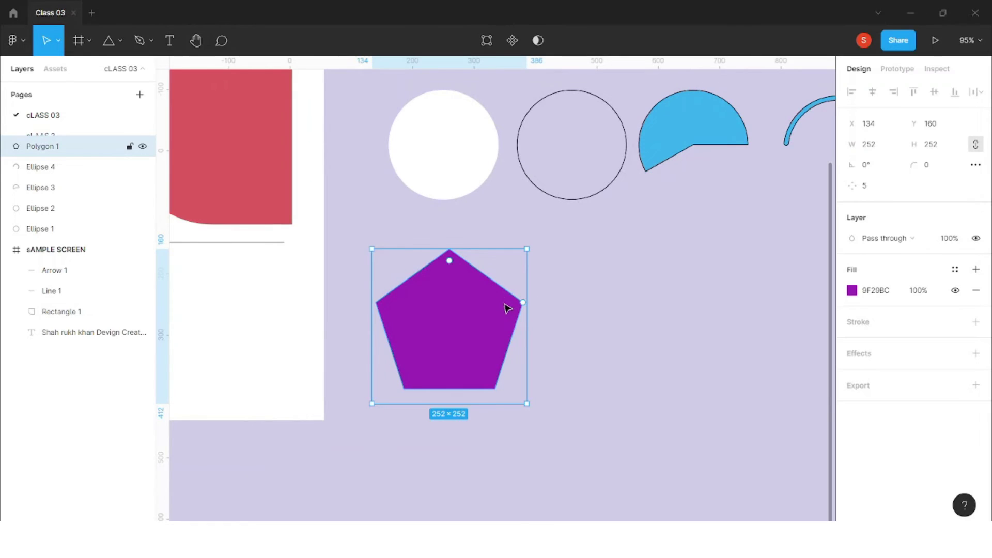
{"action": "left_click_drag", "start_coordinate": [453, 266], "coordinate": [451, 272]}
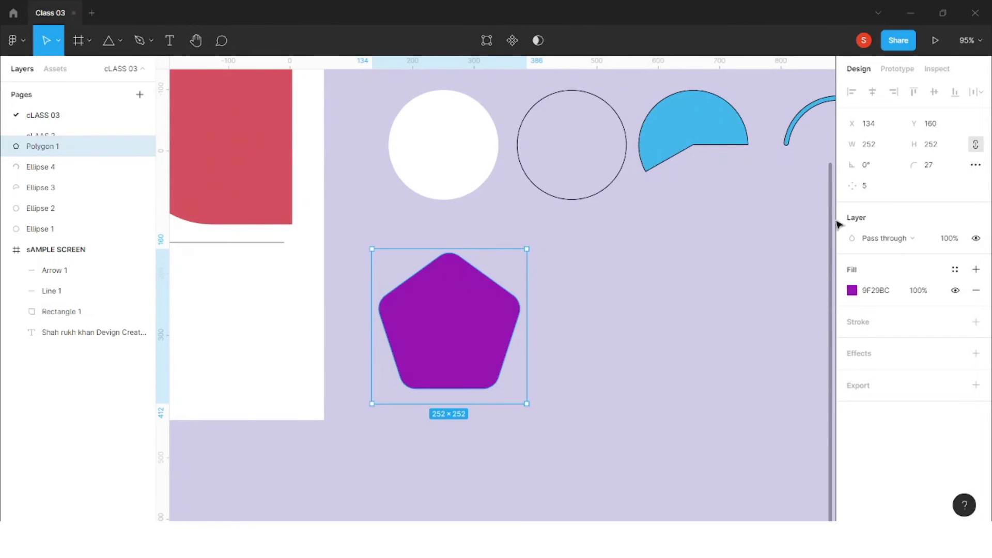
{"action": "left_click", "coordinate": [928, 166]}
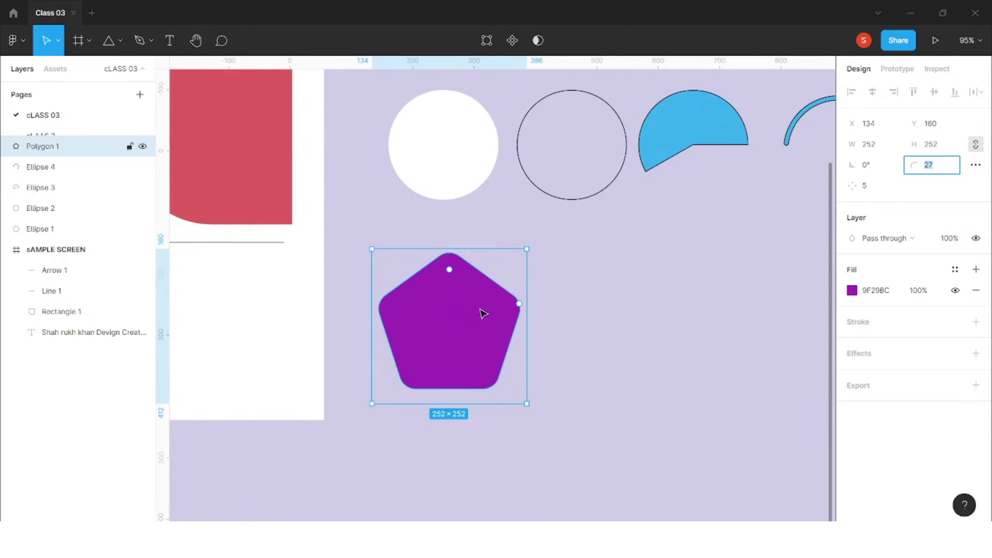
{"action": "left_click_drag", "start_coordinate": [519, 305], "coordinate": [554, 332]}
{"action": "left_click", "coordinate": [595, 290]}
{"action": "scroll", "coordinate": [574, 310], "scroll_direction": "down", "scroll_amount": 2}
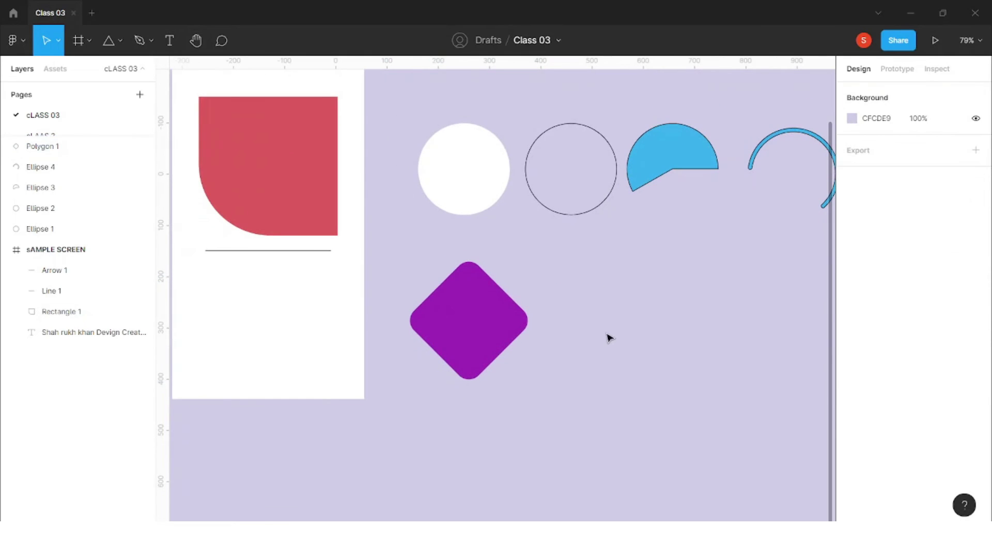
Draw a star about 149 × 149 beside the purple diamond and move it to about X 478, Y 186
{"action": "scroll", "coordinate": [558, 331], "scroll_direction": "left", "scroll_amount": 2}
{"action": "scroll", "coordinate": [514, 316], "scroll_direction": "up", "scroll_amount": 1}
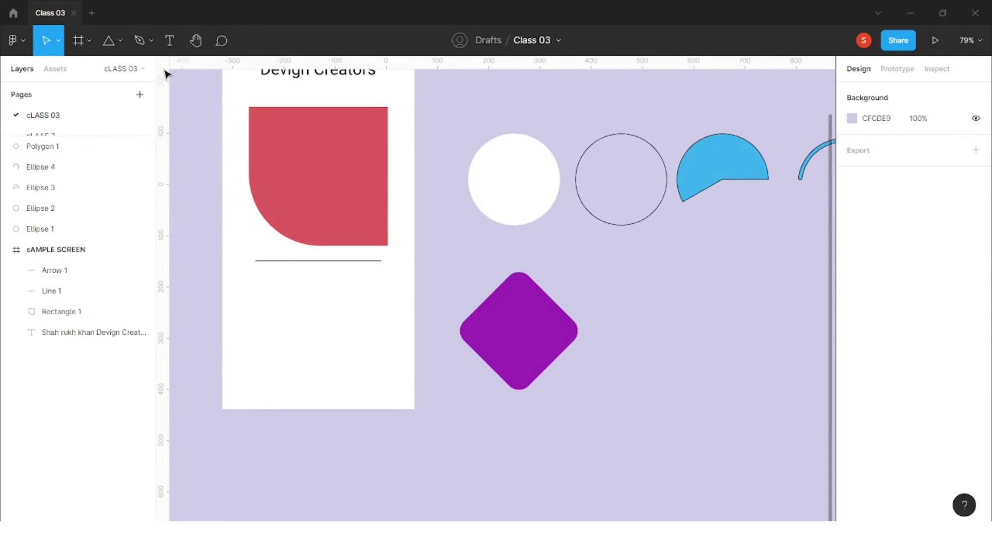
{"action": "left_click", "coordinate": [119, 43]}
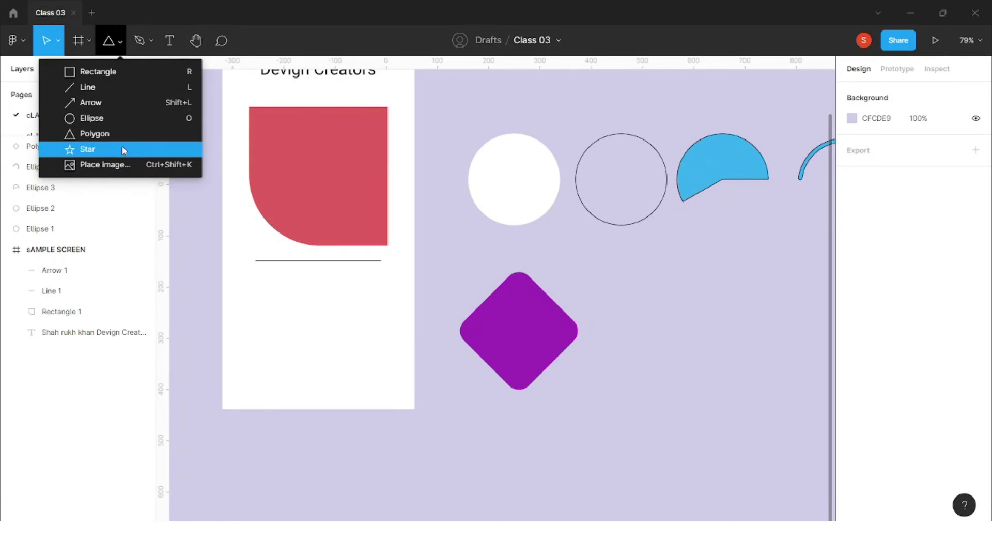
{"action": "left_click", "coordinate": [124, 150]}
{"action": "scroll", "coordinate": [558, 286], "scroll_direction": "right", "scroll_amount": 2}
{"action": "left_click_drag", "start_coordinate": [592, 286], "coordinate": [668, 362]}
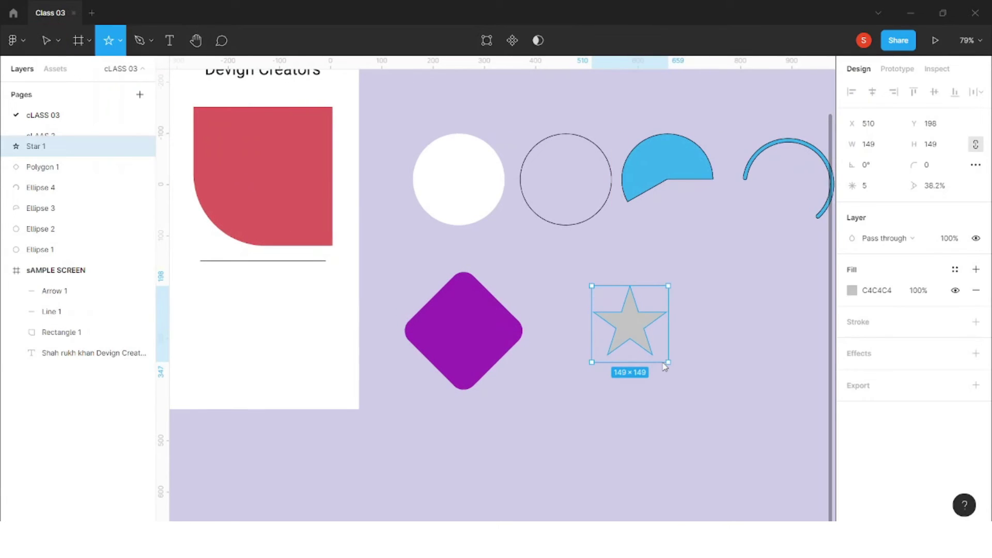
{"action": "scroll", "coordinate": [665, 367], "scroll_direction": "up", "scroll_amount": 4}
{"action": "left_click_drag", "start_coordinate": [618, 322], "coordinate": [587, 310]}
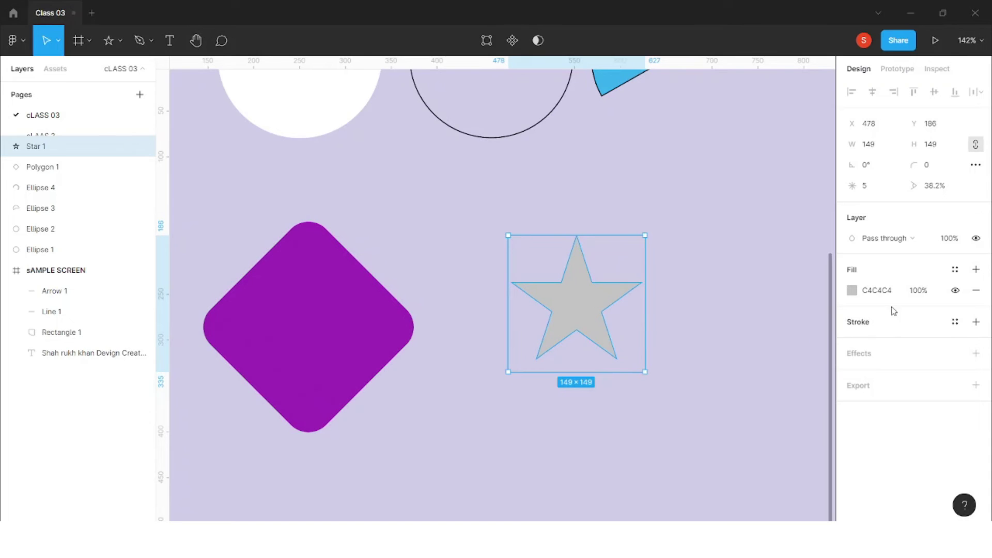
Change the star's fill colour to yellow FDCB1C
{"action": "left_click", "coordinate": [851, 290]}
{"action": "left_click", "coordinate": [737, 380]}
{"action": "left_click_drag", "start_coordinate": [783, 246], "coordinate": [809, 215]}
{"action": "left_click", "coordinate": [620, 257]}
{"action": "scroll", "coordinate": [619, 257], "scroll_direction": "right", "scroll_amount": 1}
Make the star's arms fatter by raising its inner ratio to 52%
{"action": "left_click", "coordinate": [508, 291]}
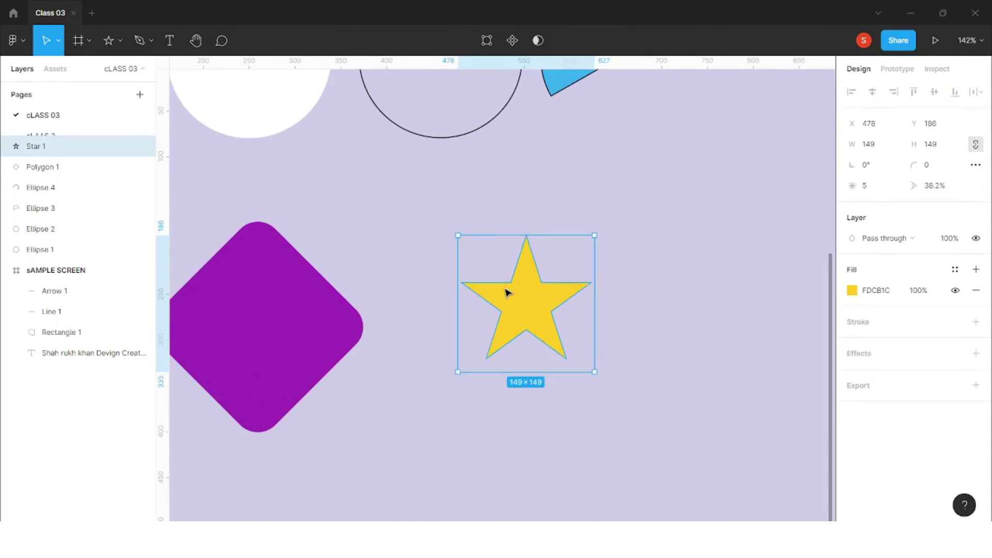
{"action": "scroll", "coordinate": [530, 249], "scroll_direction": "up", "scroll_amount": 3}
{"action": "mouse_move", "coordinate": [551, 307]}
{"action": "left_mouse_down"}
{"action": "mouse_move", "coordinate": [569, 305]}
{"action": "mouse_move", "coordinate": [569, 297]}
{"action": "mouse_move", "coordinate": [545, 305]}
{"action": "mouse_move", "coordinate": [582, 277]}
{"action": "mouse_move", "coordinate": [558, 290]}
{"action": "left_mouse_up"}
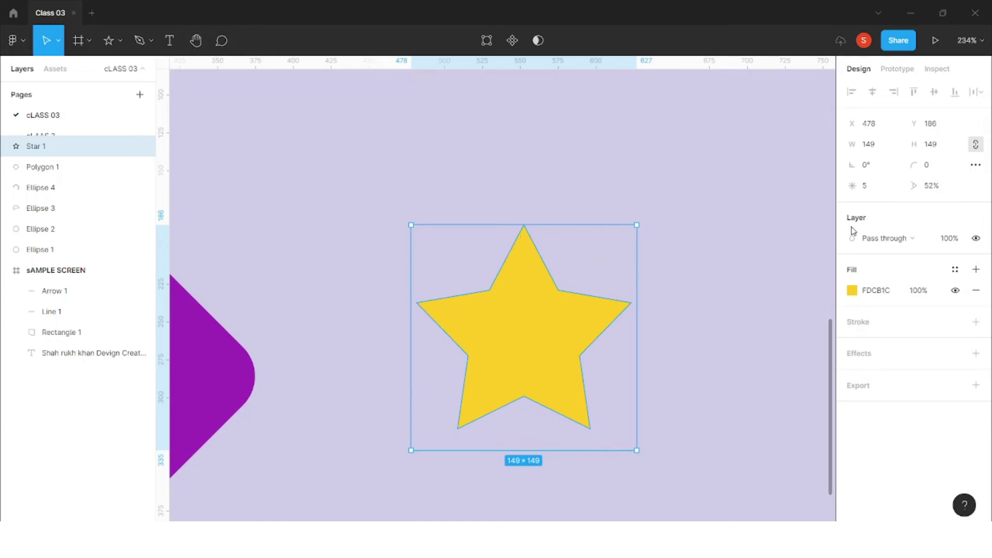
{"action": "left_click", "coordinate": [926, 186]}
Try the star with a point count of 4
{"action": "left_click", "coordinate": [875, 190]}
{"action": "type", "text": "6"}
{"action": "key", "text": "Return"}
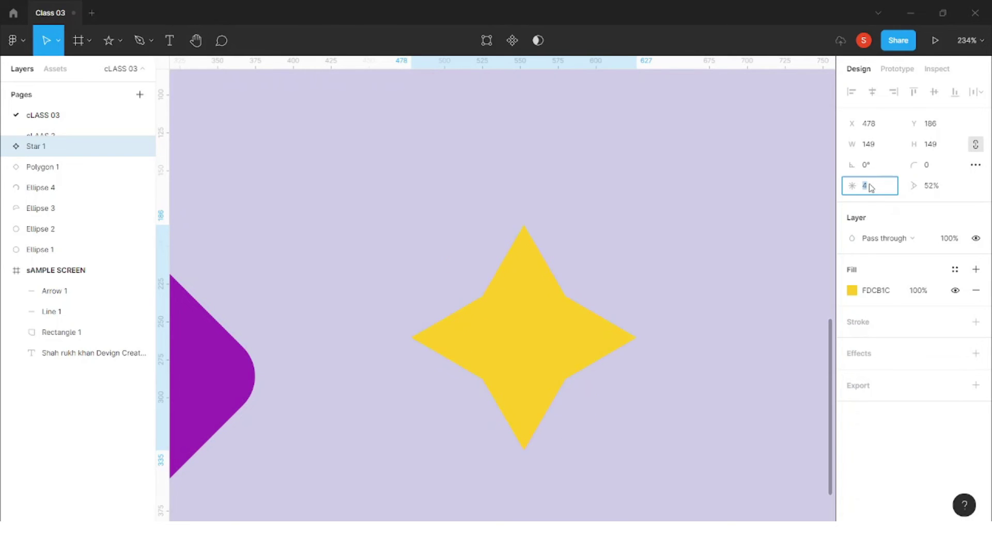
Give the star 5 points and round its corners to a radius of 4
{"action": "mouse_move", "coordinate": [523, 237]}
{"action": "left_mouse_down"}
{"action": "mouse_move", "coordinate": [529, 246]}
{"action": "mouse_move", "coordinate": [525, 223]}
{"action": "left_mouse_up"}
{"action": "left_click", "coordinate": [938, 165]}
{"action": "type", "text": "3"}
{"action": "key", "text": "Return"}
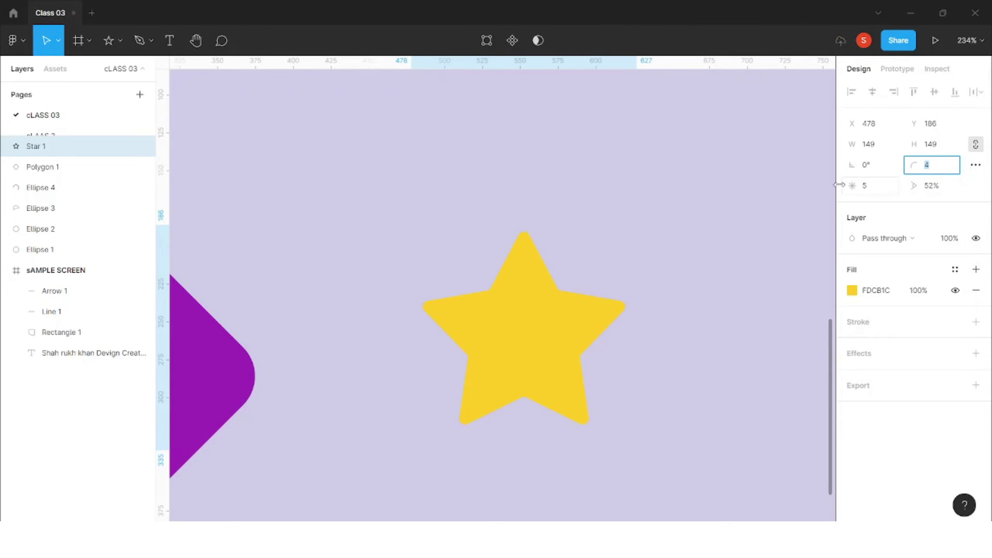
{"action": "left_click", "coordinate": [787, 206]}
Move the yellow star slightly to about X 484, Y 211, below the row of ellipses
{"action": "scroll", "coordinate": [618, 275], "scroll_direction": "down", "scroll_amount": 5}
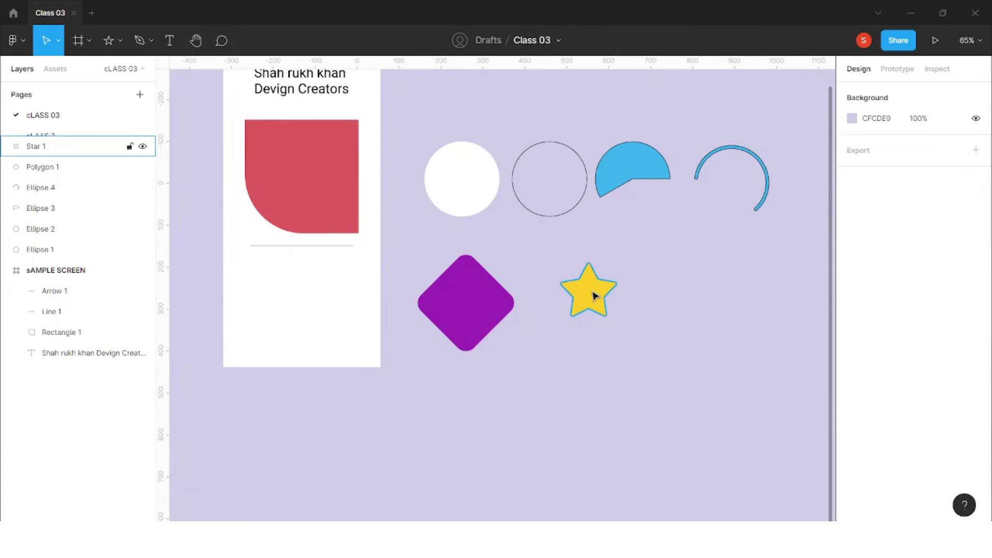
{"action": "left_click", "coordinate": [594, 299]}
{"action": "scroll", "coordinate": [604, 301], "scroll_direction": "down", "scroll_amount": 3}
{"action": "scroll", "coordinate": [602, 303], "scroll_direction": "up", "scroll_amount": 3}
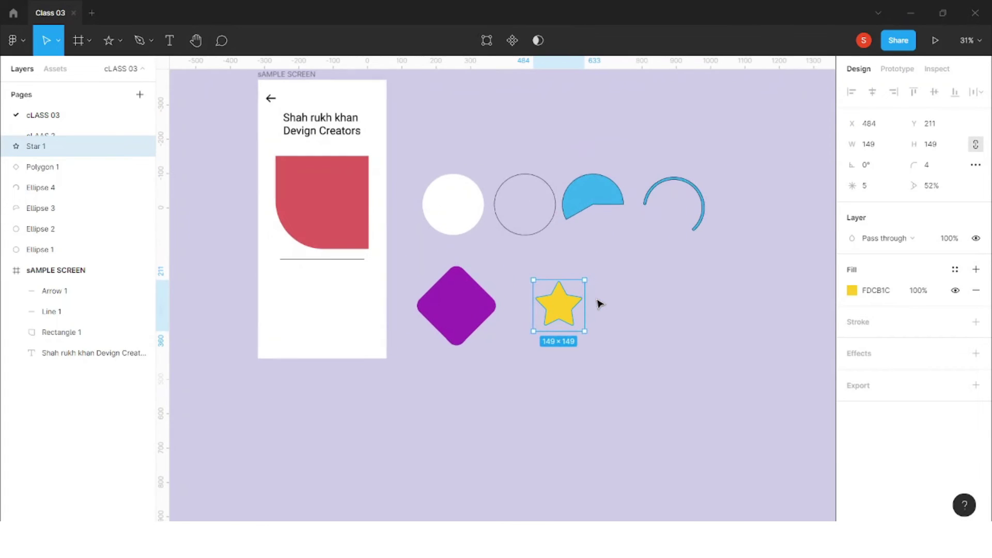
{"action": "scroll", "coordinate": [615, 217], "scroll_direction": "up", "scroll_amount": 5}
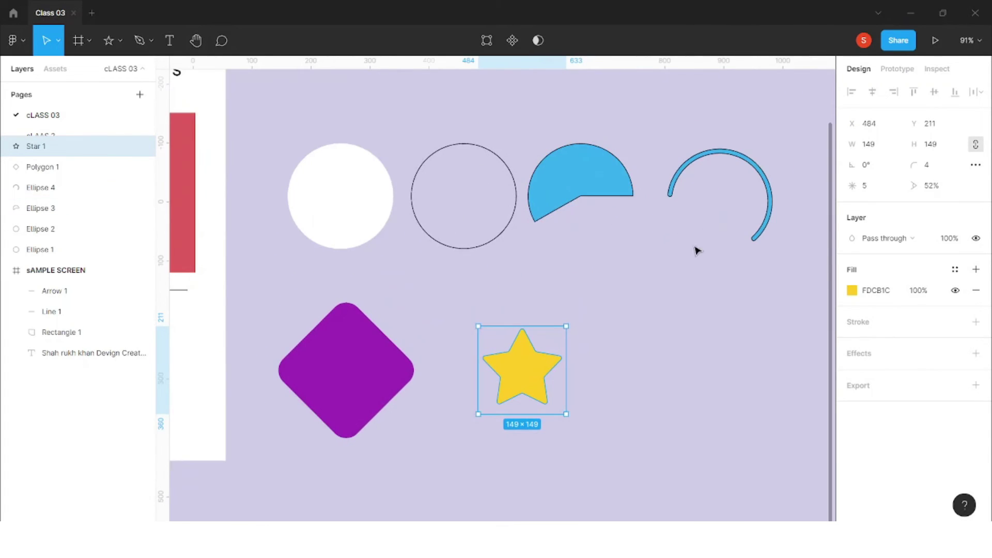
{"action": "scroll", "coordinate": [613, 222], "scroll_direction": "down", "scroll_amount": 2}
{"action": "scroll", "coordinate": [615, 259], "scroll_direction": "left", "scroll_amount": 1}
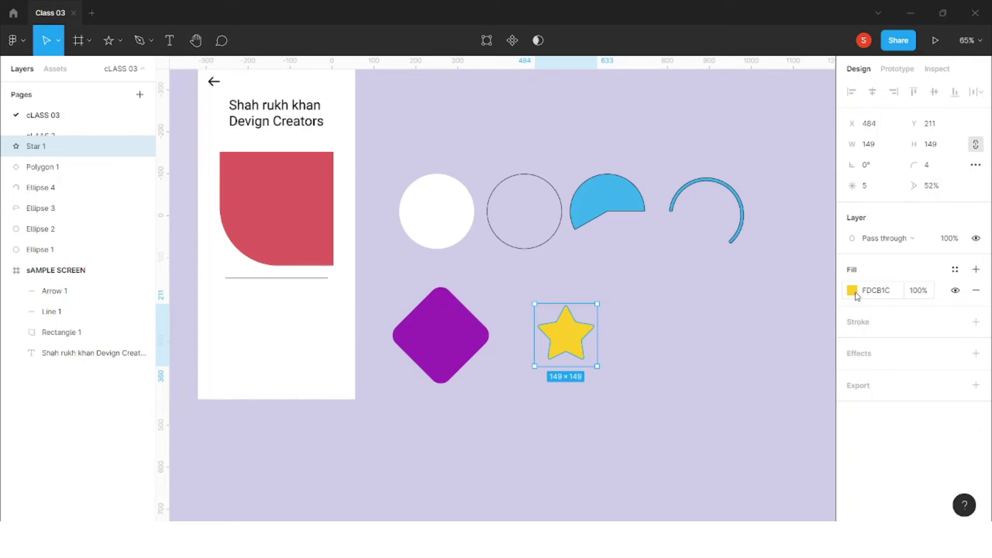
{"action": "scroll", "coordinate": [582, 335], "scroll_direction": "up", "scroll_amount": 5}
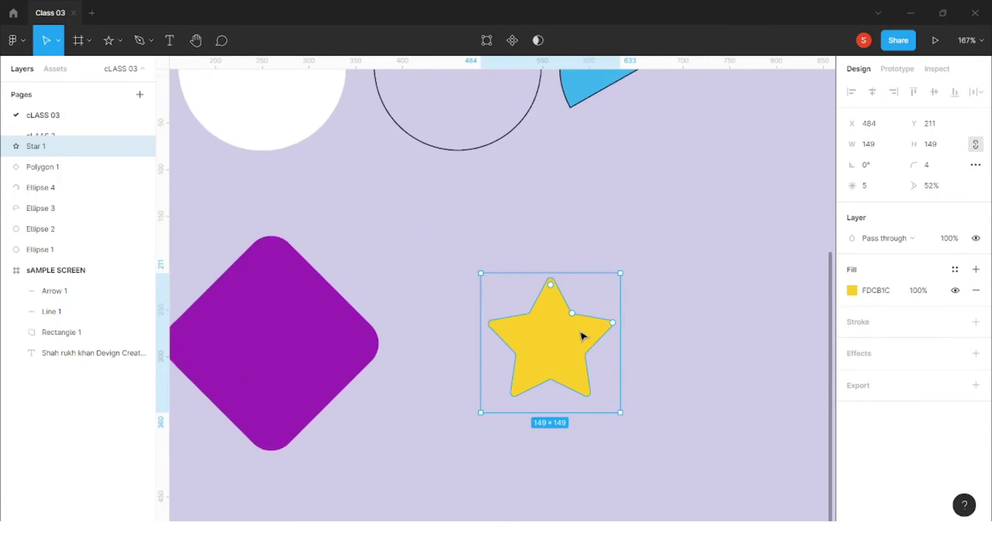
Lower the black stroke's opacity on the blue pie-shaped ellipse to 13% and inspect the outline up close
{"action": "scroll", "coordinate": [581, 335], "scroll_direction": "down", "scroll_amount": 1}
{"action": "left_click", "coordinate": [607, 139]}
{"action": "scroll", "coordinate": [656, 195], "scroll_direction": "up", "scroll_amount": 2}
{"action": "scroll", "coordinate": [707, 186], "scroll_direction": "up", "scroll_amount": 2}
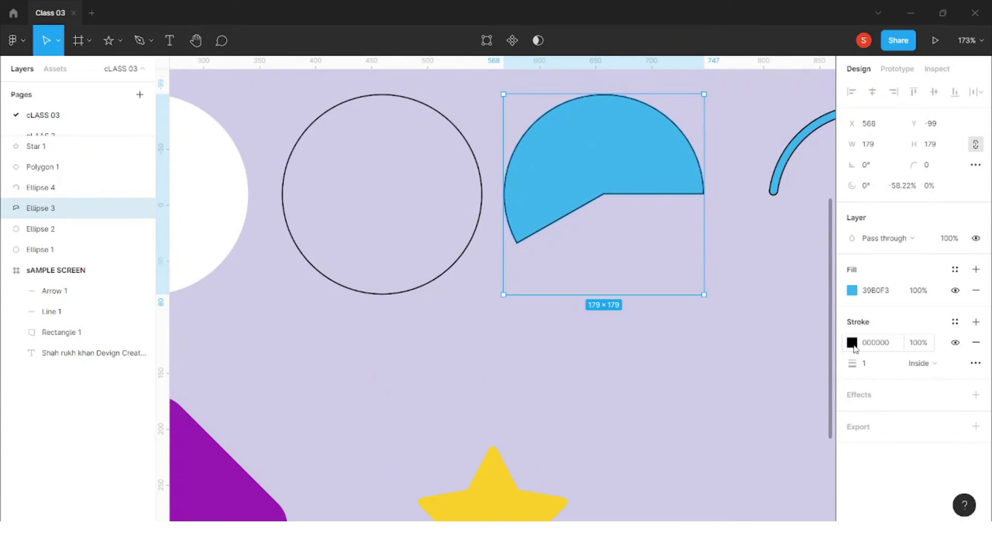
{"action": "left_click", "coordinate": [852, 343]}
{"action": "left_click", "coordinate": [854, 347]}
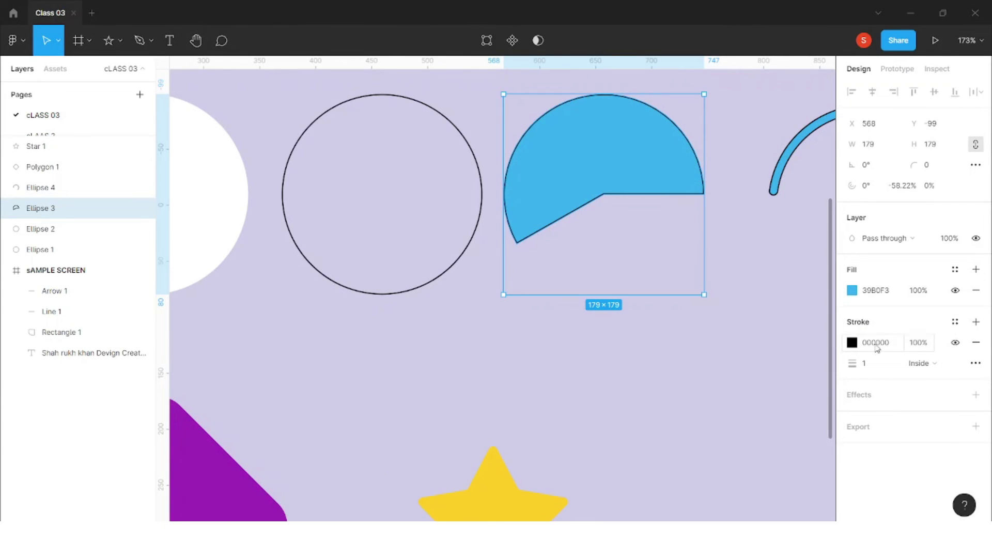
{"action": "left_click", "coordinate": [916, 343]}
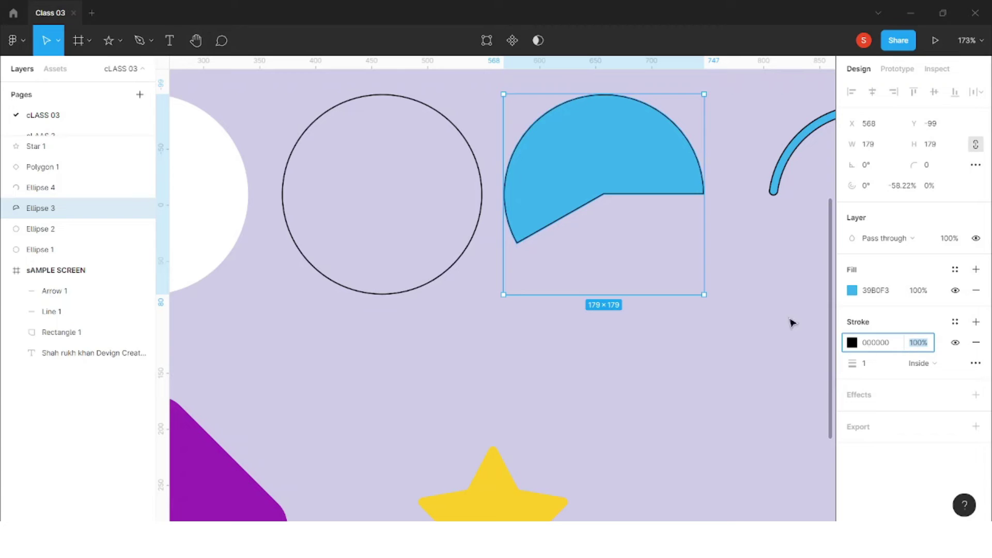
{"action": "type", "text": "74"}
{"action": "key", "text": "Return"}
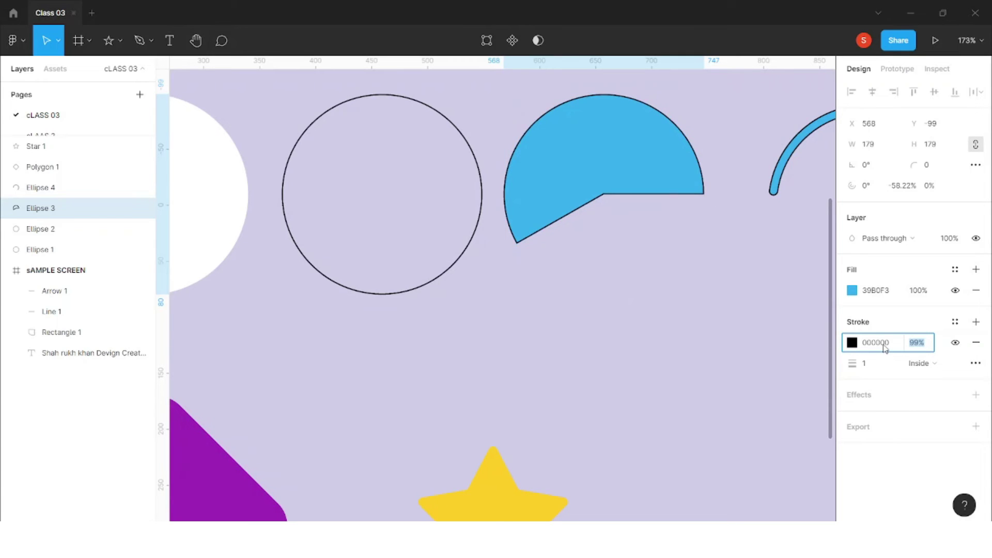
{"action": "key", "text": "Down"}
{"action": "key", "text": "Down"}
{"action": "key", "text": "Down"}
{"action": "key", "text": "Down"}
{"action": "key", "text": "Down"}
{"action": "key", "text": "Down"}
{"action": "key", "text": "Down"}
{"action": "key", "text": "Down"}
{"action": "key", "text": "Down"}
{"action": "key", "text": "Down"}
{"action": "key", "text": "Down"}
{"action": "key", "text": "Down"}
{"action": "key", "text": "Down"}
{"action": "key", "text": "Down"}
{"action": "key", "text": "Down"}
{"action": "key", "text": "Down"}
{"action": "key", "text": "Down"}
{"action": "key", "text": "Down"}
{"action": "key", "text": "Down"}
{"action": "key", "text": "Down"}
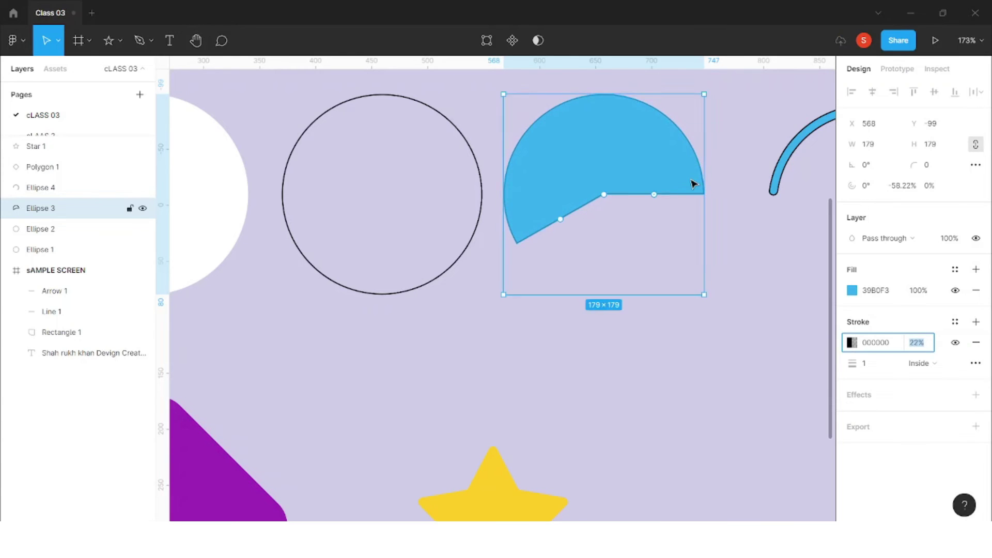
{"action": "left_click", "coordinate": [660, 348]}
{"action": "scroll", "coordinate": [650, 175], "scroll_direction": "up", "scroll_amount": 3}
{"action": "scroll", "coordinate": [603, 196], "scroll_direction": "up", "scroll_amount": 5}
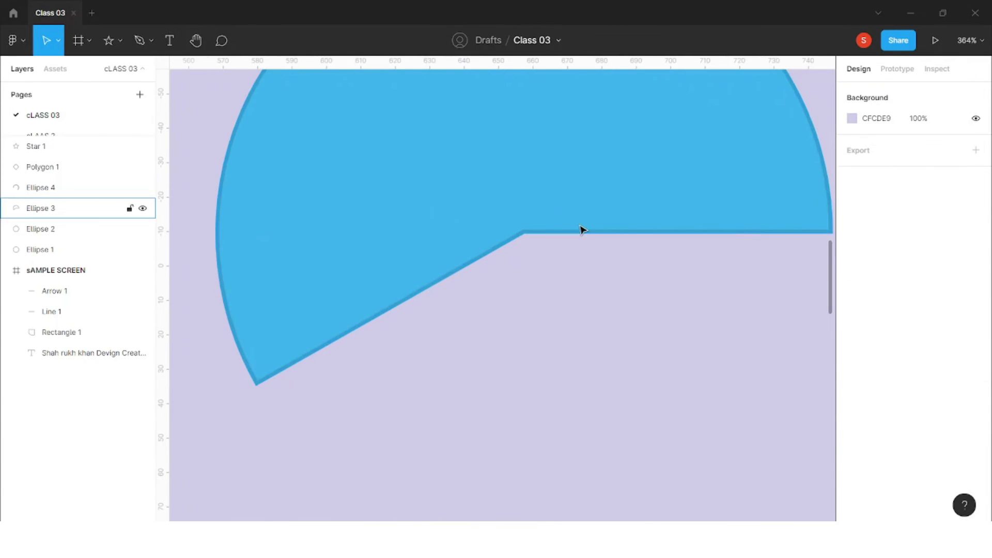
{"action": "scroll", "coordinate": [593, 237], "scroll_direction": "down", "scroll_amount": 5}
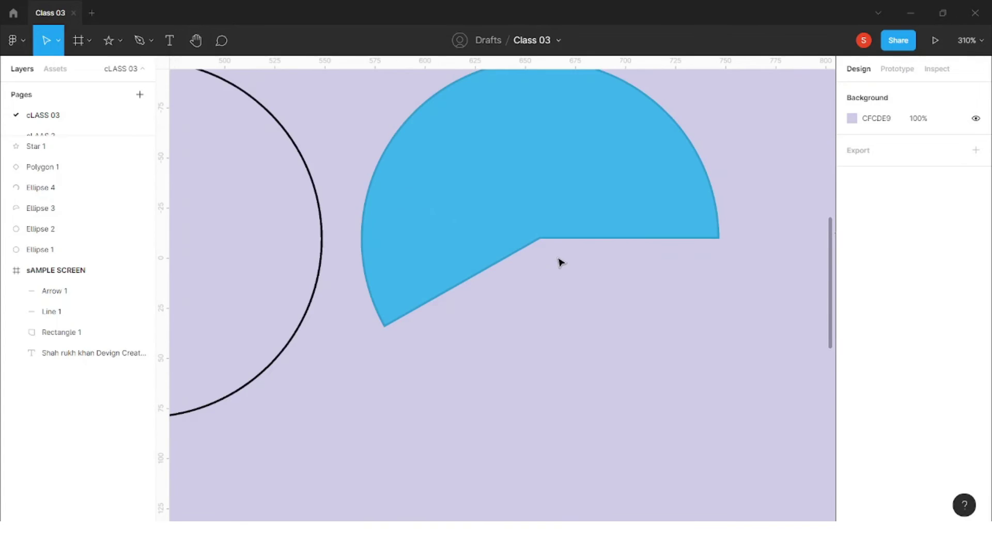
Set the blue pie-shaped ellipse's stroke opacity to 100%
{"action": "left_click", "coordinate": [614, 206]}
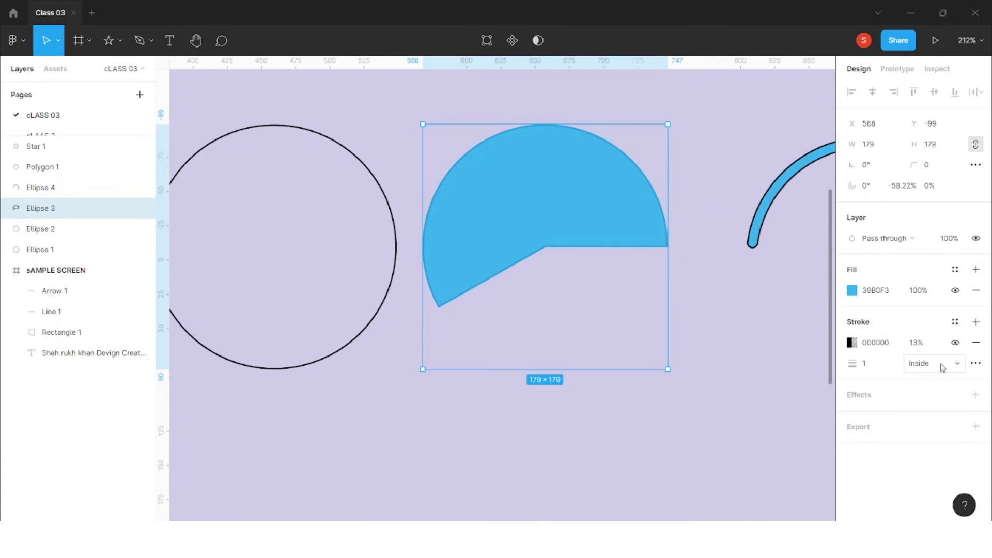
{"action": "left_click", "coordinate": [925, 345]}
{"action": "type", "text": "109"}
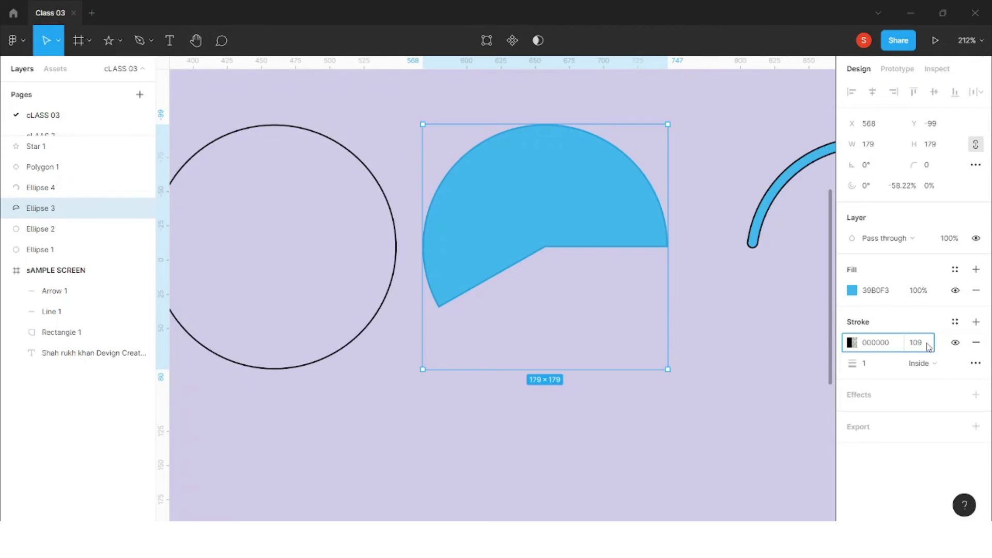
{"action": "key", "text": "Return"}
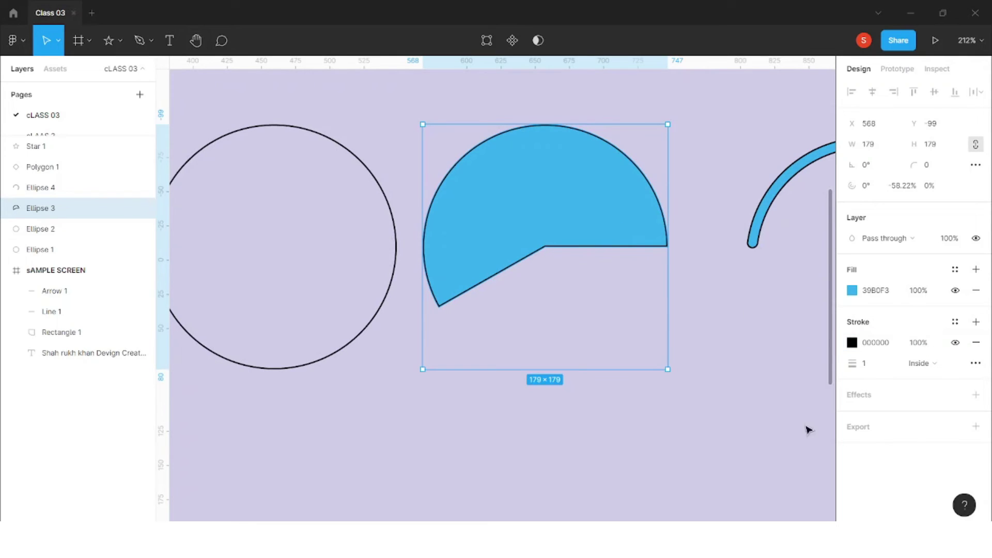
Thicken the blue pie-shaped ellipse's stroke to a weight of 8
{"action": "left_click", "coordinate": [872, 367]}
{"action": "key", "text": "Up"}
{"action": "key", "text": "Up"}
{"action": "key", "text": "Up"}
{"action": "key", "text": "Up"}
{"action": "key", "text": "Up"}
{"action": "key", "text": "Up"}
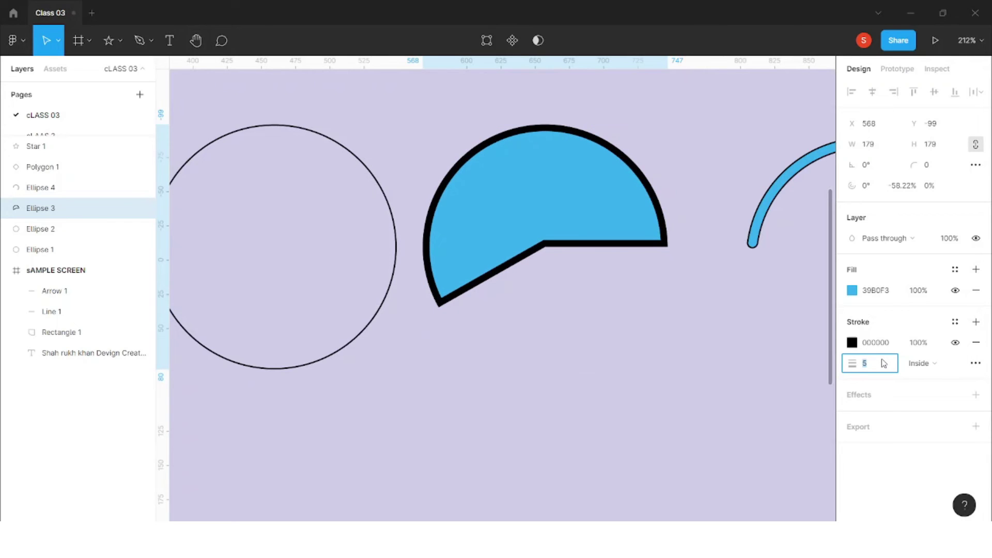
{"action": "key", "text": "Up"}
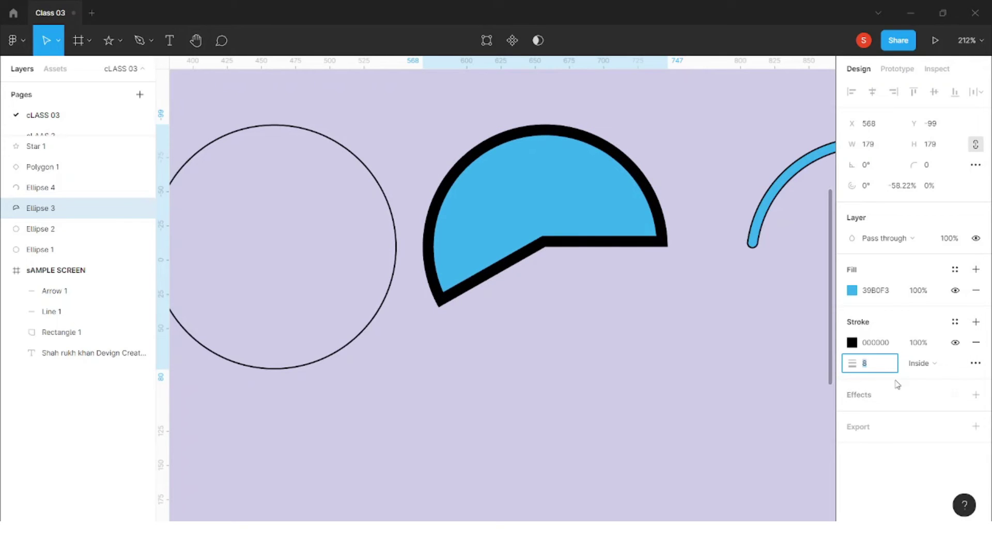
Try the Center and Inside stroke positions on the blue pie-shaped ellipse and settle on Outside
{"action": "left_click", "coordinate": [927, 370]}
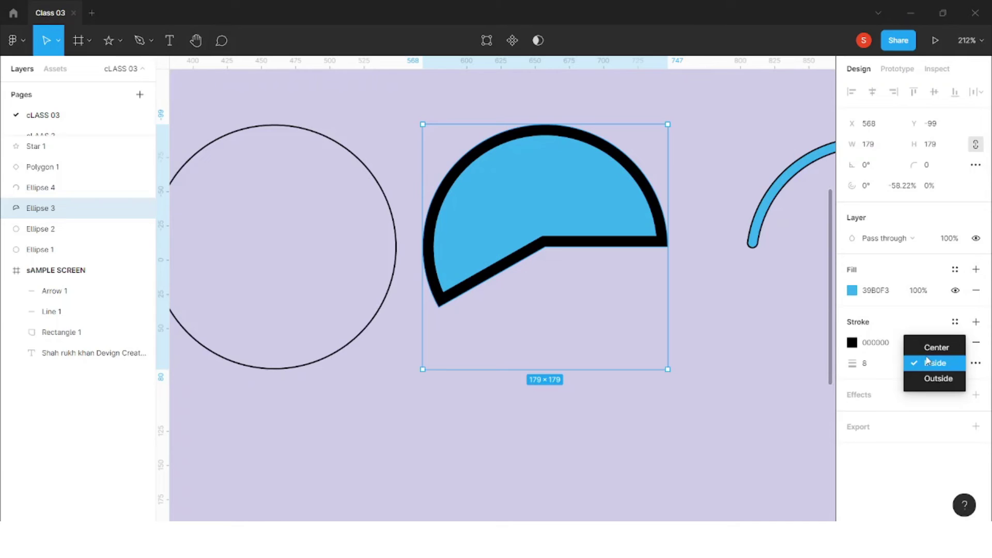
{"action": "left_click", "coordinate": [927, 354]}
{"action": "left_click", "coordinate": [931, 365]}
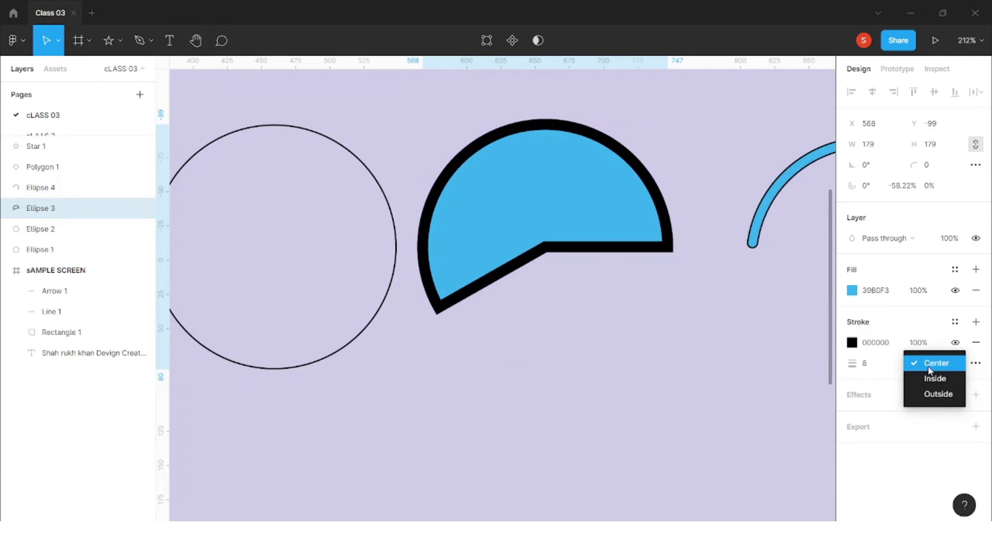
{"action": "left_click", "coordinate": [937, 381]}
{"action": "left_click", "coordinate": [933, 368]}
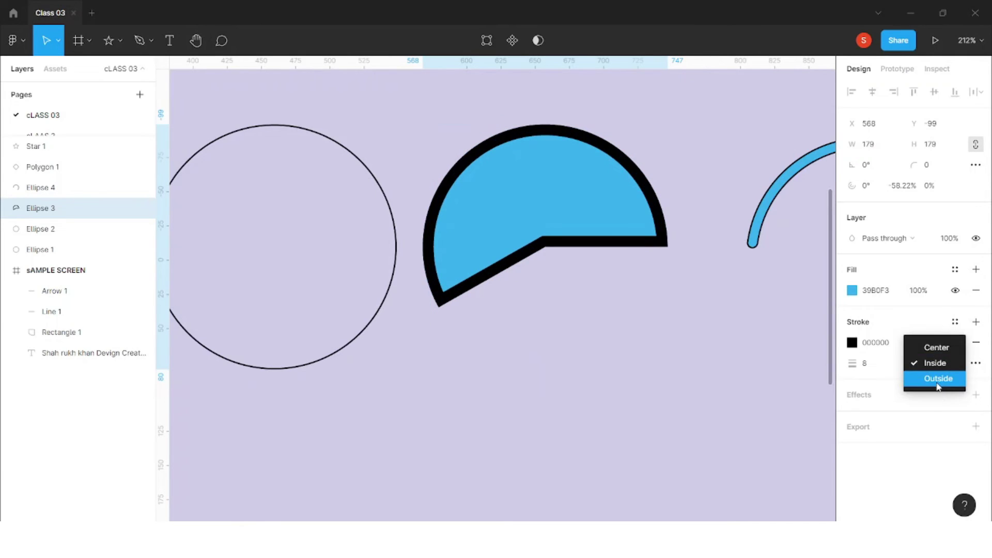
{"action": "left_click", "coordinate": [939, 380]}
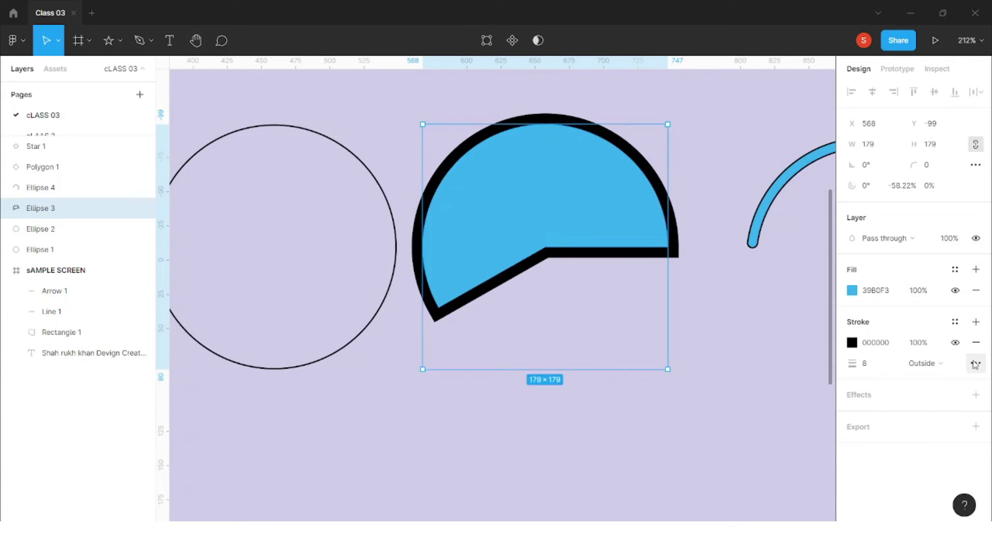
Switch the blue pie-shaped ellipse's stroke style to Dash, comparing it once with Solid in the advanced stroke settings
{"action": "left_click", "coordinate": [975, 364]}
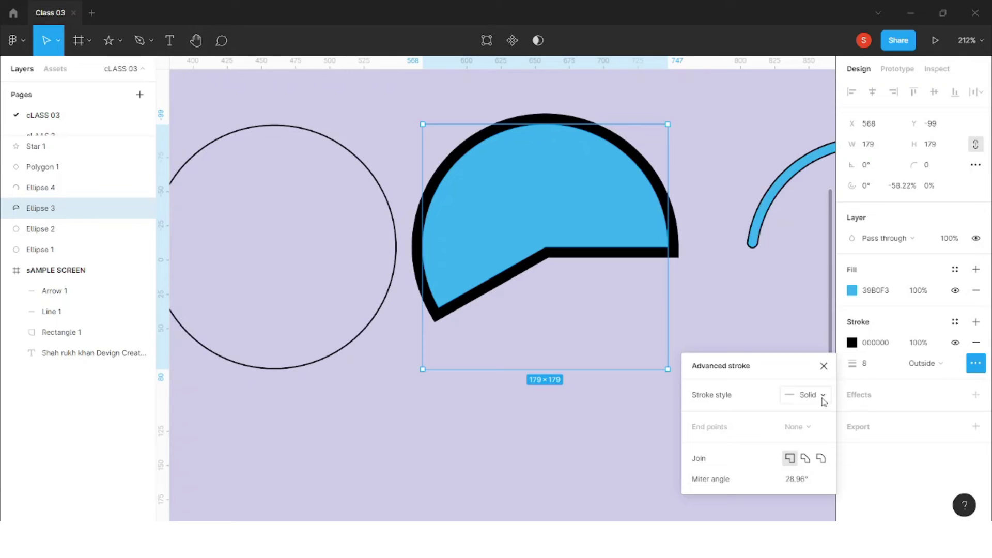
{"action": "left_click", "coordinate": [818, 401]}
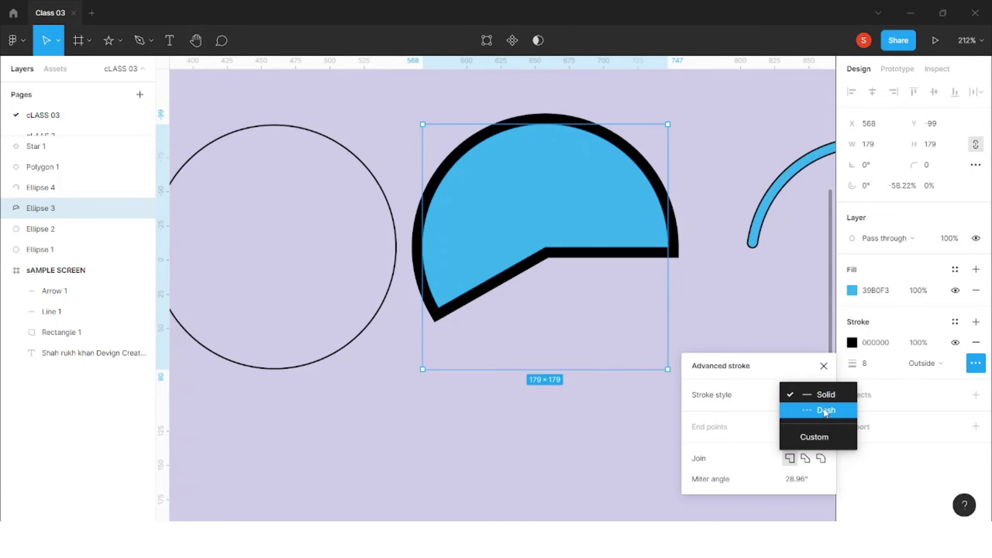
{"action": "left_click", "coordinate": [827, 412]}
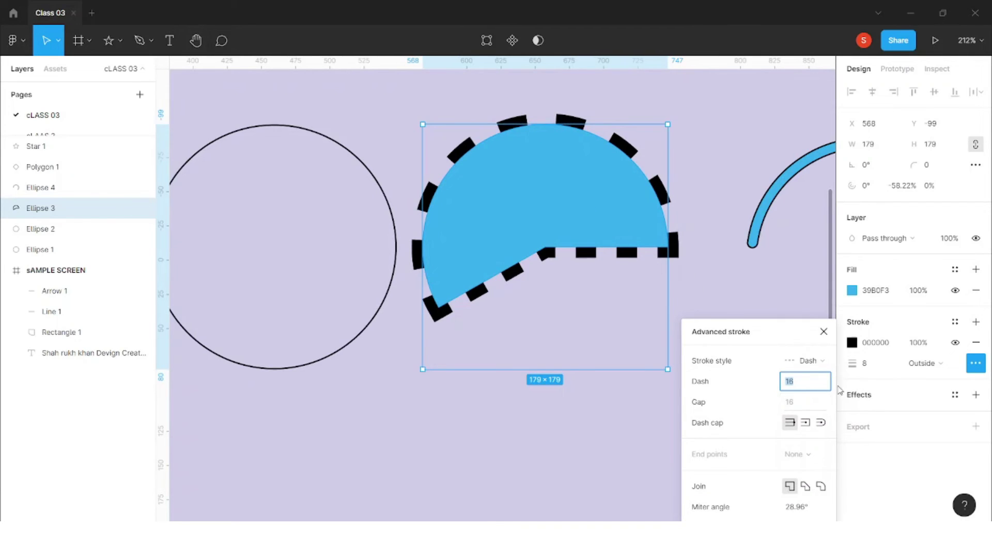
{"action": "left_click", "coordinate": [815, 362]}
{"action": "left_click", "coordinate": [816, 345]}
{"action": "left_click", "coordinate": [810, 360]}
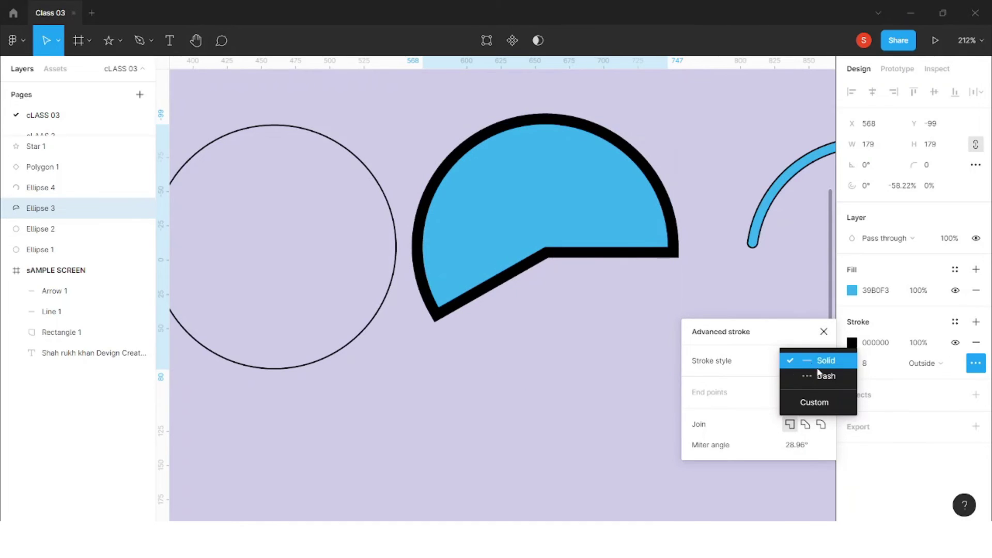
{"action": "left_click", "coordinate": [822, 376]}
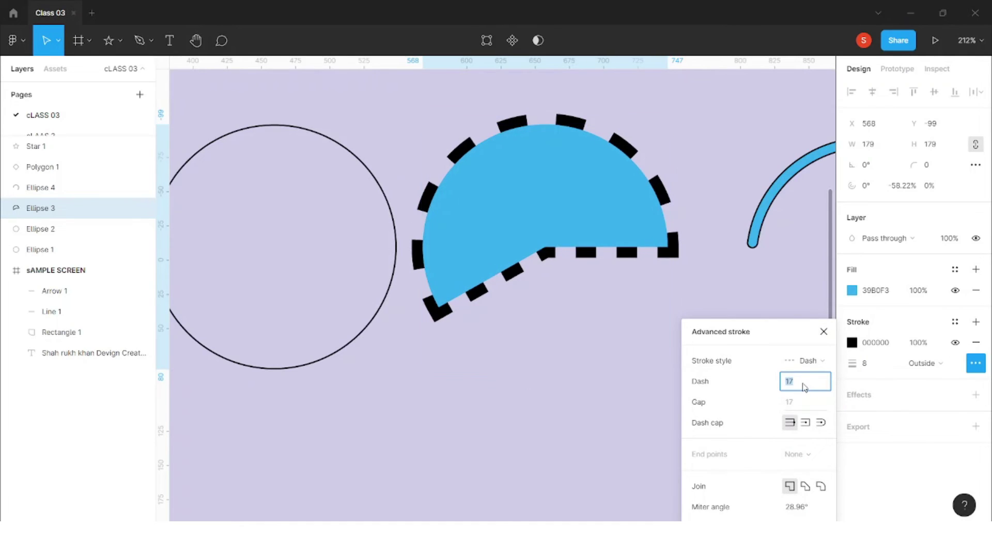
Step the dash length of the blue pie-shaped ellipse's stroke up and down, leaving it at 17
{"action": "key", "text": "Up"}
{"action": "key", "text": "Up"}
{"action": "key", "text": "Down"}
{"action": "key", "text": "Down"}
{"action": "key", "text": "Down"}
{"action": "key", "text": "Down"}
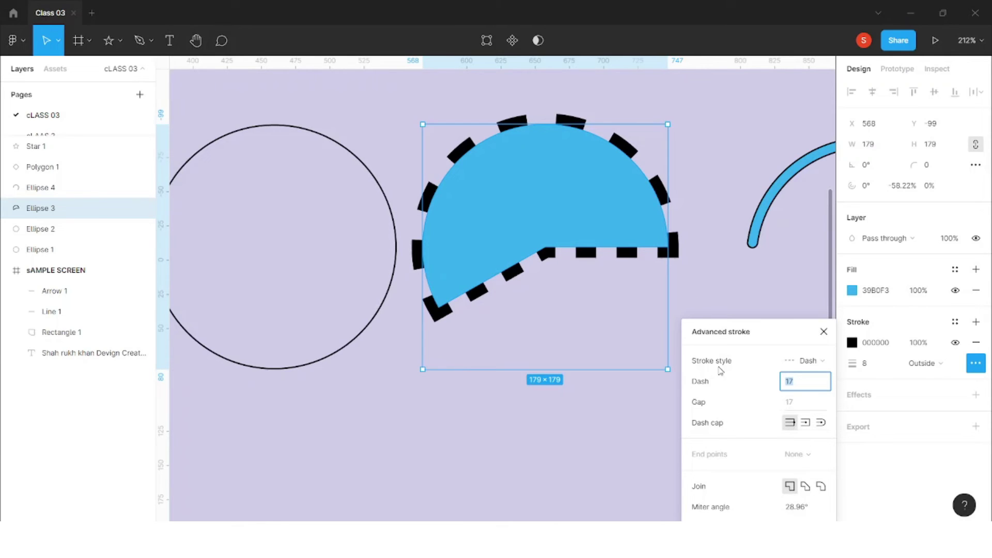
Compare cap and join styles on the blue ellipse's dashed stroke, settling on Round dash caps and a Bevel join
{"action": "left_click", "coordinate": [806, 423]}
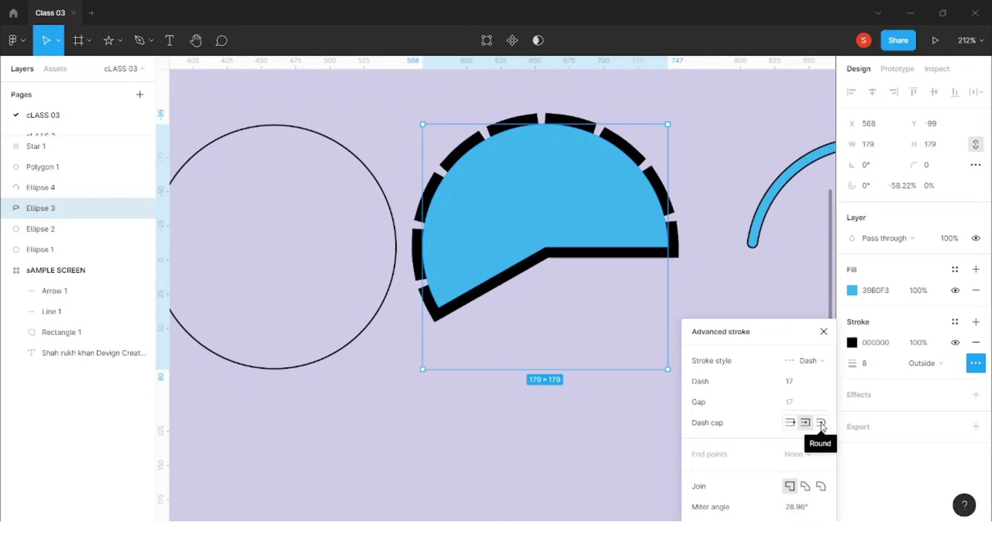
{"action": "left_click", "coordinate": [821, 423]}
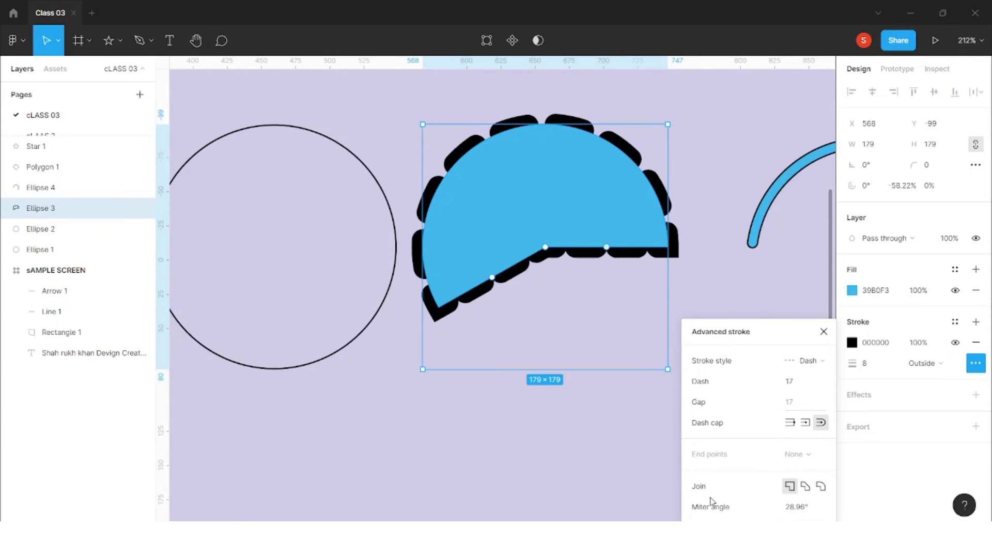
{"action": "left_click", "coordinate": [805, 487]}
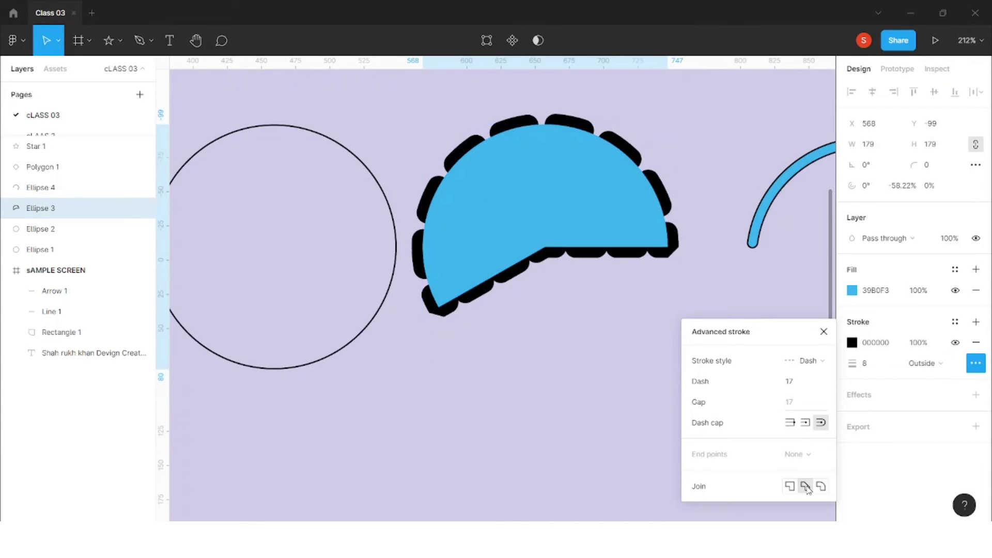
{"action": "left_click", "coordinate": [821, 487]}
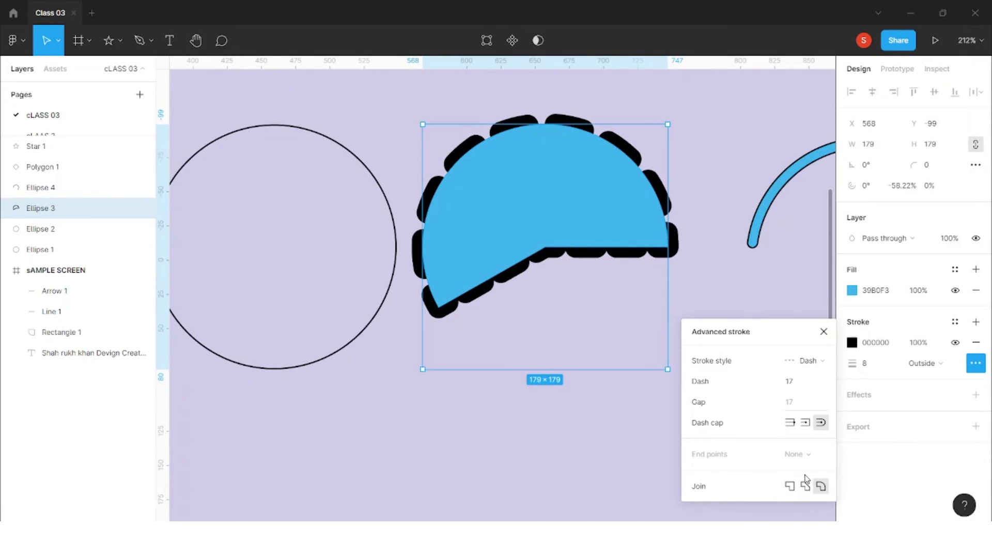
{"action": "left_click", "coordinate": [790, 486]}
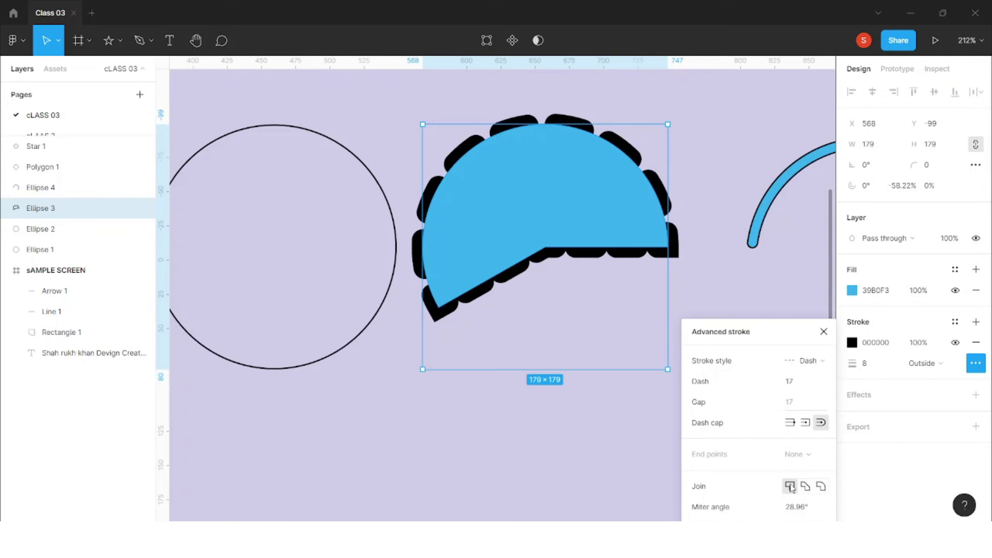
{"action": "left_click", "coordinate": [805, 487]}
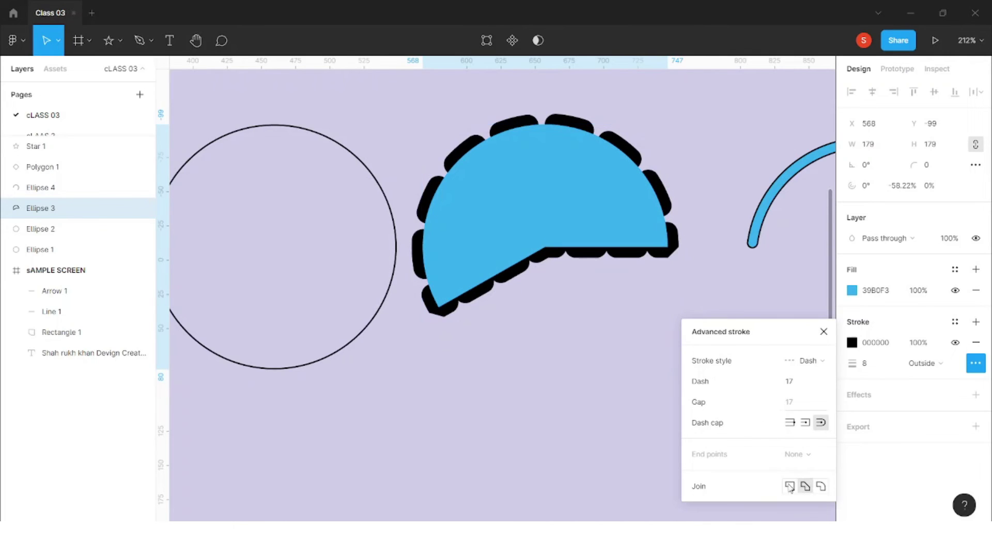
{"action": "left_click", "coordinate": [823, 331]}
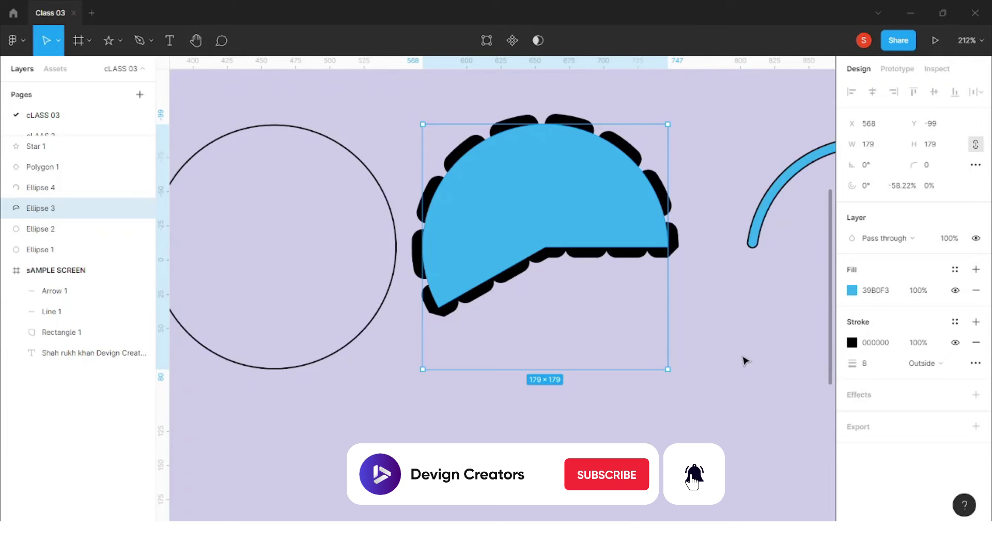
Add a drop shadow effect to the red rectangle in the sAMPLE SCREEN frame and check its settings
{"action": "scroll", "coordinate": [746, 360], "scroll_direction": "down", "scroll_amount": 5}
{"action": "scroll", "coordinate": [569, 361], "scroll_direction": "left", "scroll_amount": 3}
{"action": "scroll", "coordinate": [346, 355], "scroll_direction": "up", "scroll_amount": 5}
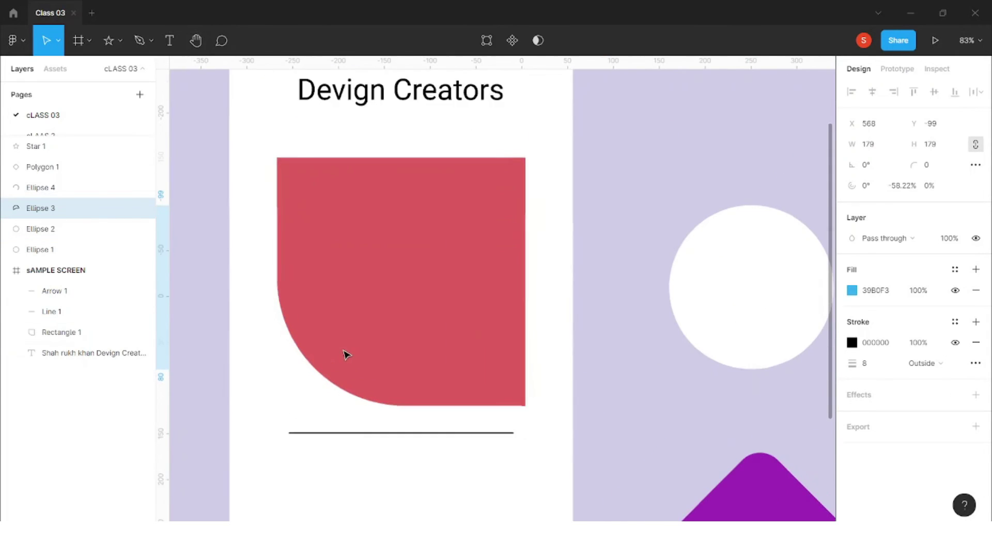
{"action": "scroll", "coordinate": [346, 354], "scroll_direction": "up", "scroll_amount": 3}
{"action": "left_click", "coordinate": [421, 279]}
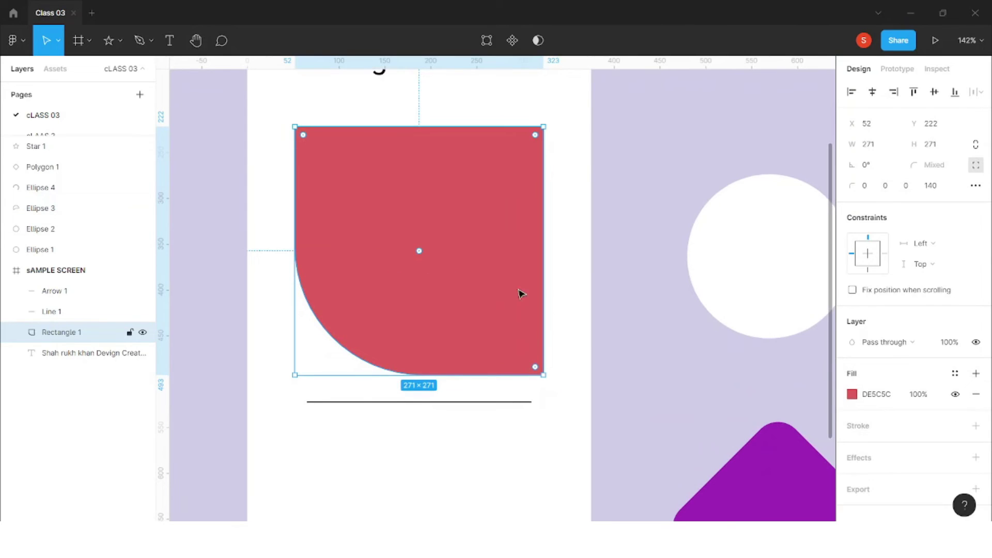
{"action": "scroll", "coordinate": [873, 418], "scroll_direction": "down", "scroll_amount": 1}
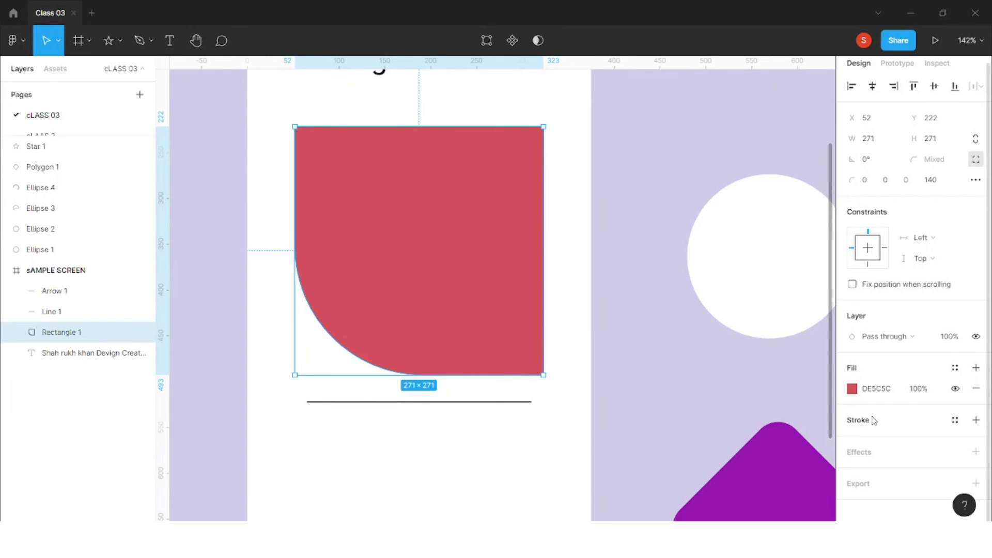
{"action": "left_click", "coordinate": [859, 453]}
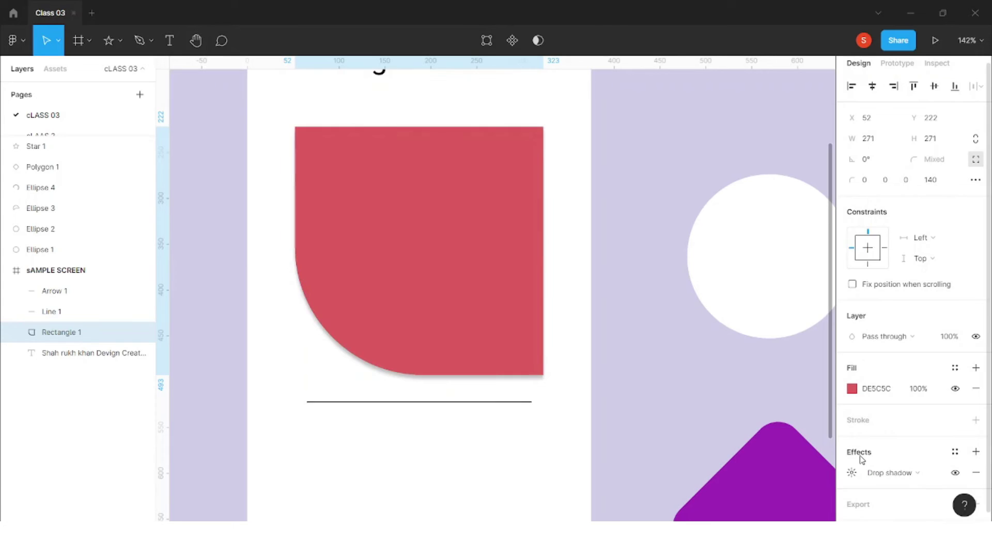
{"action": "scroll", "coordinate": [868, 455], "scroll_direction": "down", "scroll_amount": 1}
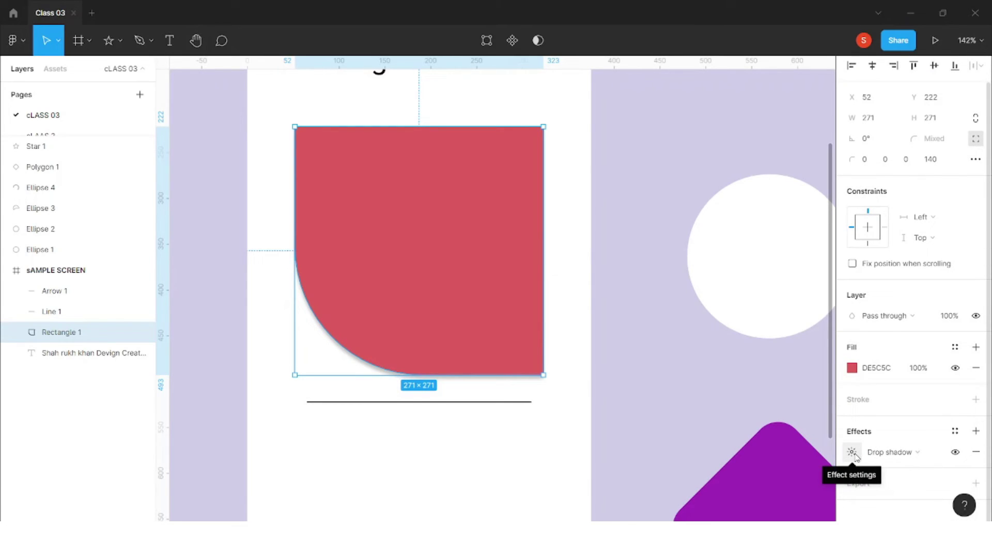
{"action": "left_click", "coordinate": [852, 452]}
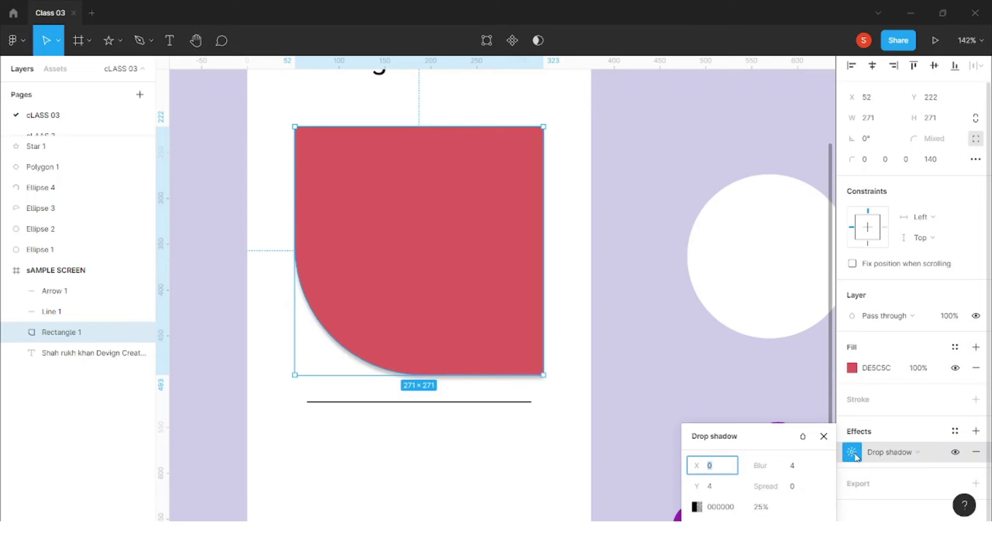
{"action": "left_click", "coordinate": [852, 453]}
Change the red rectangle's effect to Inner shadow for comparison and return it to Drop shadow
{"action": "left_click", "coordinate": [877, 453]}
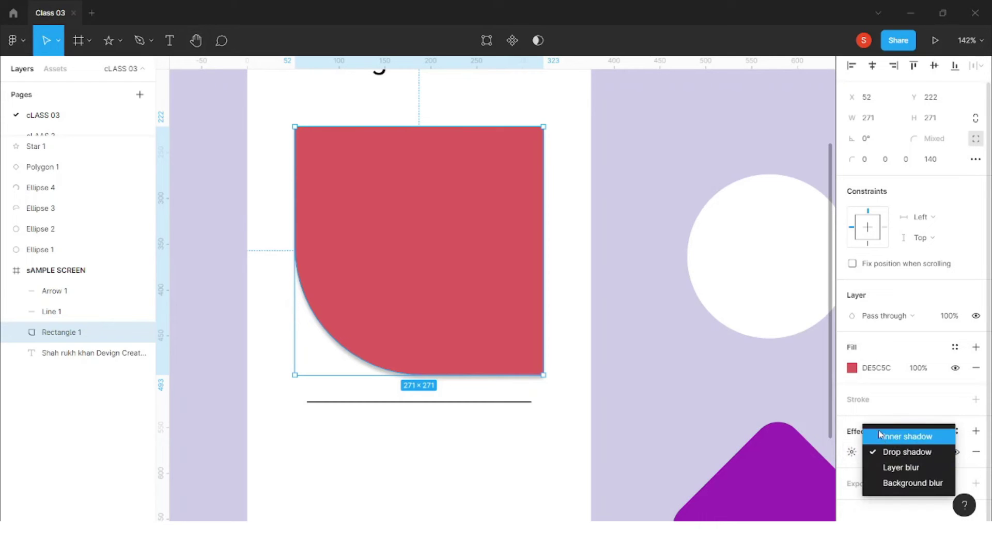
{"action": "left_click", "coordinate": [886, 437]}
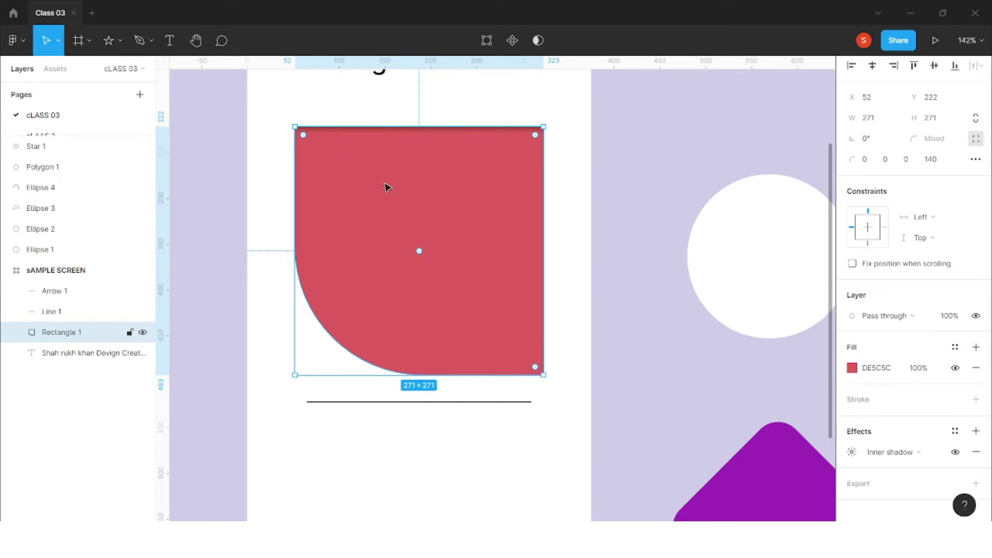
{"action": "left_click", "coordinate": [879, 453]}
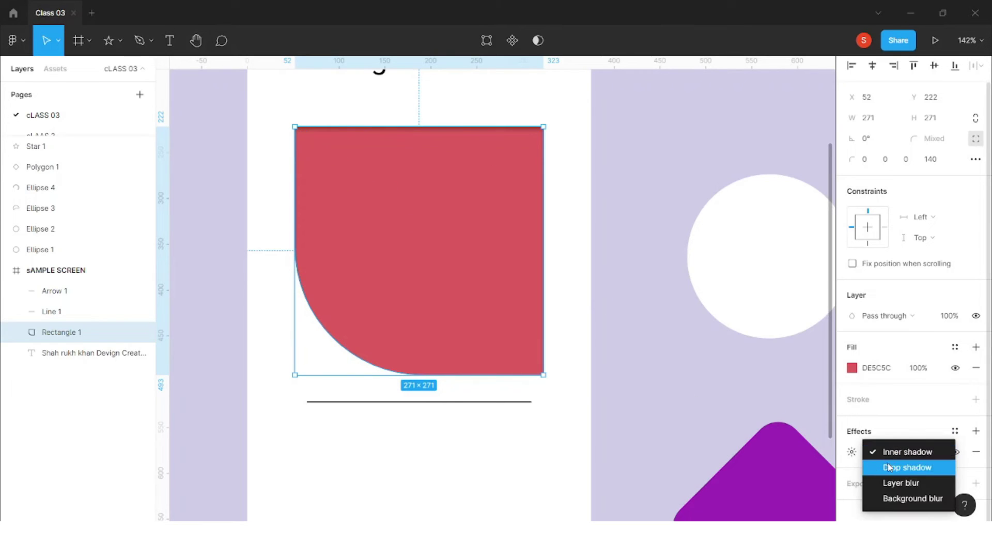
{"action": "left_click", "coordinate": [889, 468]}
Change the red rectangle's effect to Layer blur and check the blur settings
{"action": "left_click", "coordinate": [899, 458]}
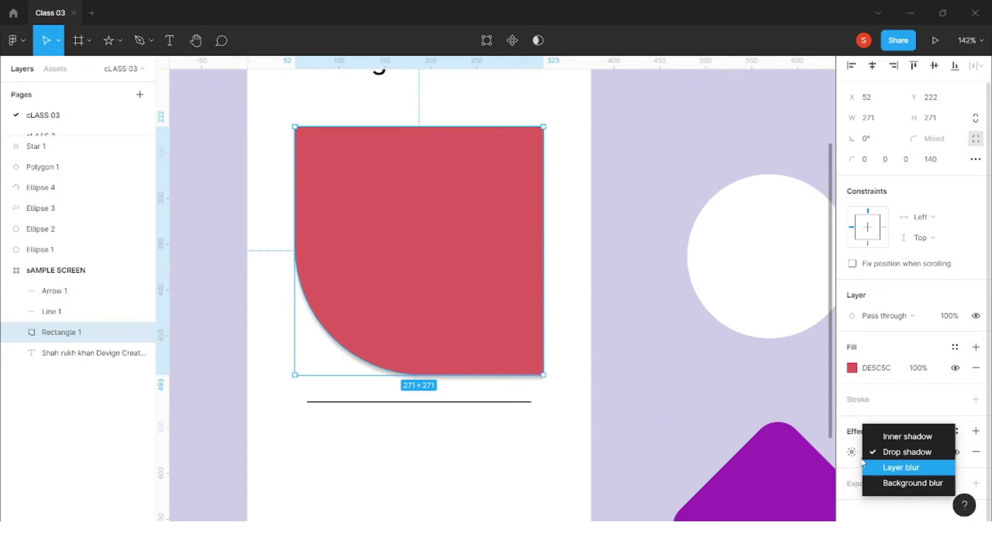
{"action": "left_click", "coordinate": [885, 468]}
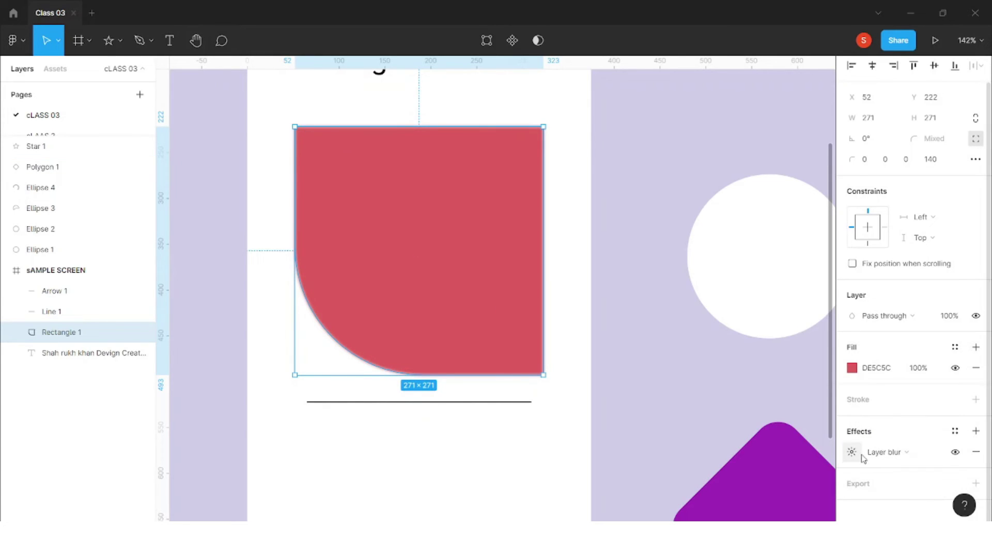
{"action": "left_click", "coordinate": [861, 456]}
{"action": "left_click", "coordinate": [853, 452]}
Try Background blur with its settings on the red rectangle and remove the effect
{"action": "left_click", "coordinate": [894, 452]}
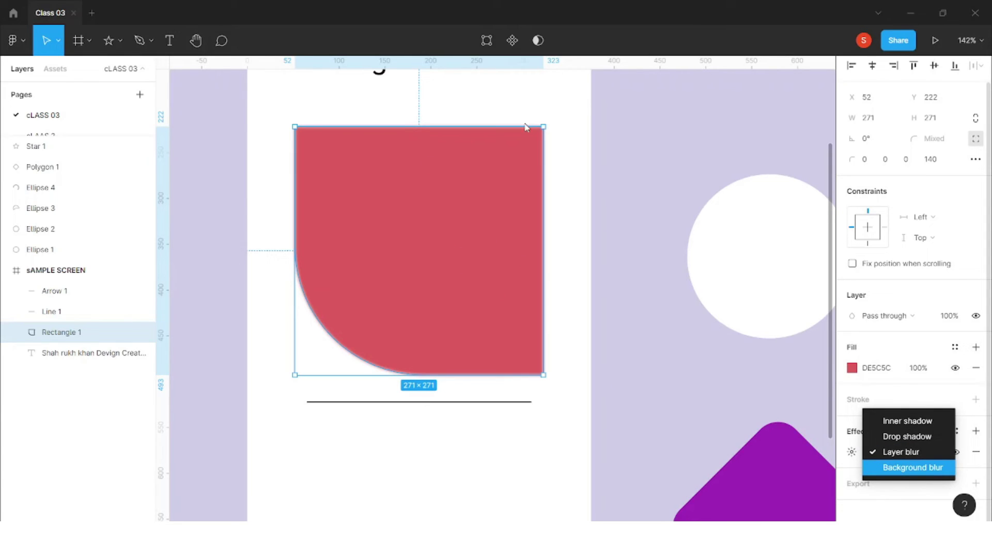
{"action": "left_click", "coordinate": [913, 468]}
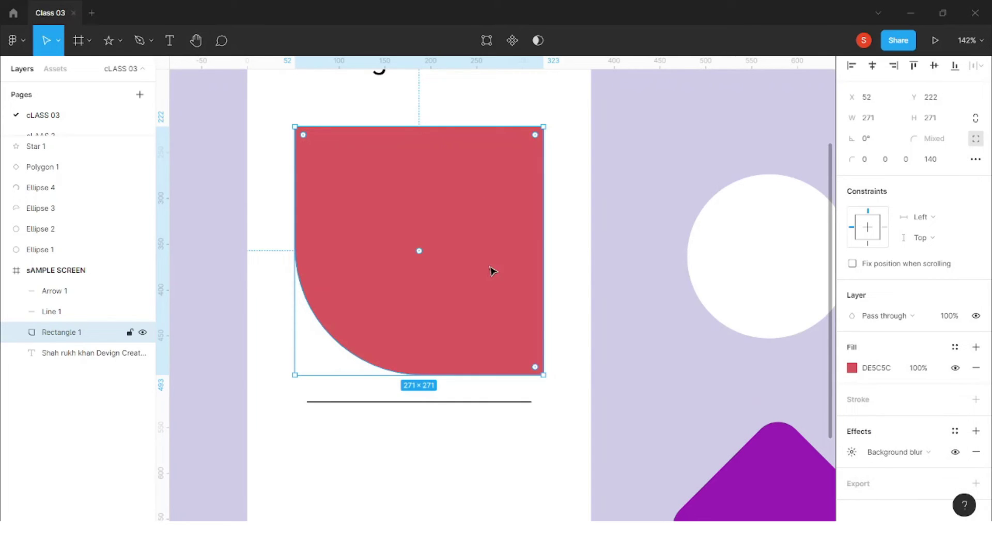
{"action": "left_click", "coordinate": [852, 452]}
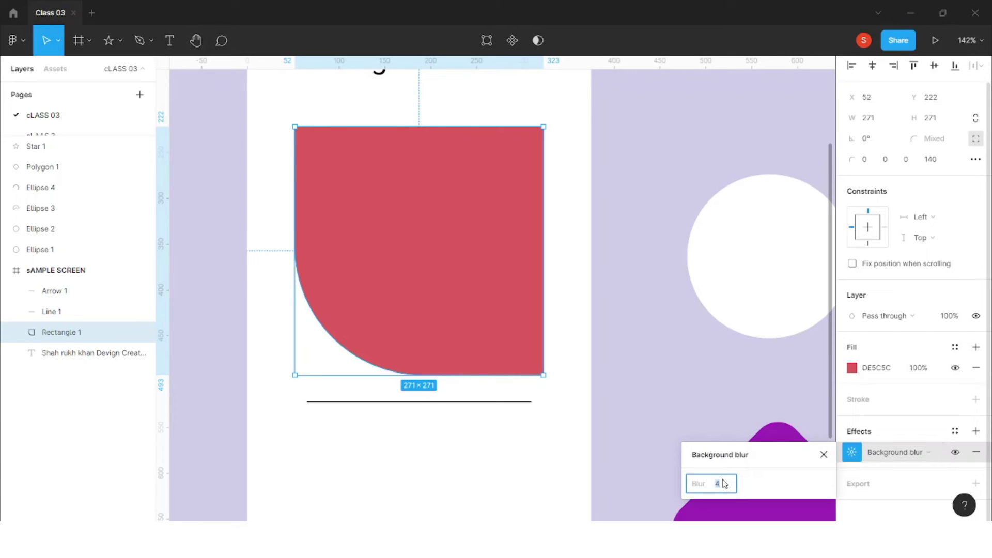
{"action": "left_click", "coordinate": [852, 452]}
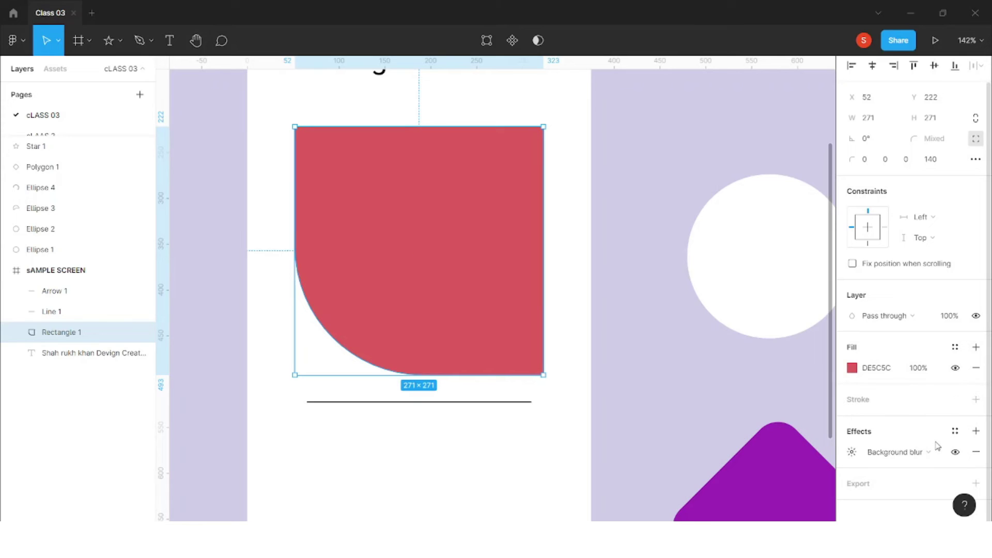
{"action": "left_click", "coordinate": [974, 453]}
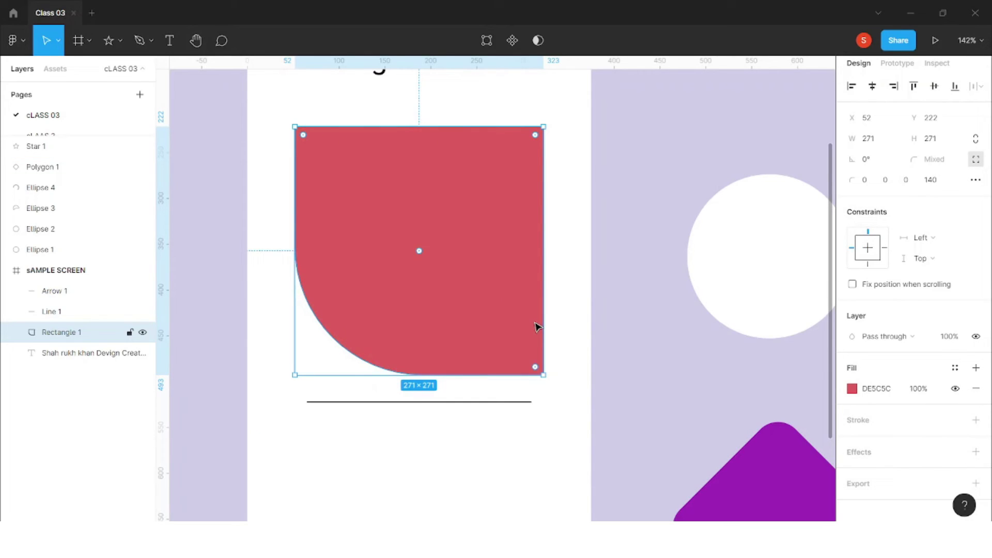
Add a drop shadow to the red rectangle and move it out of the frame to about X -936, Y -151
{"action": "left_click", "coordinate": [855, 451]}
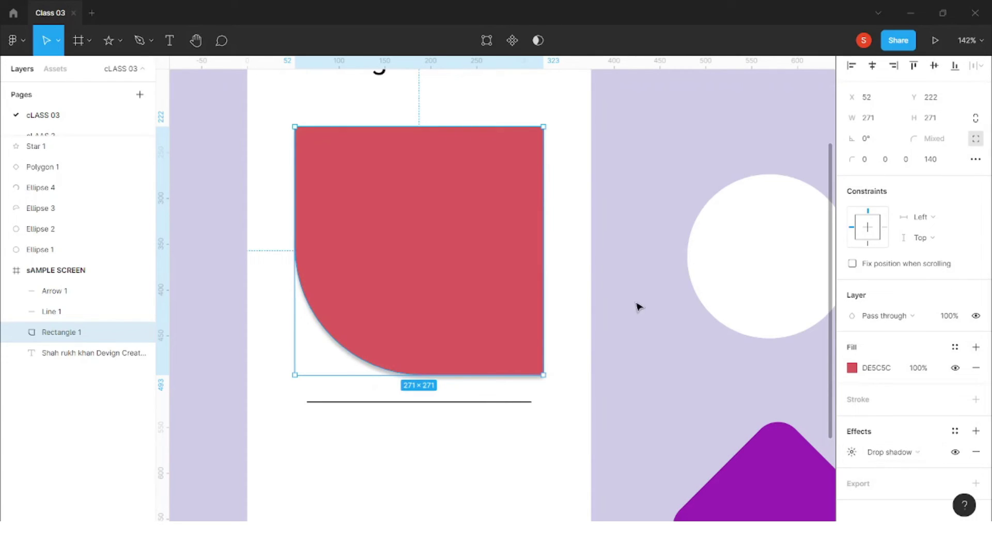
{"action": "scroll", "coordinate": [638, 308], "scroll_direction": "down", "scroll_amount": 5}
{"action": "scroll", "coordinate": [630, 308], "scroll_direction": "left", "scroll_amount": 3}
{"action": "left_click_drag", "start_coordinate": [622, 309], "coordinate": [343, 299]}
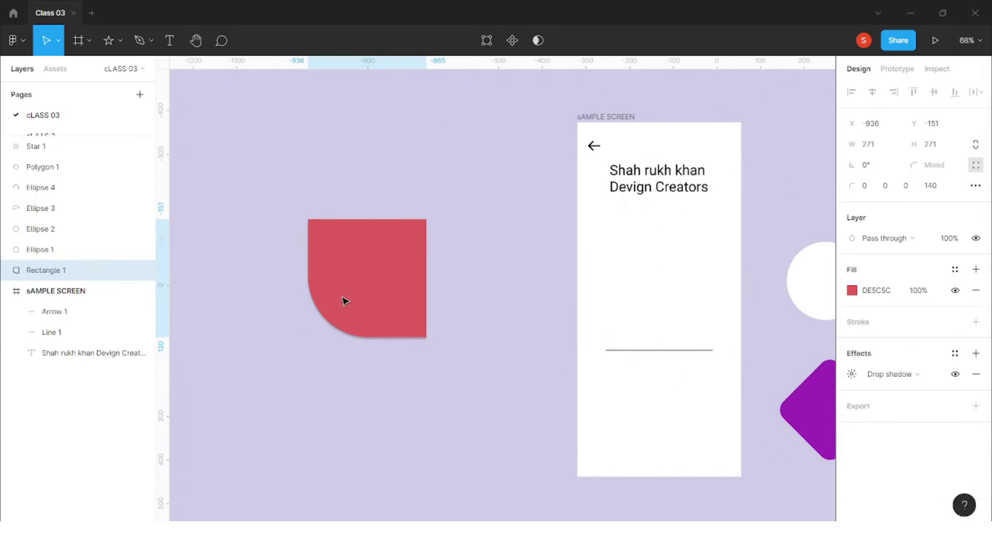
Shrink the red rectangle to about 145 × 145 and reduce its rounded lower-left corner radius to about 58
{"action": "scroll", "coordinate": [365, 304], "scroll_direction": "up", "scroll_amount": 5}
{"action": "left_click_drag", "start_coordinate": [495, 383], "coordinate": [385, 275]}
{"action": "scroll", "coordinate": [329, 209], "scroll_direction": "up", "scroll_amount": 3}
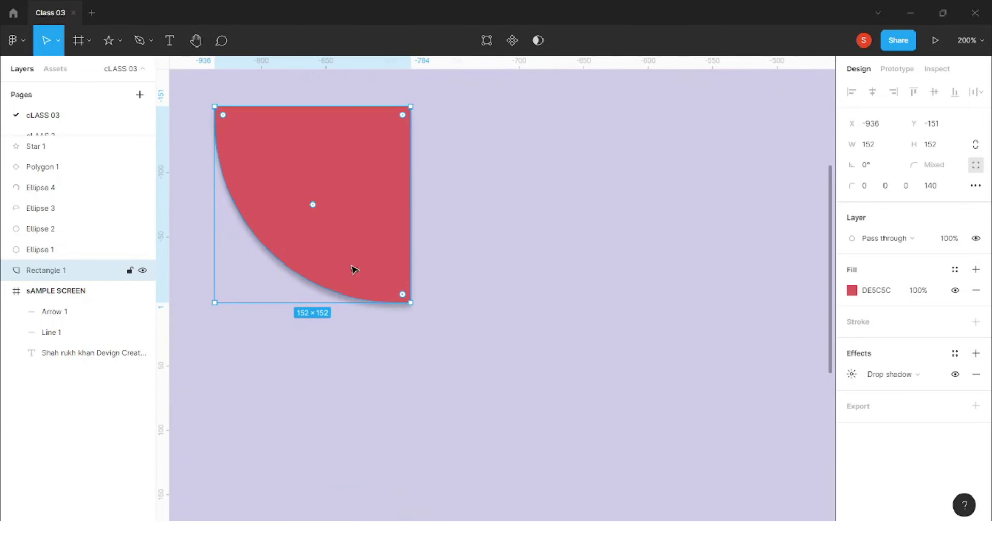
{"action": "mouse_move", "coordinate": [408, 302]}
{"action": "left_mouse_down"}
{"action": "mouse_move", "coordinate": [498, 377]}
{"action": "mouse_move", "coordinate": [372, 266]}
{"action": "mouse_move", "coordinate": [461, 336]}
{"action": "mouse_move", "coordinate": [402, 294]}
{"action": "left_mouse_up"}
{"action": "scroll", "coordinate": [319, 255], "scroll_direction": "up", "scroll_amount": 1}
{"action": "scroll", "coordinate": [288, 196], "scroll_direction": "up", "scroll_amount": 1}
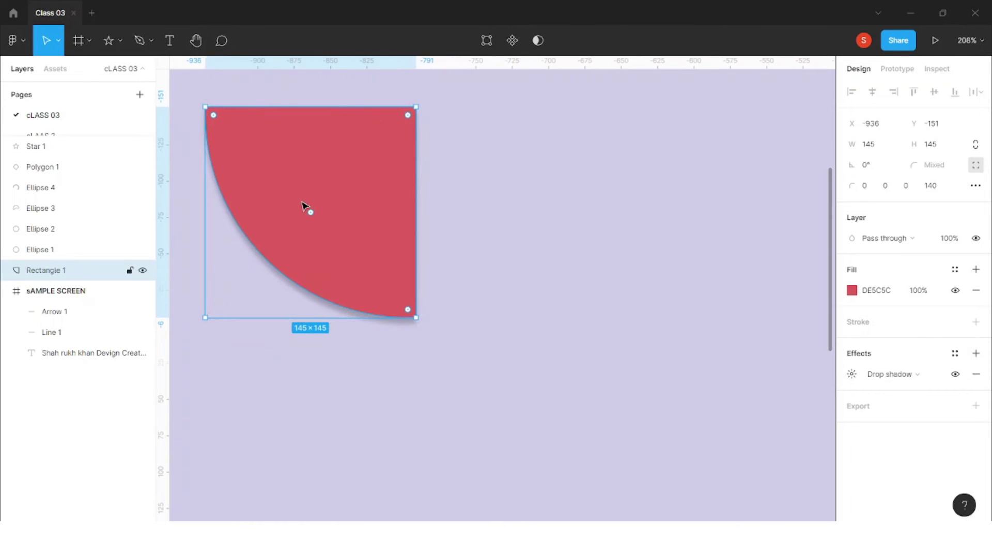
{"action": "left_click_drag", "start_coordinate": [311, 213], "coordinate": [289, 235]}
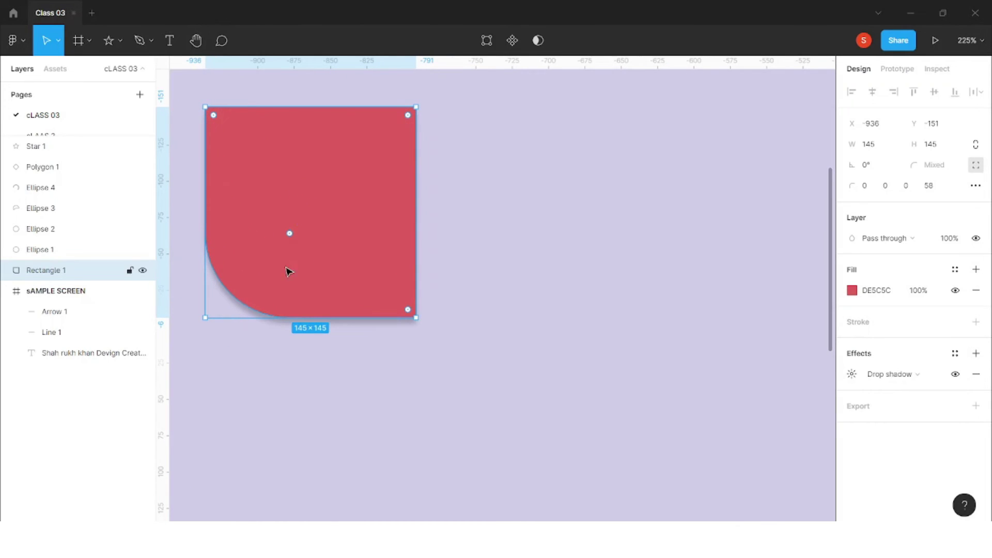
{"action": "scroll", "coordinate": [228, 262], "scroll_direction": "up", "scroll_amount": 2}
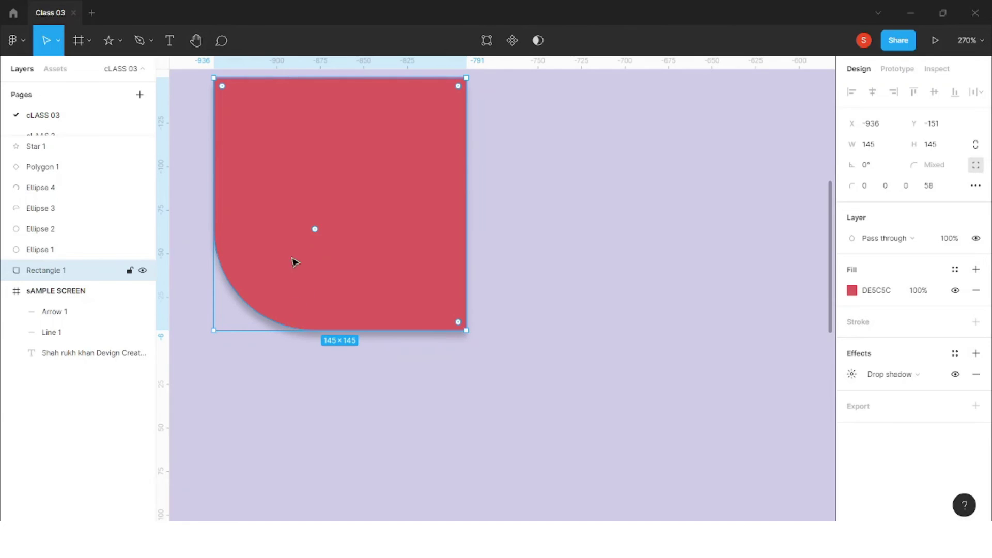
Change the red rectangle's effect from Drop shadow to Inner shadow and inspect its edges
{"action": "left_click", "coordinate": [892, 374]}
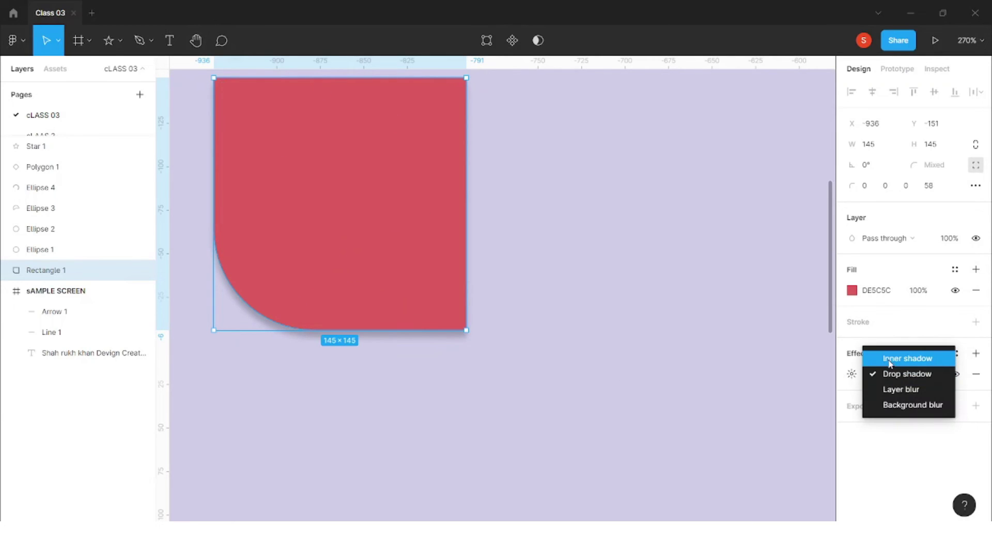
{"action": "left_click", "coordinate": [891, 364]}
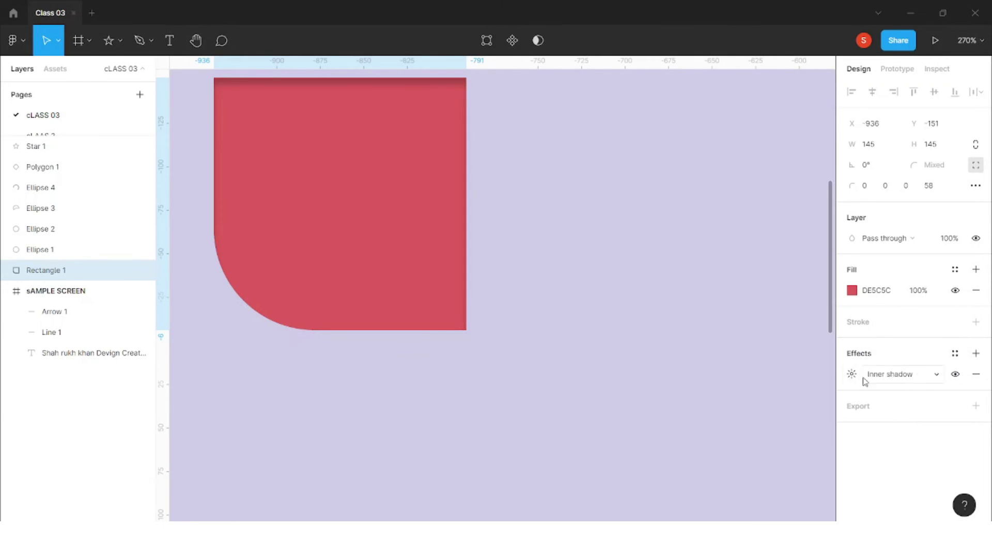
{"action": "scroll", "coordinate": [244, 103], "scroll_direction": "up", "scroll_amount": 3}
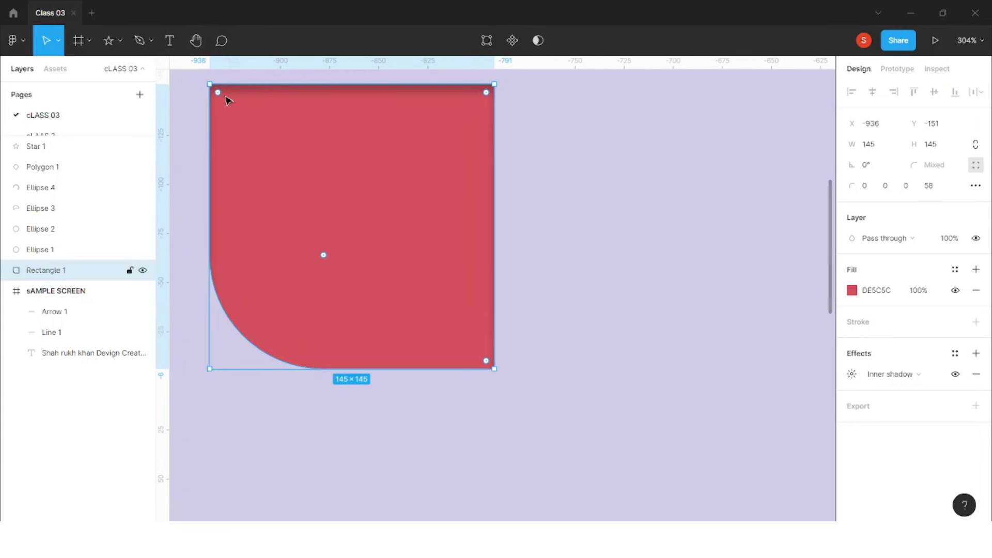
{"action": "scroll", "coordinate": [253, 241], "scroll_direction": "down", "scroll_amount": 1}
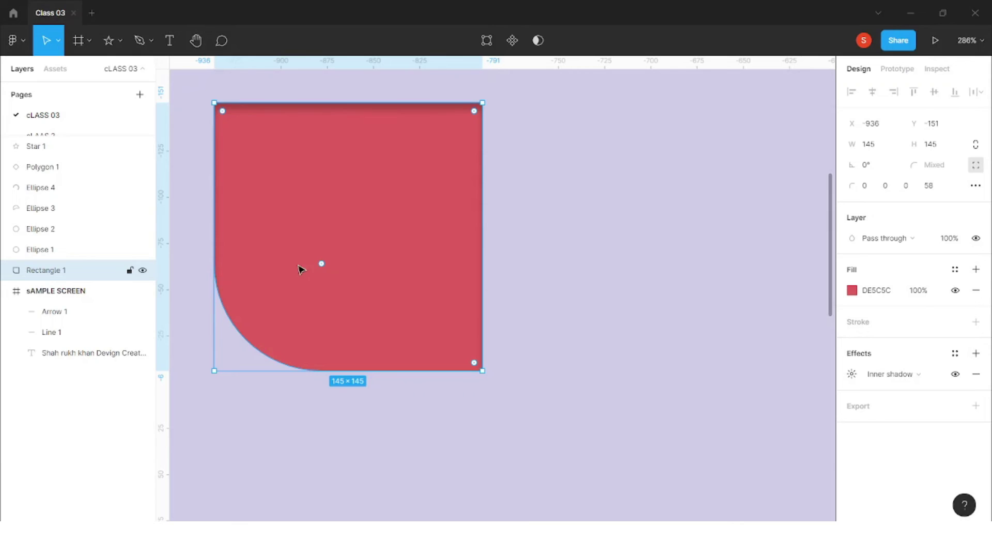
Set the inner shadow's X and Y offsets to 5 each
{"action": "left_click", "coordinate": [851, 374]}
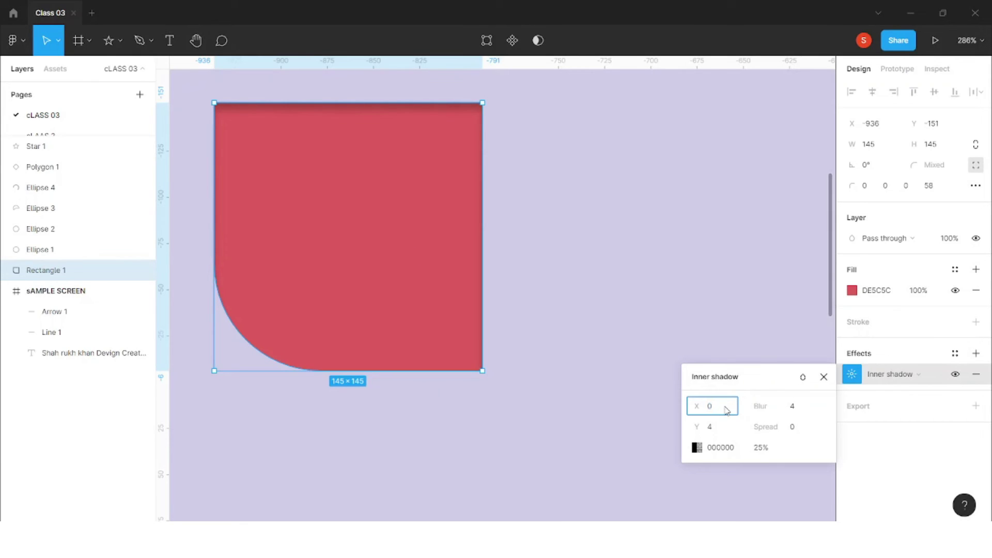
{"action": "key", "text": "Up"}
{"action": "key", "text": "Up"}
{"action": "key", "text": "Up"}
{"action": "key", "text": "Up"}
{"action": "key", "text": "Up"}
{"action": "key", "text": "Up"}
{"action": "key", "text": "Up"}
{"action": "key", "text": "Up"}
{"action": "key", "text": "Up"}
{"action": "key", "text": "Up"}
{"action": "key", "text": "Up"}
{"action": "key", "text": "Up"}
{"action": "key", "text": "Up"}
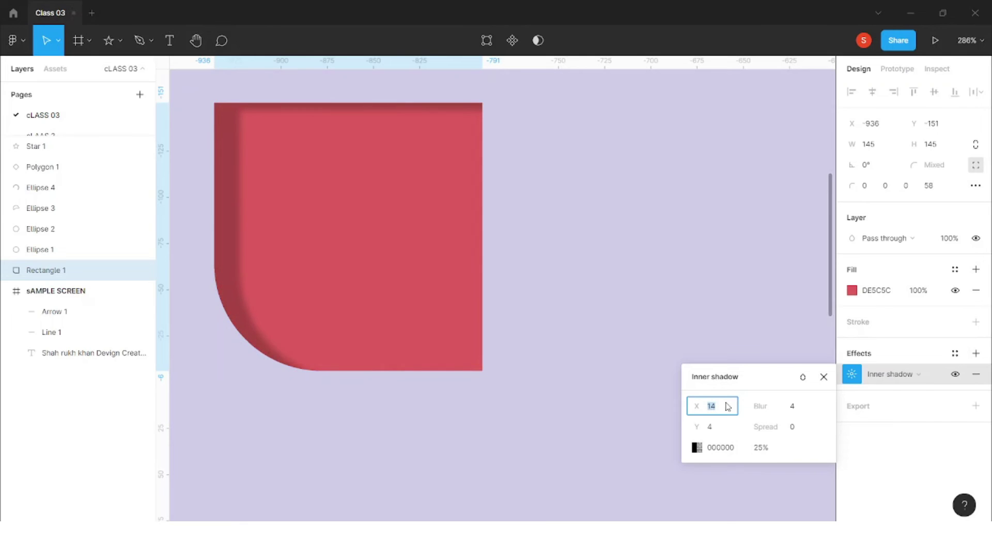
{"action": "key", "text": "Down"}
{"action": "key", "text": "Down"}
{"action": "key", "text": "Down"}
{"action": "key", "text": "Down"}
{"action": "key", "text": "Down"}
{"action": "key", "text": "Down"}
{"action": "key", "text": "Down"}
{"action": "key", "text": "Down"}
{"action": "key", "text": "Down"}
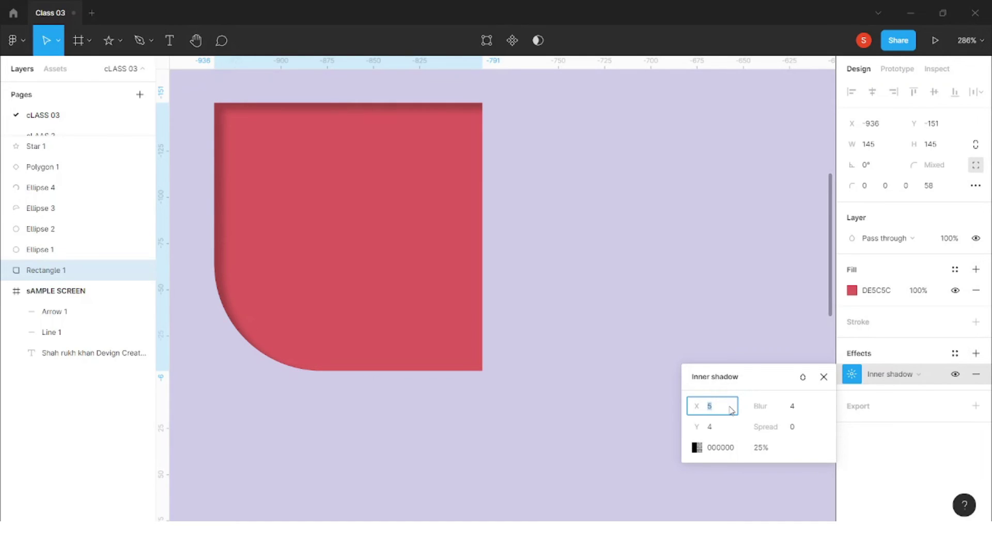
{"action": "left_click", "coordinate": [727, 428]}
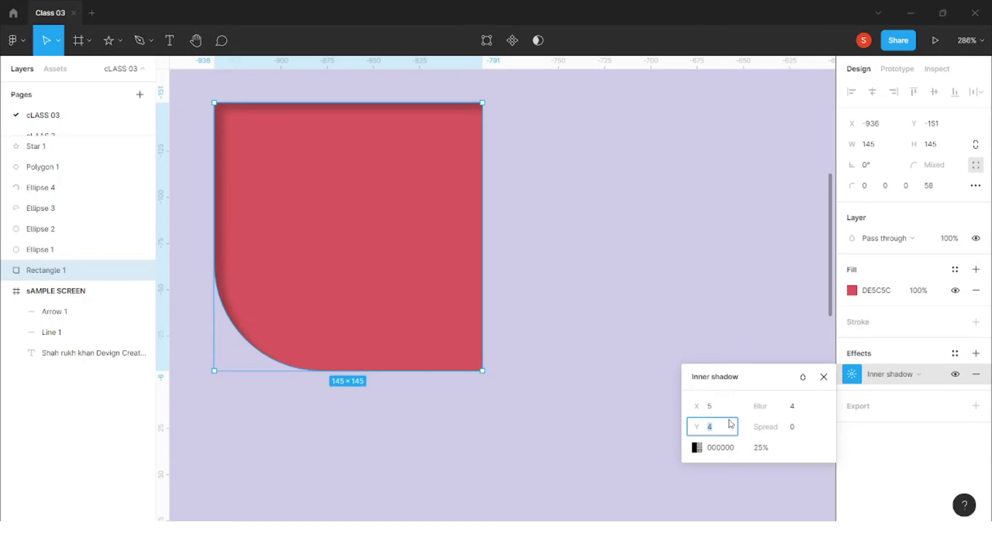
{"action": "key", "text": "Up"}
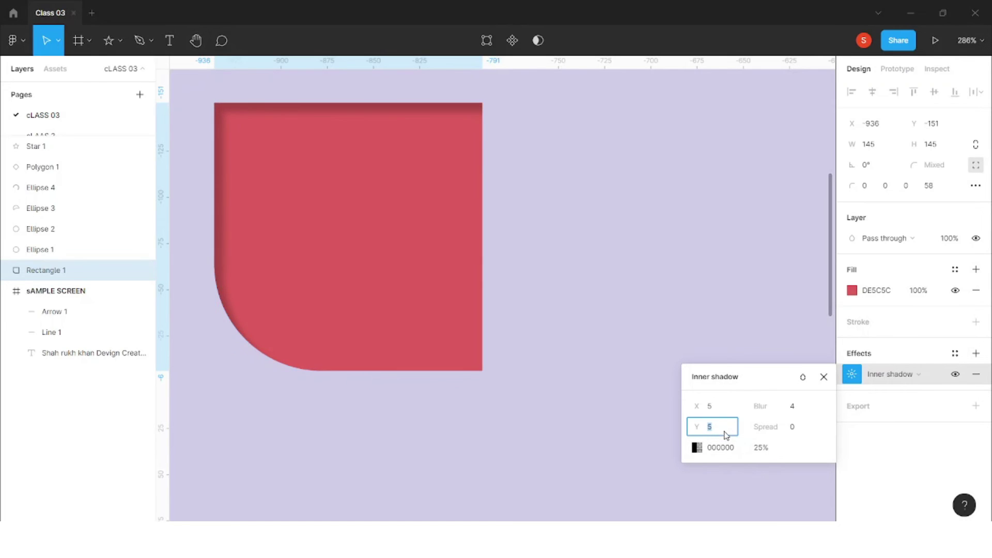
Lower the inner shadow colour's opacity to 14%, keeping it black
{"action": "left_click", "coordinate": [762, 447]}
{"action": "left_click", "coordinate": [697, 446]}
{"action": "left_click_drag", "start_coordinate": [633, 319], "coordinate": [541, 387]}
{"action": "left_click", "coordinate": [761, 450]}
{"action": "key", "text": "Down"}
{"action": "key", "text": "Down"}
{"action": "key", "text": "Down"}
{"action": "key", "text": "Down"}
{"action": "key", "text": "Down"}
{"action": "key", "text": "Down"}
{"action": "key", "text": "Down"}
{"action": "key", "text": "Down"}
{"action": "key", "text": "Down"}
{"action": "key", "text": "Down"}
{"action": "key", "text": "Down"}
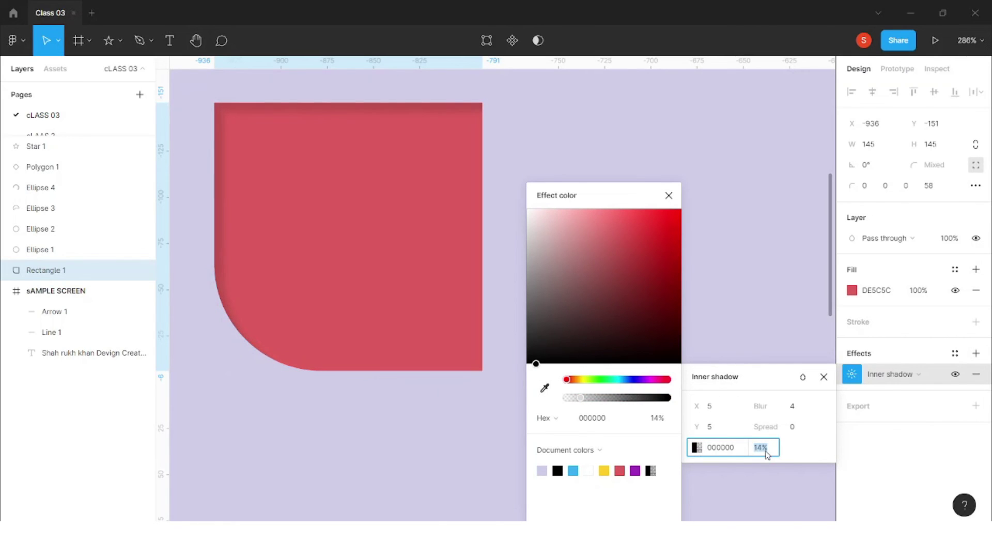
Try larger inner shadow spread values up to about 21 and settle on a spread of 2
{"action": "left_click", "coordinate": [792, 428]}
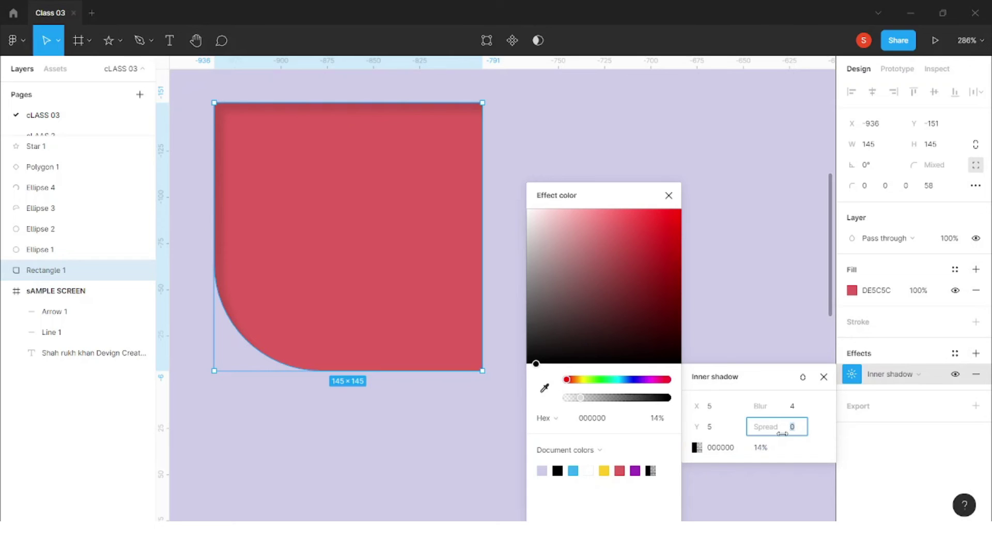
{"action": "type", "text": "12"}
{"action": "key", "text": "Return"}
{"action": "key", "text": "Up"}
{"action": "key", "text": "Up"}
{"action": "key", "text": "Up"}
{"action": "key", "text": "Up"}
{"action": "key", "text": "Up"}
{"action": "key", "text": "Up"}
{"action": "key", "text": "Up"}
{"action": "key", "text": "Up"}
{"action": "key", "text": "Up"}
{"action": "key", "text": "Up"}
{"action": "key", "text": "Up"}
{"action": "key", "text": "Up"}
{"action": "key", "text": "Up"}
{"action": "key", "text": "Up"}
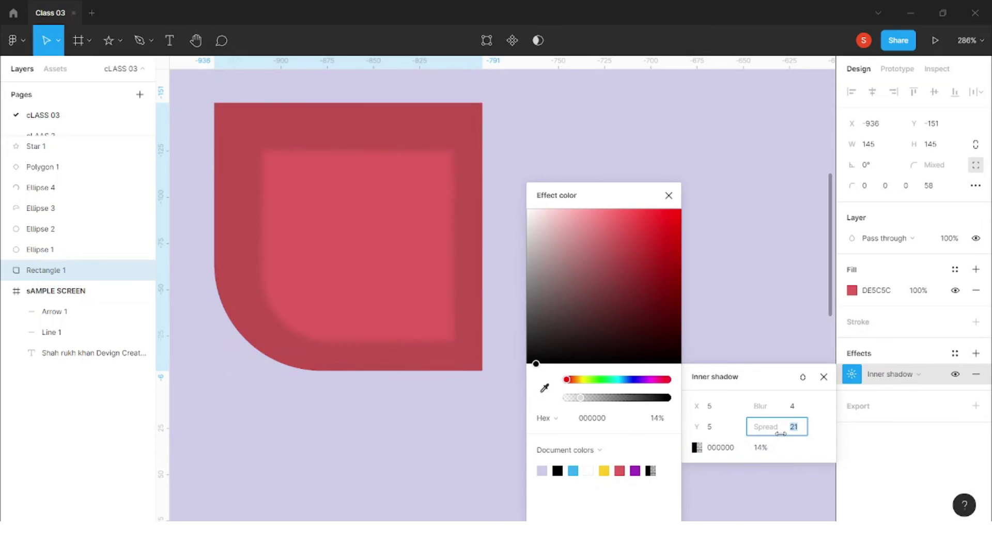
{"action": "key", "text": "Down"}
{"action": "key", "text": "Down"}
{"action": "key", "text": "Down"}
{"action": "key", "text": "Down"}
{"action": "key", "text": "Down"}
{"action": "key", "text": "Down"}
{"action": "key", "text": "Down"}
{"action": "key", "text": "Down"}
{"action": "key", "text": "Down"}
{"action": "key", "text": "Down"}
{"action": "key", "text": "Down"}
{"action": "key", "text": "Down"}
{"action": "key", "text": "Down"}
{"action": "key", "text": "Down"}
{"action": "key", "text": "Down"}
{"action": "key", "text": "Down"}
{"action": "key", "text": "Down"}
{"action": "key", "text": "Down"}
{"action": "key", "text": "Down"}
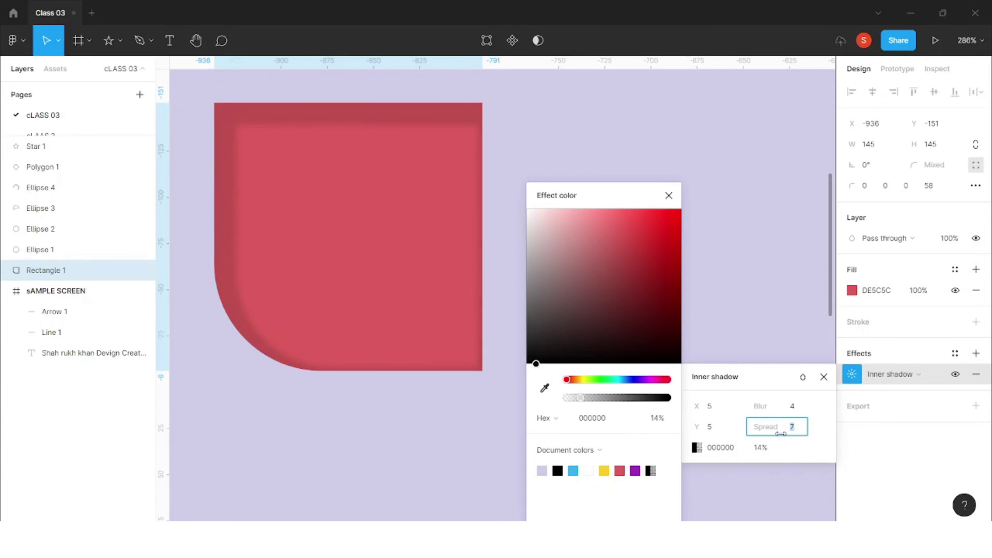
Raise the inner shadow's blur to 26 and close the effect settings
{"action": "left_click", "coordinate": [795, 406]}
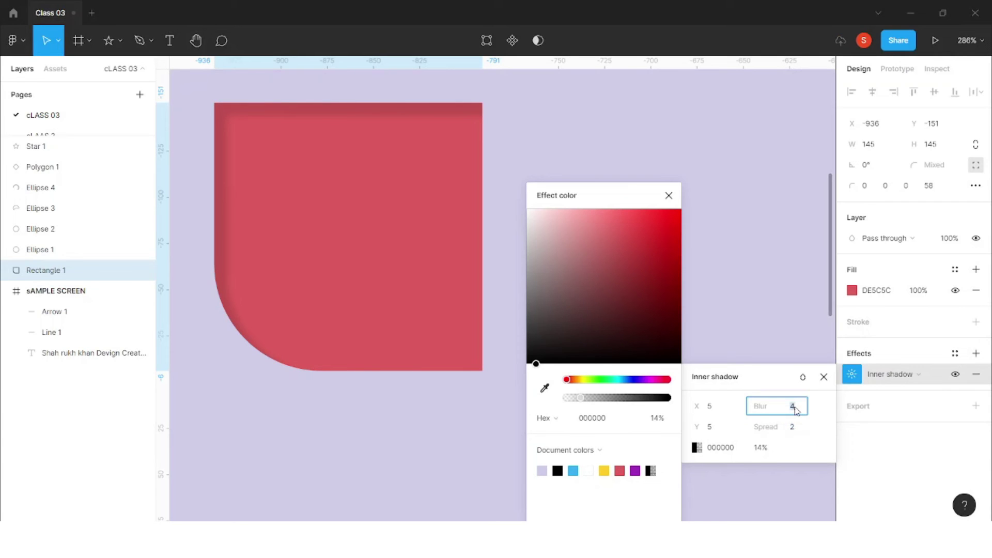
{"action": "type", "text": "21"}
{"action": "key", "text": "Return"}
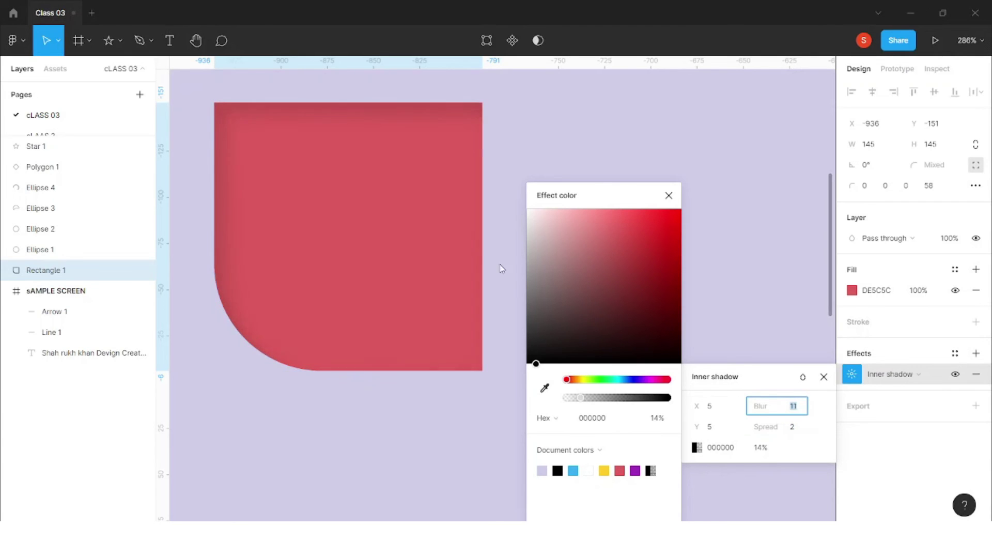
{"action": "key", "text": "Up"}
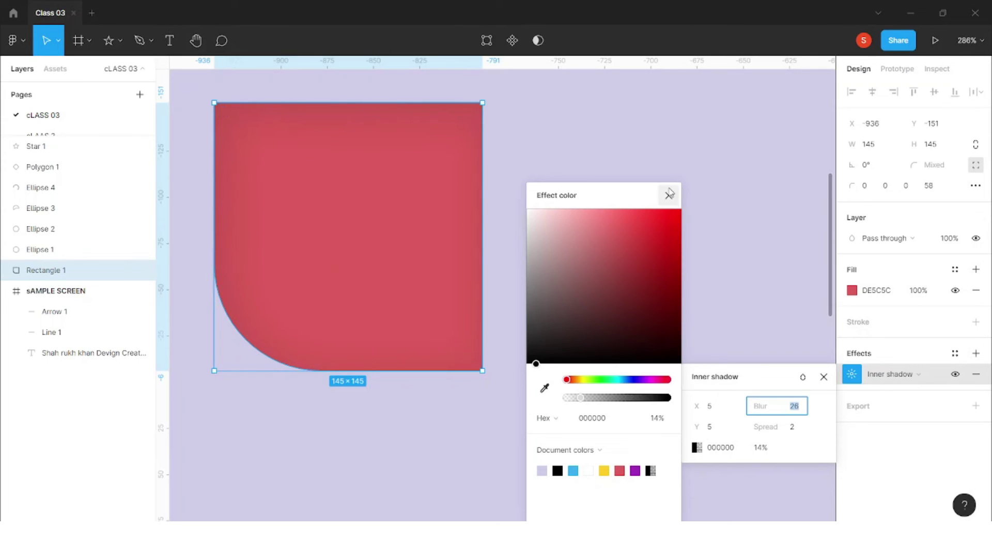
{"action": "left_click", "coordinate": [669, 195]}
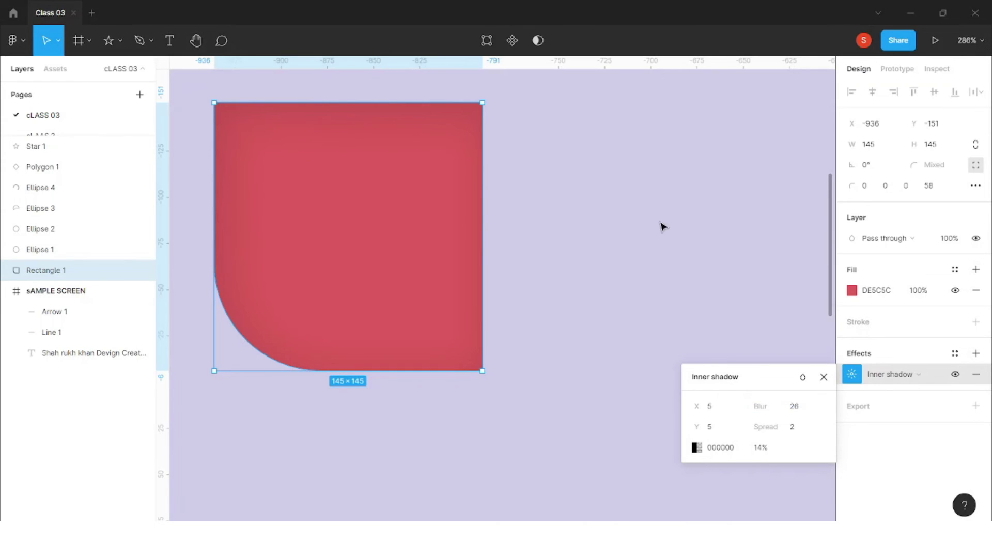
{"action": "left_click", "coordinate": [822, 377]}
Duplicate the red rectangle beside the original at about X -759, Y -151 and change the copy's effect to Drop shadow
{"action": "scroll", "coordinate": [656, 335], "scroll_direction": "down", "scroll_amount": 5}
{"action": "left_click_drag", "start_coordinate": [458, 258], "coordinate": [646, 257]}
{"action": "scroll", "coordinate": [768, 282], "scroll_direction": "up", "scroll_amount": 3}
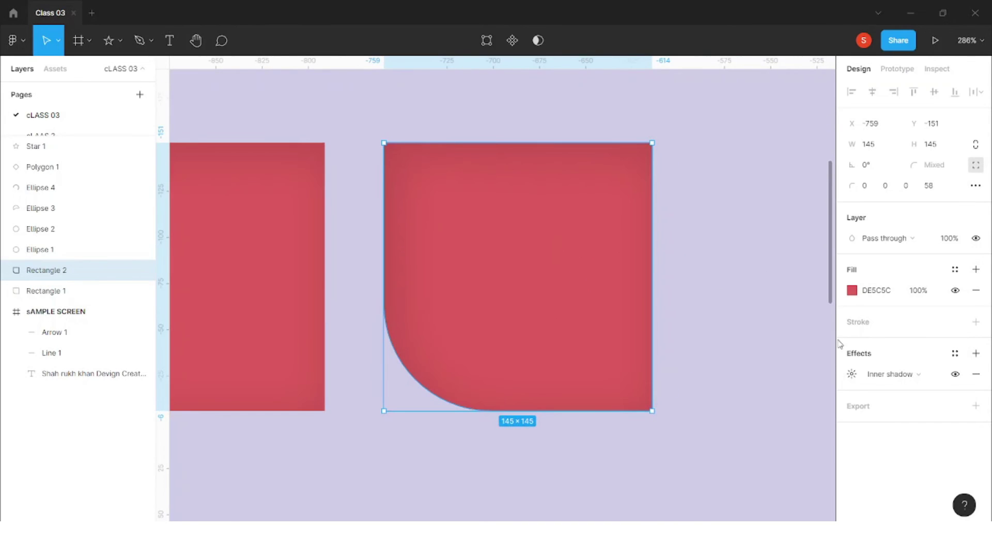
{"action": "left_click", "coordinate": [889, 377]}
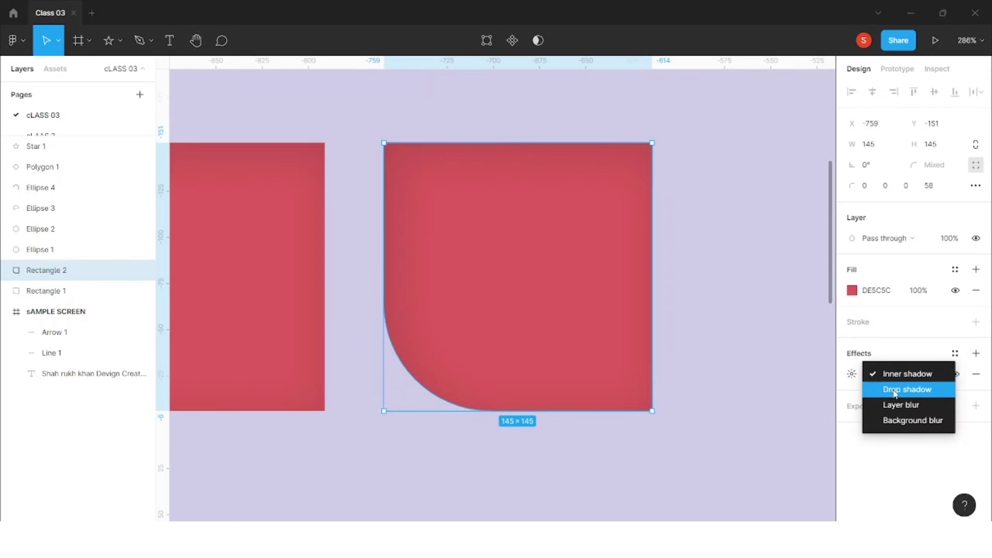
{"action": "left_click", "coordinate": [895, 391]}
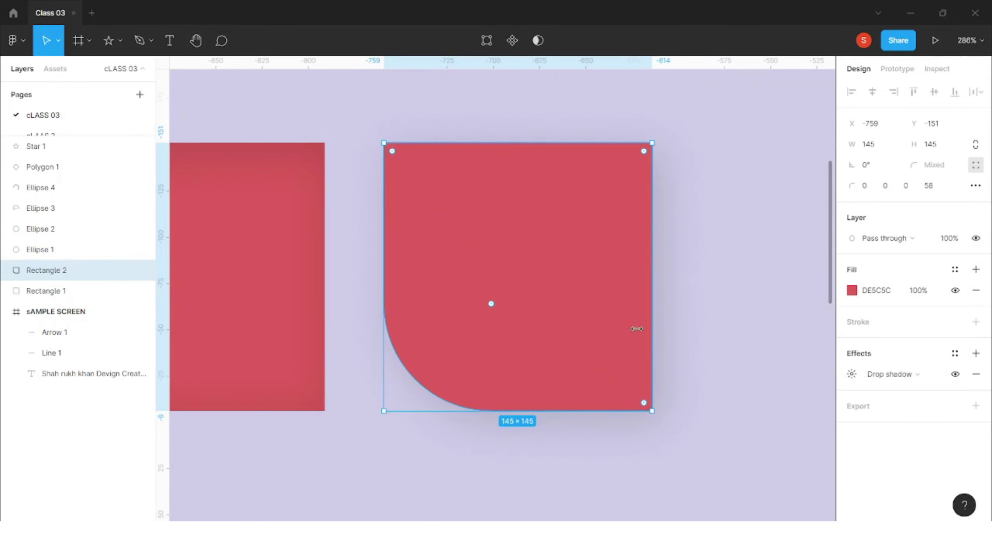
Try a 71% opacity for the copy's black drop shadow, settle on about 41%, and close the effect settings
{"action": "left_click", "coordinate": [851, 374]}
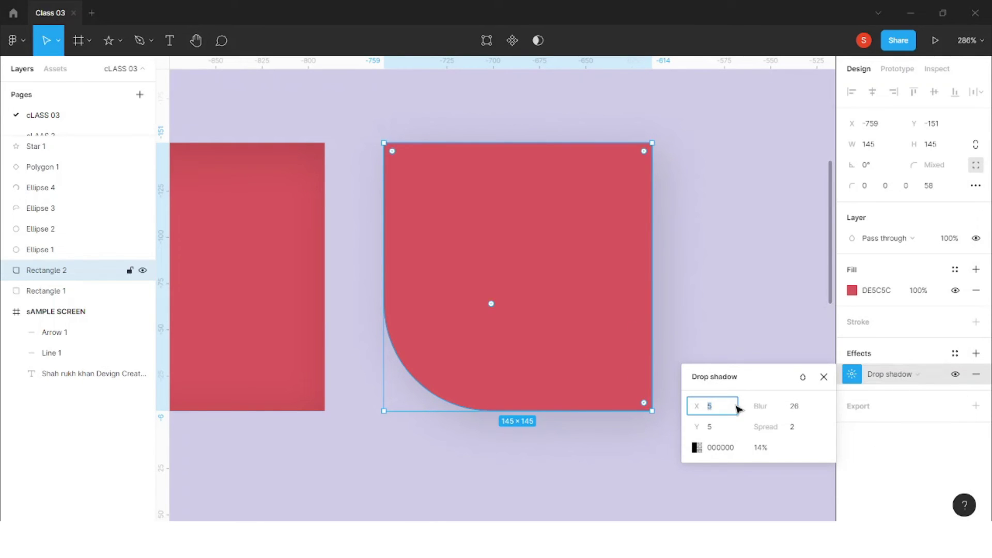
{"action": "left_click", "coordinate": [707, 448]}
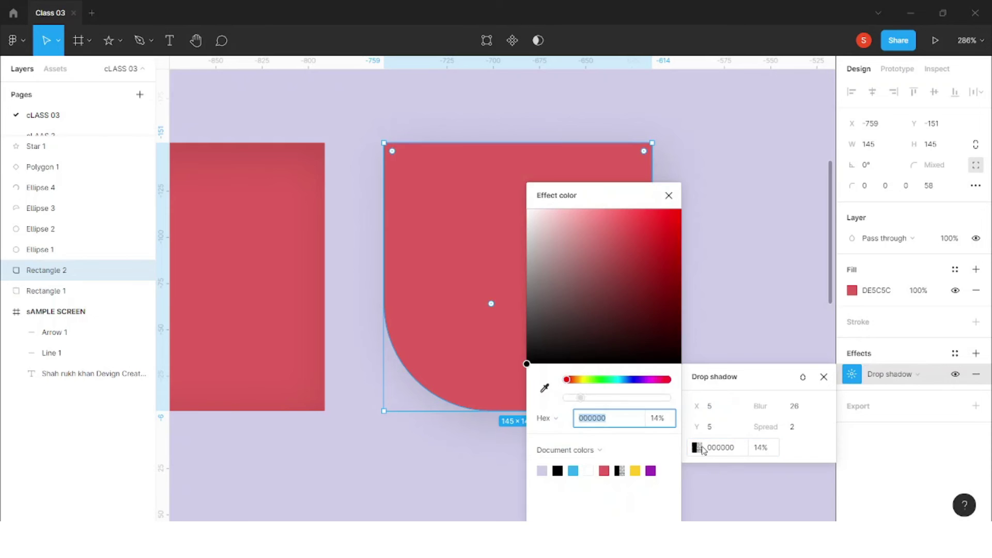
{"action": "left_click", "coordinate": [640, 397]}
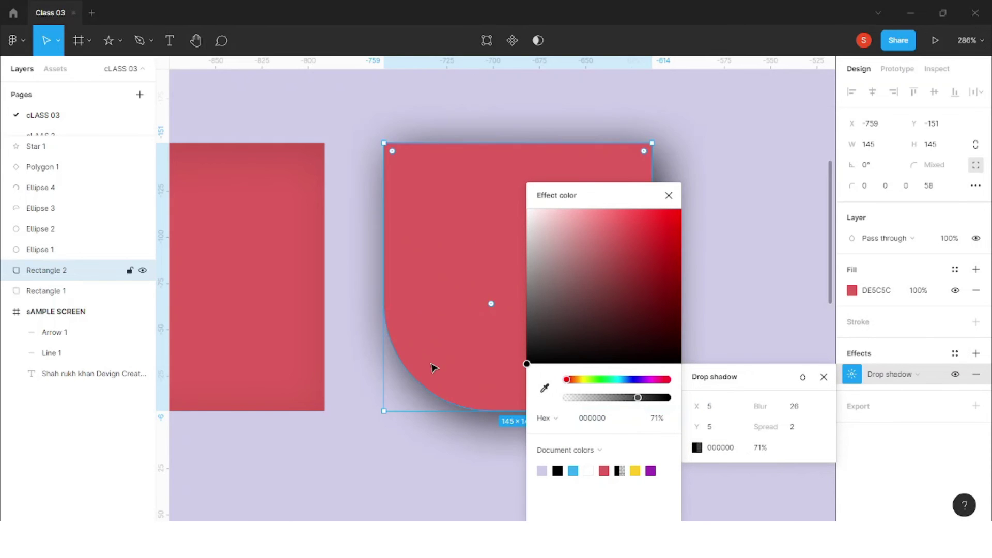
{"action": "scroll", "coordinate": [434, 368], "scroll_direction": "down", "scroll_amount": 5}
{"action": "left_click", "coordinate": [608, 398]}
{"action": "scroll", "coordinate": [455, 391], "scroll_direction": "right", "scroll_amount": 4}
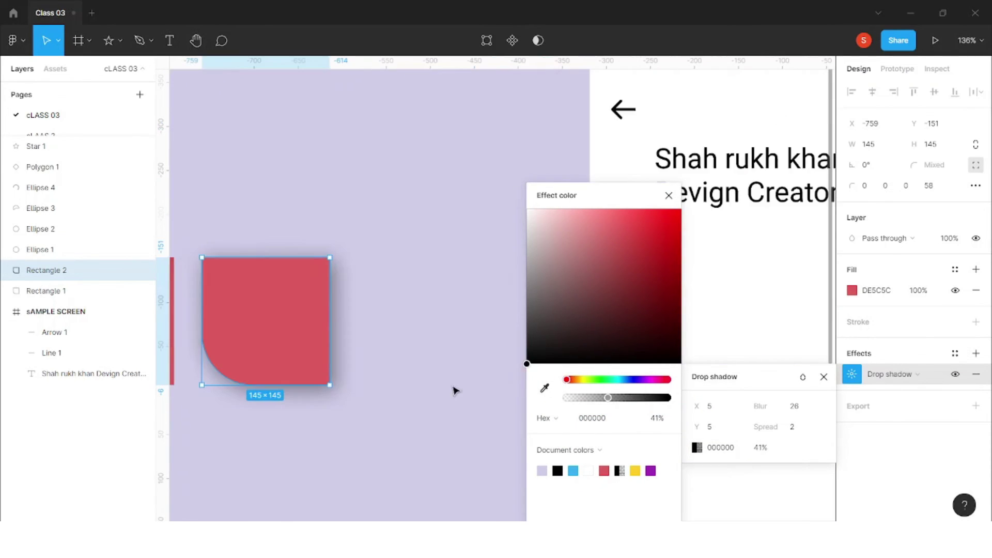
{"action": "scroll", "coordinate": [455, 391], "scroll_direction": "up", "scroll_amount": 1}
{"action": "scroll", "coordinate": [413, 379], "scroll_direction": "left", "scroll_amount": 1}
{"action": "scroll", "coordinate": [413, 380], "scroll_direction": "left", "scroll_amount": 1}
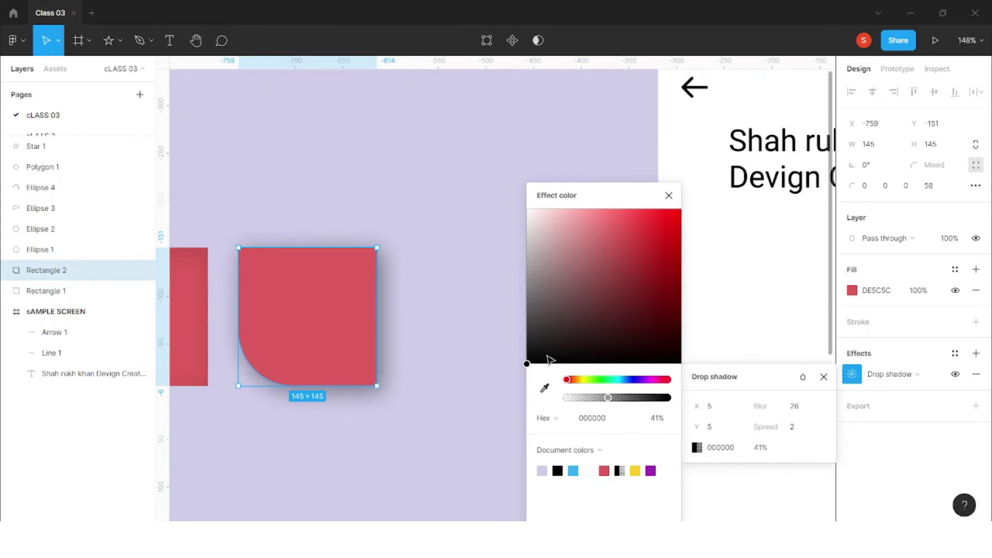
{"action": "left_click", "coordinate": [669, 195]}
{"action": "left_click", "coordinate": [824, 376]}
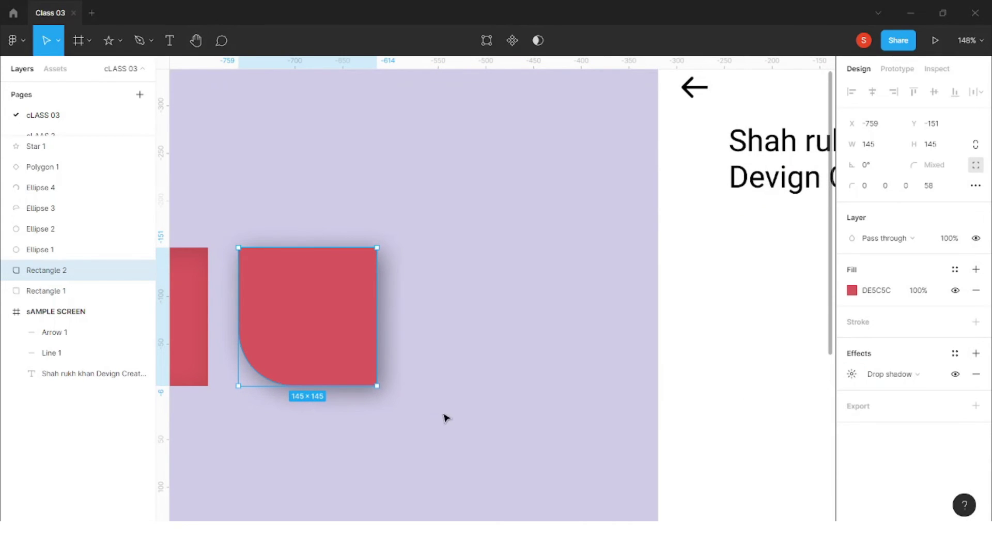
Set the drop shadow's X and Y offsets both to -5 on the second red rectangle and close the effect settings
{"action": "scroll", "coordinate": [429, 416], "scroll_direction": "down", "scroll_amount": 2}
{"action": "left_click", "coordinate": [428, 417]}
{"action": "scroll", "coordinate": [381, 424], "scroll_direction": "up", "scroll_amount": 3}
{"action": "scroll", "coordinate": [452, 383], "scroll_direction": "left", "scroll_amount": 1}
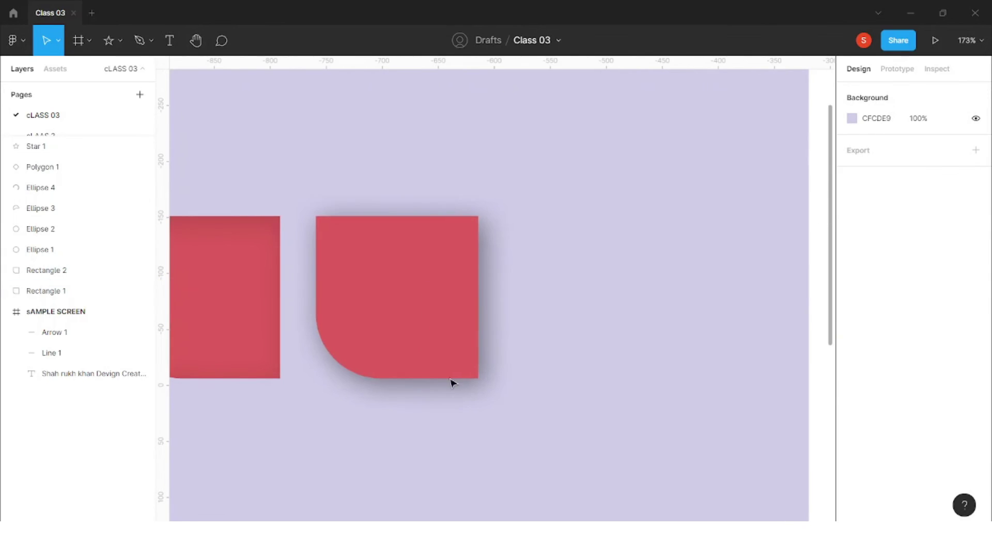
{"action": "scroll", "coordinate": [505, 390], "scroll_direction": "left", "scroll_amount": 3}
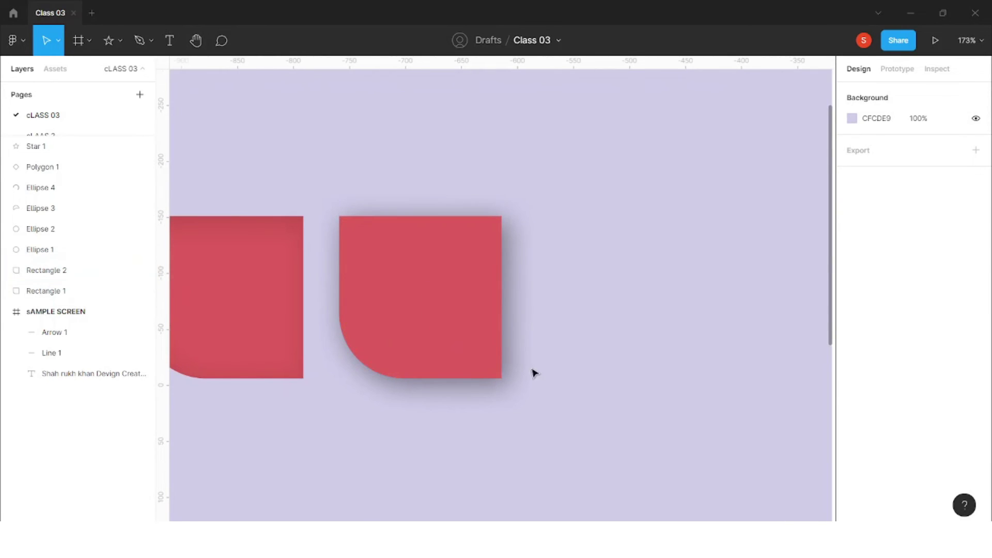
{"action": "left_click", "coordinate": [483, 368]}
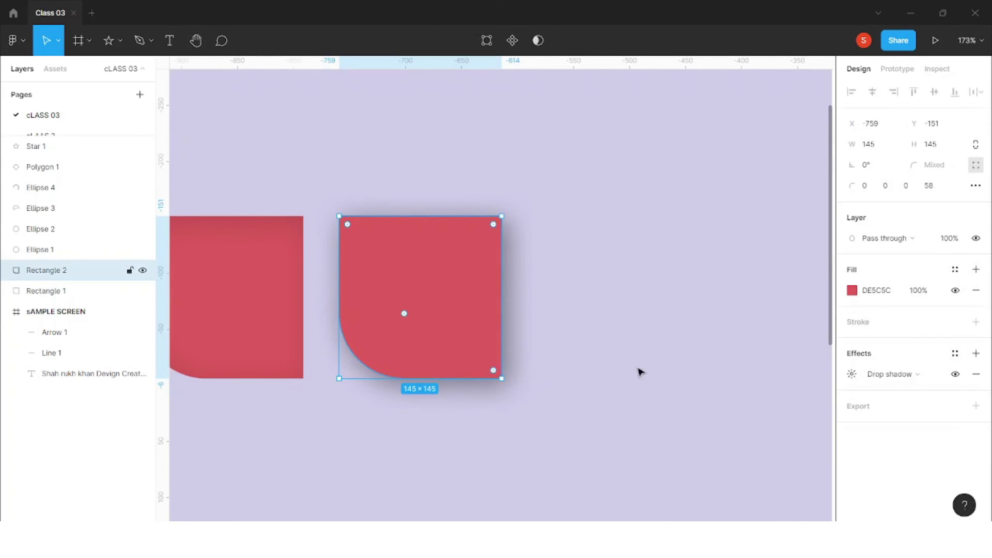
{"action": "left_click", "coordinate": [852, 374]}
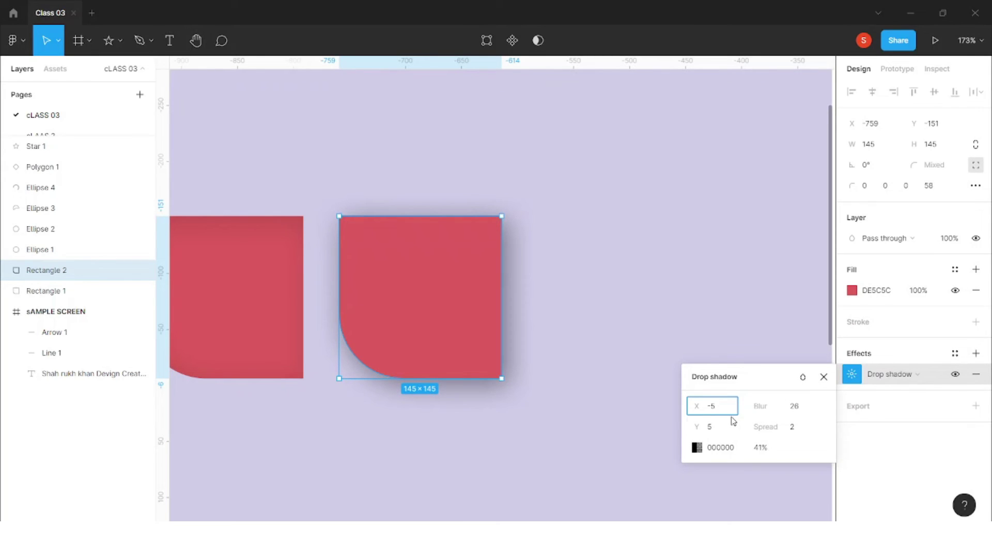
{"action": "left_click", "coordinate": [729, 425]}
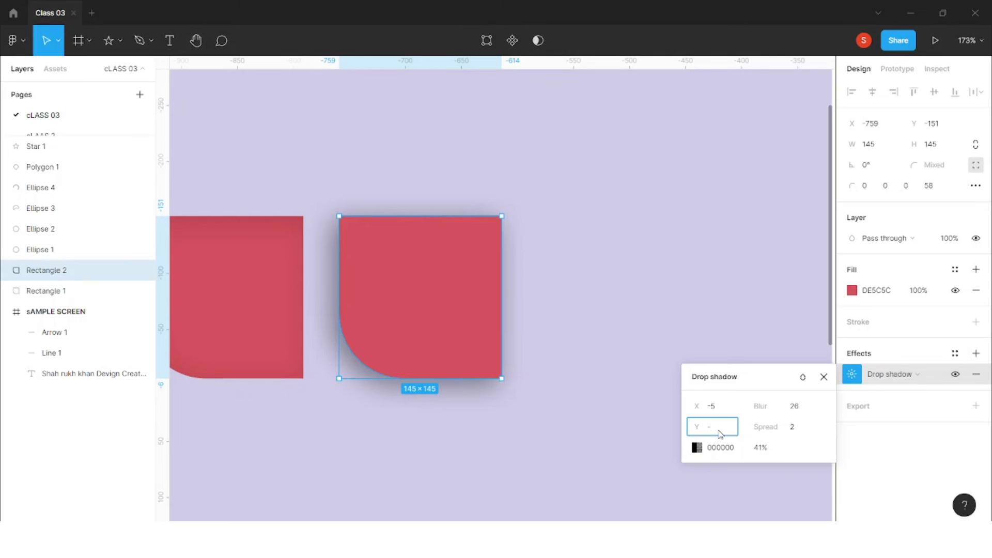
{"action": "key", "text": "Return"}
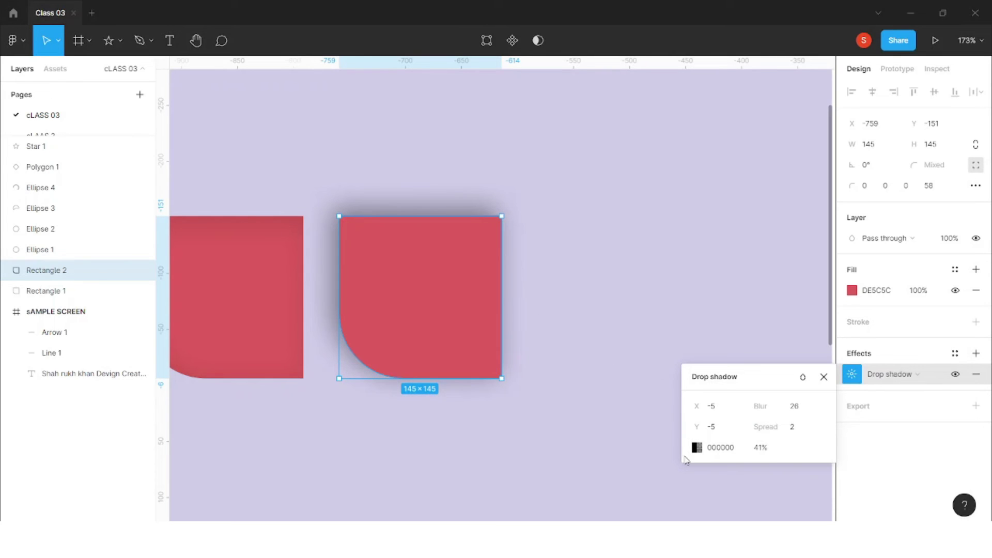
{"action": "left_click", "coordinate": [824, 378]}
Duplicate the inner-shadow rectangle directly below itself at X -936, Y 17 and change the copy's effect to Layer blur
{"action": "scroll", "coordinate": [646, 350], "scroll_direction": "down", "scroll_amount": 5}
{"action": "left_click", "coordinate": [456, 312]}
{"action": "left_click_drag", "start_coordinate": [456, 312], "coordinate": [467, 409]}
{"action": "scroll", "coordinate": [467, 409], "scroll_direction": "up", "scroll_amount": 4}
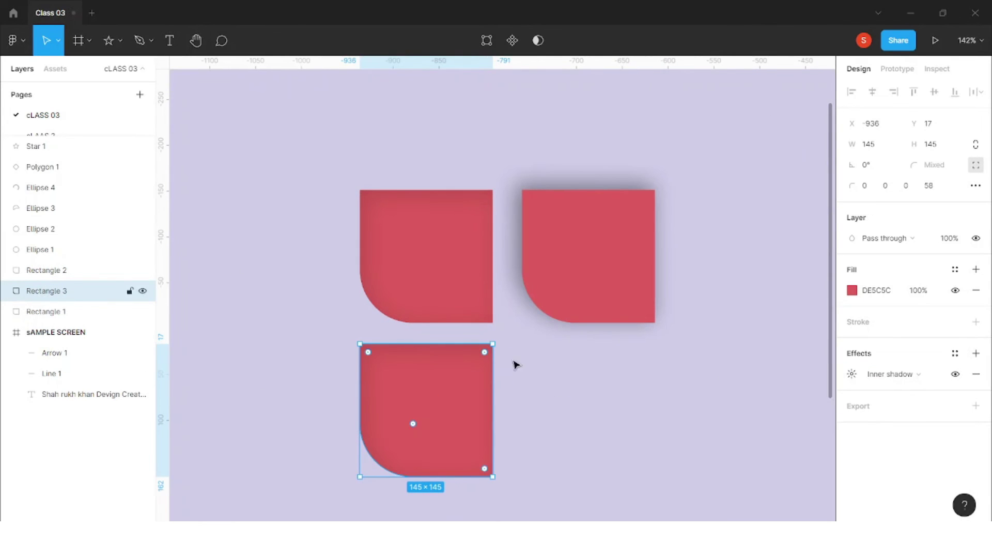
{"action": "left_click", "coordinate": [877, 375]}
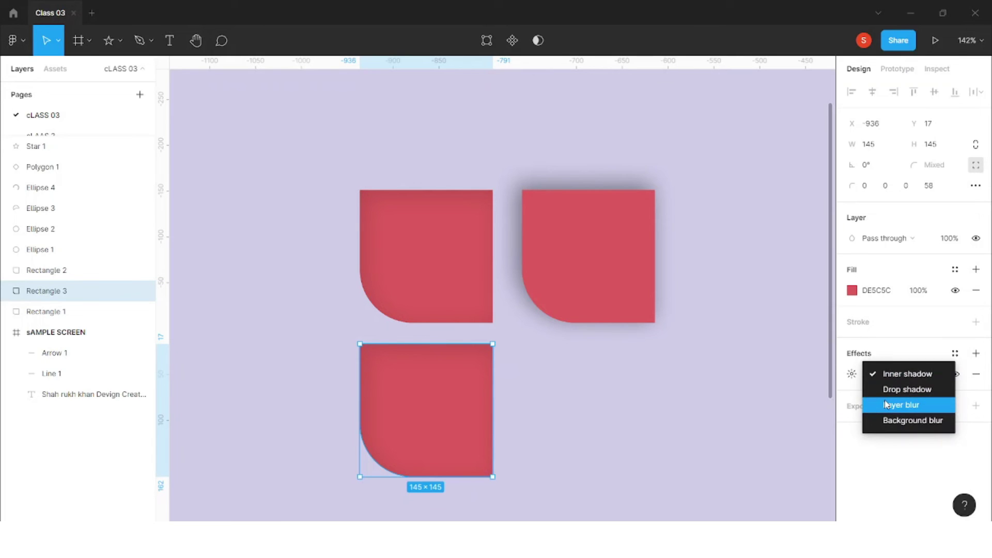
{"action": "left_click", "coordinate": [886, 404]}
{"action": "scroll", "coordinate": [421, 410], "scroll_direction": "down", "scroll_amount": 2}
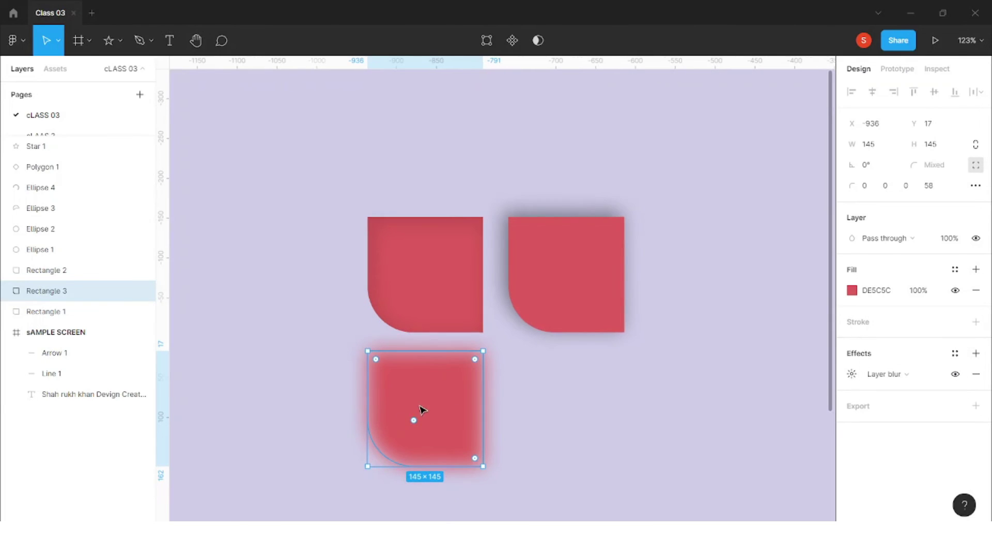
Duplicate the layer-blurred rectangle beside itself at X -765, Y 17 and change the copy's effect to Background blur
{"action": "left_click_drag", "start_coordinate": [453, 405], "coordinate": [593, 403]}
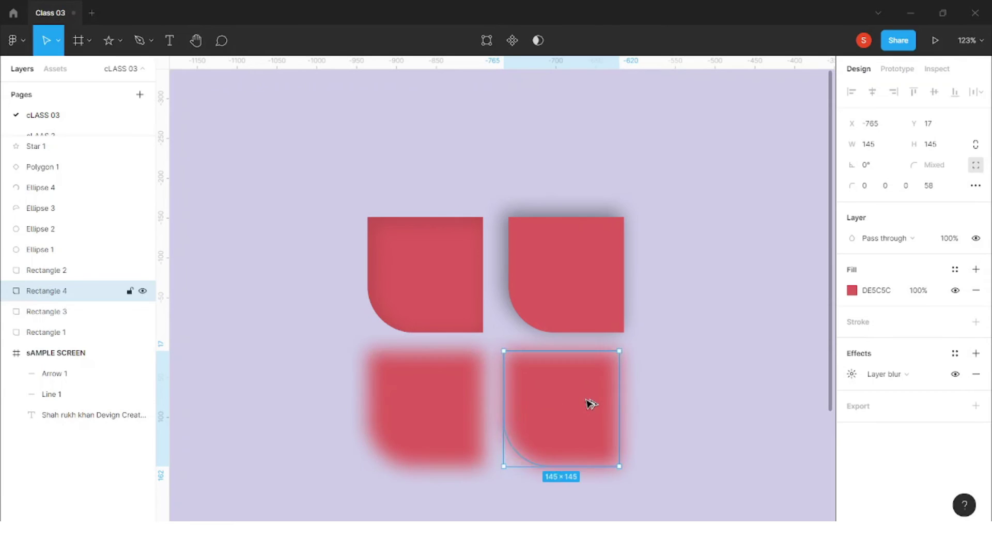
{"action": "key", "text": "Delete"}
{"action": "left_click", "coordinate": [594, 399]}
{"action": "left_click", "coordinate": [871, 375]}
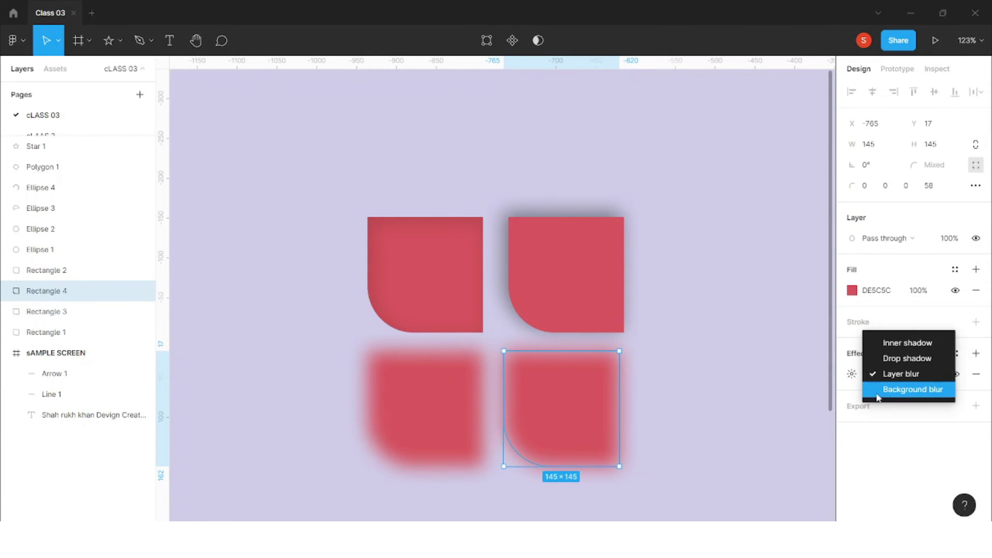
{"action": "left_click", "coordinate": [897, 391]}
{"action": "scroll", "coordinate": [564, 423], "scroll_direction": "down", "scroll_amount": 2}
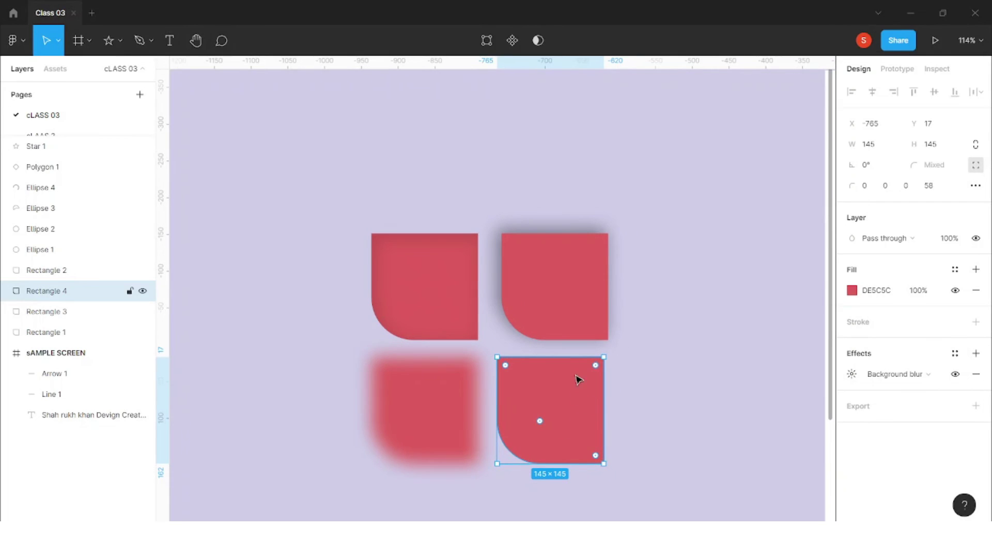
Move the background-blur rectangle onto the sAMPLE SCREEN frame so that it covers the heading text, at X 115, Y 74
{"action": "scroll", "coordinate": [579, 385], "scroll_direction": "up", "scroll_amount": 3}
{"action": "scroll", "coordinate": [569, 401], "scroll_direction": "down", "scroll_amount": 3}
{"action": "scroll", "coordinate": [568, 408], "scroll_direction": "up", "scroll_amount": 2}
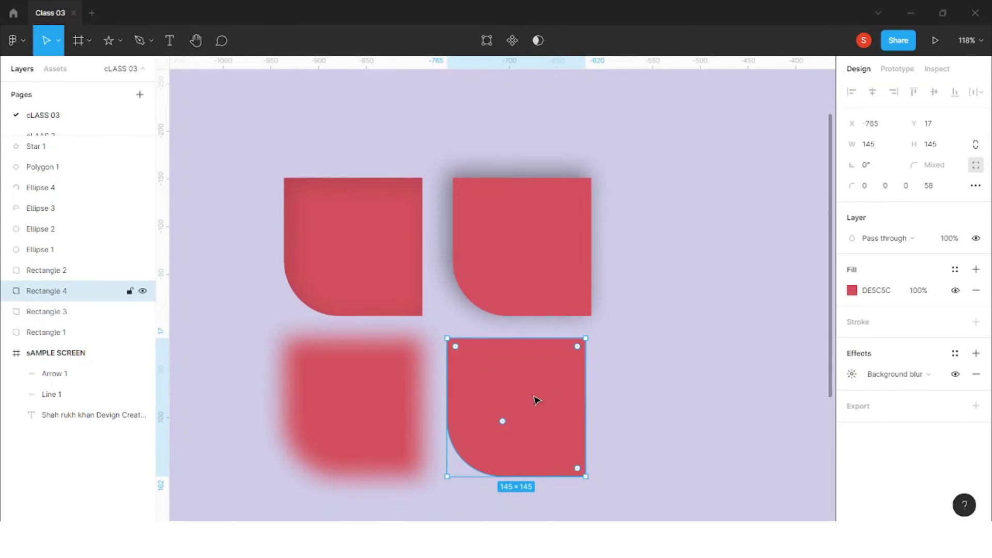
{"action": "left_click_drag", "start_coordinate": [552, 402], "coordinate": [595, 401]}
{"action": "scroll", "coordinate": [594, 398], "scroll_direction": "down", "scroll_amount": 3}
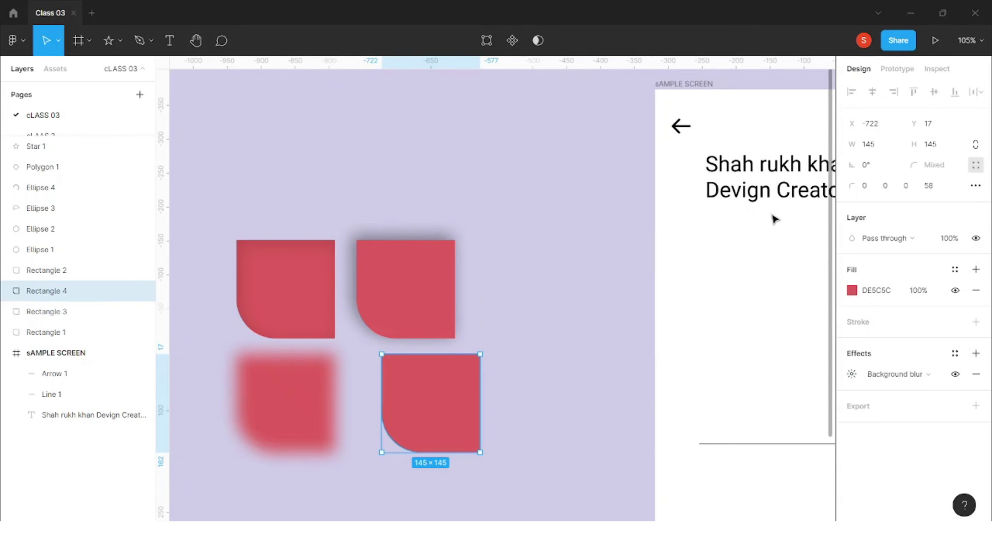
{"action": "scroll", "coordinate": [517, 335], "scroll_direction": "right", "scroll_amount": 3}
{"action": "left_click_drag", "start_coordinate": [328, 417], "coordinate": [669, 201]}
{"action": "scroll", "coordinate": [651, 207], "scroll_direction": "up", "scroll_amount": 3}
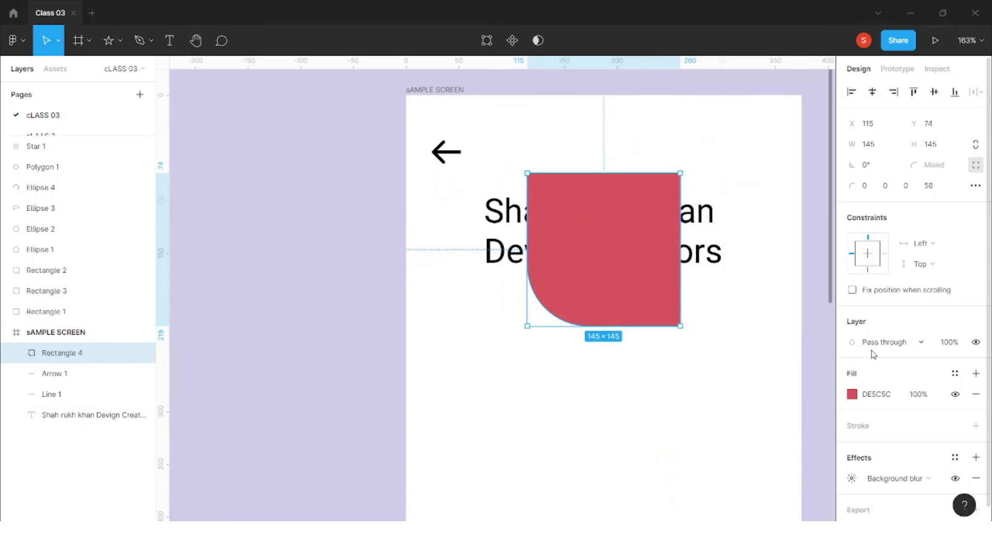
Try a 20% fill opacity on the background-blur rectangle, shift it to X 104, Y 68, and settle on 5% opacity
{"action": "left_click", "coordinate": [918, 395]}
{"action": "type", "text": "20"}
{"action": "key", "text": "Return"}
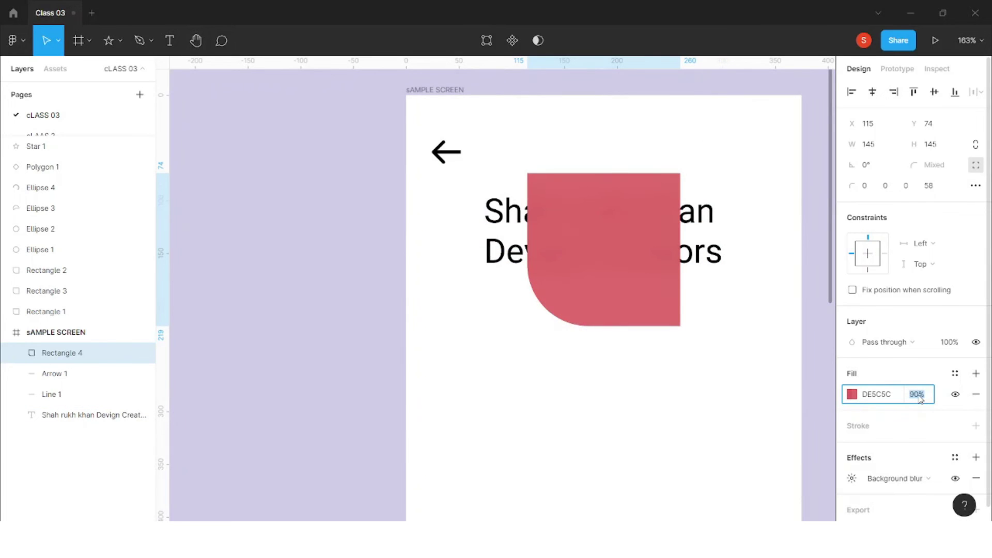
{"action": "mouse_move", "coordinate": [640, 215]}
{"action": "left_mouse_down"}
{"action": "mouse_move", "coordinate": [649, 203]}
{"action": "mouse_move", "coordinate": [711, 211]}
{"action": "mouse_move", "coordinate": [583, 208]}
{"action": "mouse_move", "coordinate": [529, 159]}
{"action": "mouse_move", "coordinate": [628, 210]}
{"action": "left_mouse_up"}
{"action": "left_click", "coordinate": [917, 395]}
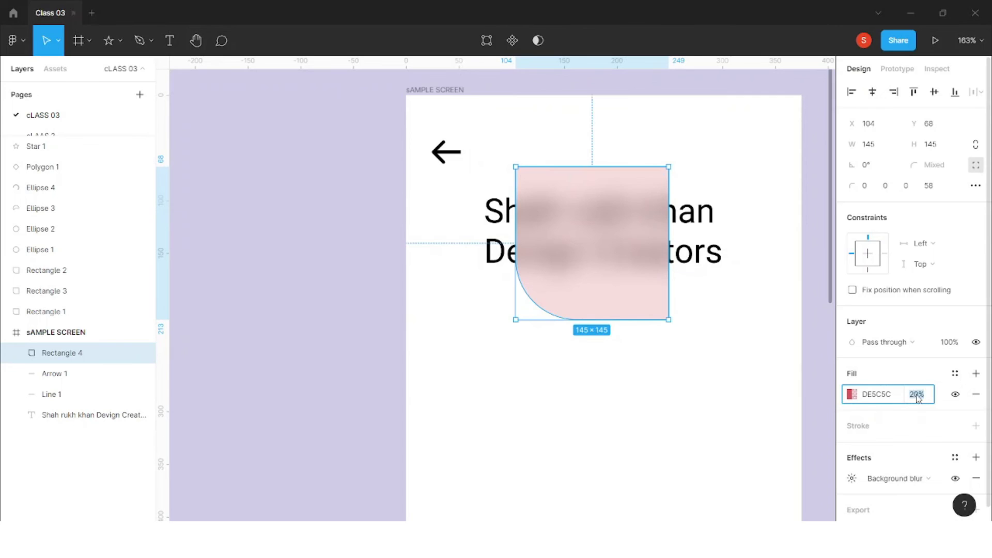
{"action": "key", "text": "shift+Down"}
{"action": "key", "text": "shift+Down"}
{"action": "key", "text": "shift+Up"}
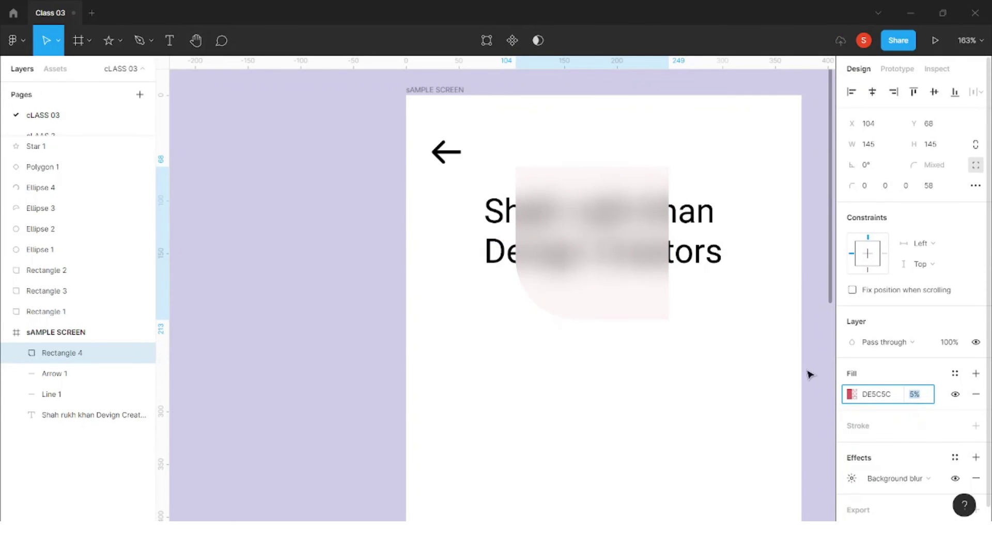
Move the background-blur rectangle out of the frame, back beside the layer-blurred rectangle, and clear the selection
{"action": "scroll", "coordinate": [734, 341], "scroll_direction": "down", "scroll_amount": 2}
{"action": "left_click", "coordinate": [472, 246]}
{"action": "left_click_drag", "start_coordinate": [567, 243], "coordinate": [430, 349]}
{"action": "scroll", "coordinate": [553, 233], "scroll_direction": "down", "scroll_amount": 5}
{"action": "left_click", "coordinate": [455, 393]}
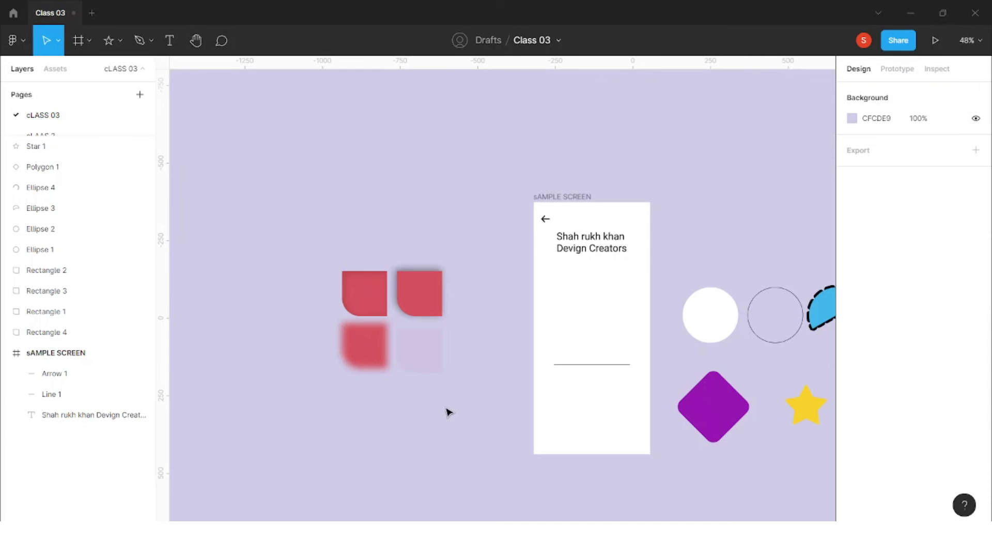
{"action": "scroll", "coordinate": [449, 412], "scroll_direction": "up", "scroll_amount": 1}
{"action": "scroll", "coordinate": [427, 295], "scroll_direction": "down", "scroll_amount": 1}
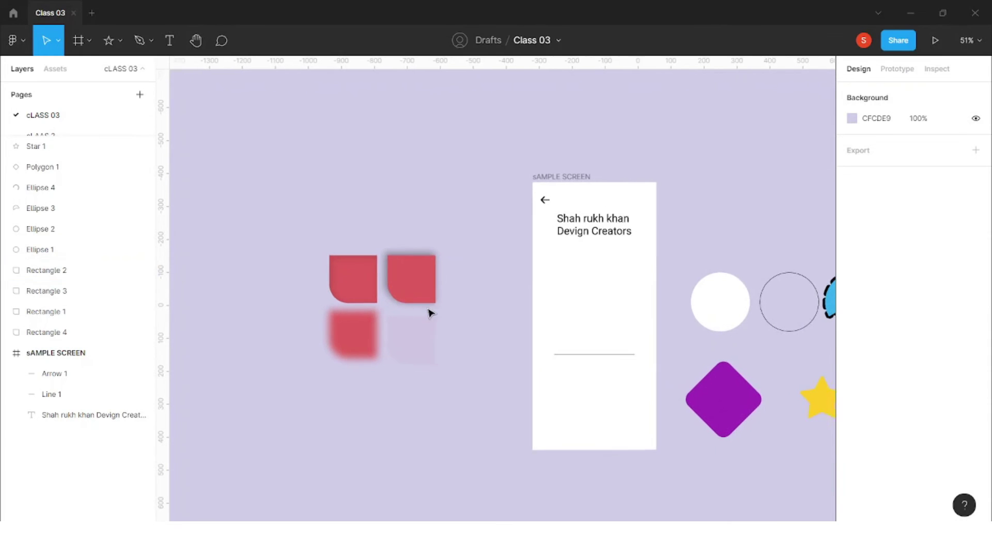
{"action": "left_click", "coordinate": [123, 39]}
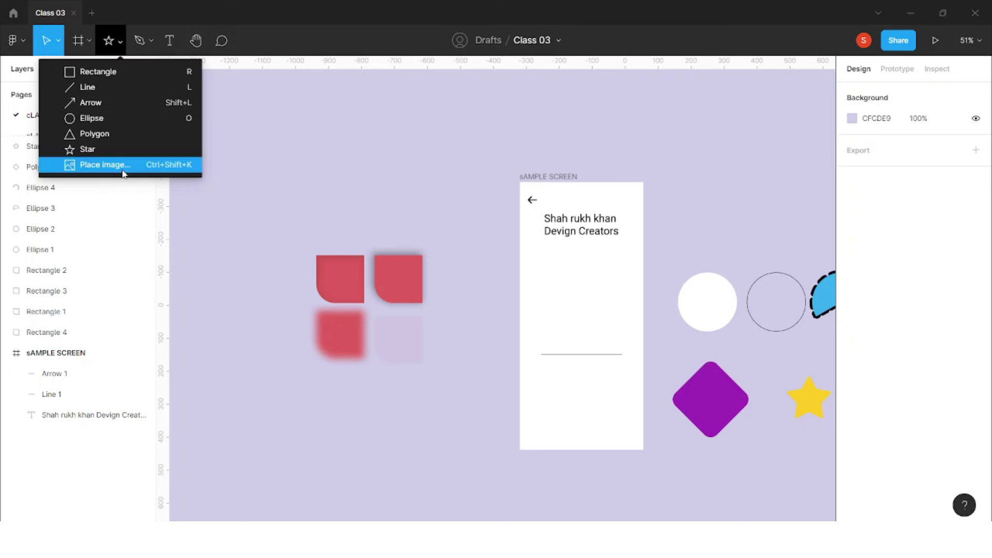
{"action": "left_click", "coordinate": [344, 264]}
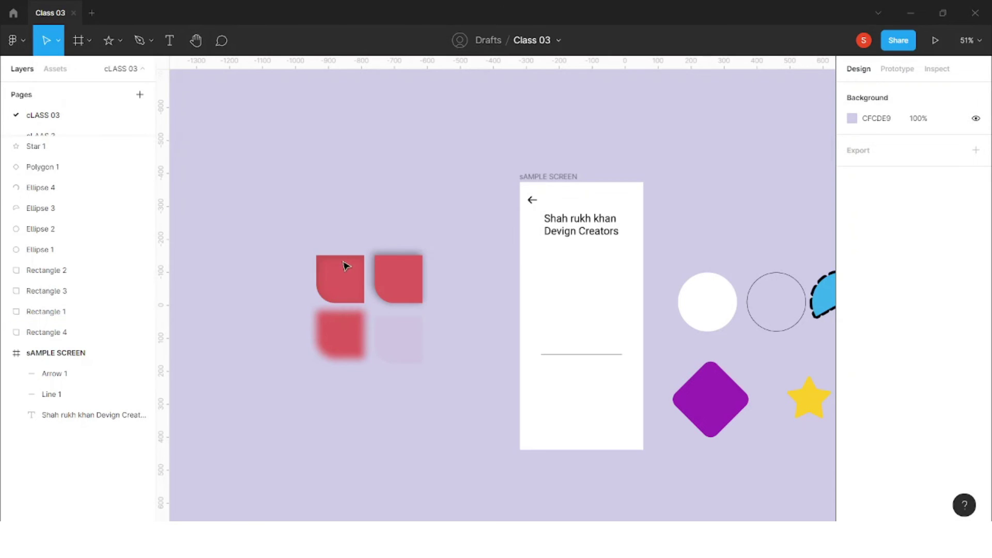
Move the inner-shadow rectangle onto the sAMPLE SCREEN frame at X 115, Y 217, and back out onto the canvas beside the frame
{"action": "scroll", "coordinate": [344, 264], "scroll_direction": "up", "scroll_amount": 3}
{"action": "left_click", "coordinate": [346, 286]}
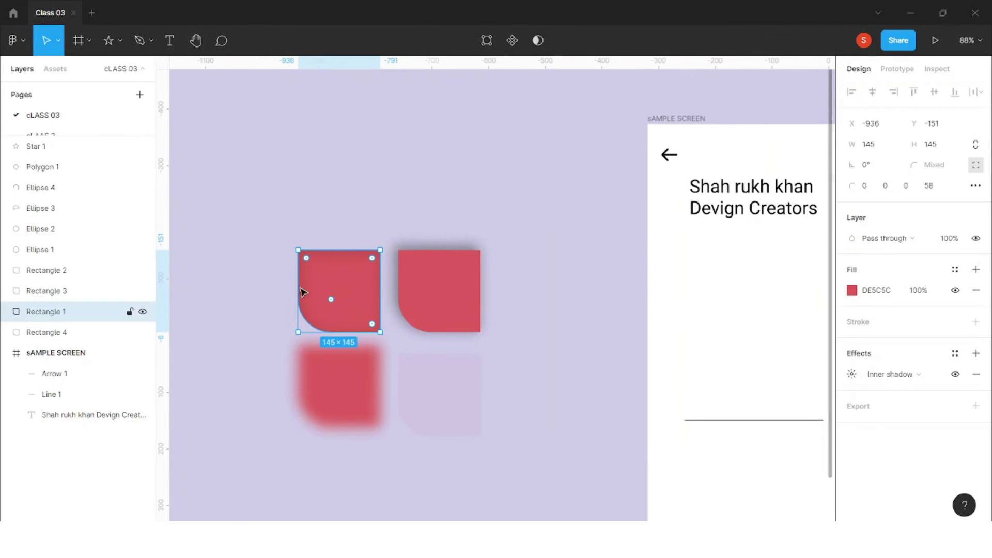
{"action": "left_click_drag", "start_coordinate": [336, 283], "coordinate": [753, 281]}
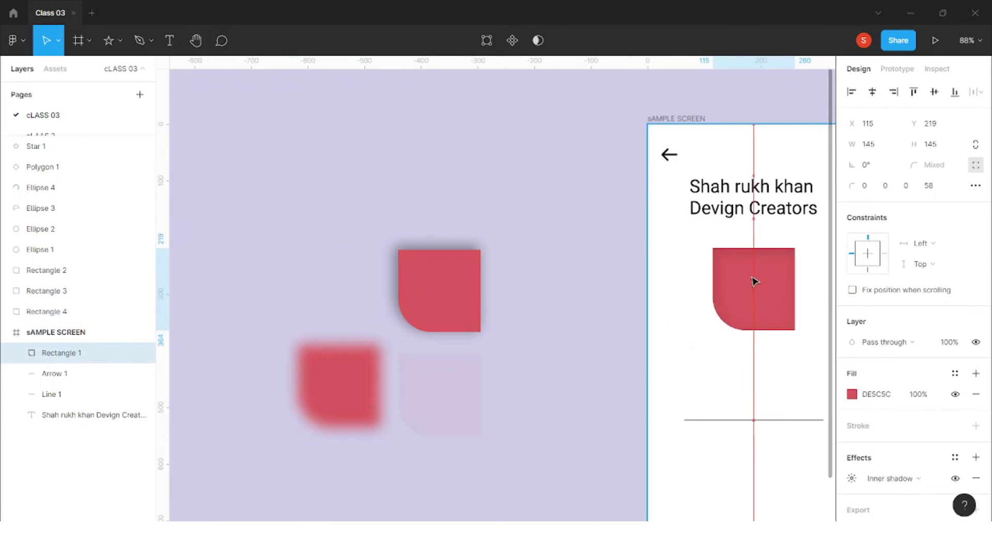
{"action": "scroll", "coordinate": [746, 277], "scroll_direction": "right", "scroll_amount": 2}
{"action": "scroll", "coordinate": [744, 284], "scroll_direction": "up", "scroll_amount": 2}
{"action": "scroll", "coordinate": [744, 287], "scroll_direction": "up", "scroll_amount": 3}
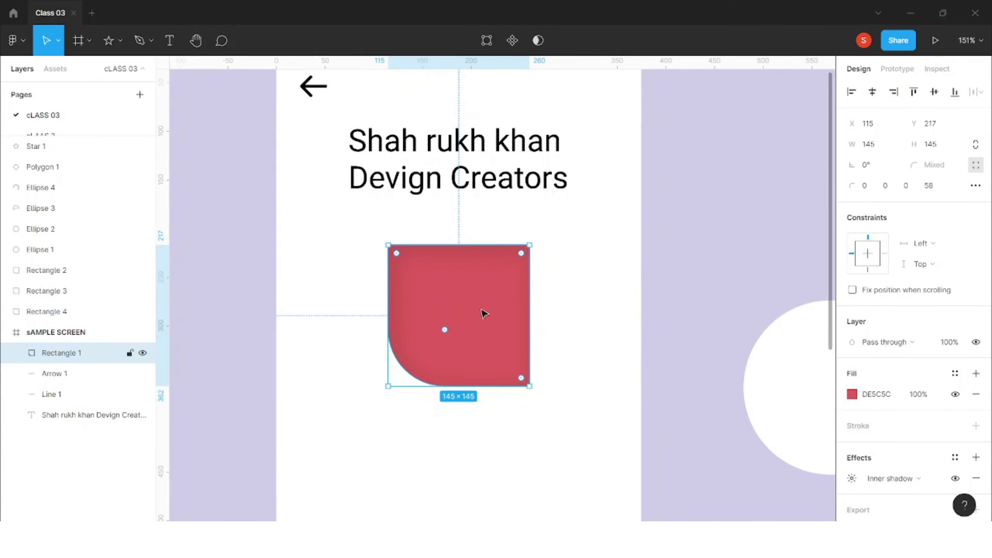
{"action": "scroll", "coordinate": [483, 312], "scroll_direction": "down", "scroll_amount": 4}
{"action": "left_click_drag", "start_coordinate": [482, 296], "coordinate": [272, 198]}
Place the purple diamond in the sAMPLE SCREEN frame below the heading and duplicate it slightly offset at X 106, Y 201
{"action": "left_click_drag", "start_coordinate": [713, 348], "coordinate": [520, 312]}
{"action": "key", "text": "ctrl+z"}
{"action": "left_click_drag", "start_coordinate": [686, 467], "coordinate": [524, 324]}
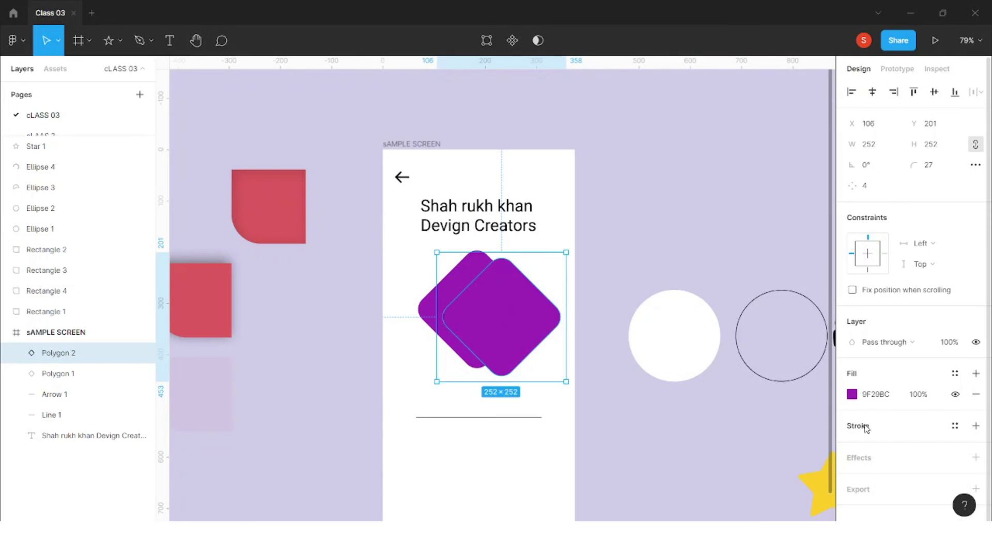
Turn the front diamond into an outline with a 9F29BC stroke and hidden fill, and move it to X 91, Y 186
{"action": "left_click", "coordinate": [866, 427]}
{"action": "left_click", "coordinate": [882, 396]}
{"action": "left_click", "coordinate": [887, 451]}
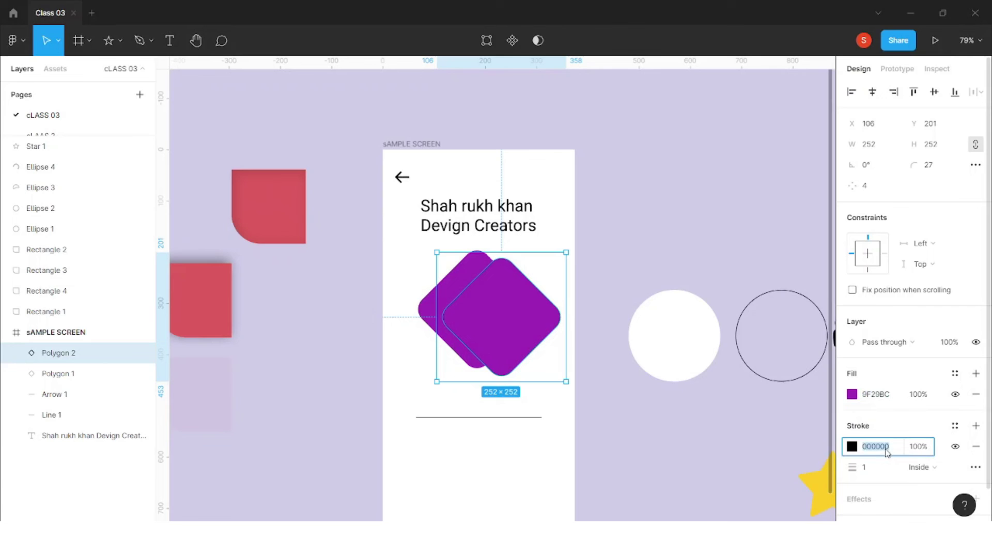
{"action": "left_click", "coordinate": [955, 394]}
{"action": "mouse_move", "coordinate": [556, 336]}
{"action": "left_mouse_down"}
{"action": "mouse_move", "coordinate": [542, 336]}
{"action": "mouse_move", "coordinate": [549, 330]}
{"action": "left_mouse_up"}
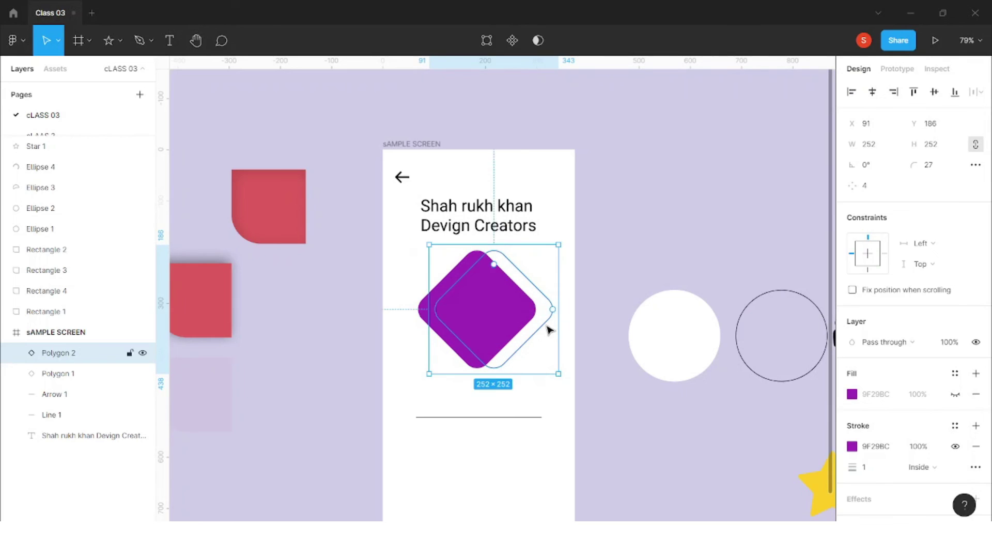
{"action": "left_click", "coordinate": [633, 262]}
{"action": "left_click", "coordinate": [498, 292]}
{"action": "scroll", "coordinate": [496, 289], "scroll_direction": "up", "scroll_amount": 3}
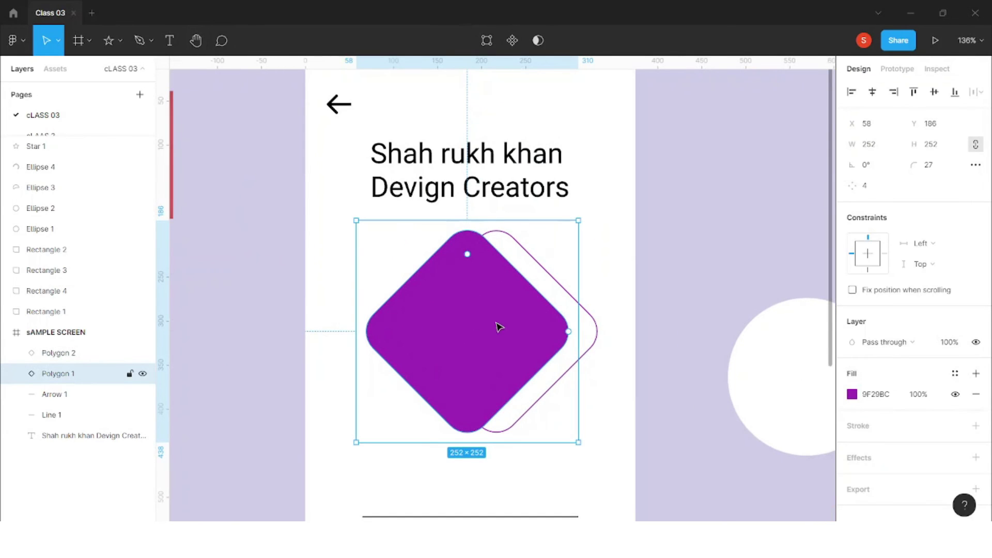
{"action": "right_click", "coordinate": [695, 203]}
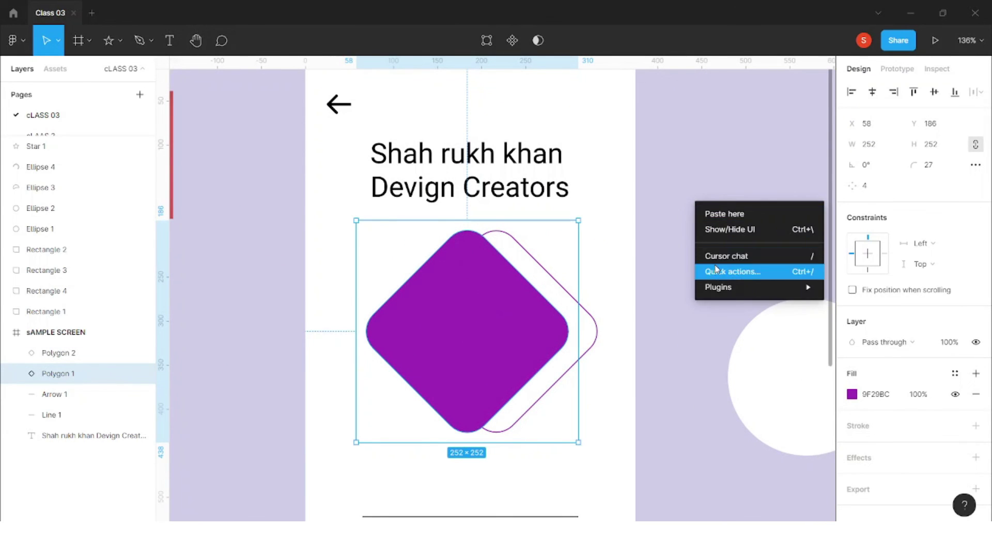
{"action": "left_click", "coordinate": [688, 179]}
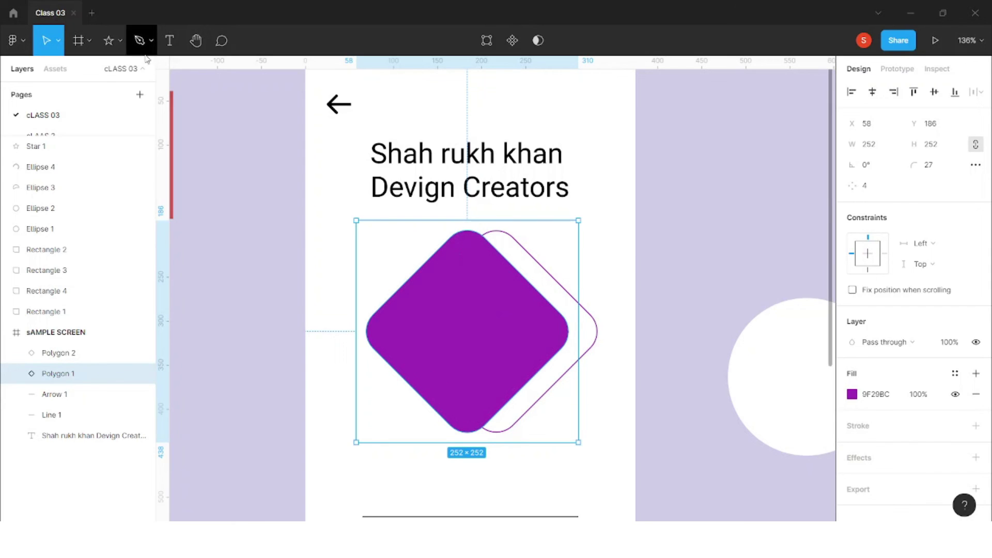
Place the image WhatsApp Image 2021-11-10 at 6.20.57 PM.jpeg from Downloads into the solid purple diamond and clear the selection
{"action": "left_click", "coordinate": [117, 41]}
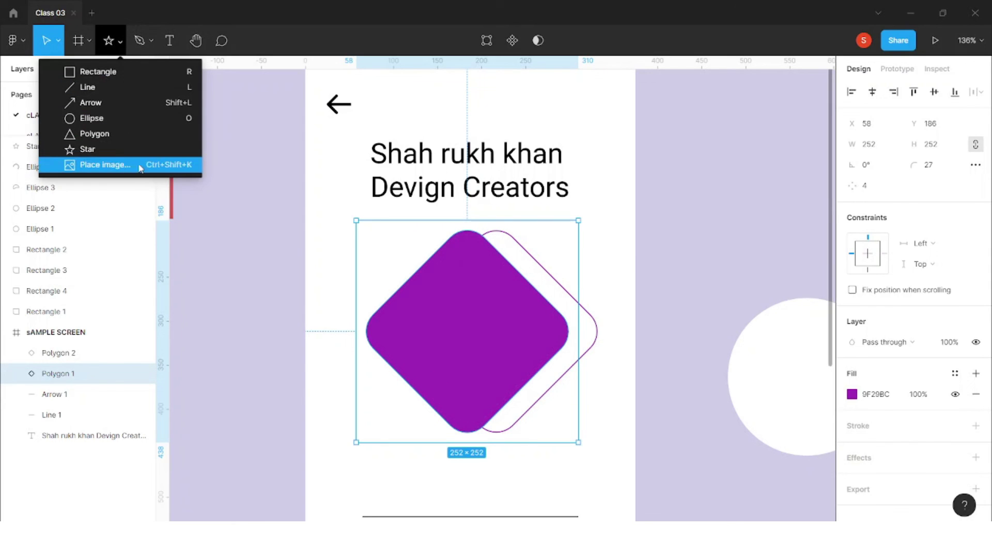
{"action": "left_click", "coordinate": [175, 166]}
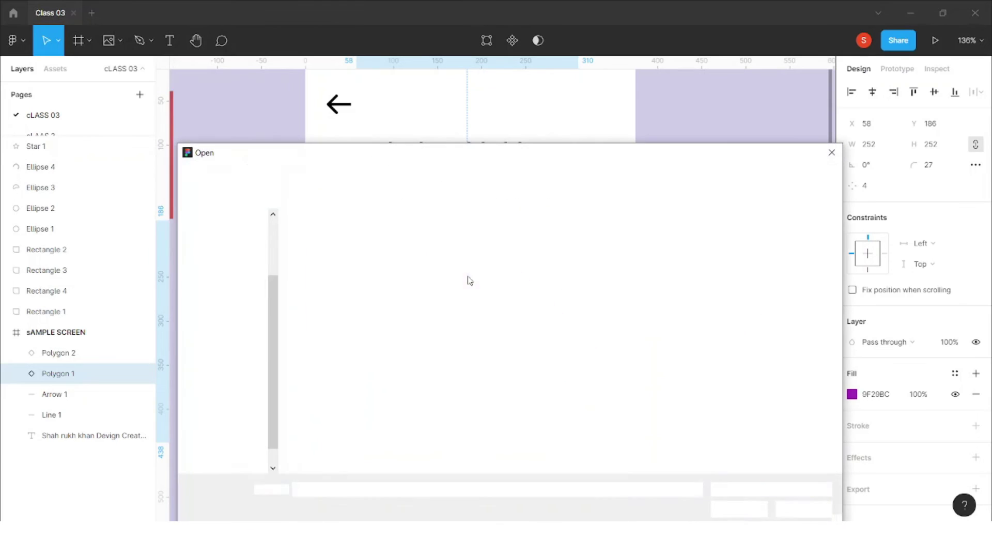
{"action": "scroll", "coordinate": [246, 276], "scroll_direction": "up", "scroll_amount": 2}
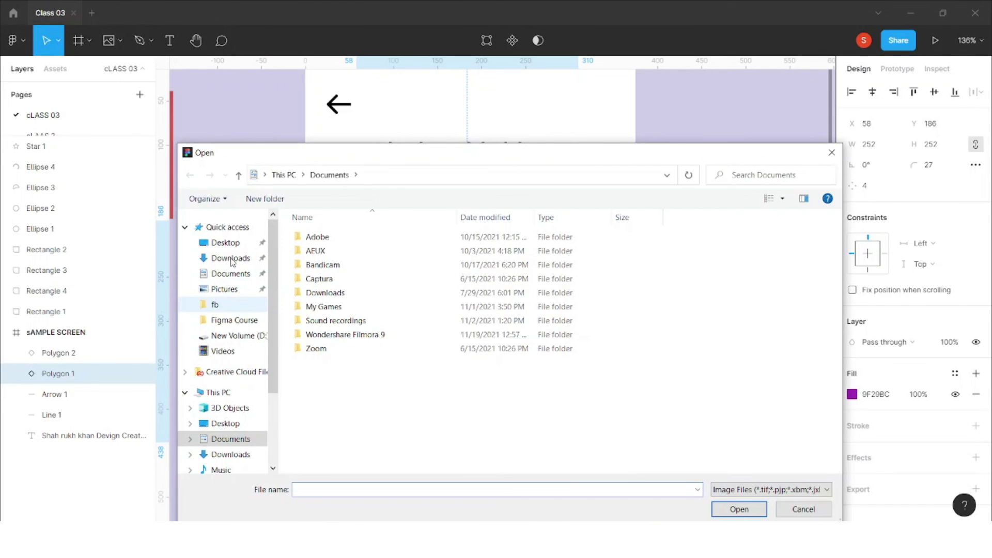
{"action": "left_click", "coordinate": [230, 244]}
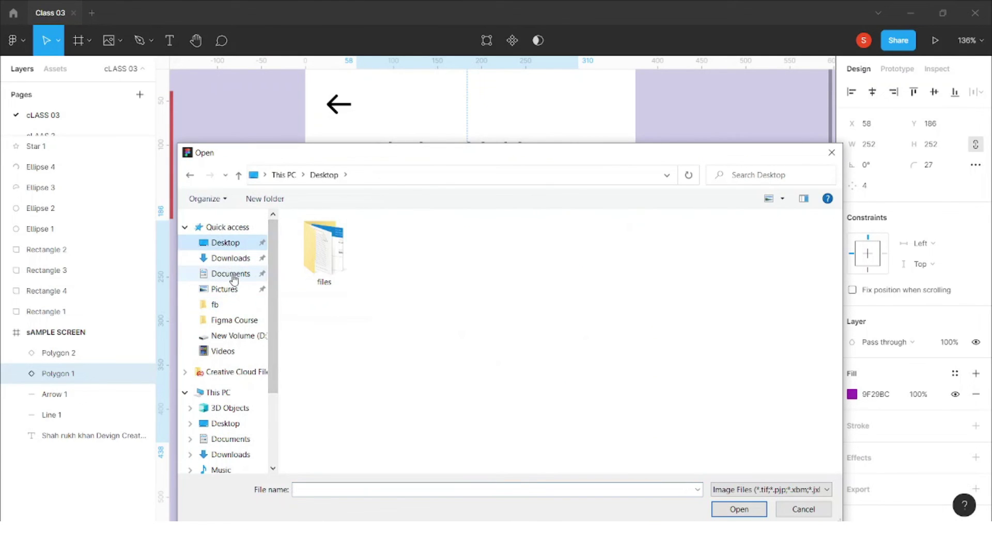
{"action": "left_click", "coordinate": [229, 274]}
{"action": "left_click", "coordinate": [233, 262]}
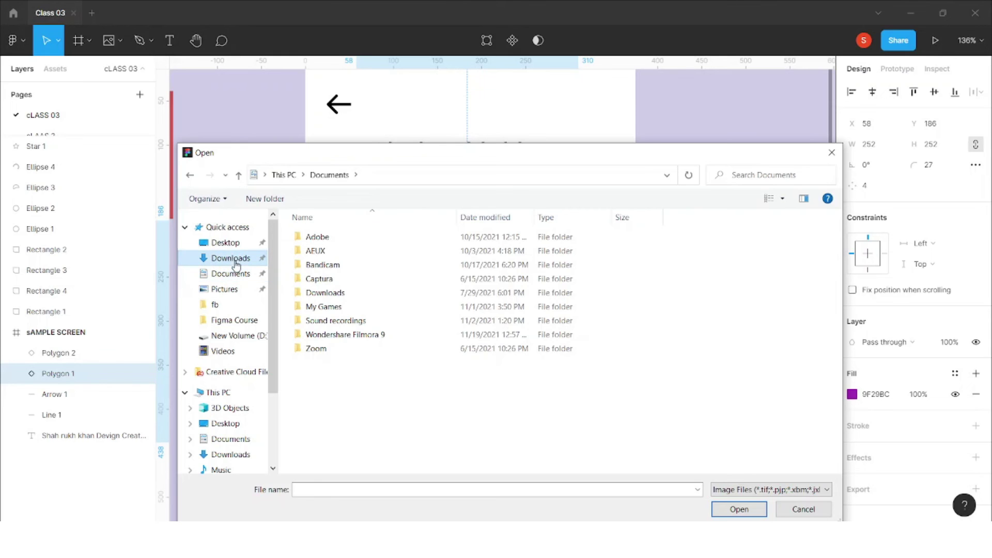
{"action": "scroll", "coordinate": [483, 316], "scroll_direction": "down", "scroll_amount": 3}
{"action": "scroll", "coordinate": [483, 316], "scroll_direction": "up", "scroll_amount": 2}
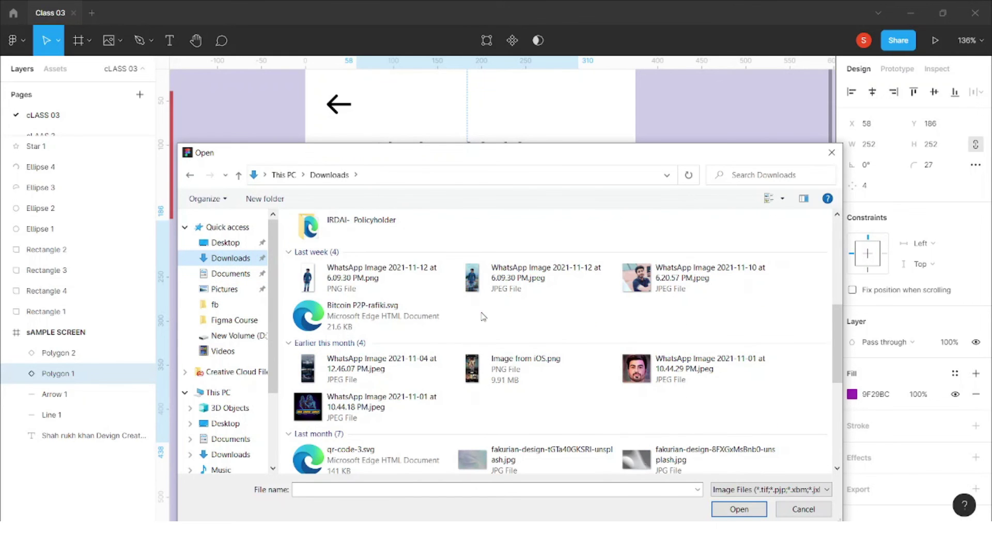
{"action": "left_click", "coordinate": [664, 289]}
{"action": "double_click", "coordinate": [664, 289]}
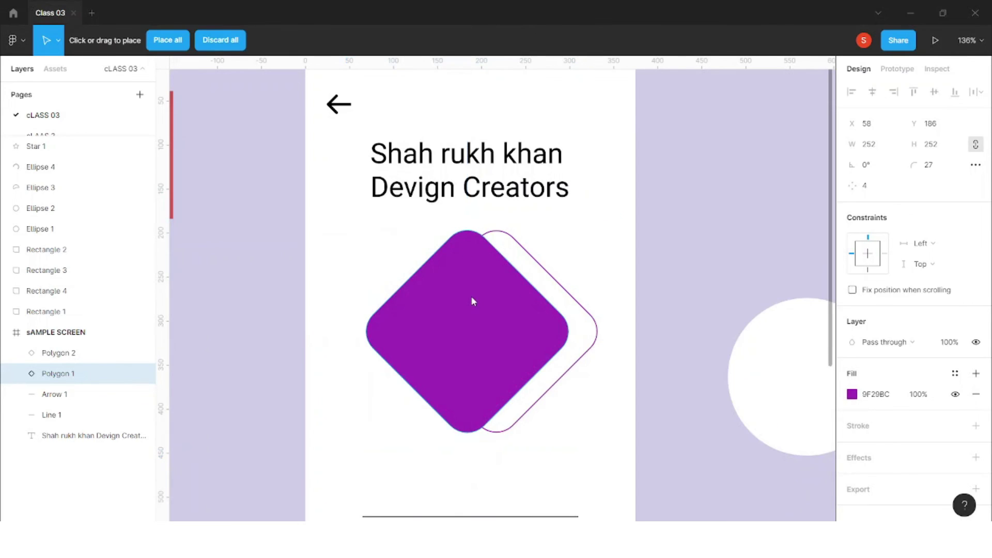
{"action": "left_click", "coordinate": [464, 310]}
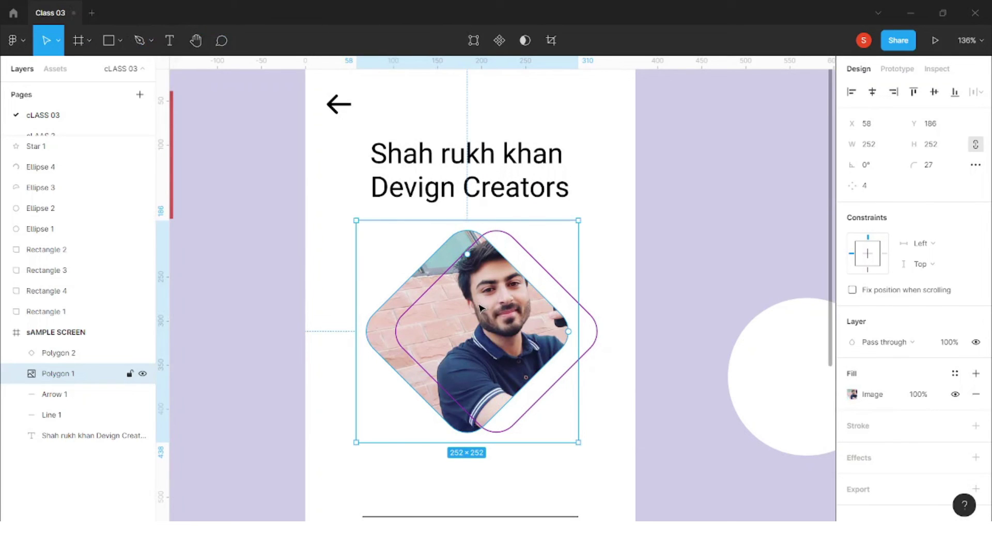
{"action": "left_click", "coordinate": [662, 255]}
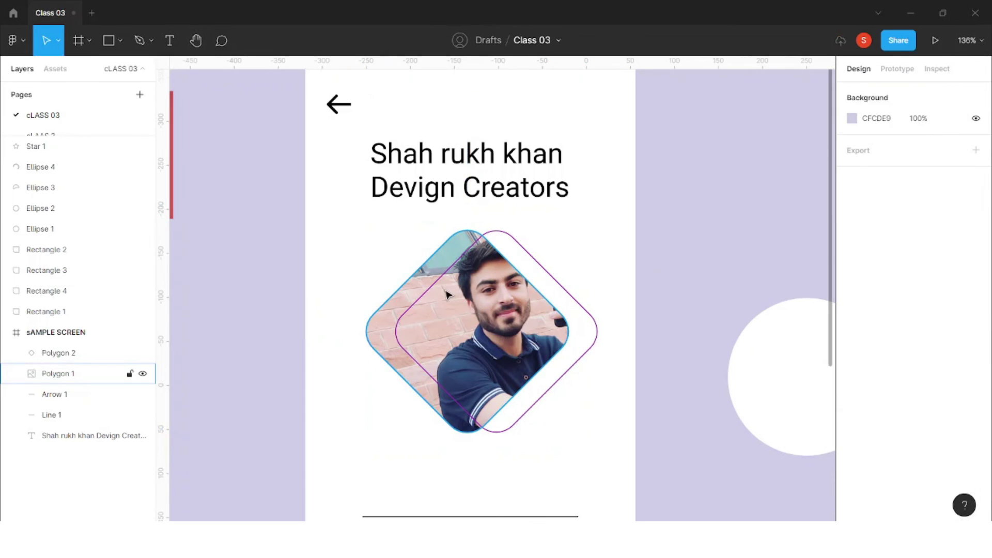
Send the outlined diamond to the back of the frame's layers, and bring it to the front again
{"action": "left_click", "coordinate": [467, 300]}
{"action": "left_click", "coordinate": [566, 292]}
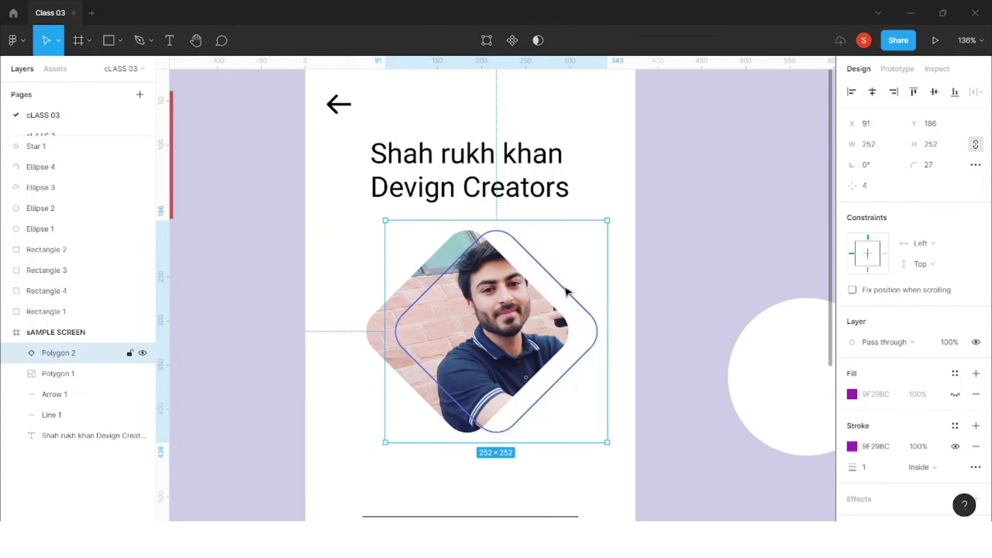
{"action": "key", "text": "bracketleft"}
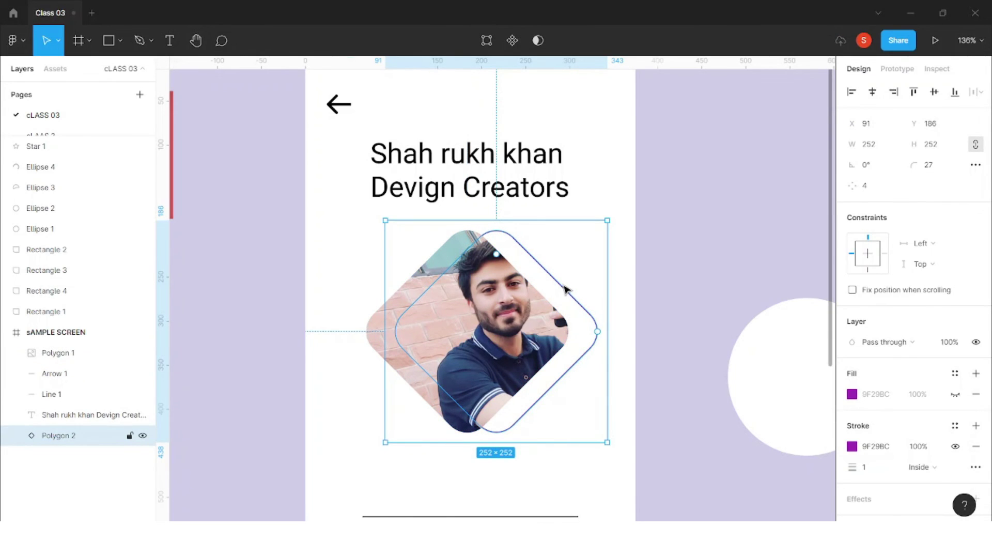
{"action": "left_click", "coordinate": [689, 303]}
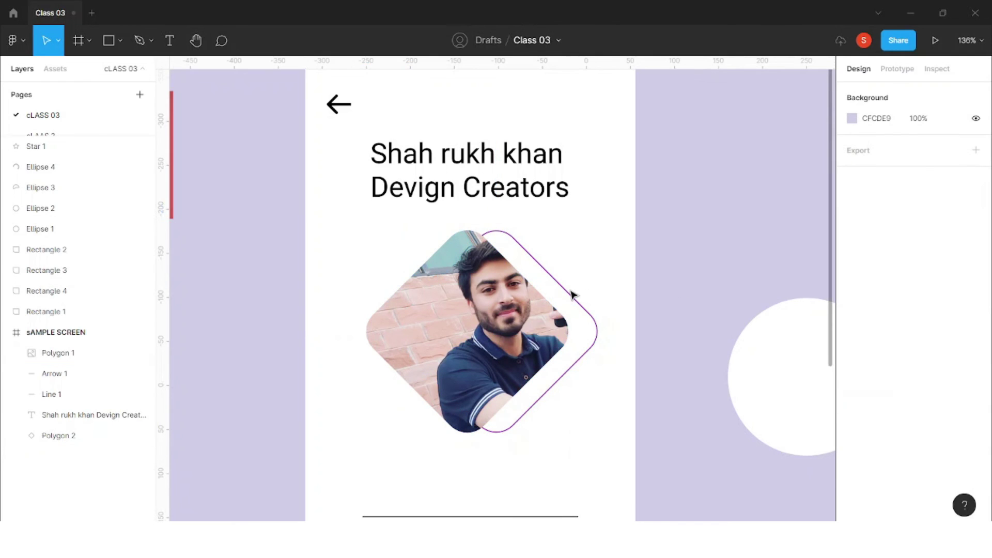
{"action": "left_click", "coordinate": [569, 295]}
{"action": "key", "text": "bracketright"}
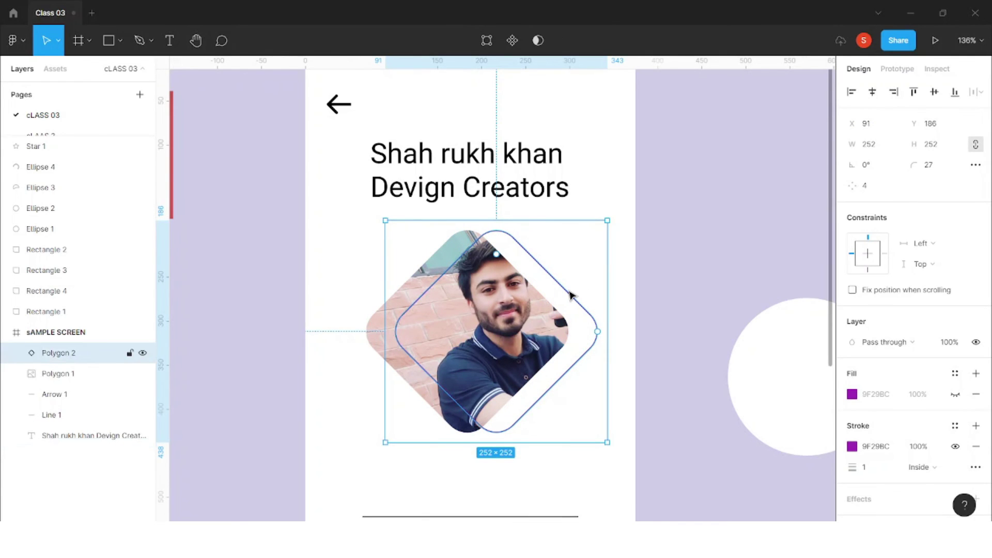
Send the outlined diamond to the back, behind the photo-filled diamond, and deselect it
{"action": "right_click", "coordinate": [569, 294]}
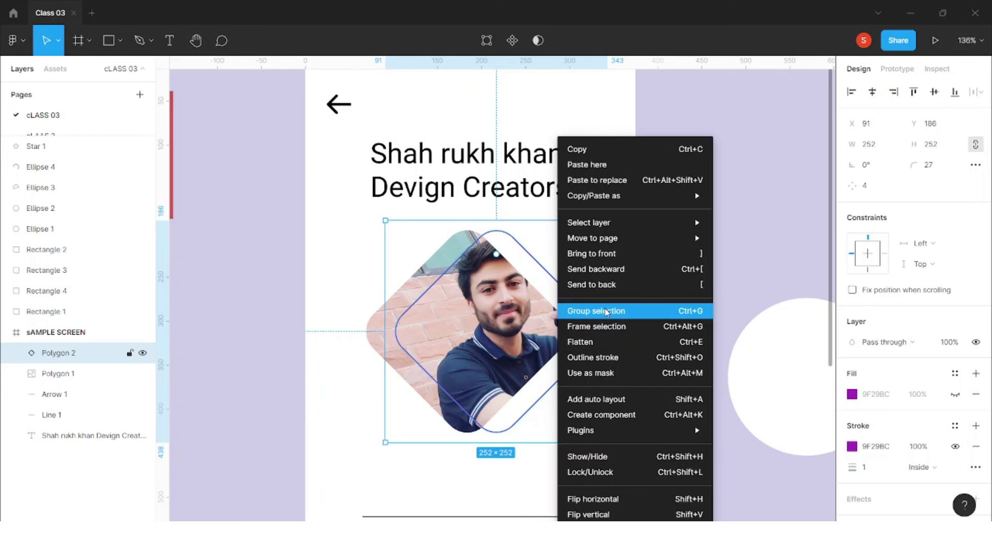
{"action": "mouse_move", "coordinate": [614, 203]}
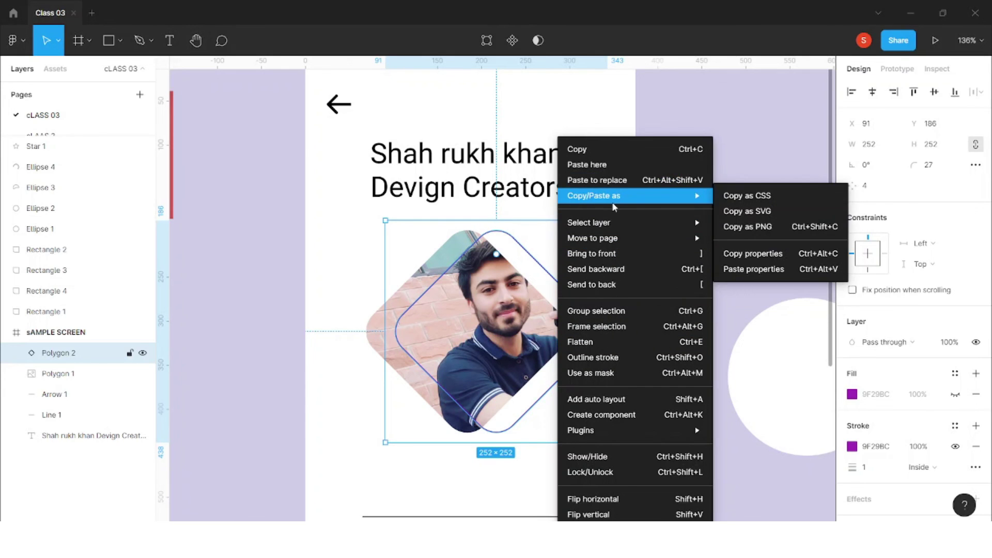
{"action": "mouse_move", "coordinate": [600, 229]}
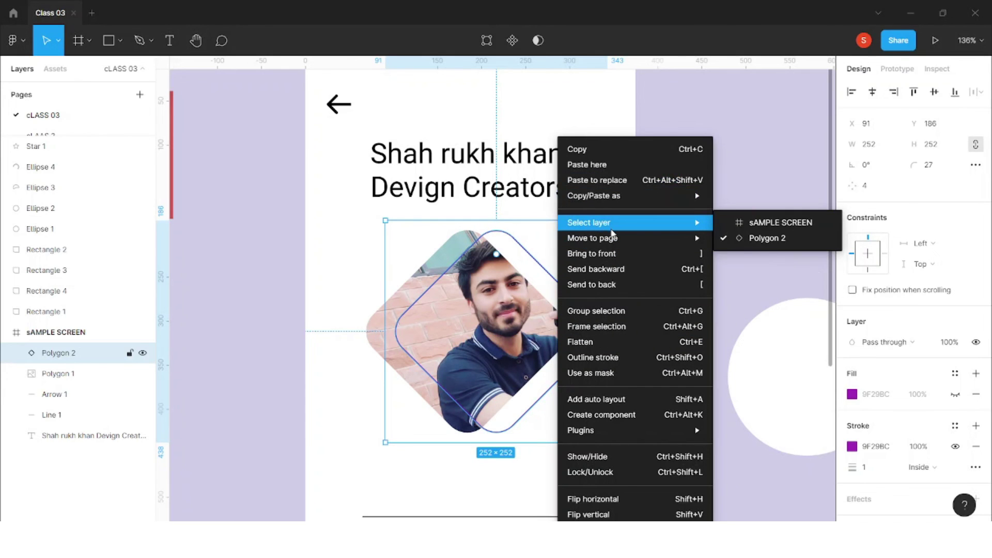
{"action": "mouse_move", "coordinate": [612, 240]}
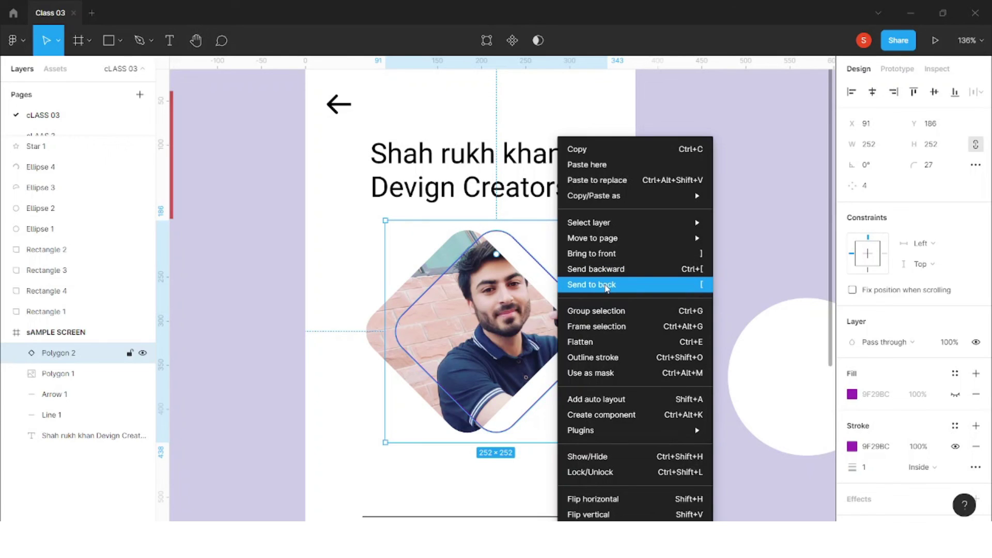
{"action": "left_click", "coordinate": [606, 285]}
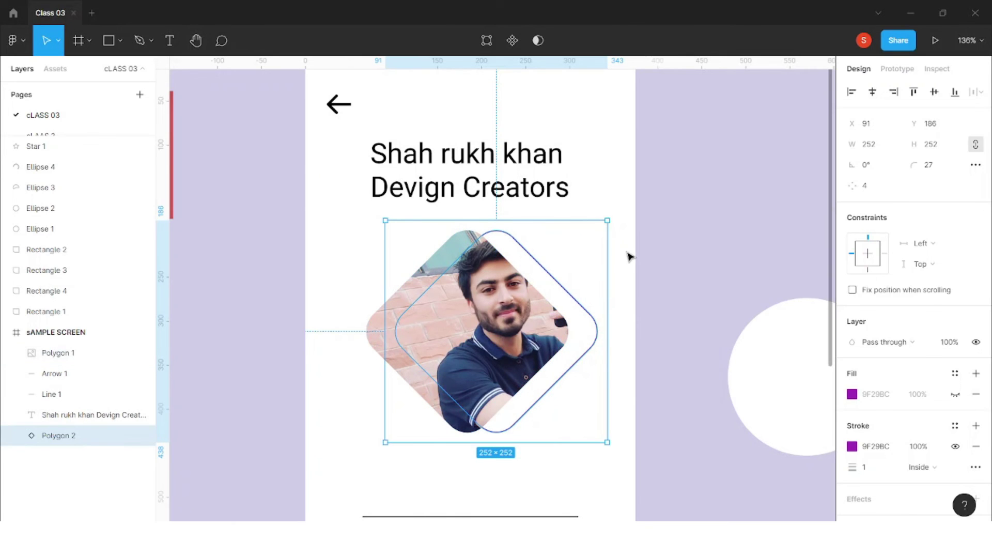
{"action": "left_click", "coordinate": [627, 258]}
Crop the photo inside the diamond by shifting and enlarging it so the face sits near the centre, and finish cropping
{"action": "left_click", "coordinate": [519, 308]}
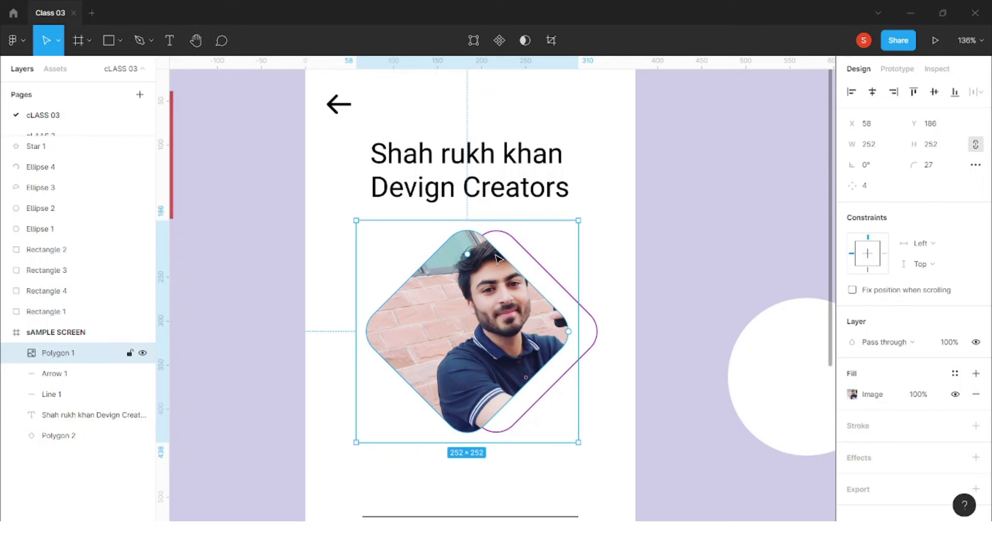
{"action": "double_click", "coordinate": [488, 297]}
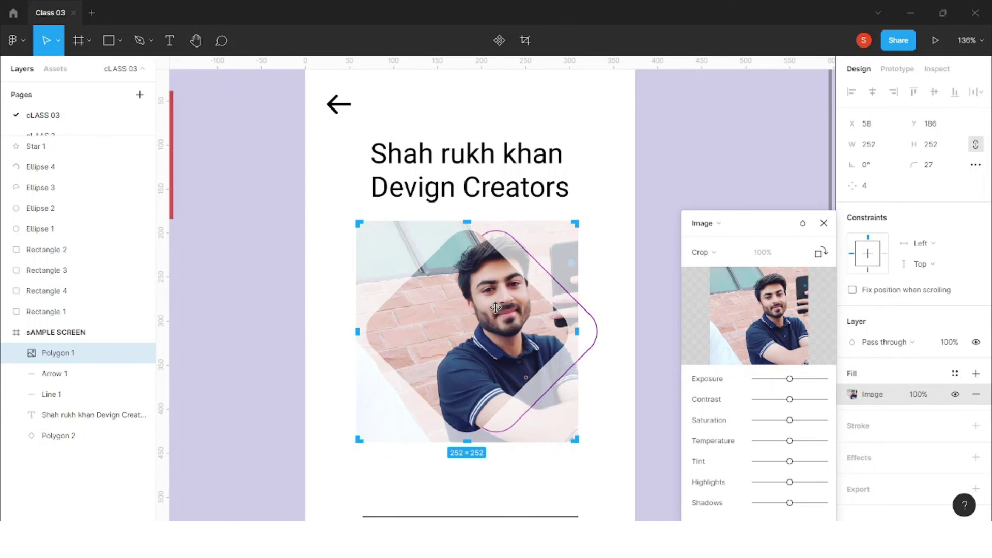
{"action": "left_click_drag", "start_coordinate": [494, 308], "coordinate": [470, 315]}
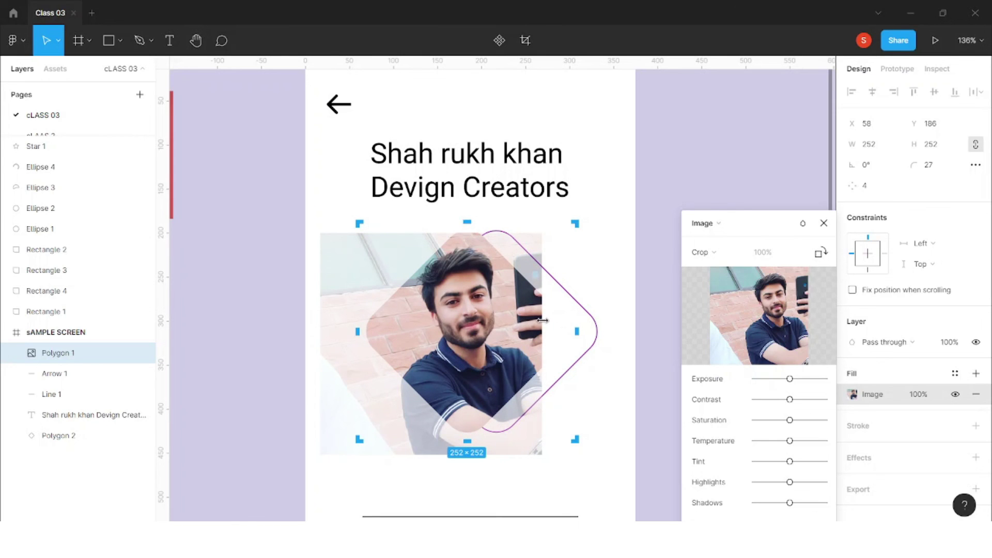
{"action": "left_click_drag", "start_coordinate": [551, 325], "coordinate": [576, 329]}
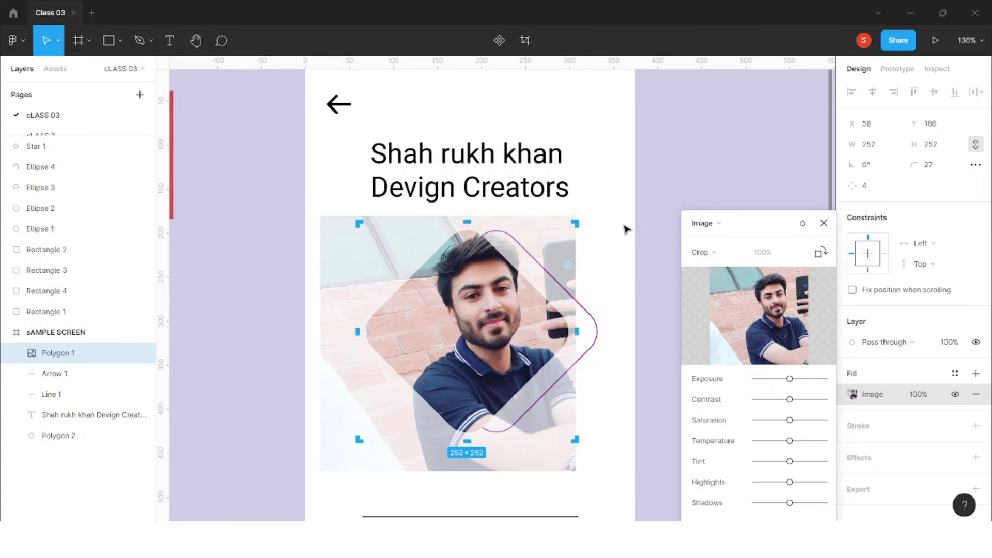
{"action": "key", "text": "Escape"}
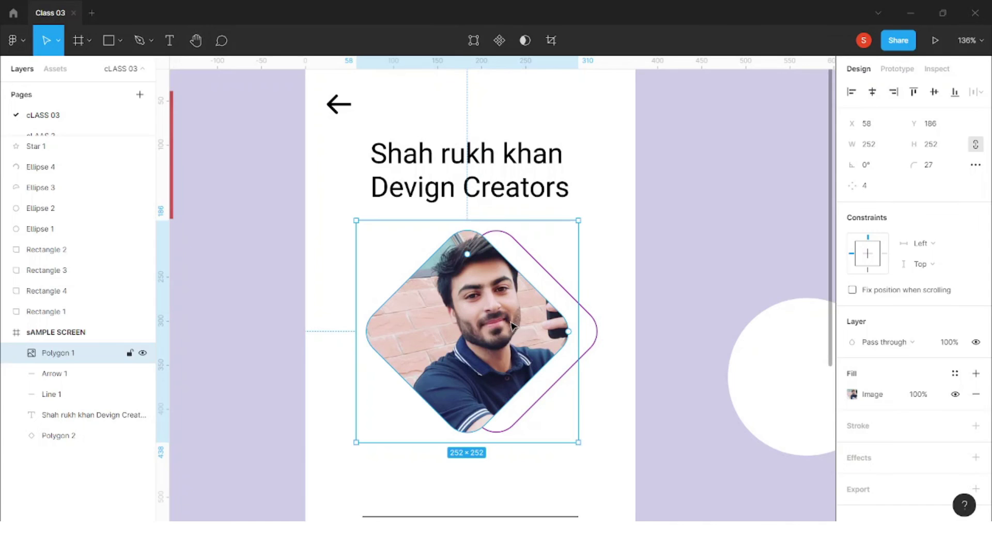
{"action": "left_click", "coordinate": [578, 281]}
Move the horizontal line out of the sAMPLE SCREEN frame onto the canvas at X -604, Y -79
{"action": "scroll", "coordinate": [578, 281], "scroll_direction": "down", "scroll_amount": 3}
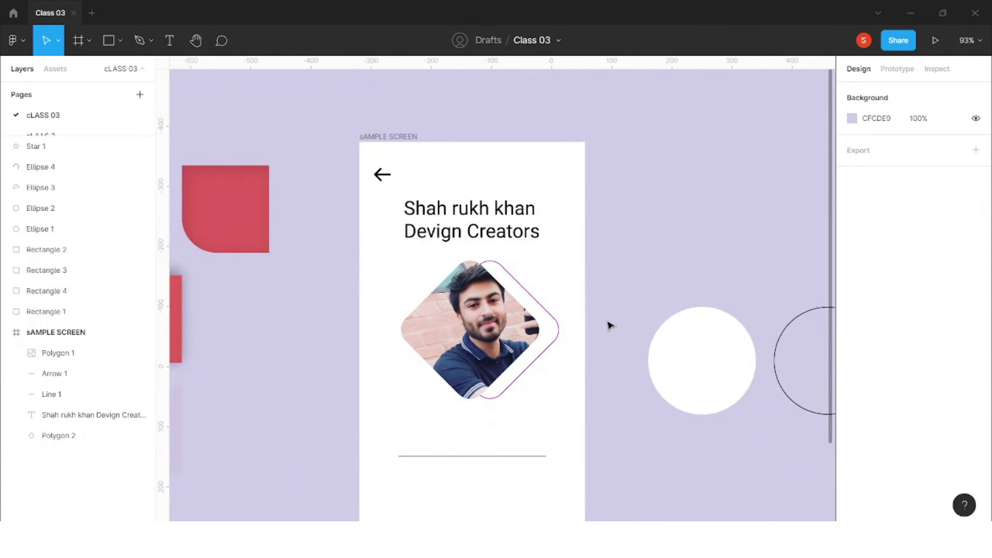
{"action": "scroll", "coordinate": [609, 325], "scroll_direction": "down", "scroll_amount": 3}
{"action": "scroll", "coordinate": [534, 379], "scroll_direction": "up", "scroll_amount": 1}
{"action": "left_click_drag", "start_coordinate": [510, 401], "coordinate": [337, 284]}
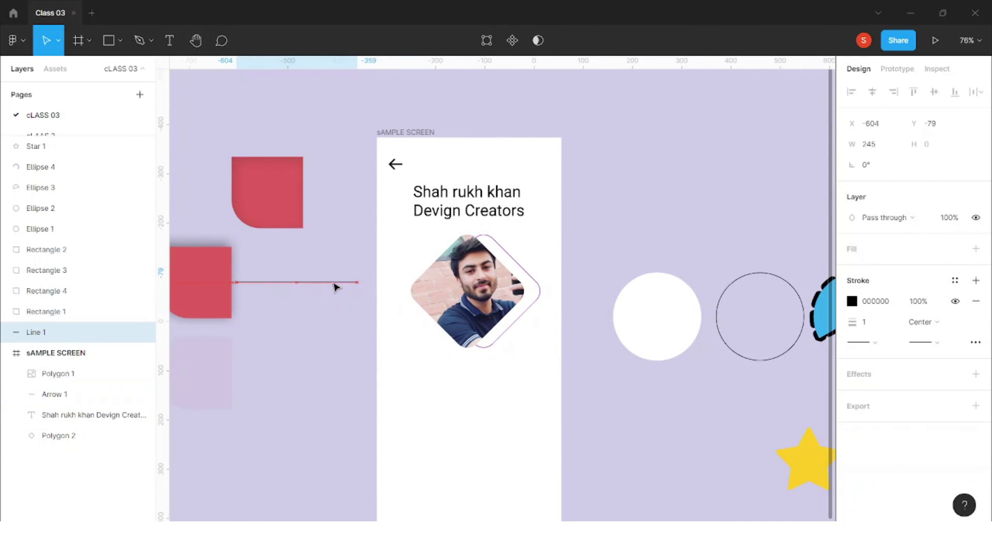
{"action": "left_click", "coordinate": [354, 348]}
{"action": "scroll", "coordinate": [478, 341], "scroll_direction": "down", "scroll_amount": 2}
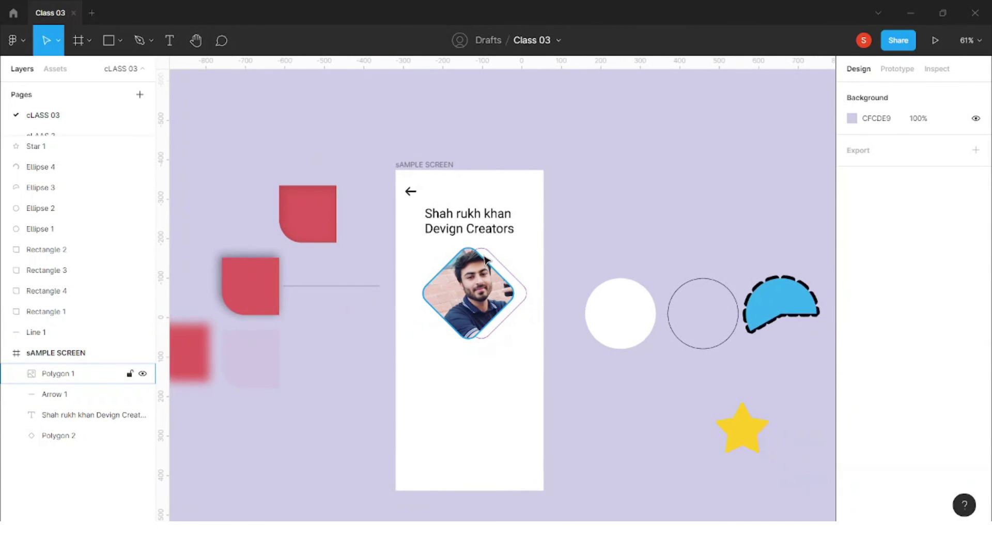
Move the two-line heading below the photo diamond to X 83, Y 480
{"action": "double_click", "coordinate": [494, 225]}
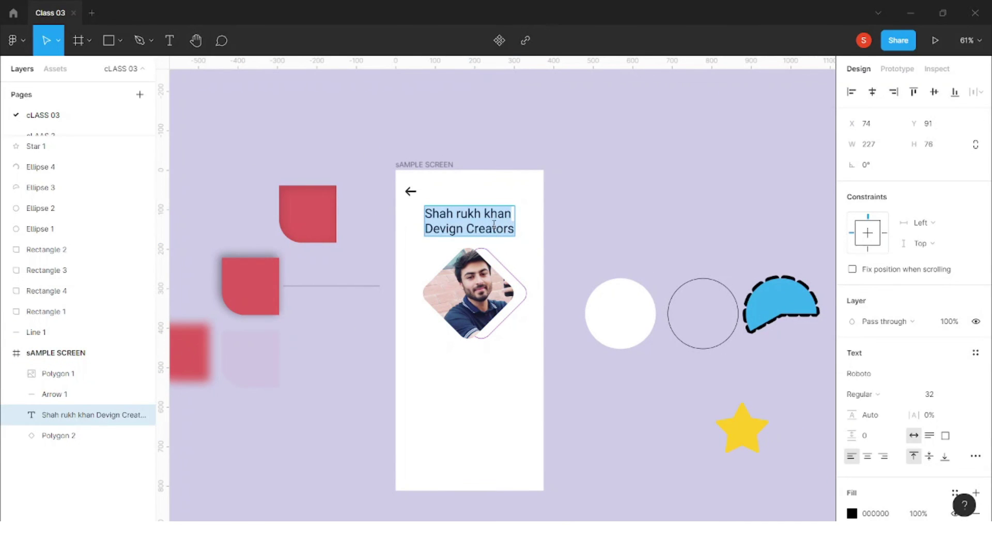
{"action": "key", "text": "Escape"}
{"action": "left_click_drag", "start_coordinate": [496, 231], "coordinate": [500, 384]}
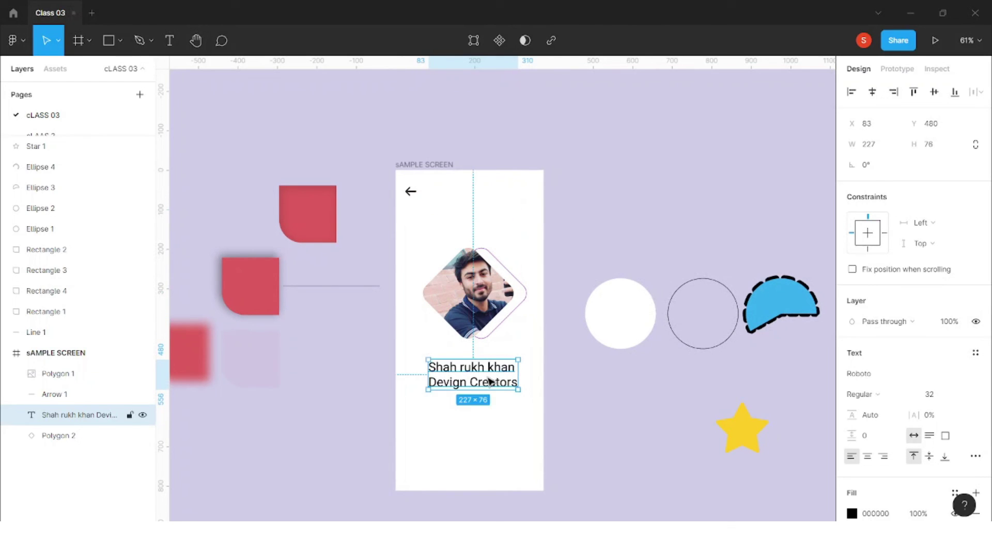
Replace the heading's text with "Devign Creators" and place it below the diamond at X 91, Y 485
{"action": "double_click", "coordinate": [487, 378]}
{"action": "type", "text": "s"}
{"action": "key", "text": "BackSpace"}
{"action": "type", "text": "Devign Creators"}
{"action": "key", "text": "Escape"}
{"action": "left_click_drag", "start_coordinate": [505, 370], "coordinate": [506, 368]}
Change the font of the Devign Creators text to Redressed
{"action": "left_click", "coordinate": [905, 374]}
{"action": "left_click", "coordinate": [975, 375]}
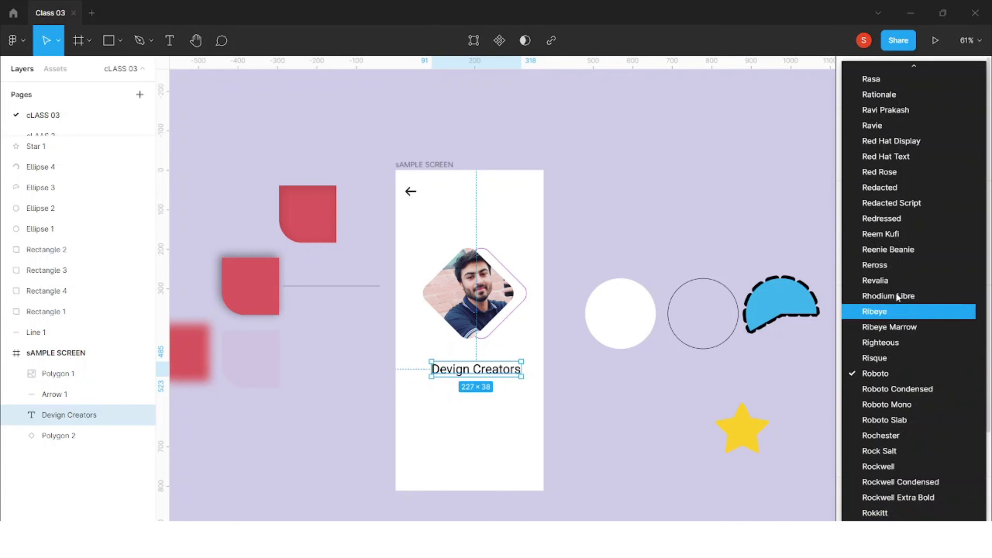
{"action": "left_click", "coordinate": [896, 218]}
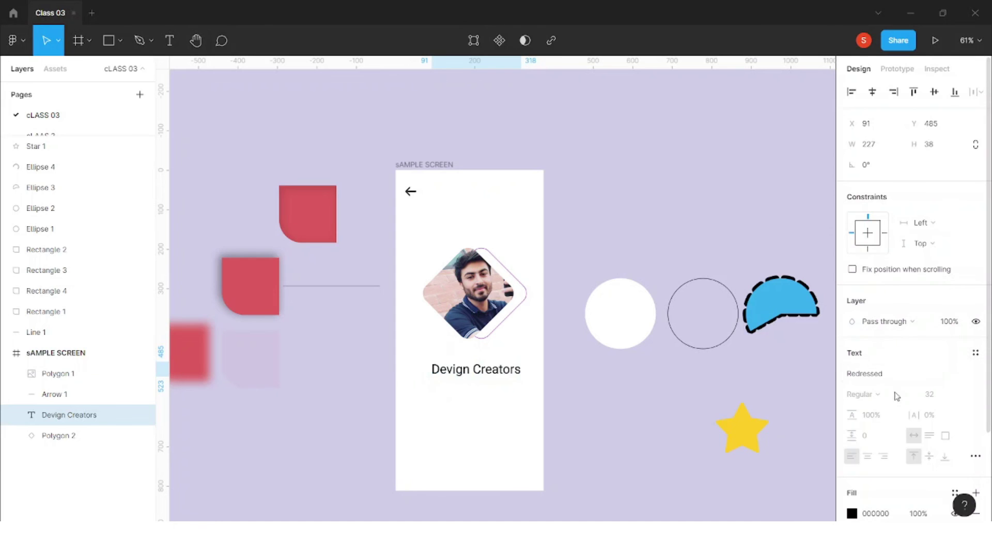
{"action": "left_click", "coordinate": [976, 375]}
{"action": "left_click", "coordinate": [734, 387]}
{"action": "scroll", "coordinate": [485, 370], "scroll_direction": "up", "scroll_amount": 5}
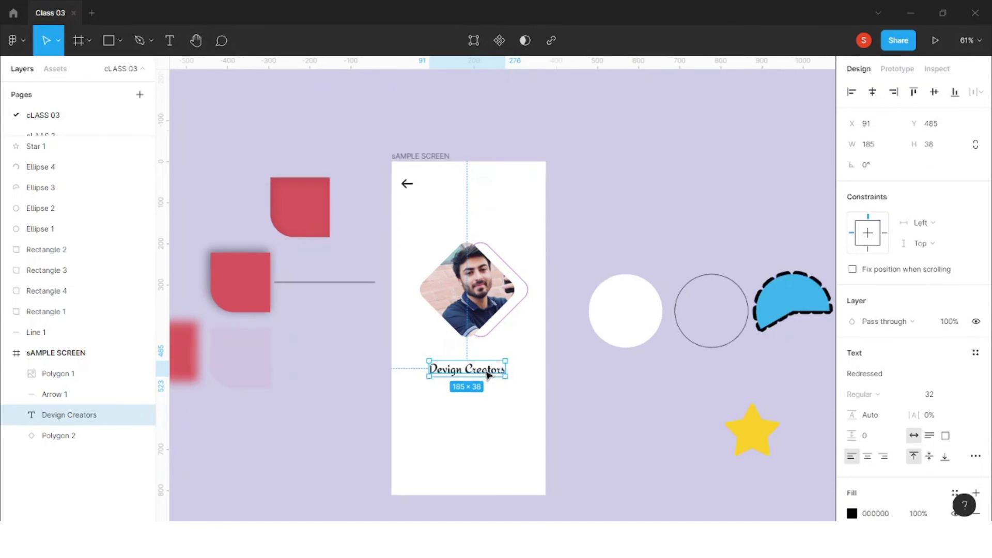
{"action": "left_click", "coordinate": [948, 396]}
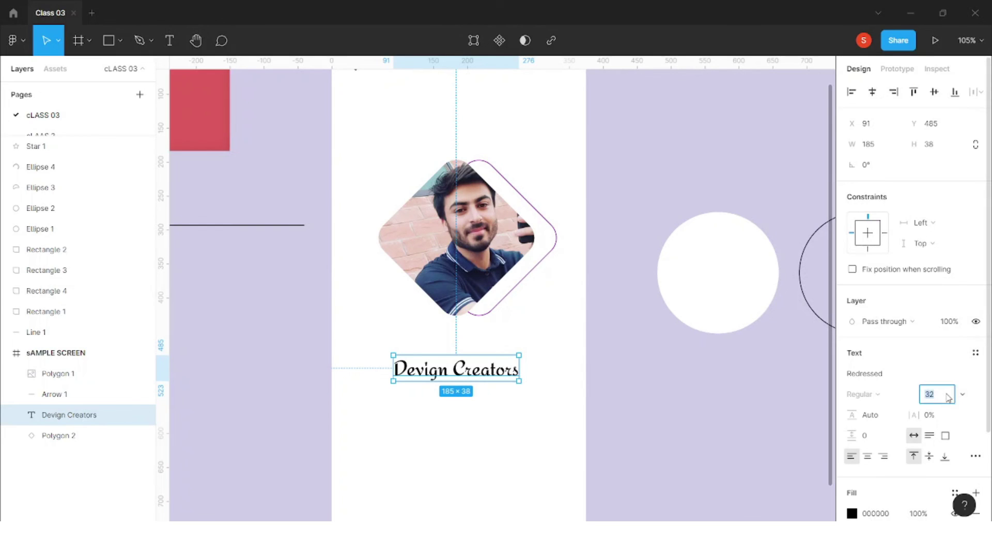
{"action": "left_click", "coordinate": [859, 396]}
{"action": "left_click", "coordinate": [883, 375]}
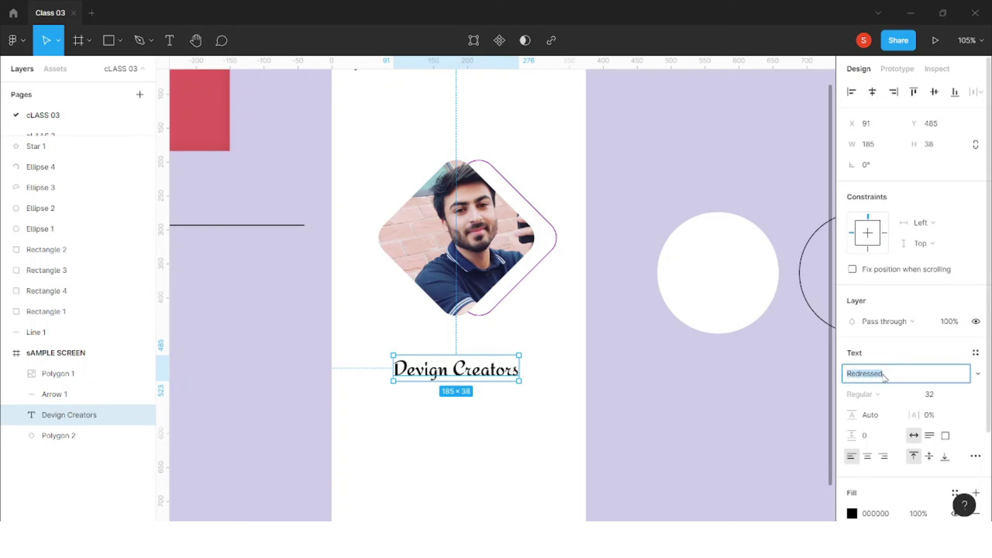
{"action": "left_click", "coordinate": [819, 388]}
Set the font size of the Devign Creators text to 36
{"action": "left_click", "coordinate": [490, 373]}
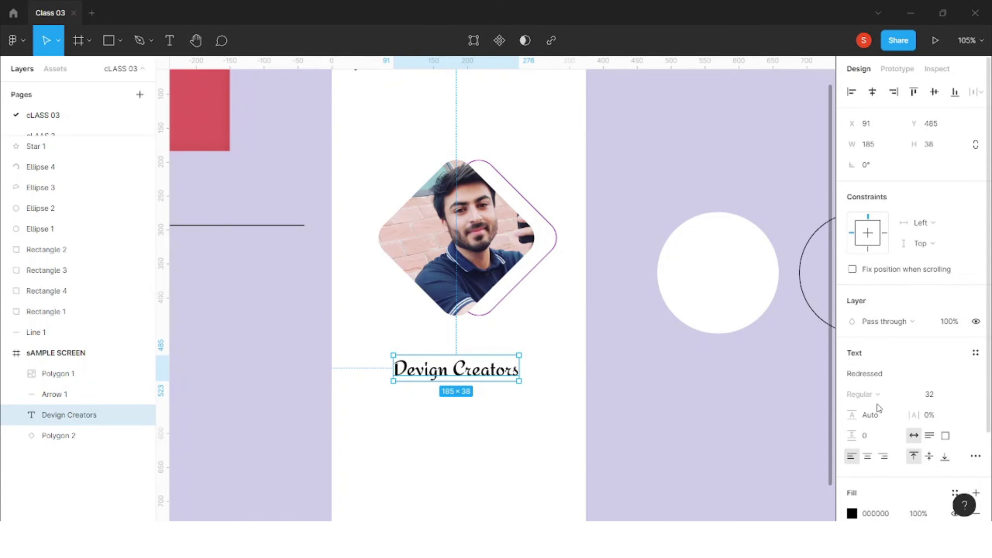
{"action": "left_click", "coordinate": [936, 398]}
{"action": "type", "text": "34"}
{"action": "key", "text": "Return"}
{"action": "key", "text": "Up"}
{"action": "key", "text": "Up"}
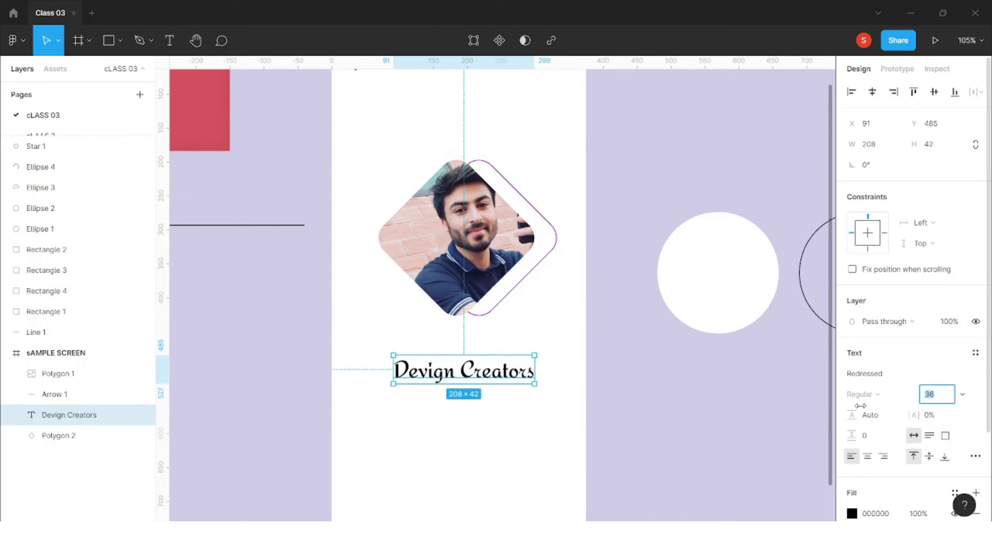
Set the letter spacing of the Devign Creators text to 8% and reposition it below the diamond at X 63, Y 468
{"action": "left_click", "coordinate": [878, 421]}
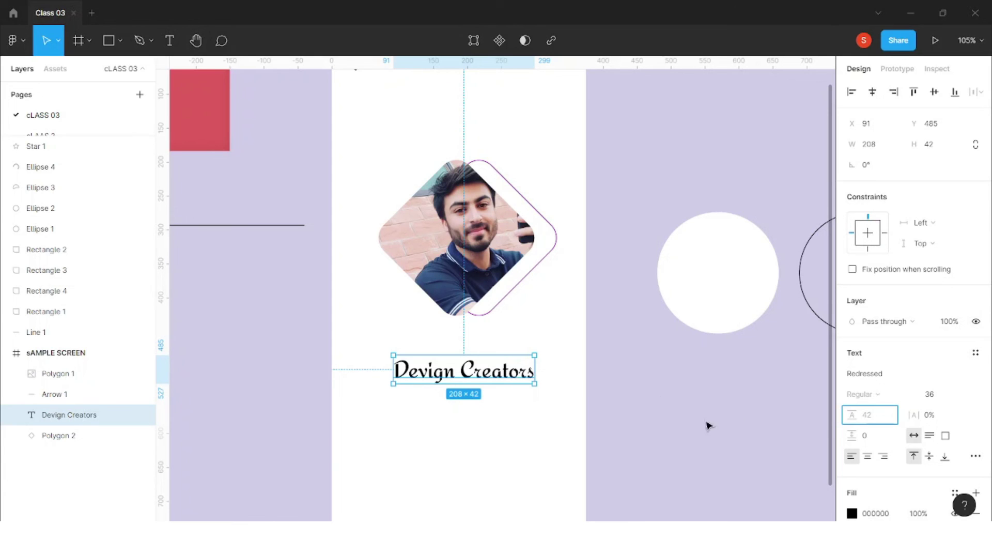
{"action": "left_click", "coordinate": [504, 381]}
{"action": "left_click_drag", "start_coordinate": [504, 381], "coordinate": [499, 376]}
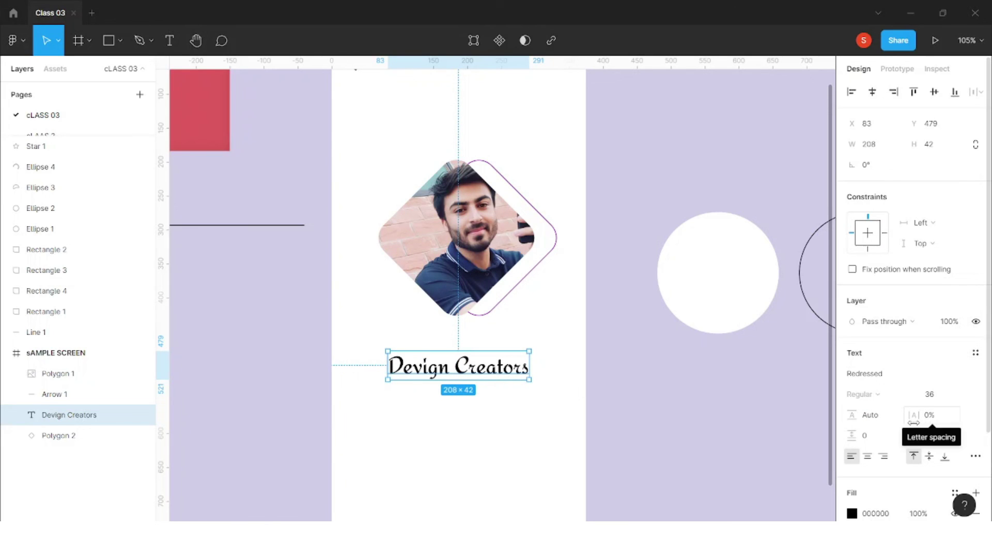
{"action": "left_click", "coordinate": [933, 419]}
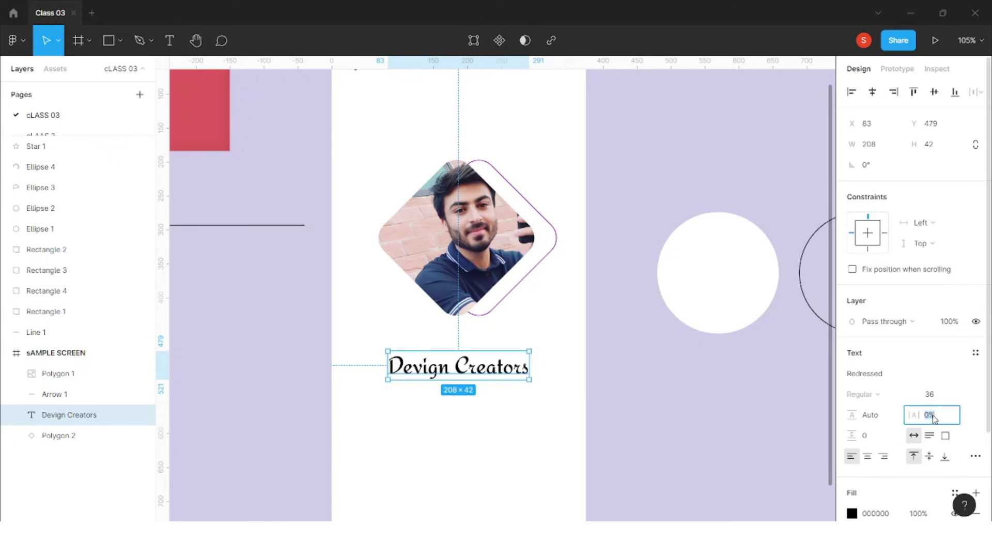
{"action": "type", "text": "8"}
{"action": "key", "text": "Return"}
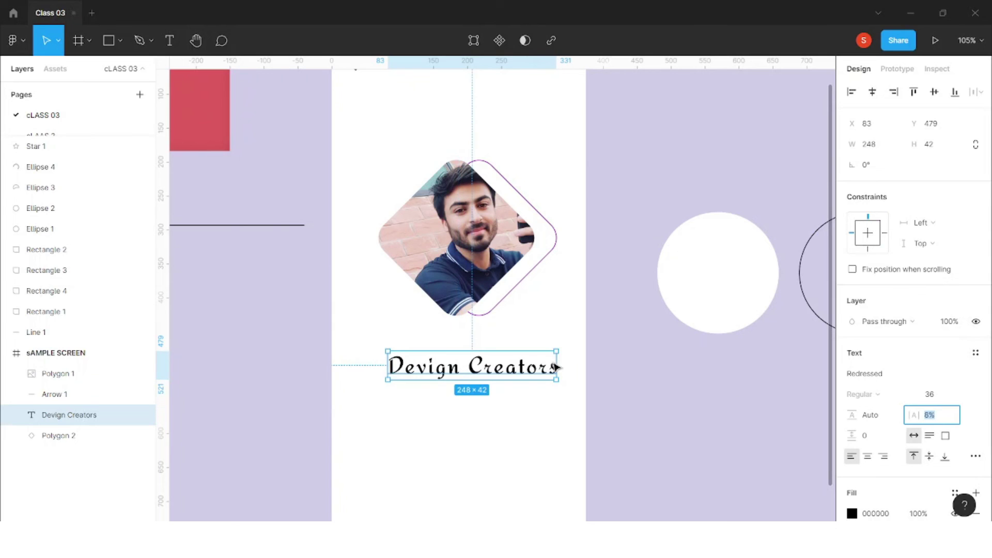
{"action": "left_click_drag", "start_coordinate": [519, 369], "coordinate": [512, 364]}
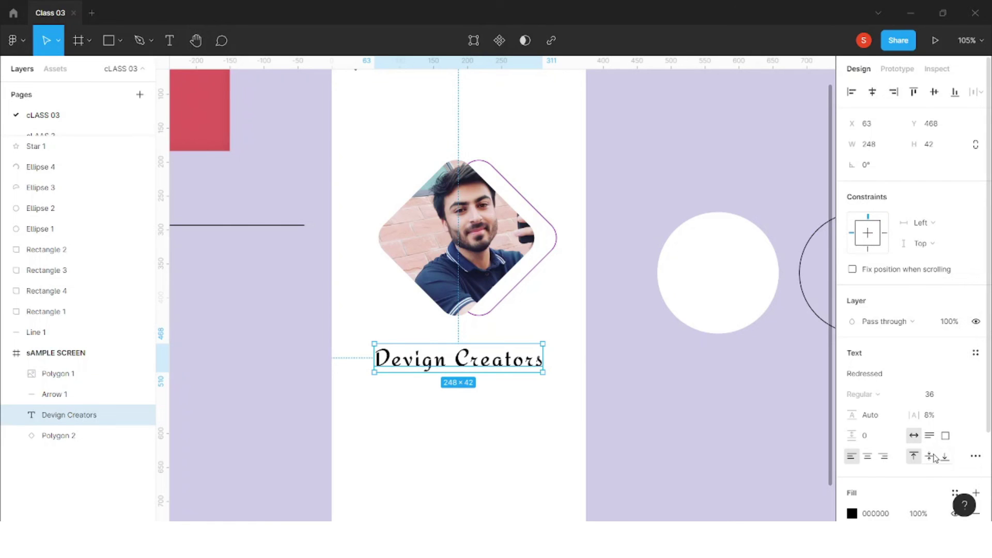
Center-align the Devign Creators text and give it the blue fill 3585E2
{"action": "scroll", "coordinate": [925, 444], "scroll_direction": "down", "scroll_amount": 3}
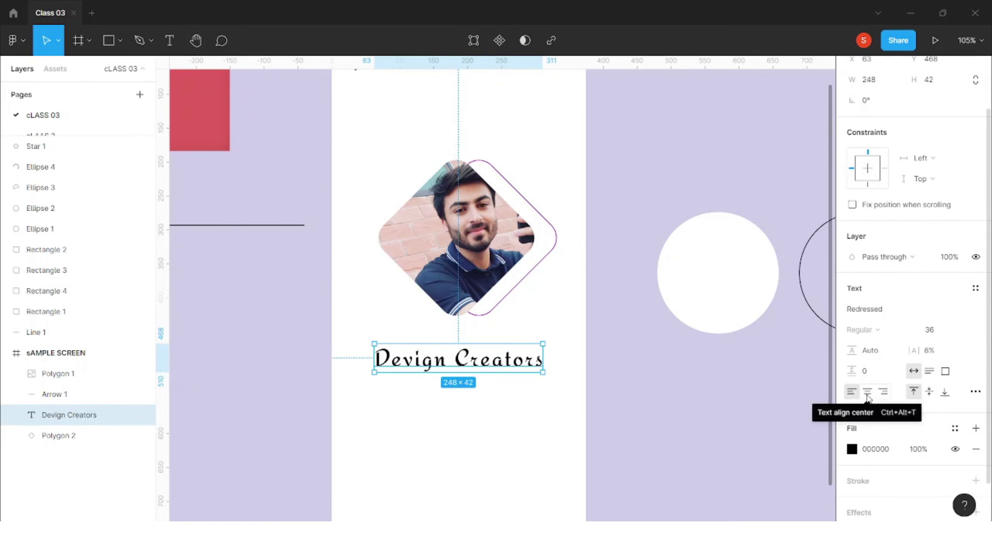
{"action": "left_click", "coordinate": [868, 395]}
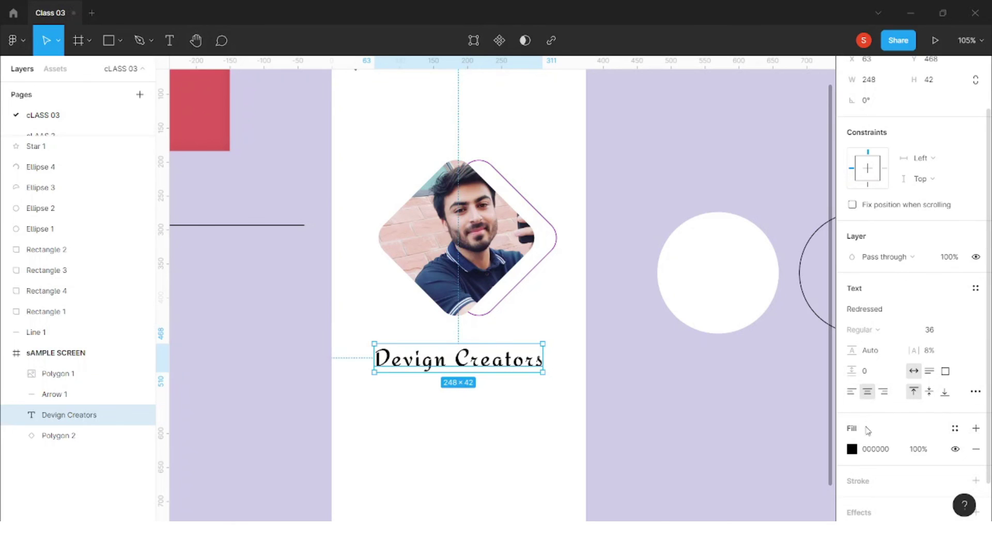
{"action": "left_click", "coordinate": [853, 450]}
{"action": "left_click", "coordinate": [782, 380]}
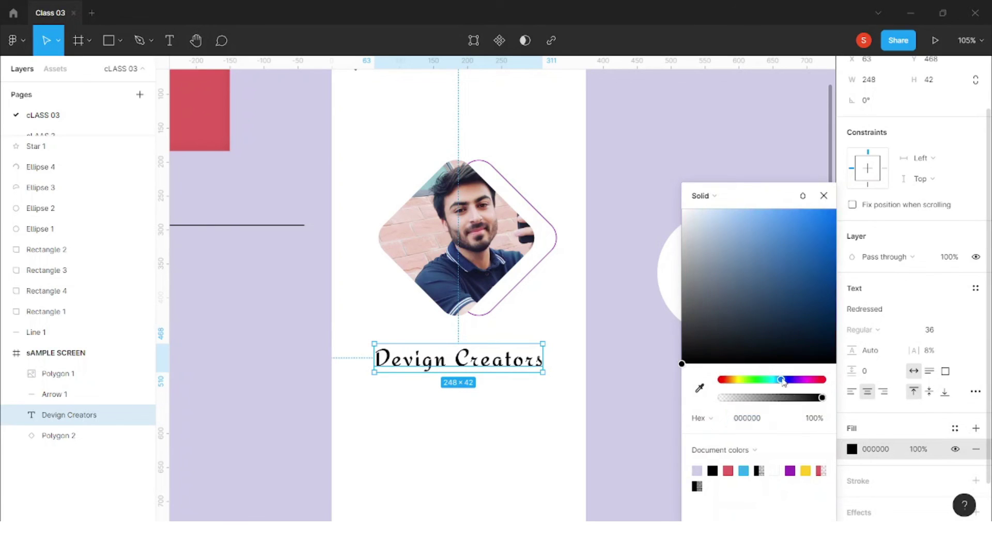
{"action": "left_click", "coordinate": [799, 229]}
Move the Devign Creators text slightly up to X 63, Y 458
{"action": "left_click", "coordinate": [547, 377]}
{"action": "left_click_drag", "start_coordinate": [535, 364], "coordinate": [531, 358]}
{"action": "left_click", "coordinate": [664, 398]}
{"action": "left_click", "coordinate": [515, 353]}
Recolor the Devign Creators text to the bright red F64A33
{"action": "left_click", "coordinate": [852, 513]}
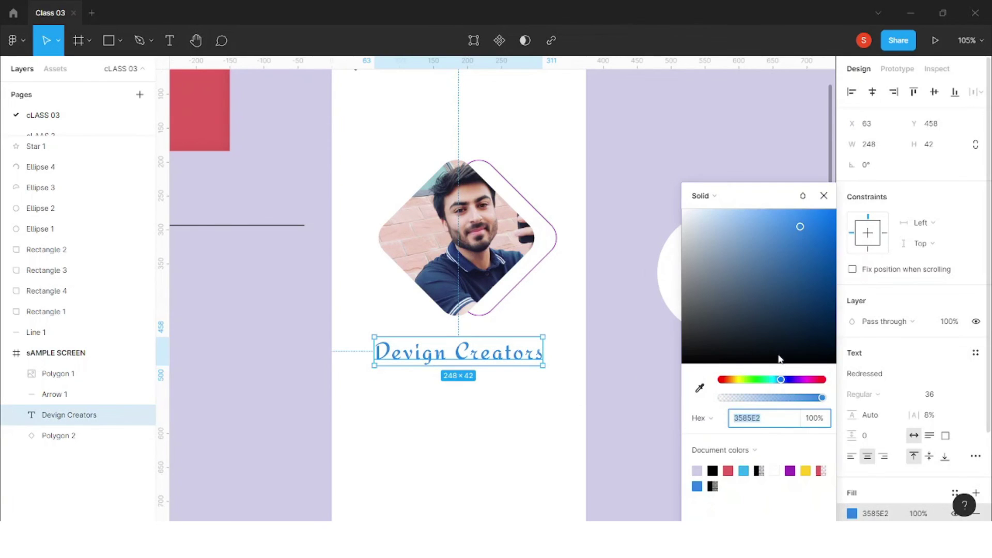
{"action": "left_click_drag", "start_coordinate": [737, 381], "coordinate": [723, 380]}
{"action": "left_click_drag", "start_coordinate": [804, 225], "coordinate": [804, 214]}
{"action": "left_click_drag", "start_coordinate": [736, 380], "coordinate": [727, 381]}
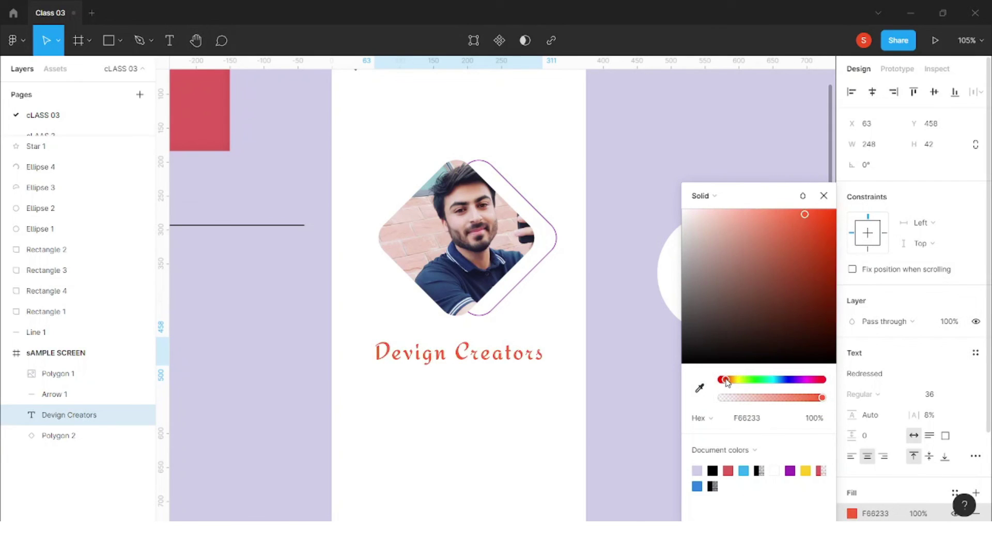
{"action": "left_click", "coordinate": [624, 383]}
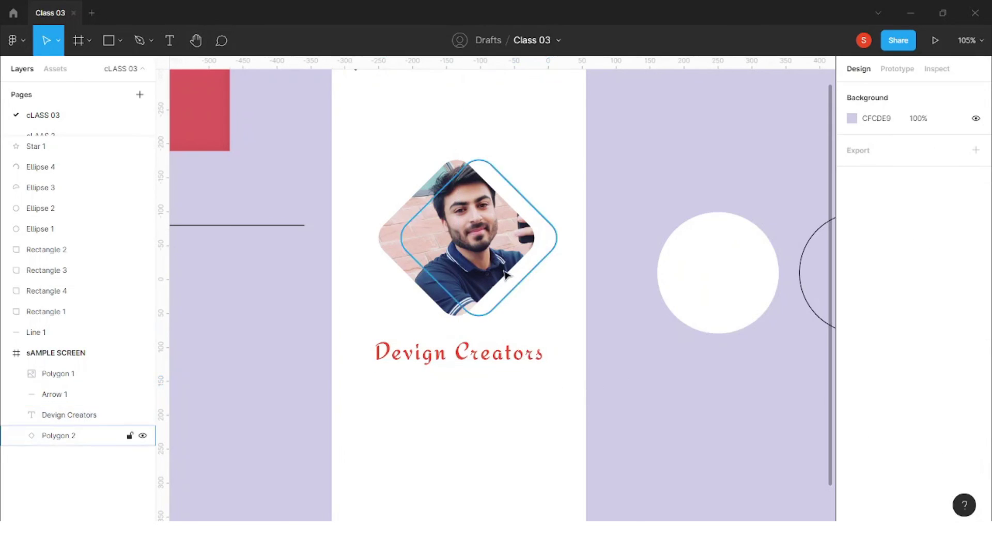
Move the back arrow out of the sAMPLE SCREEN frame onto the empty canvas beside it
{"action": "scroll", "coordinate": [516, 334], "scroll_direction": "down", "scroll_amount": 5}
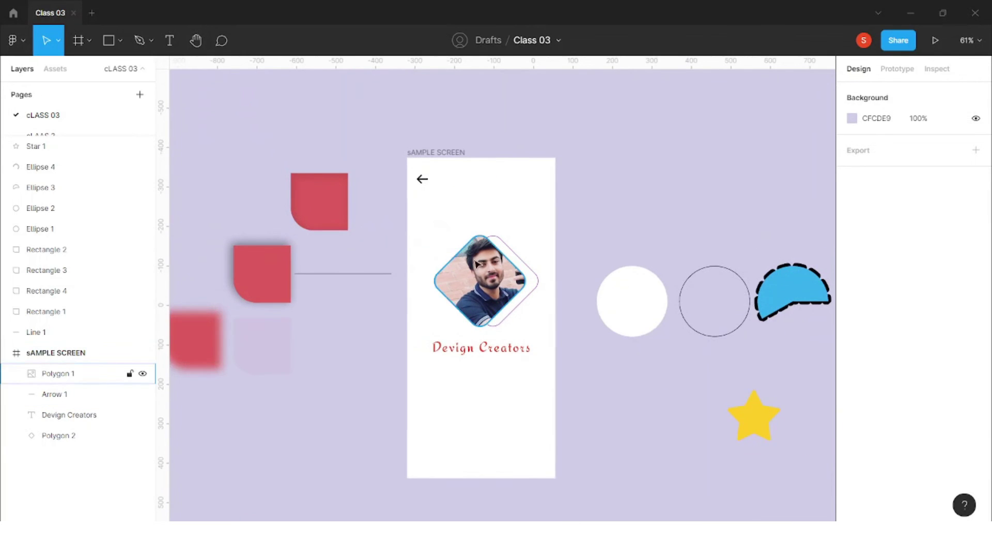
{"action": "scroll", "coordinate": [476, 265], "scroll_direction": "up", "scroll_amount": 2}
{"action": "left_click", "coordinate": [412, 168]}
{"action": "left_click_drag", "start_coordinate": [417, 170], "coordinate": [644, 187]}
Move the photo diamond and its outline up to Y 66, and the Devign Creators text up to Y 351
{"action": "left_click", "coordinate": [598, 226]}
{"action": "left_click_drag", "start_coordinate": [516, 225], "coordinate": [486, 218]}
{"action": "left_click_drag", "start_coordinate": [488, 374], "coordinate": [488, 330]}
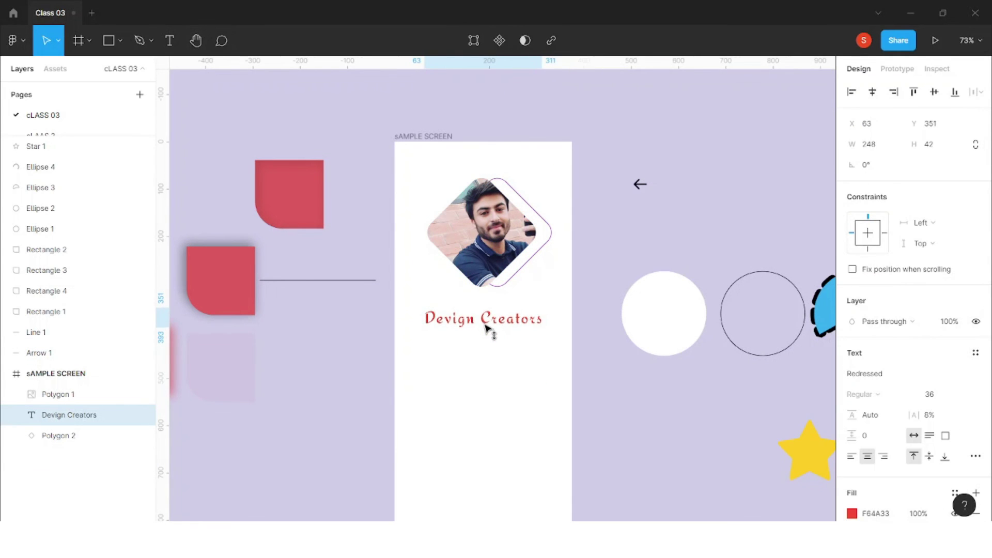
{"action": "scroll", "coordinate": [489, 333], "scroll_direction": "down", "scroll_amount": 2}
{"action": "key", "text": "Escape"}
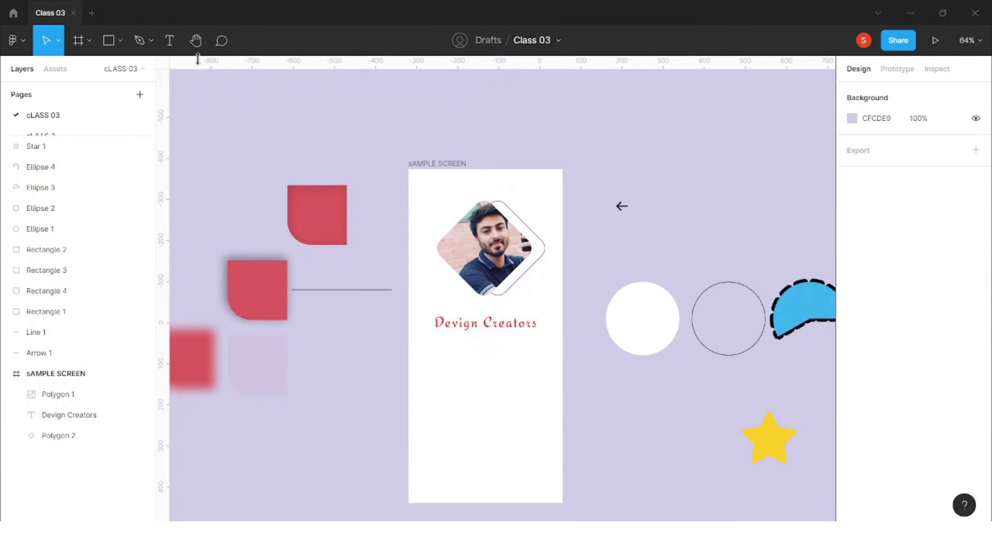
Add a text line reading "We educate freelancers & beginners" below the Devign Creators text at Y 450
{"action": "key", "text": "t"}
{"action": "left_click", "coordinate": [469, 355]}
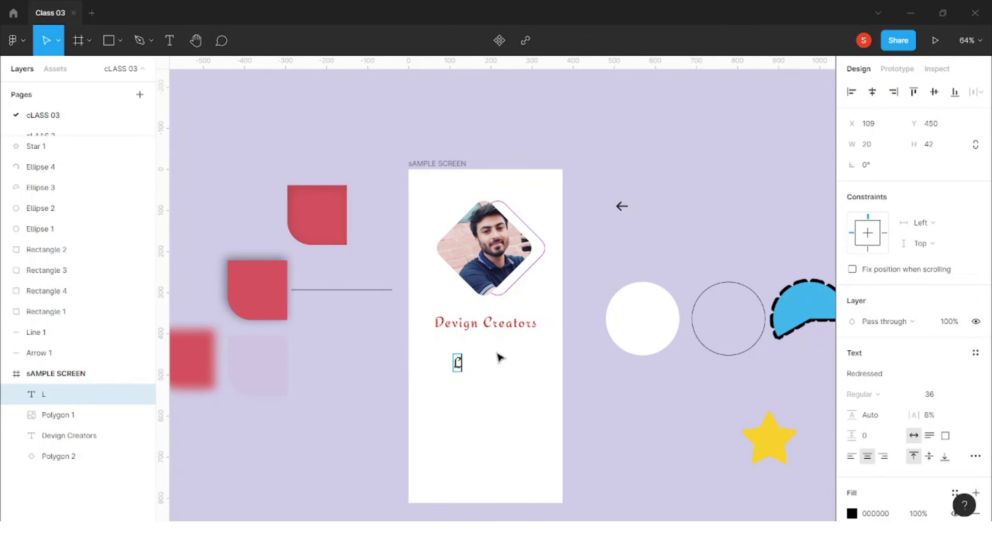
{"action": "type", "text": "De"}
{"action": "key", "text": "BackSpace"}
{"action": "key", "text": "BackSpace"}
{"action": "type", "text": "uI"}
{"action": "key", "text": "BackSpace"}
{"action": "type", "text": "U"}
{"action": "key", "text": "BackSpace"}
{"action": "key", "text": "BackSpace"}
{"action": "type", "text": "We educate"}
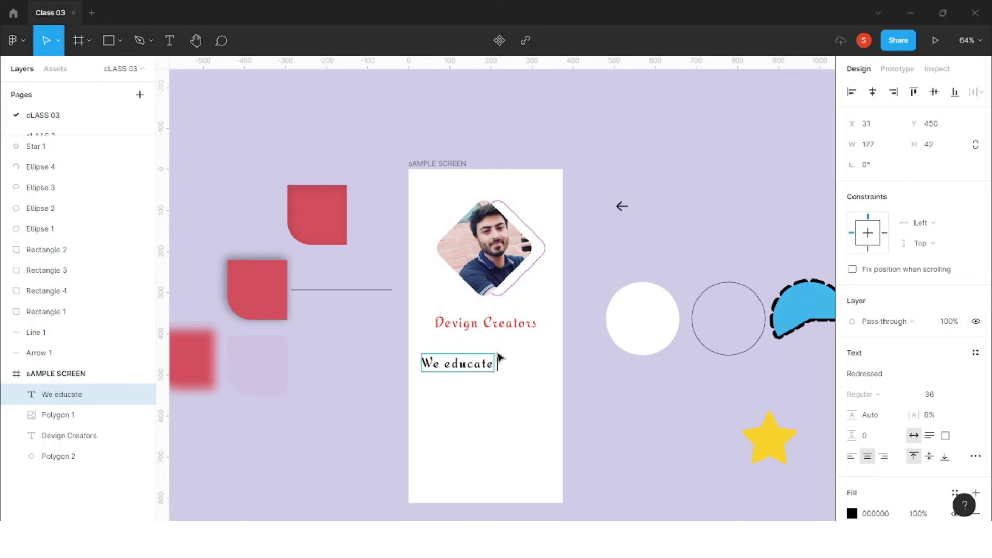
{"action": "type", "text": " freelancers"}
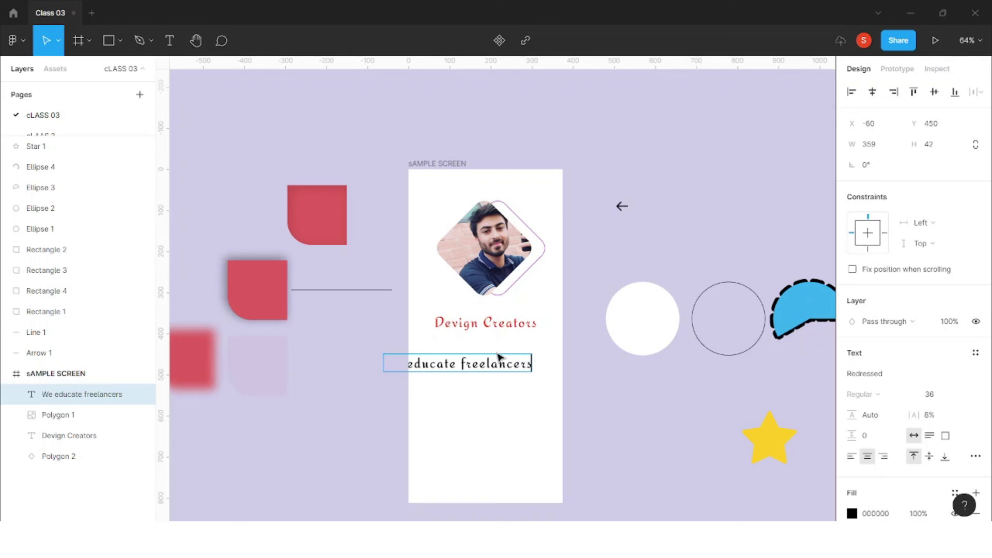
{"action": "type", "text": " & beg"}
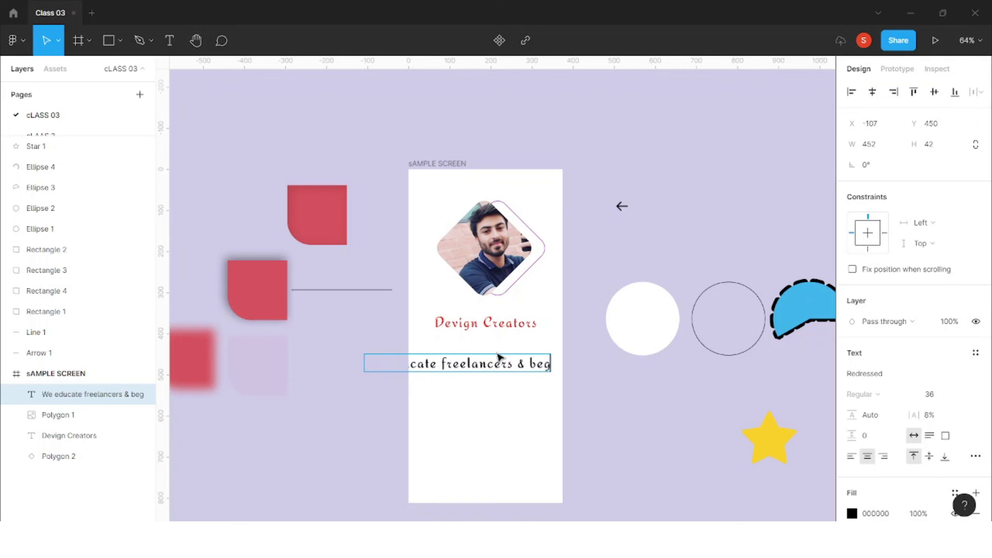
{"action": "type", "text": "inner"}
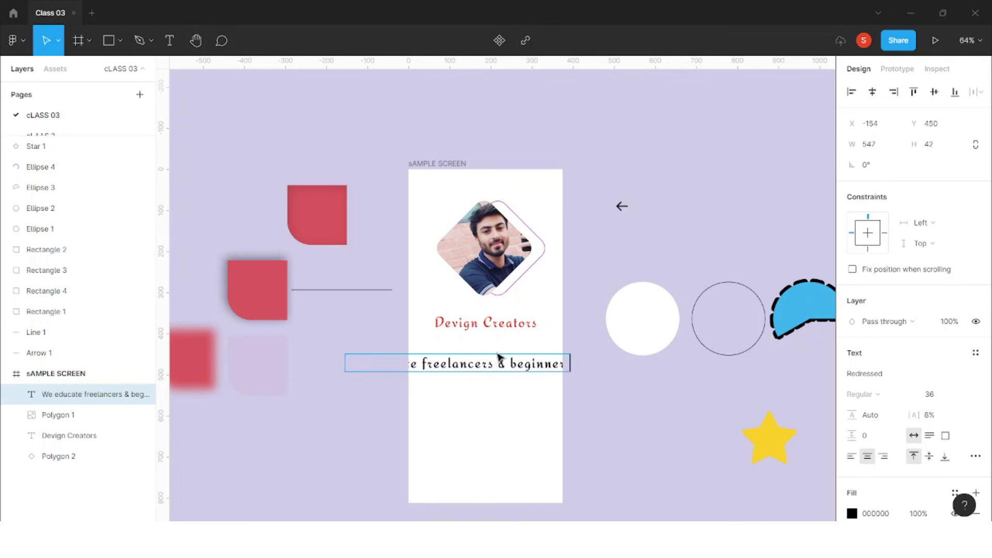
{"action": "key", "text": "Escape"}
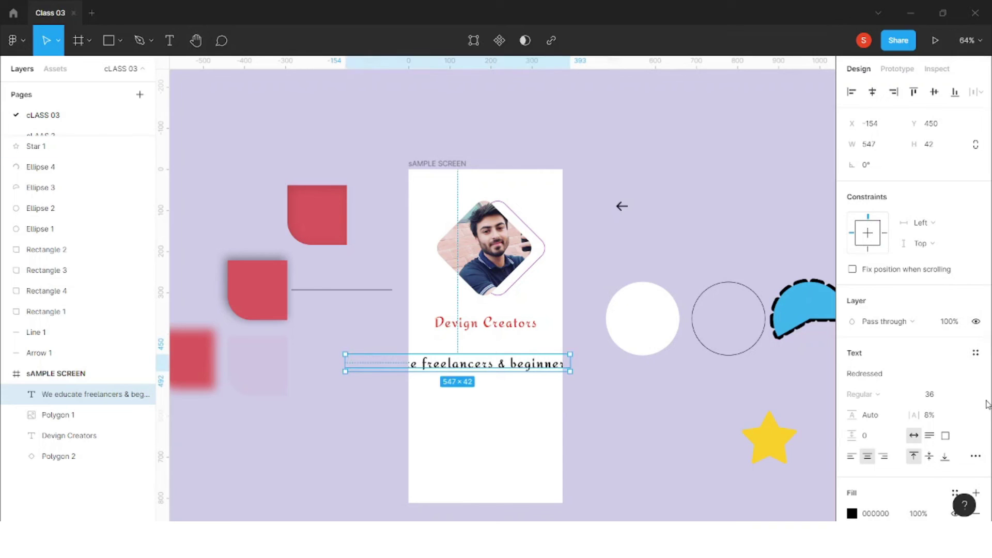
Change the tagline's font to Roboto and its font size to 24
{"action": "left_click", "coordinate": [890, 379]}
{"action": "left_click", "coordinate": [977, 373]}
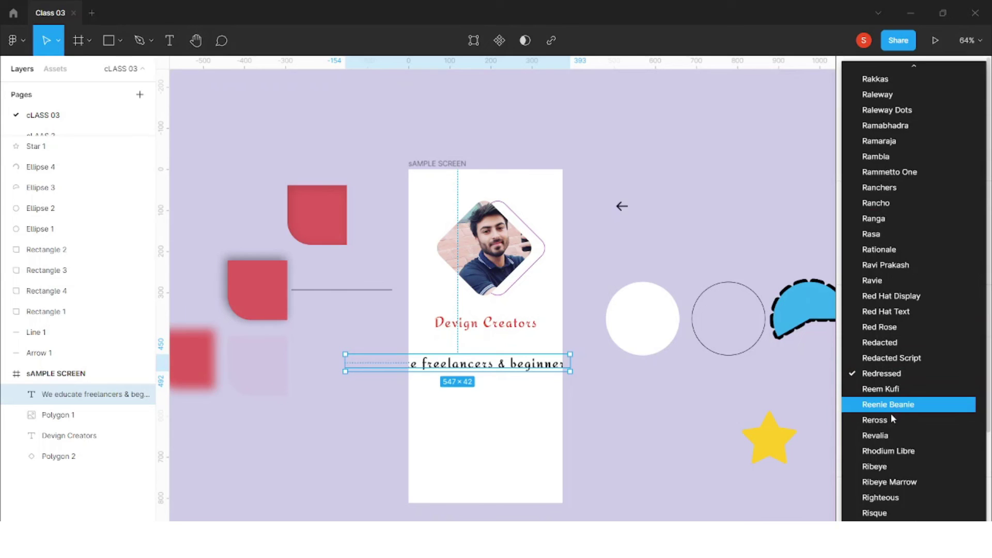
{"action": "scroll", "coordinate": [887, 450], "scroll_direction": "down", "scroll_amount": 4}
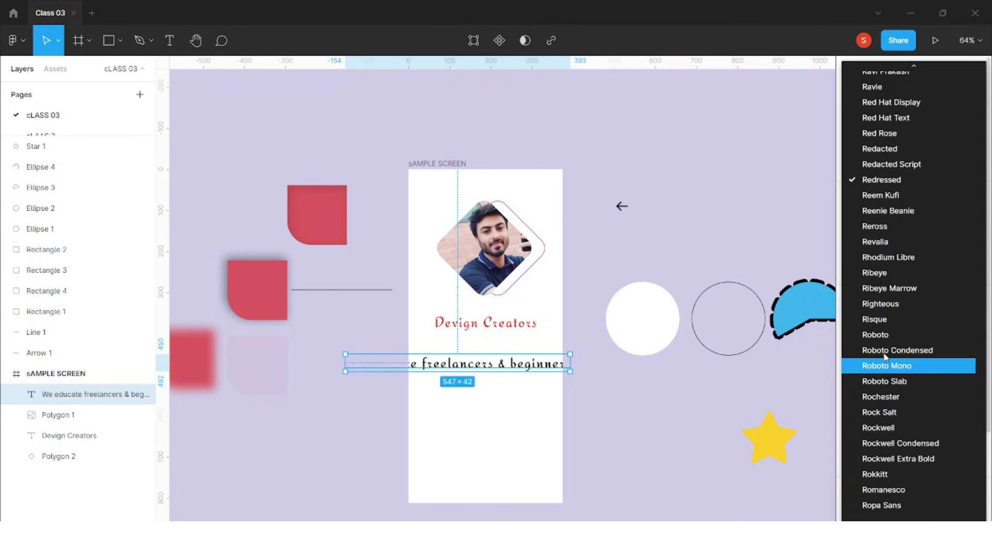
{"action": "left_click", "coordinate": [882, 337]}
{"action": "left_click", "coordinate": [933, 395]}
{"action": "key", "text": "Return"}
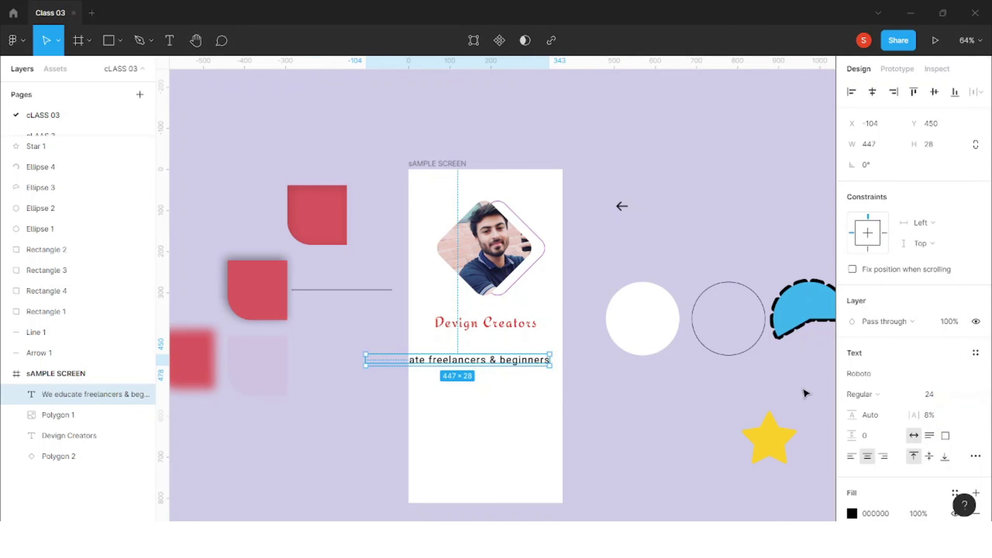
Set the tagline's letter spacing to 0% and its font size to 16
{"action": "left_click", "coordinate": [944, 418]}
{"action": "type", "text": "0"}
{"action": "key", "text": "Return"}
{"action": "left_click", "coordinate": [939, 395]}
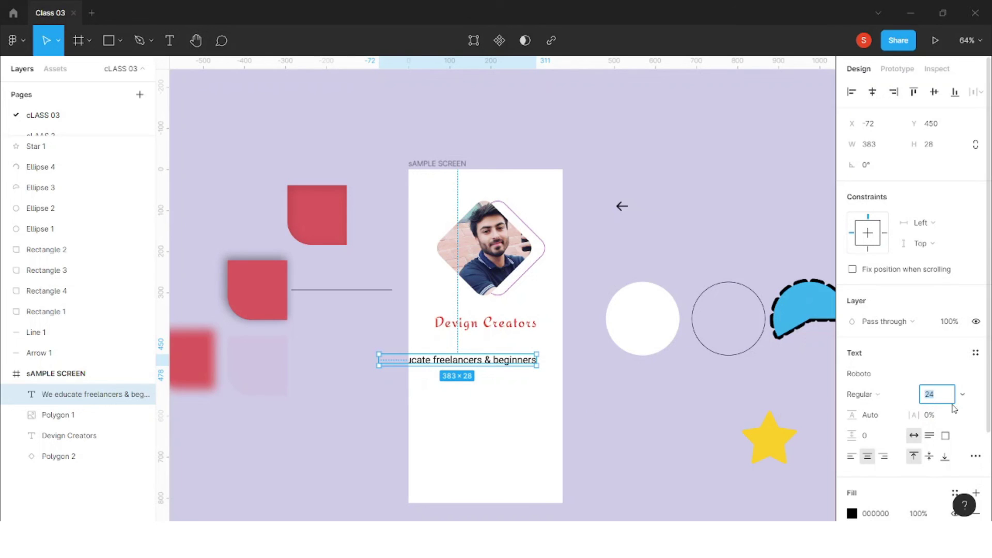
{"action": "type", "text": "16"}
{"action": "key", "text": "Return"}
Place the tagline 13 px below the Devign Creators heading and move both lower, with the tagline at X 59, Y 522
{"action": "left_click_drag", "start_coordinate": [492, 361], "coordinate": [476, 425]}
{"action": "scroll", "coordinate": [485, 334], "scroll_direction": "up", "scroll_amount": 5}
{"action": "left_click", "coordinate": [494, 346]}
{"action": "left_click", "coordinate": [481, 365]}
{"action": "left_click", "coordinate": [474, 325], "text": "shift"}
{"action": "scroll", "coordinate": [466, 398], "scroll_direction": "down", "scroll_amount": 5}
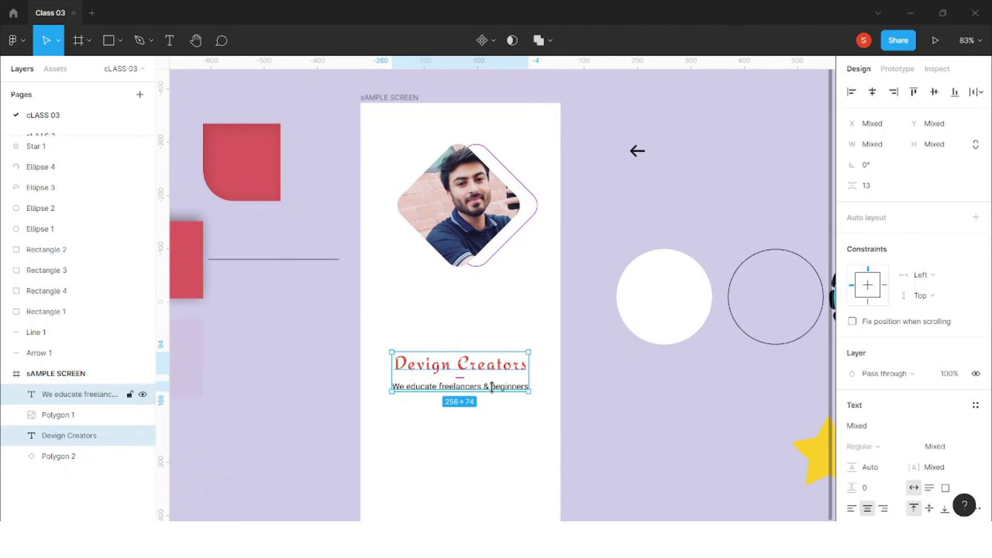
Select the tagline, the Devign Creators heading and the photo diamond together
{"action": "left_click", "coordinate": [507, 417]}
{"action": "left_click", "coordinate": [502, 388]}
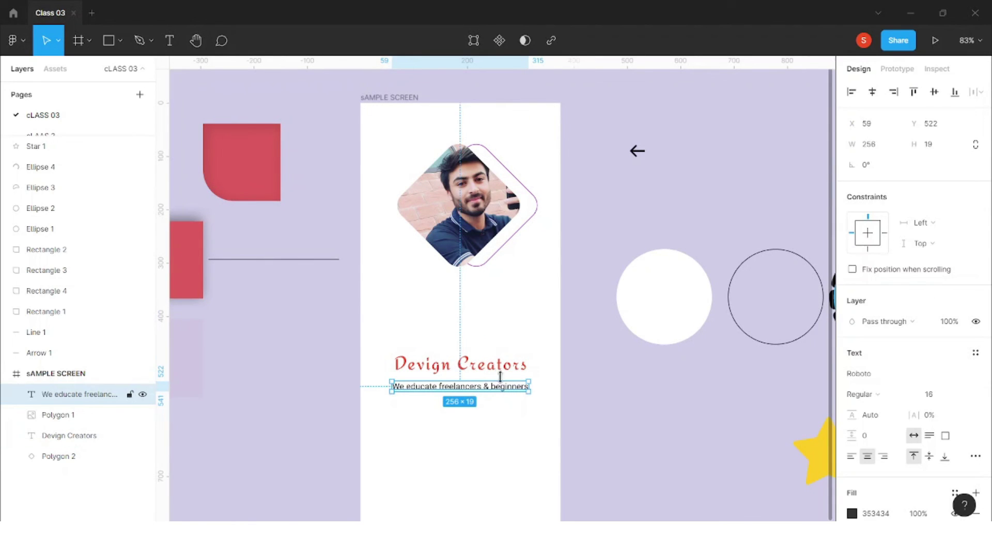
{"action": "left_click", "coordinate": [500, 368], "text": "shift"}
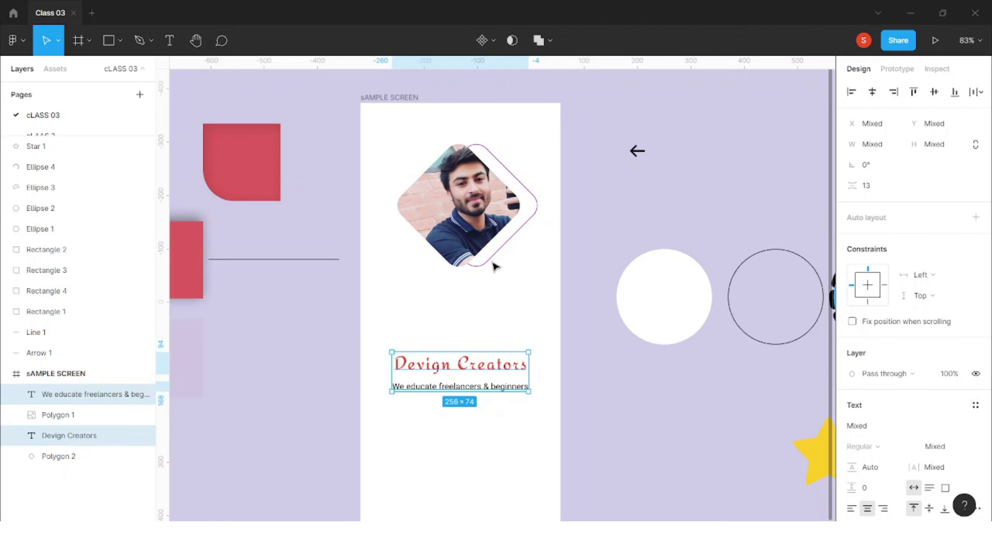
{"action": "left_click", "coordinate": [486, 222], "text": "shift"}
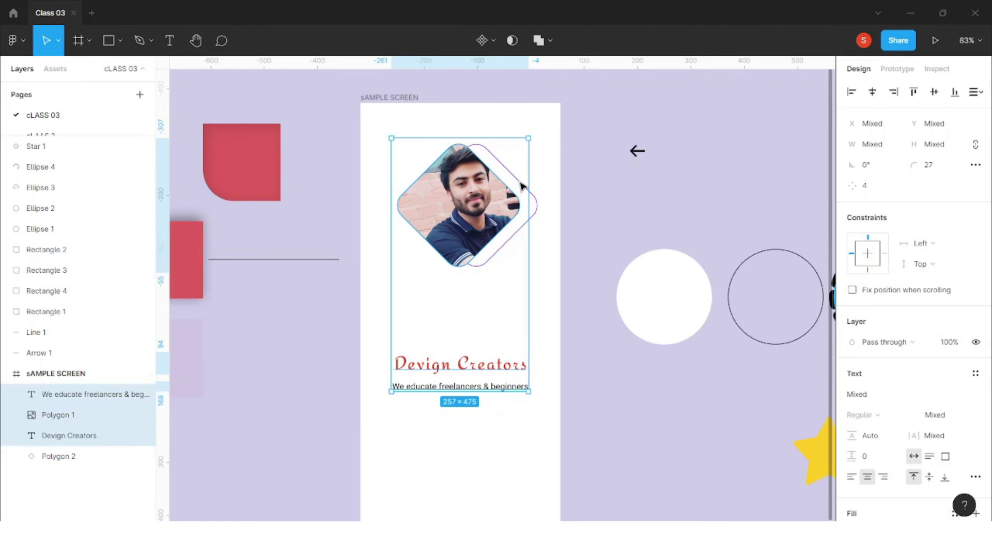
Try to move the photo diamond down to X 52, Y 166 without its outline, and undo the move
{"action": "left_click", "coordinate": [537, 156]}
{"action": "left_click_drag", "start_coordinate": [537, 157], "coordinate": [458, 235]}
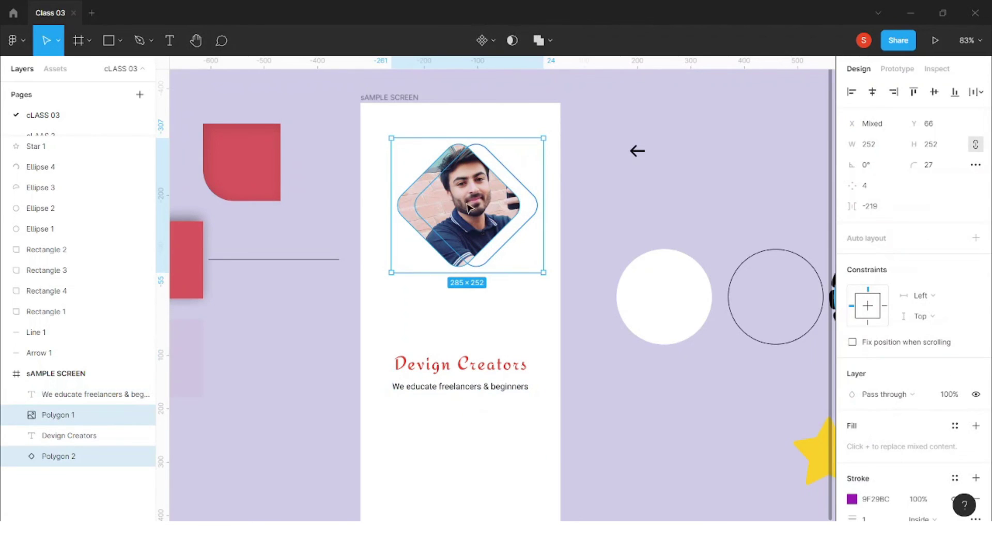
{"action": "left_click", "coordinate": [510, 327]}
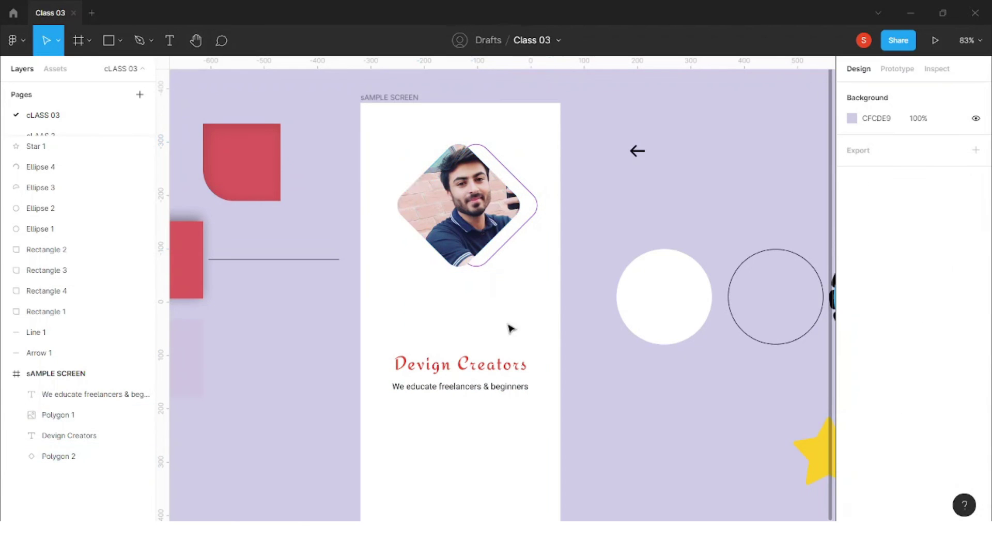
{"action": "left_click_drag", "start_coordinate": [472, 231], "coordinate": [472, 284]}
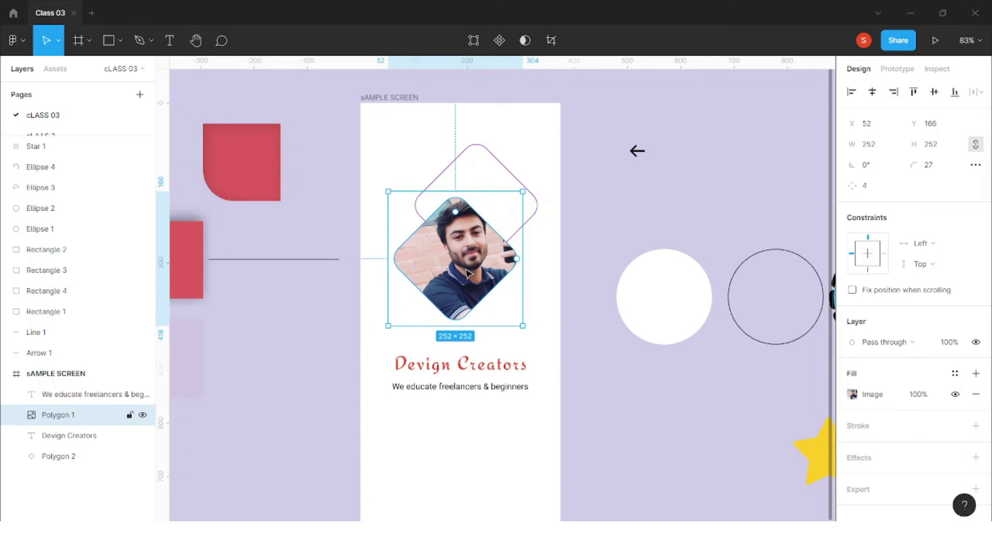
{"action": "key", "text": "ctrl+z"}
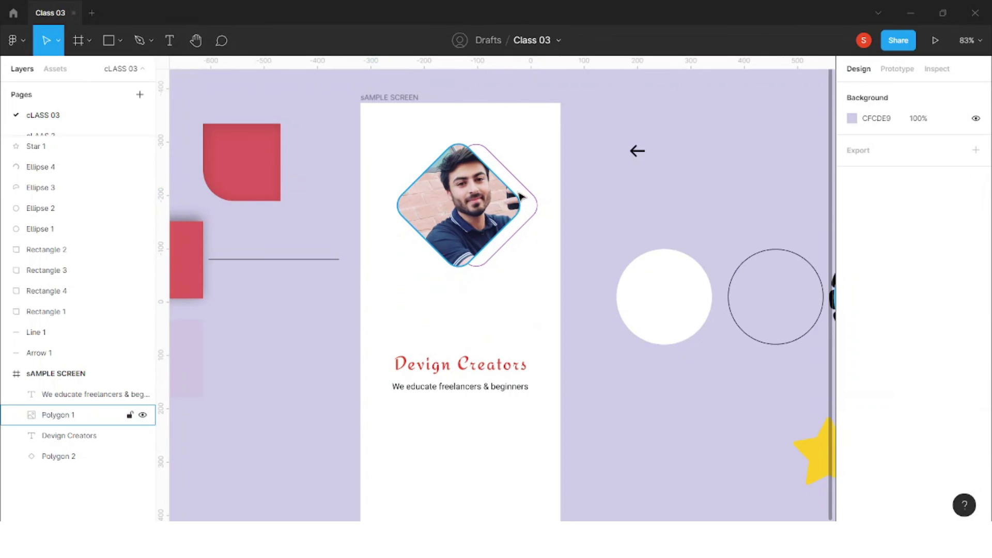
Group the photo diamond with its purple outline and move the group down to X 59, Y 162
{"action": "left_click_drag", "start_coordinate": [543, 164], "coordinate": [462, 242]}
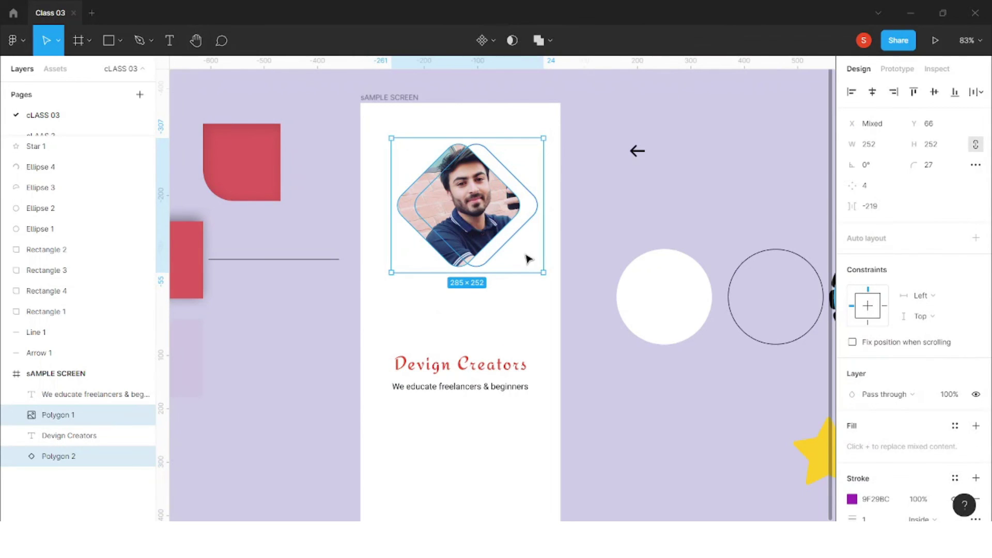
{"action": "left_click", "coordinate": [499, 211]}
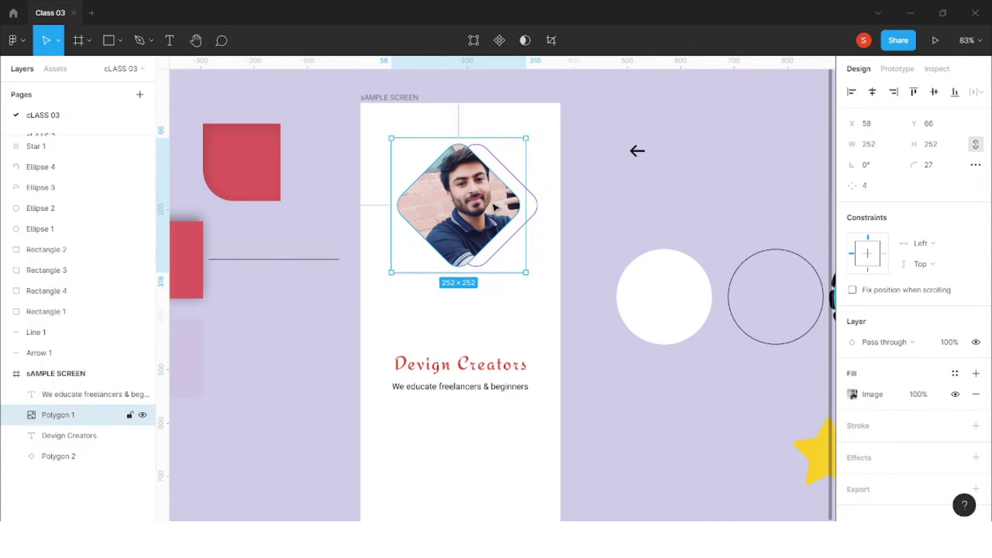
{"action": "left_click", "coordinate": [539, 208], "text": "shift"}
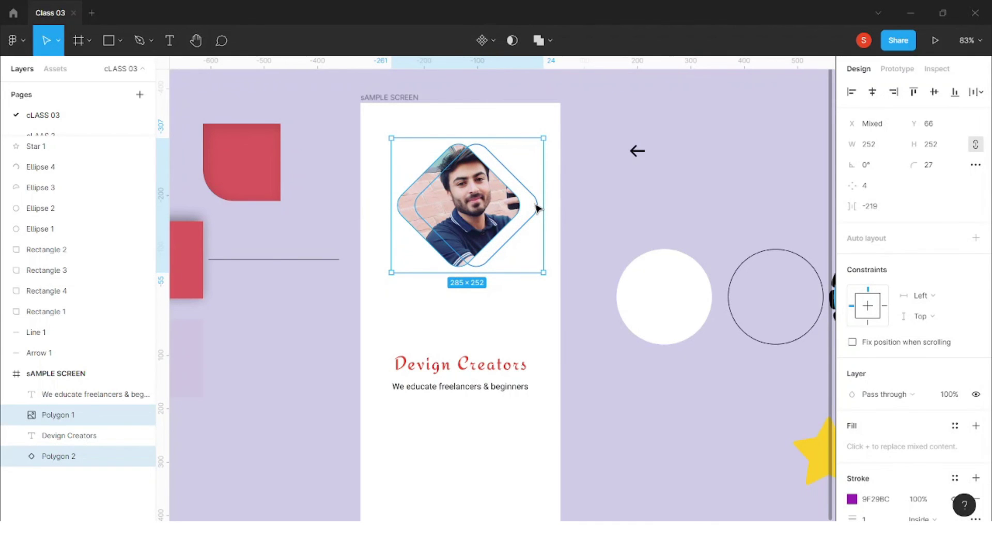
{"action": "key", "text": "ctrl+g"}
{"action": "left_click_drag", "start_coordinate": [480, 214], "coordinate": [481, 268]}
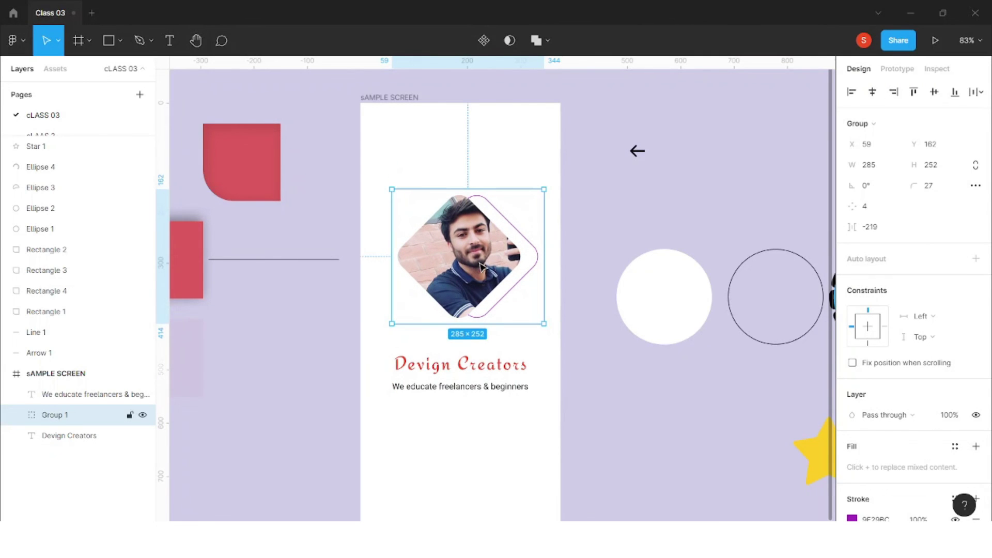
{"action": "scroll", "coordinate": [515, 287], "scroll_direction": "down", "scroll_amount": 2}
{"action": "left_click", "coordinate": [556, 355]}
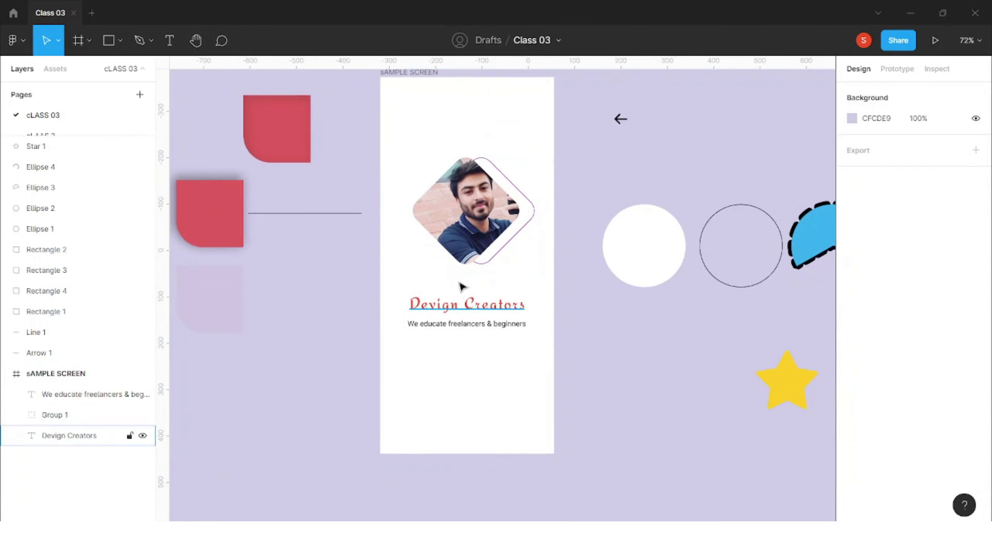
{"action": "scroll", "coordinate": [499, 289], "scroll_direction": "up", "scroll_amount": 1}
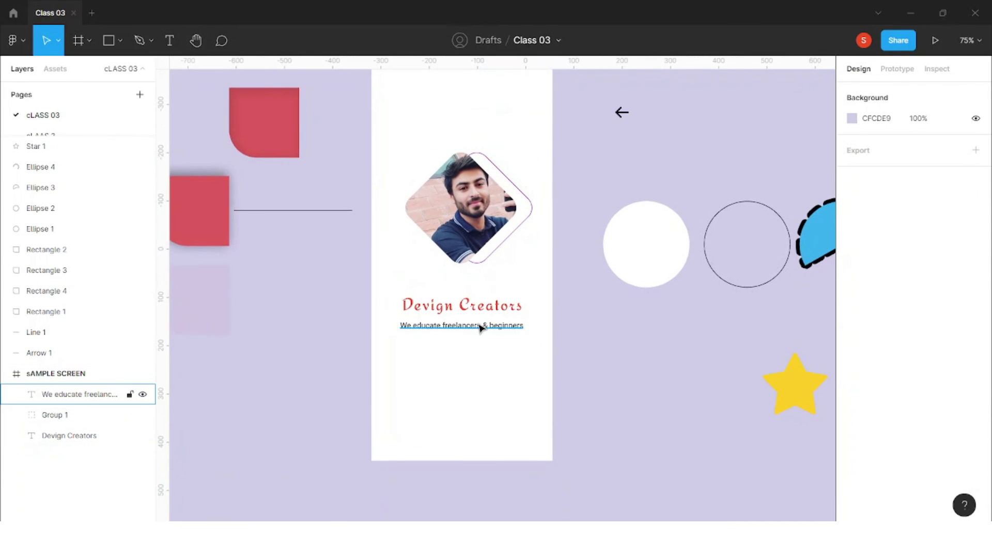
Draw a rectangle below the tagline and size it to 312 px wide and 56 px high
{"action": "left_click", "coordinate": [117, 46]}
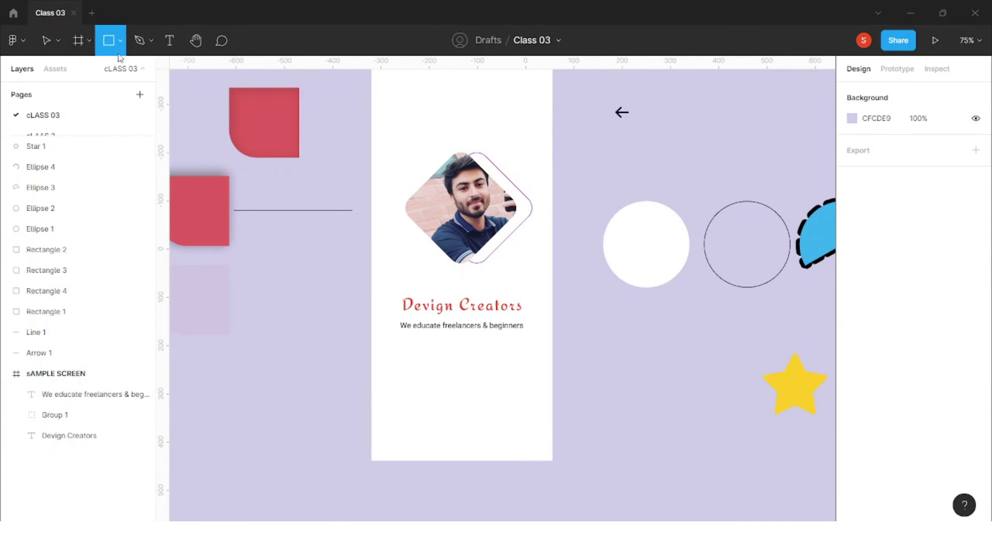
{"action": "mouse_move", "coordinate": [398, 386]}
{"action": "left_mouse_down"}
{"action": "mouse_move", "coordinate": [538, 411]}
{"action": "mouse_move", "coordinate": [505, 404]}
{"action": "left_mouse_up"}
{"action": "left_click", "coordinate": [928, 147]}
{"action": "key", "text": "Down"}
{"action": "key", "text": "Down"}
{"action": "left_click", "coordinate": [880, 151]}
{"action": "type", "text": "312"}
{"action": "key", "text": "Return"}
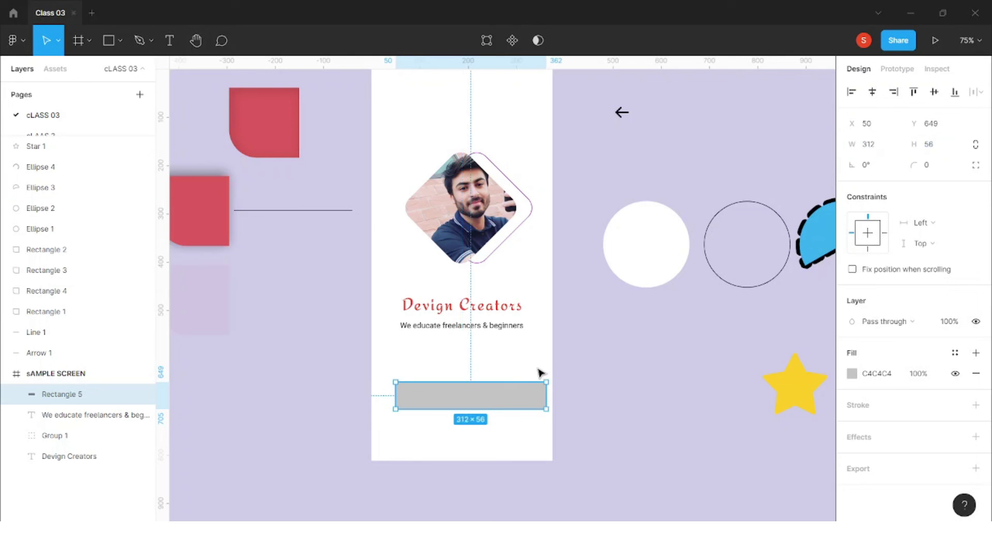
Shift the rectangle to X 39 and set its width to 256 px
{"action": "left_click_drag", "start_coordinate": [507, 403], "coordinate": [504, 403]}
{"action": "left_click", "coordinate": [883, 153]}
{"action": "type", "text": "256"}
{"action": "key", "text": "Return"}
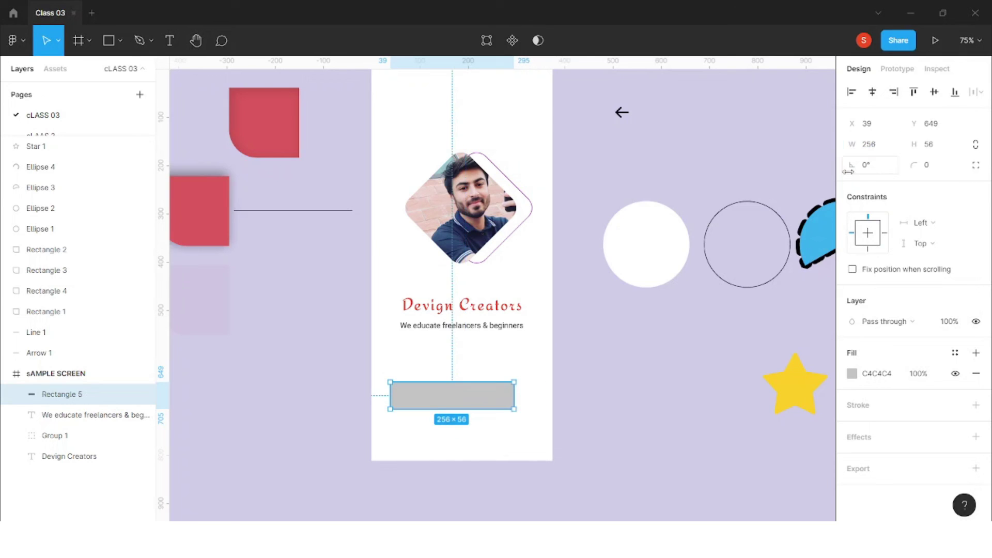
Give the rectangle a corner radius of 16 and align it under the tagline at X 59, Y 630
{"action": "left_click_drag", "start_coordinate": [501, 403], "coordinate": [513, 399]}
{"action": "left_click", "coordinate": [933, 169]}
{"action": "type", "text": "1"}
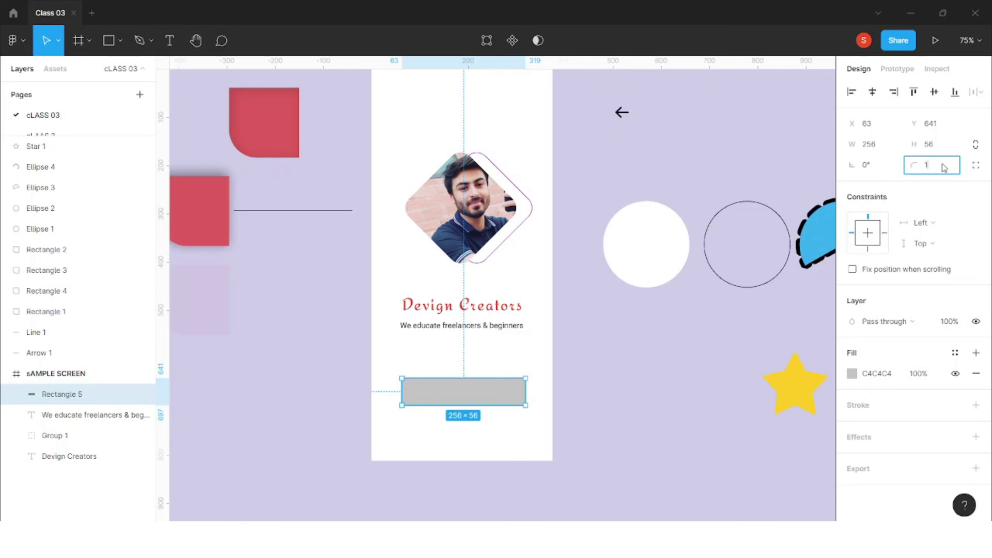
{"action": "key", "text": "Return"}
{"action": "left_click_drag", "start_coordinate": [503, 394], "coordinate": [499, 387]}
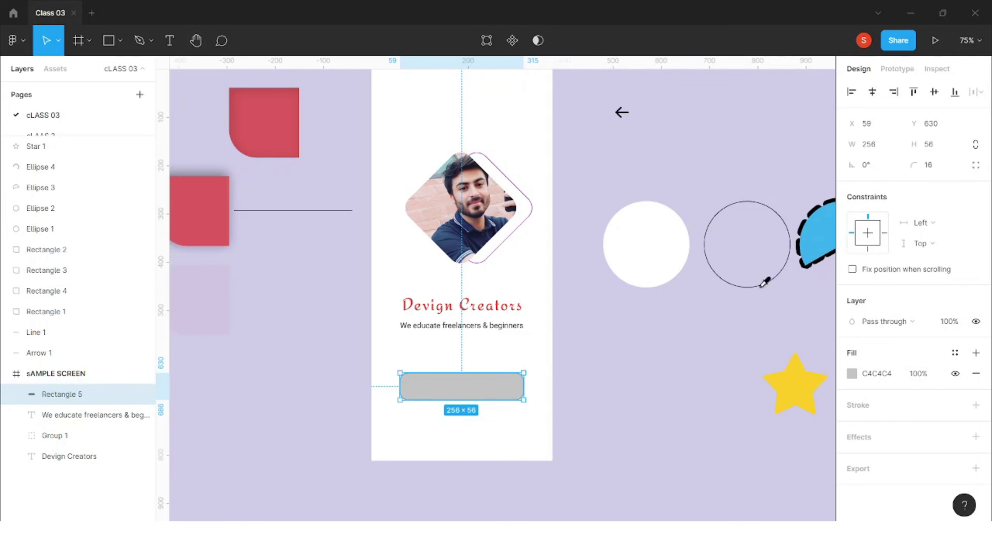
Fill the rectangle with the sampled blue 39B0F3, and replace it with red F64A33 sampled from the Devign Creators heading
{"action": "key", "text": "i"}
{"action": "left_click", "coordinate": [774, 119]}
{"action": "left_click", "coordinate": [852, 373]}
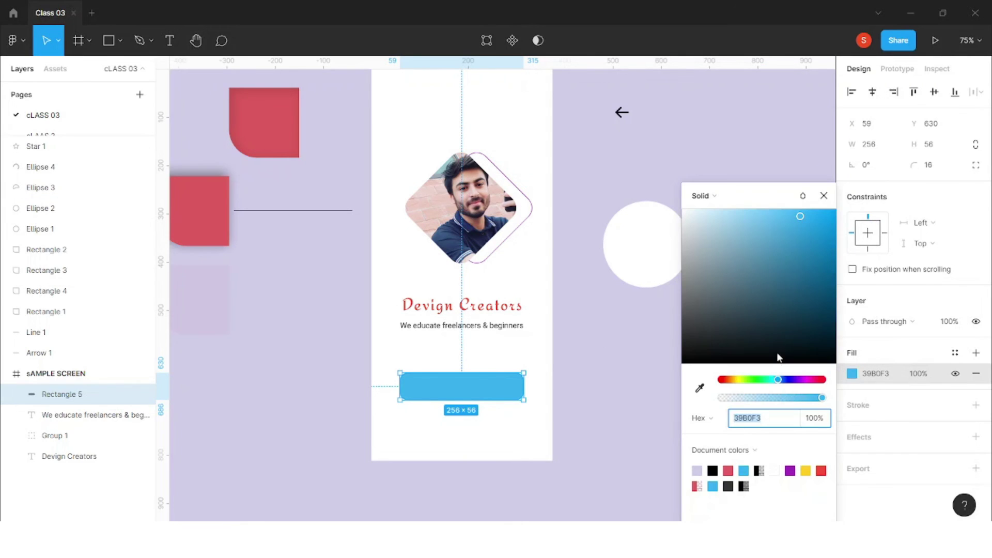
{"action": "left_click", "coordinate": [700, 387]}
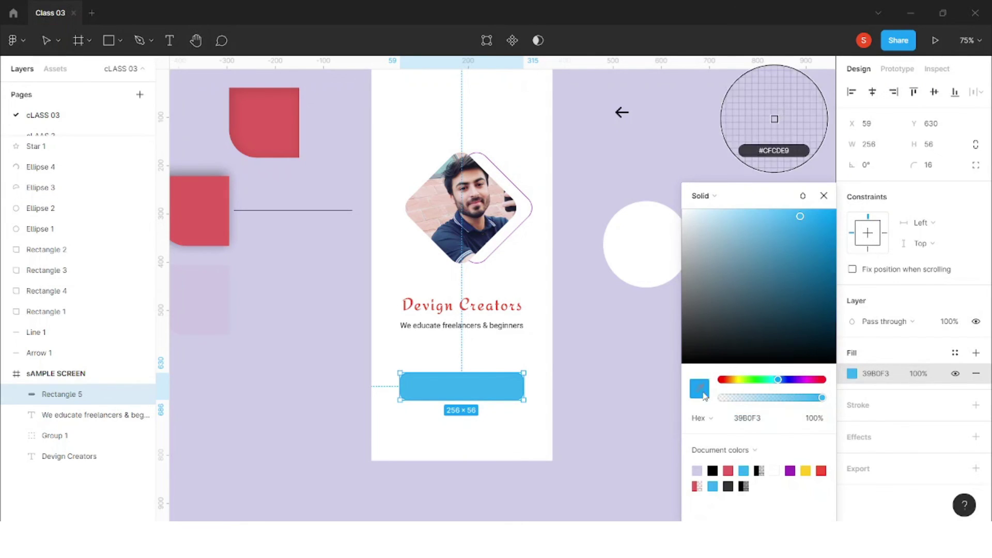
{"action": "left_click", "coordinate": [456, 302]}
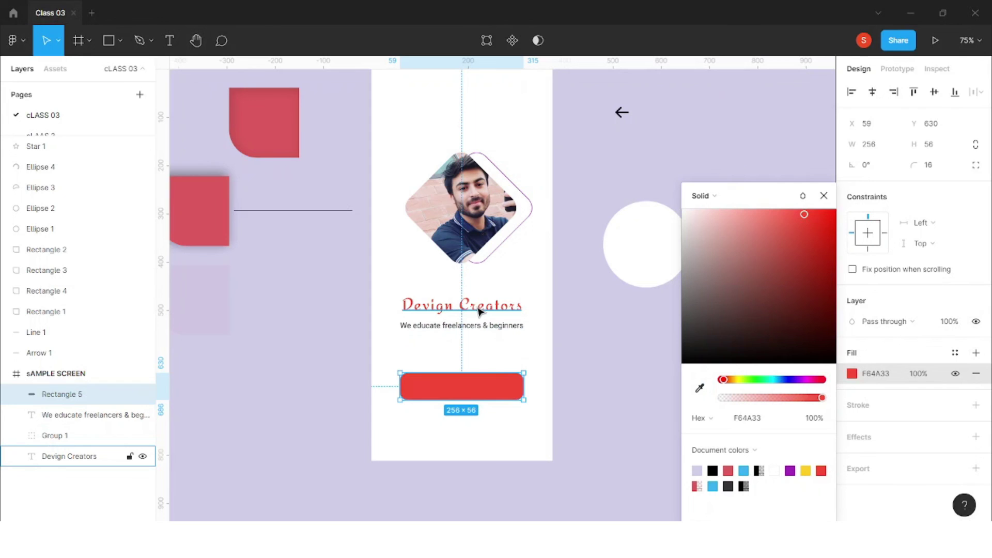
{"action": "left_click", "coordinate": [504, 309]}
{"action": "left_click", "coordinate": [540, 326]}
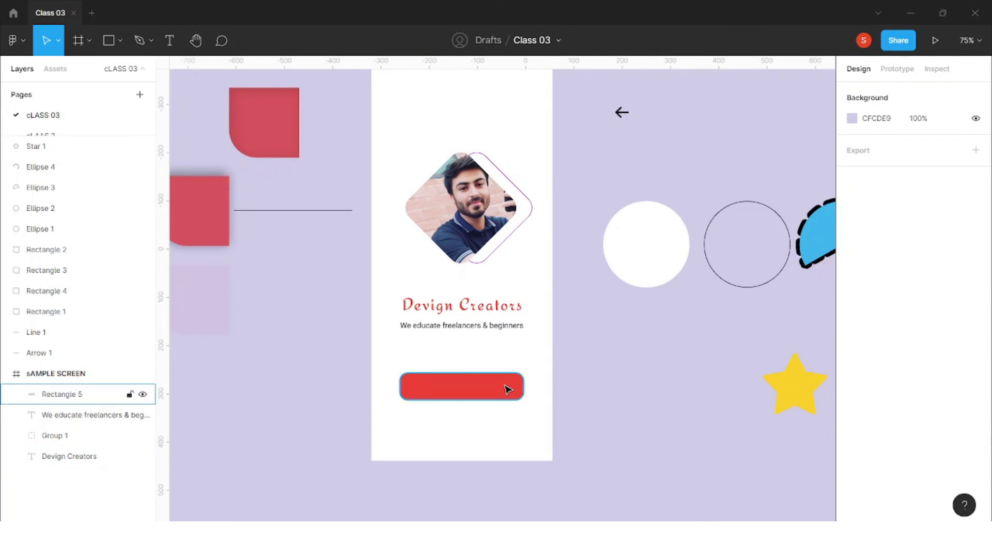
Resample the rectangle's fill colour F64A33 from a letter of the Devign Creators heading with the eyedropper
{"action": "left_click", "coordinate": [507, 389]}
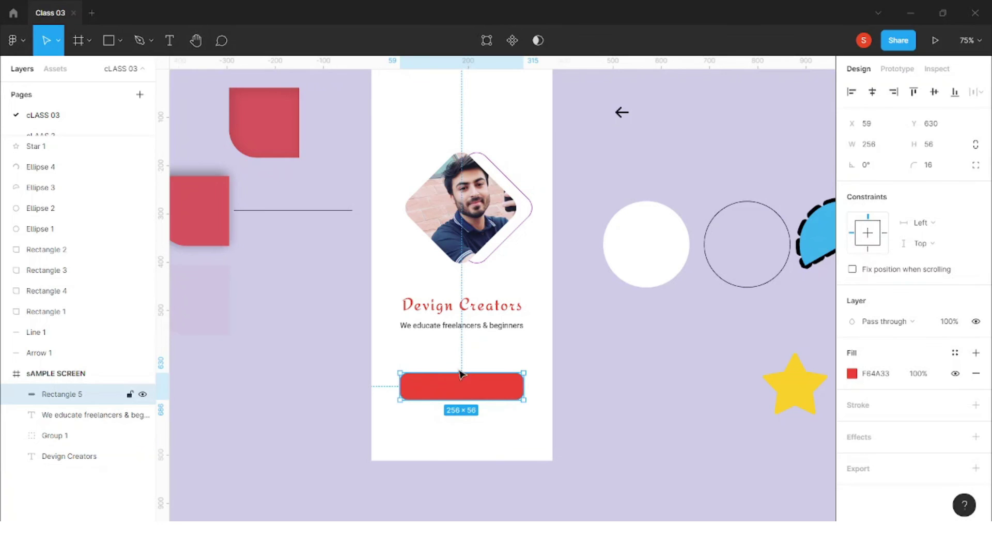
{"action": "left_click", "coordinate": [853, 374]}
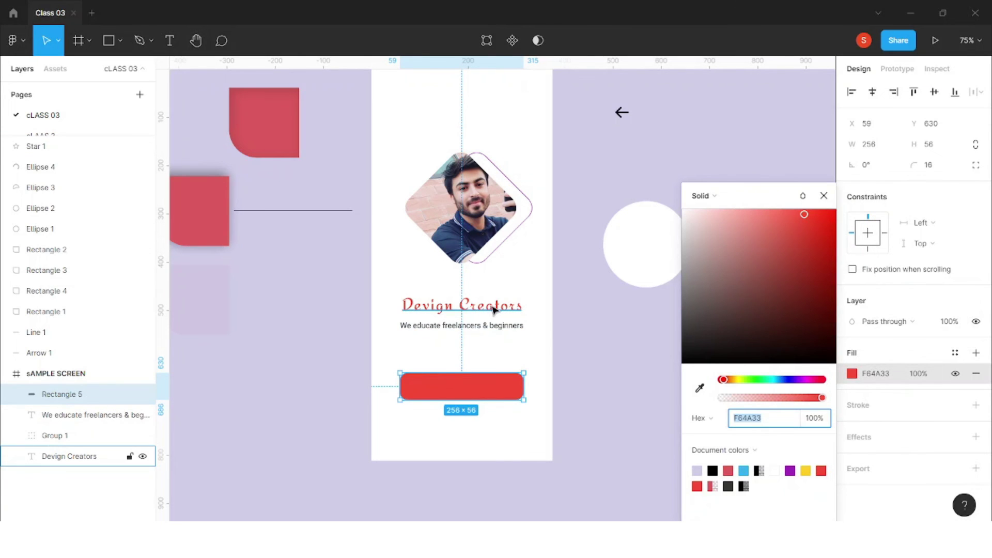
{"action": "scroll", "coordinate": [495, 313], "scroll_direction": "up", "scroll_amount": 5}
{"action": "scroll", "coordinate": [495, 312], "scroll_direction": "up", "scroll_amount": 3}
{"action": "scroll", "coordinate": [495, 313], "scroll_direction": "down", "scroll_amount": 5}
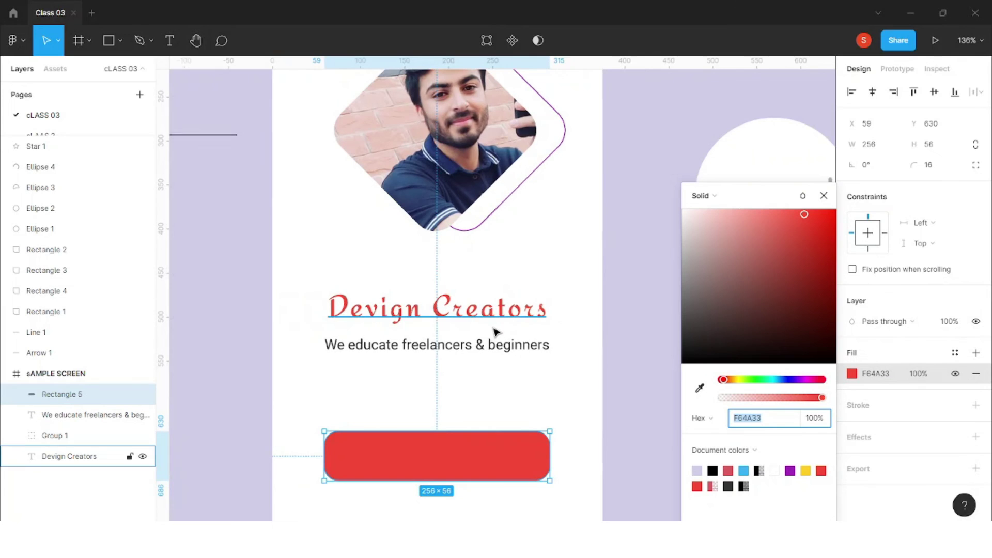
{"action": "scroll", "coordinate": [495, 332], "scroll_direction": "up", "scroll_amount": 1}
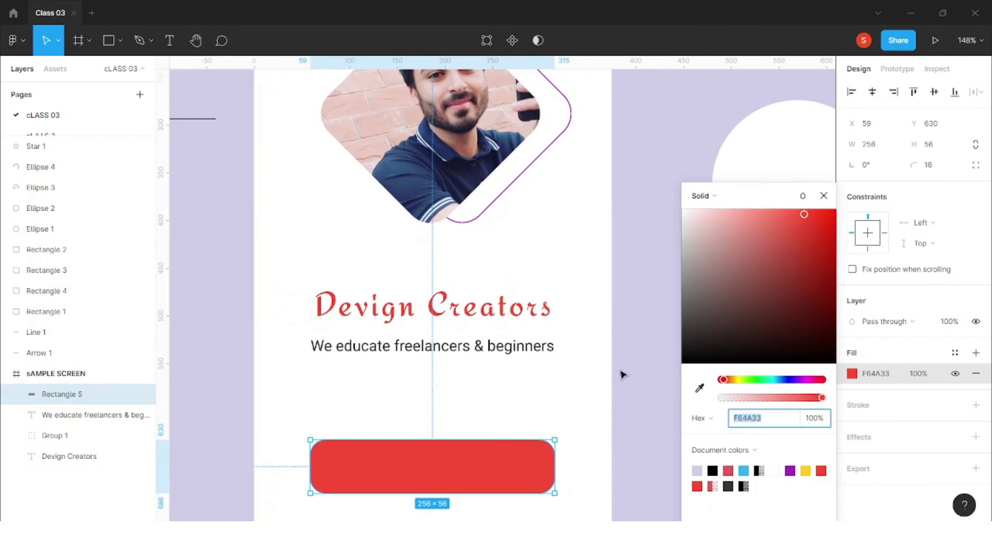
{"action": "left_click", "coordinate": [700, 388]}
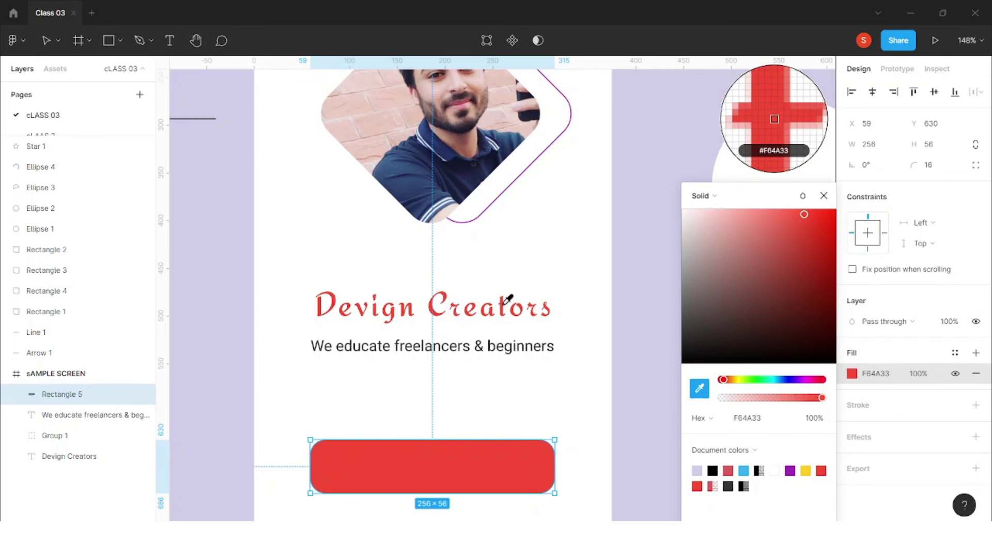
{"action": "left_click", "coordinate": [508, 299]}
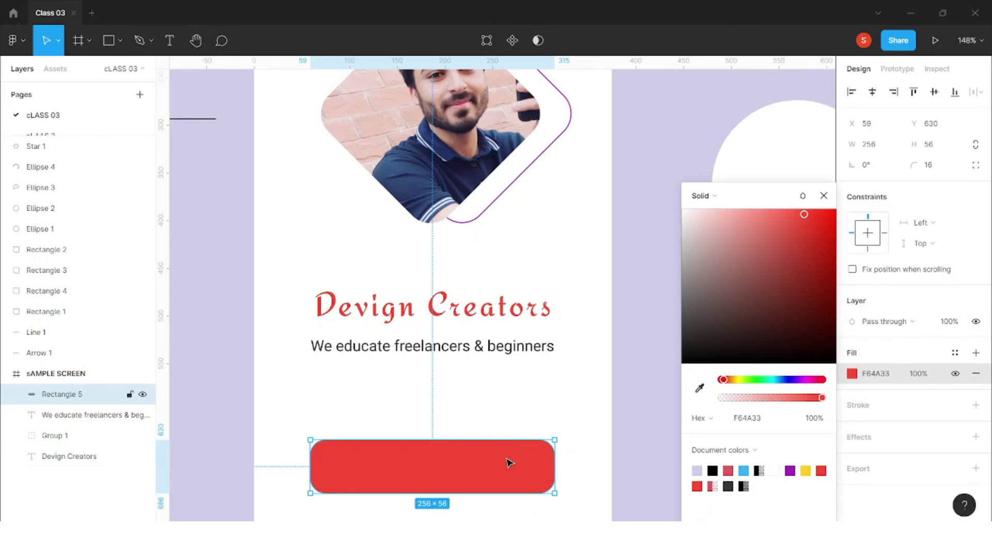
{"action": "scroll", "coordinate": [452, 426], "scroll_direction": "down", "scroll_amount": 3}
{"action": "left_click", "coordinate": [583, 391]}
{"action": "scroll", "coordinate": [454, 377], "scroll_direction": "down", "scroll_amount": 2}
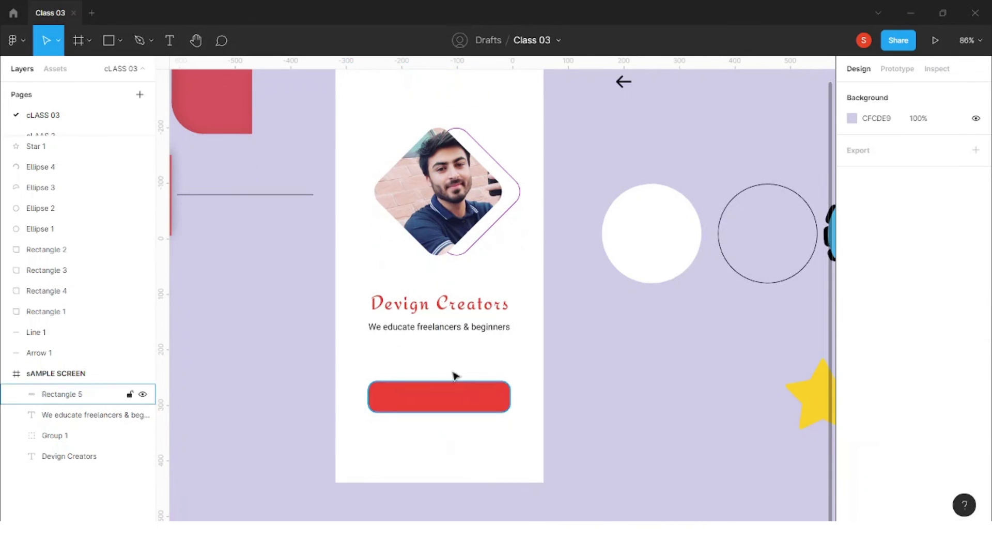
Duplicate the tagline just below itself at Y 560 and change the copy's text to "Let's Go"
{"action": "left_click", "coordinate": [464, 333]}
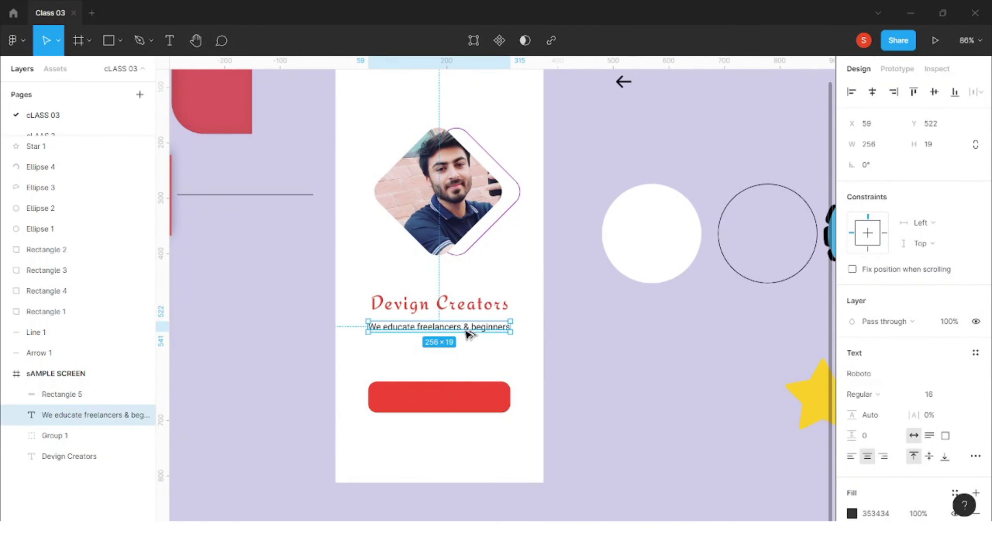
{"action": "left_click_drag", "start_coordinate": [468, 333], "coordinate": [464, 353]}
{"action": "double_click", "coordinate": [464, 351]}
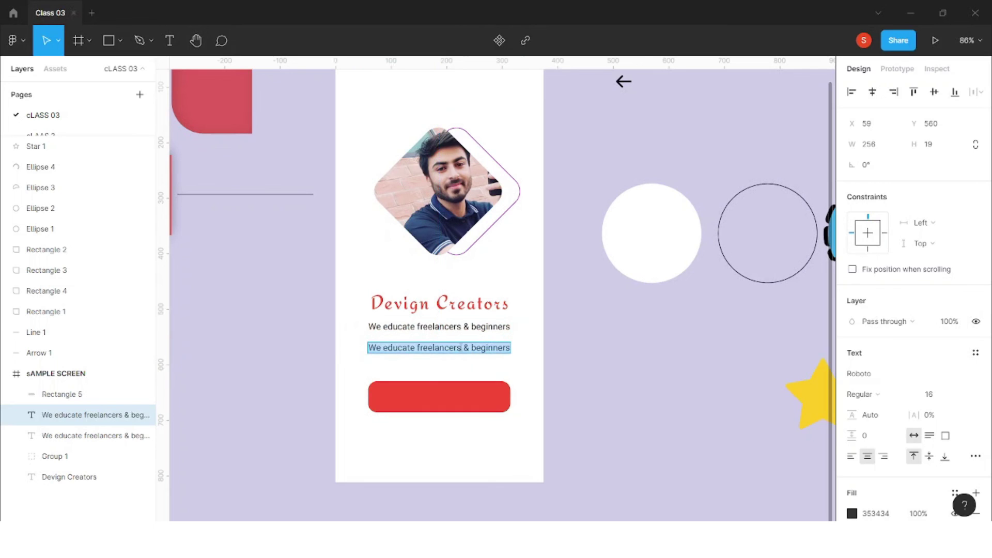
{"action": "type", "text": "Let's Go"}
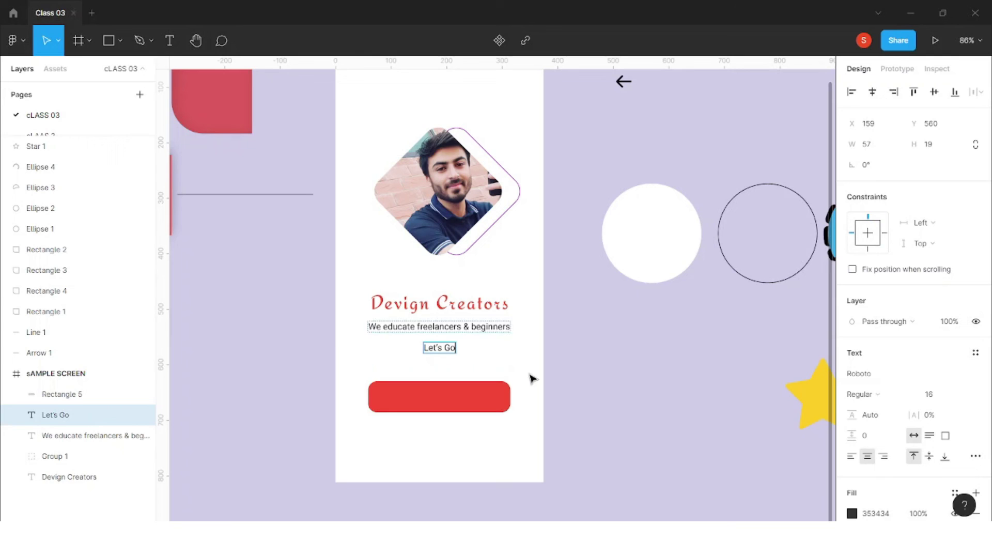
{"action": "key", "text": "Escape"}
Move the "Let's Go" text onto the red rectangle at X 159, Y 649 and bring it in front
{"action": "left_click_drag", "start_coordinate": [449, 356], "coordinate": [446, 406]}
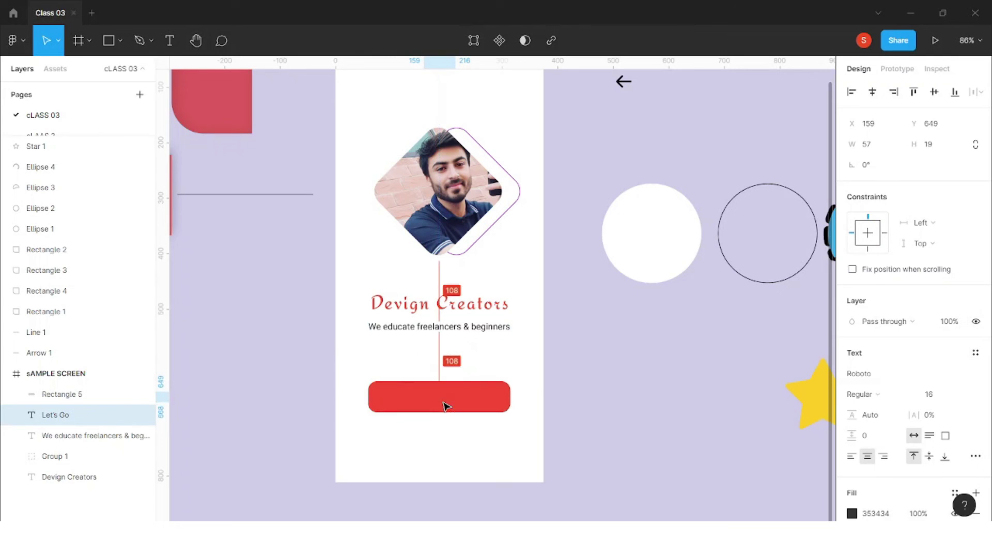
{"action": "key", "text": "ctrl+]"}
{"action": "scroll", "coordinate": [446, 405], "scroll_direction": "up", "scroll_amount": 2}
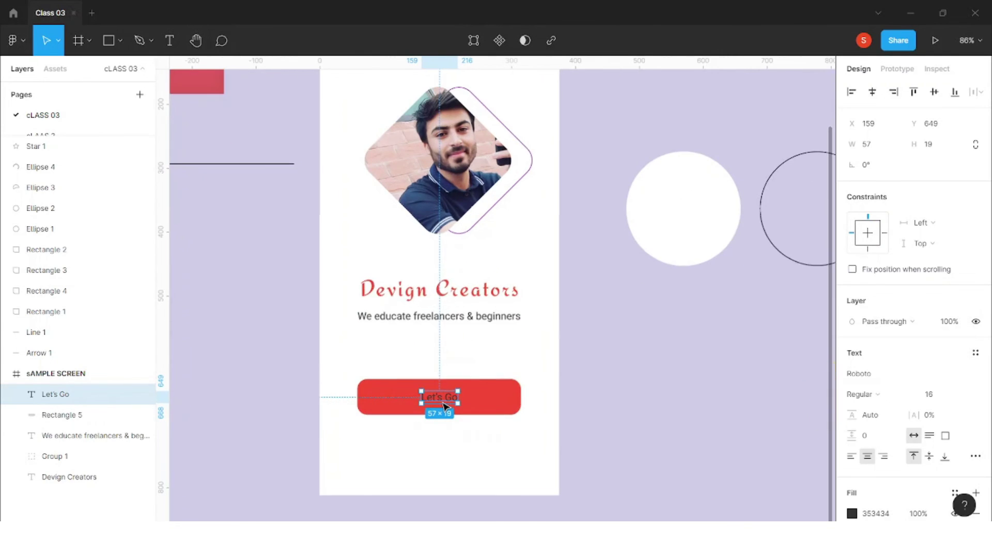
Replace the button label's text with "SUBSCRIBE" and colour it white FFFFFF, sampled from the screen background
{"action": "double_click", "coordinate": [440, 398]}
{"action": "type", "text": "SUBSCRIBE"}
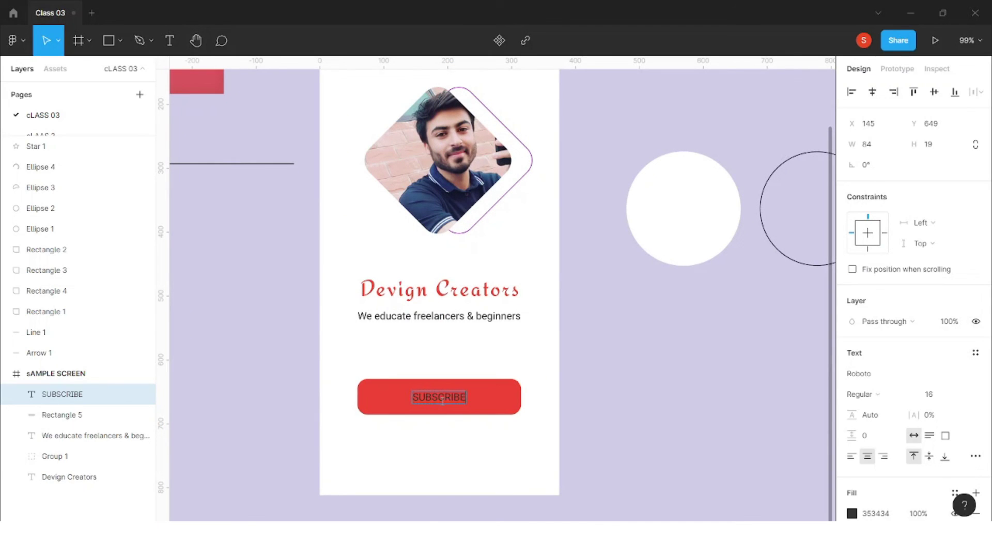
{"action": "key", "text": "Escape"}
{"action": "key", "text": "i"}
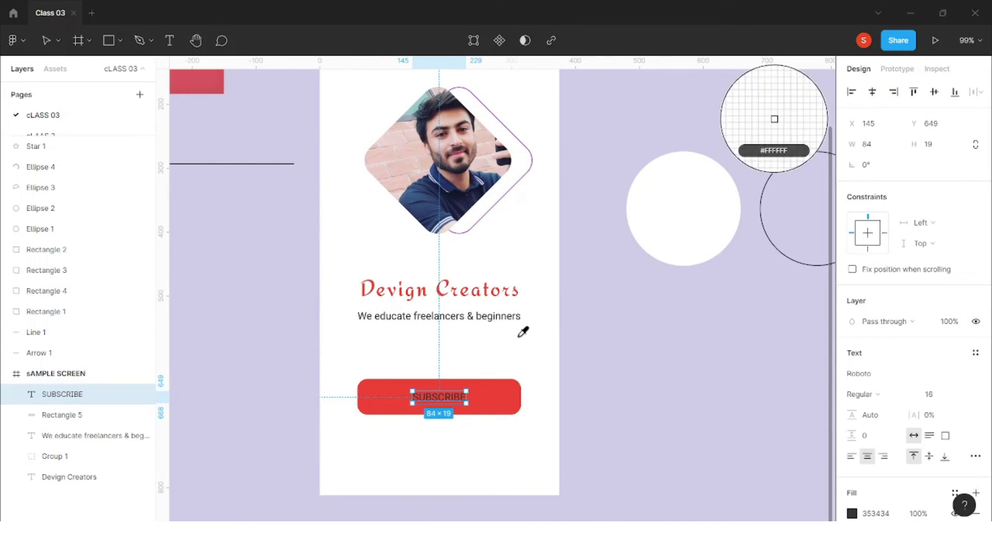
{"action": "left_click", "coordinate": [537, 342]}
{"action": "left_click", "coordinate": [617, 361]}
{"action": "scroll", "coordinate": [447, 415], "scroll_direction": "up", "scroll_amount": 1}
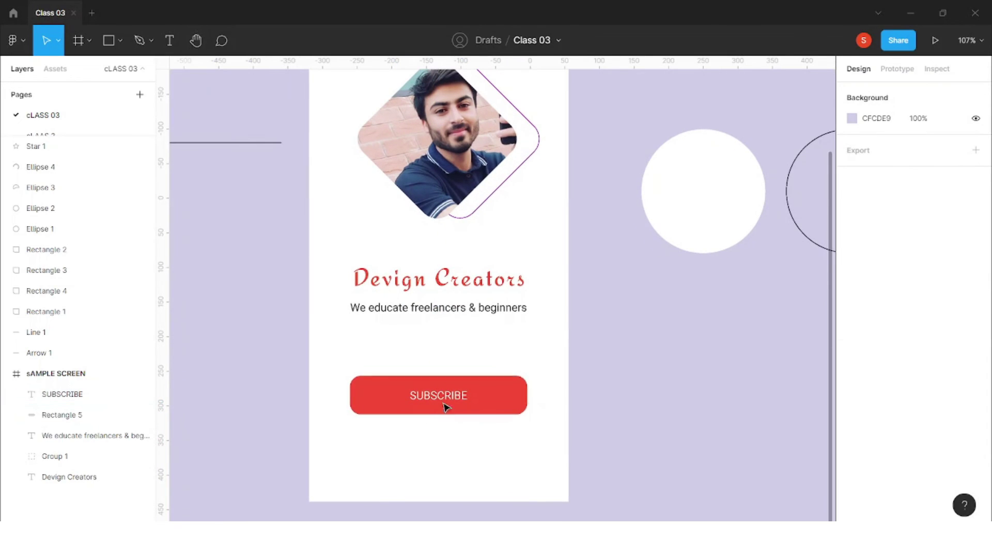
Set the SUBSCRIBE label's font weight to Medium
{"action": "left_click", "coordinate": [455, 395]}
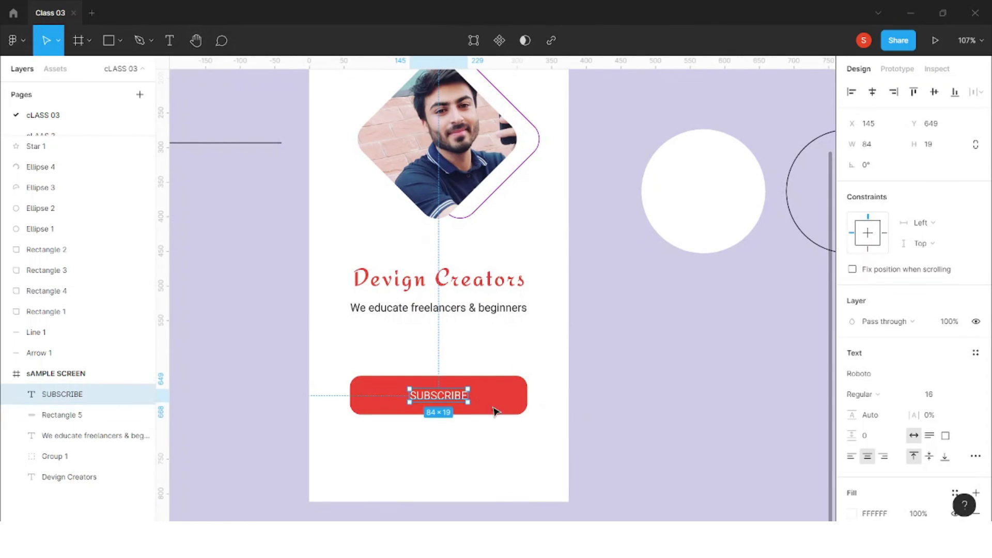
{"action": "left_click", "coordinate": [861, 395]}
{"action": "left_click", "coordinate": [873, 379]}
{"action": "left_click", "coordinate": [701, 401]}
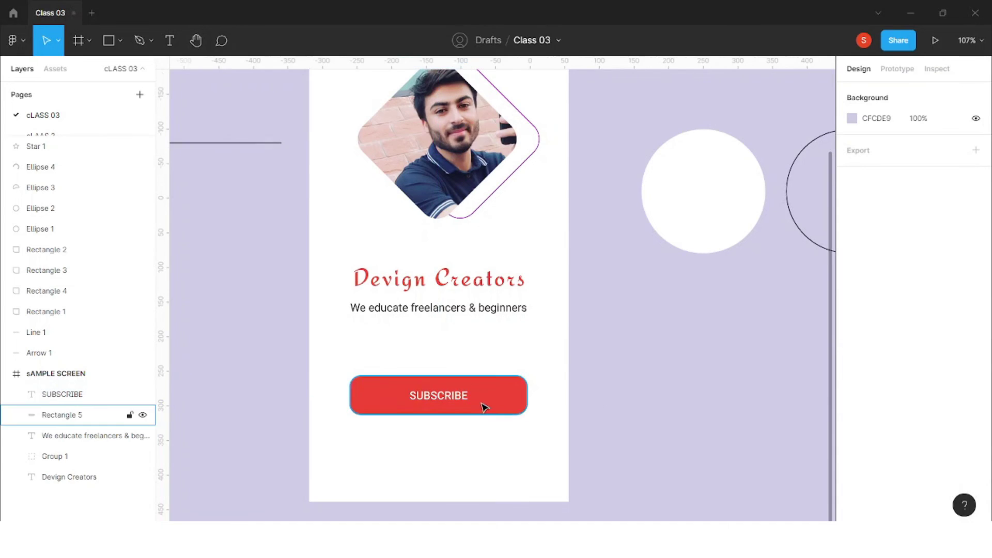
Select the SUBSCRIBE label and its red rectangle together
{"action": "scroll", "coordinate": [500, 409], "scroll_direction": "down", "scroll_amount": 2}
{"action": "scroll", "coordinate": [481, 348], "scroll_direction": "down", "scroll_amount": 4}
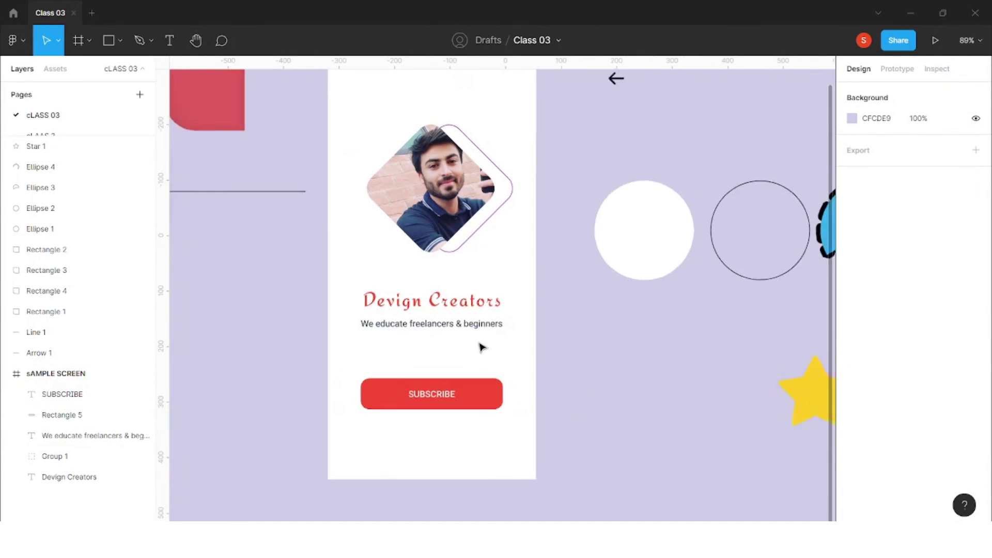
{"action": "scroll", "coordinate": [455, 306], "scroll_direction": "up", "scroll_amount": 2}
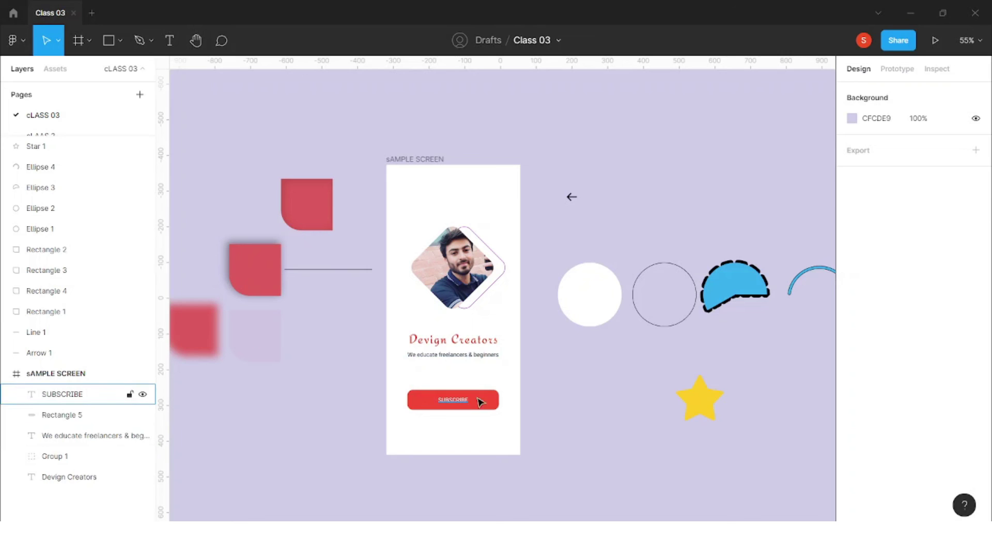
{"action": "left_click", "coordinate": [430, 398]}
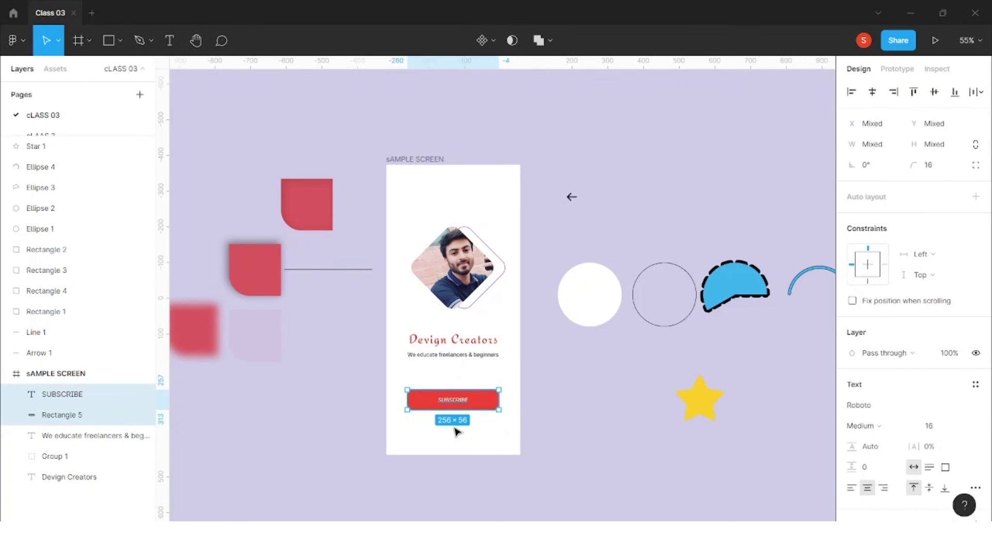
Group the SUBSCRIBE label with its red rectangle on the sample screen, then clear the selection
{"action": "key", "text": "ctrl+g"}
{"action": "left_click", "coordinate": [560, 436]}
{"action": "scroll", "coordinate": [467, 362], "scroll_direction": "down", "scroll_amount": 3}
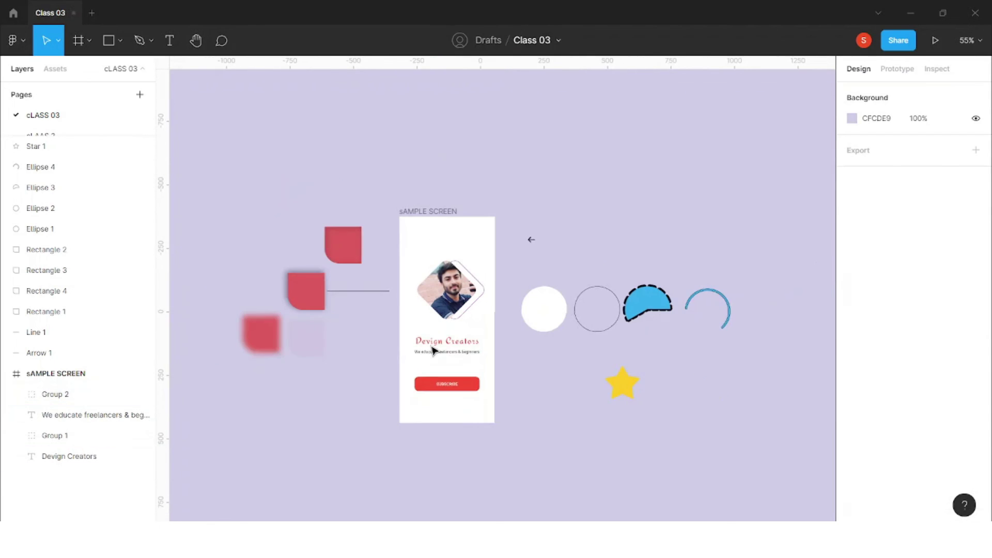
{"action": "scroll", "coordinate": [515, 319], "scroll_direction": "up", "scroll_amount": 3}
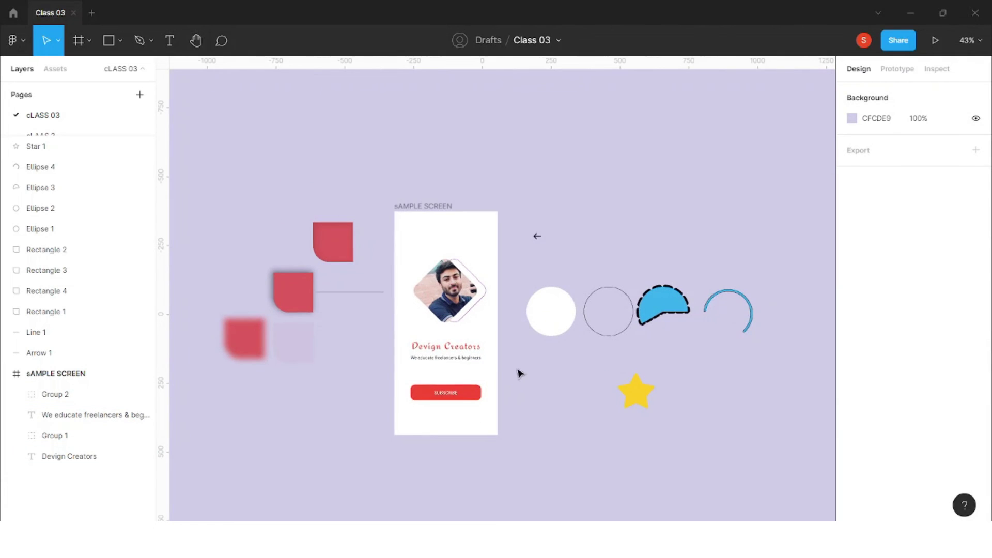
{"action": "scroll", "coordinate": [543, 386], "scroll_direction": "up", "scroll_amount": 1}
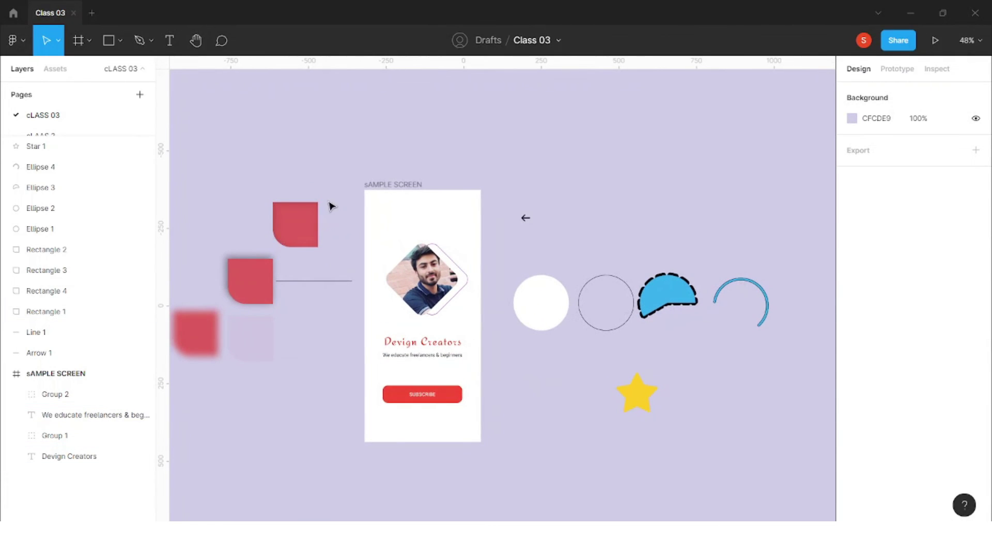
{"action": "left_click", "coordinate": [151, 41]}
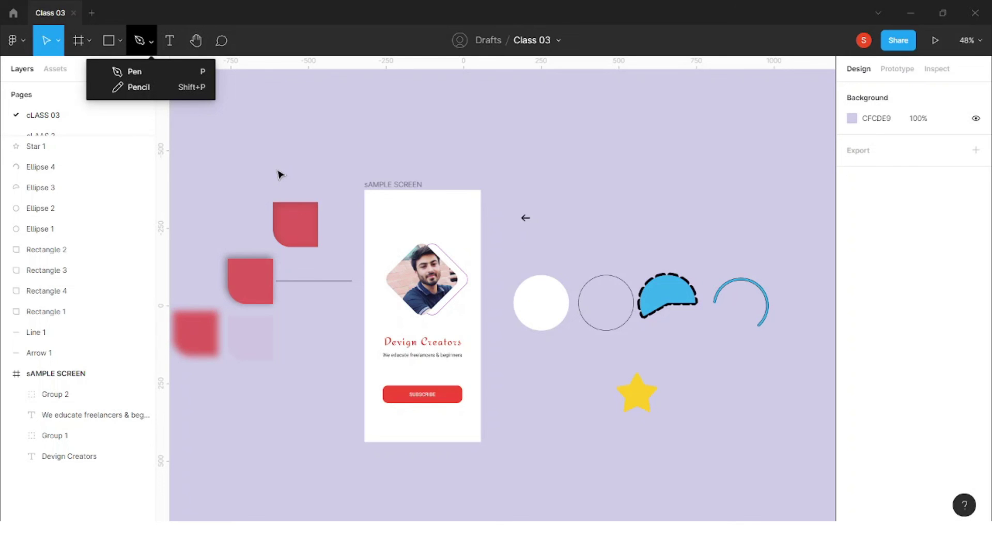
{"action": "left_click", "coordinate": [284, 205]}
{"action": "left_click", "coordinate": [297, 172]}
{"action": "left_click_drag", "start_coordinate": [297, 171], "coordinate": [221, 321]}
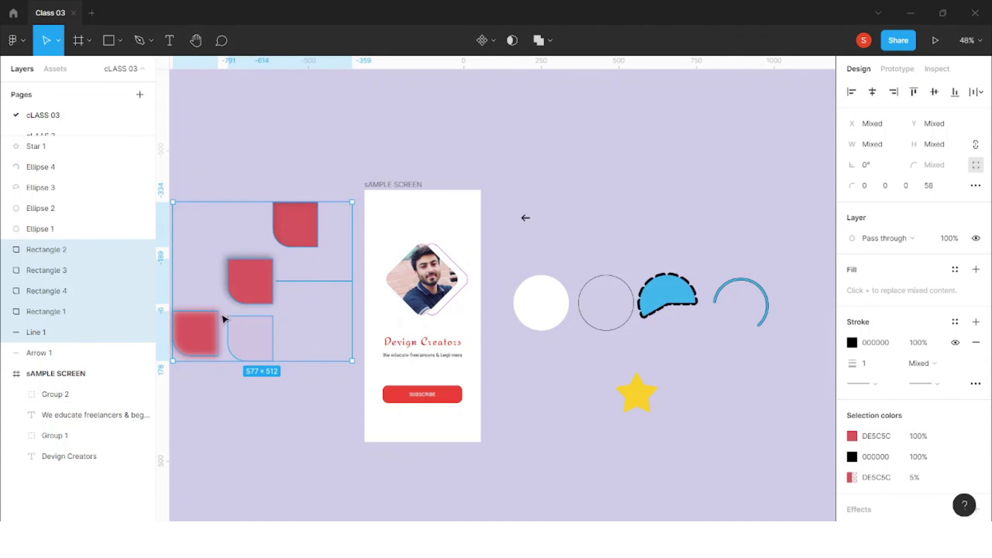
{"action": "left_click", "coordinate": [253, 164]}
{"action": "left_click_drag", "start_coordinate": [197, 169], "coordinate": [312, 390]}
{"action": "left_click", "coordinate": [314, 397]}
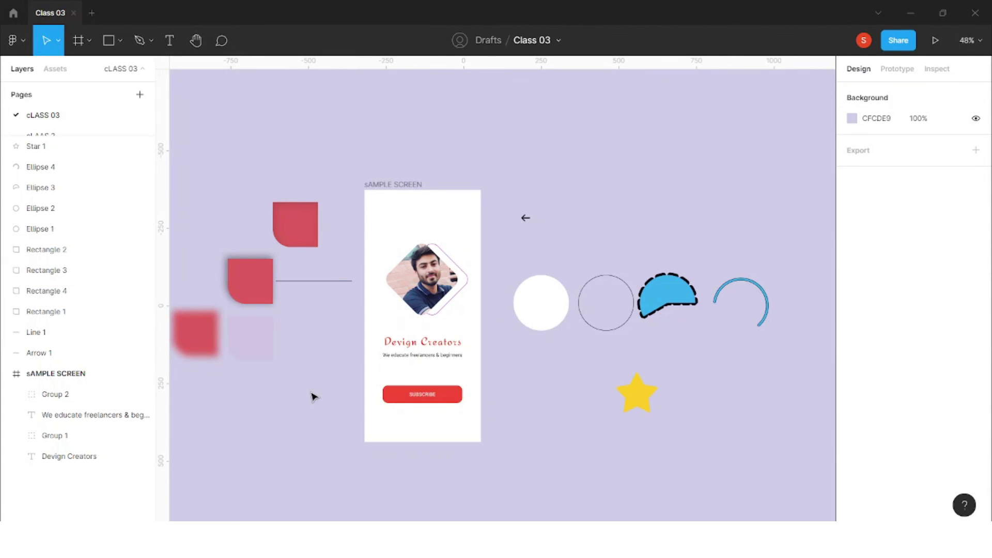